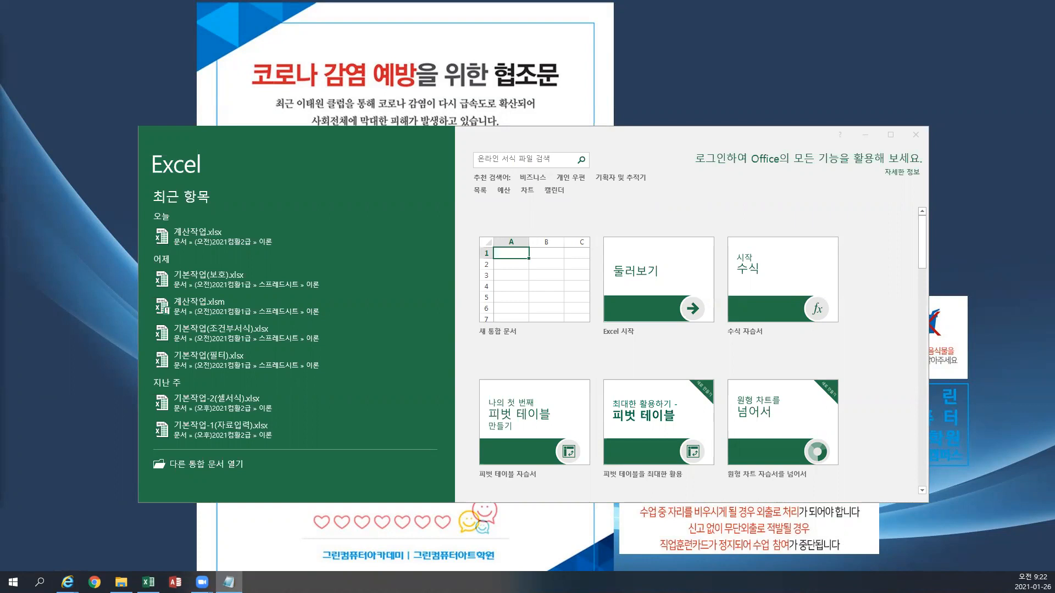
- Browse for a workbook in the Documents folder, going into (오전)2021컴활2급 and its 이론 subfolder
left_click_drag(506, 134, 421, 24)
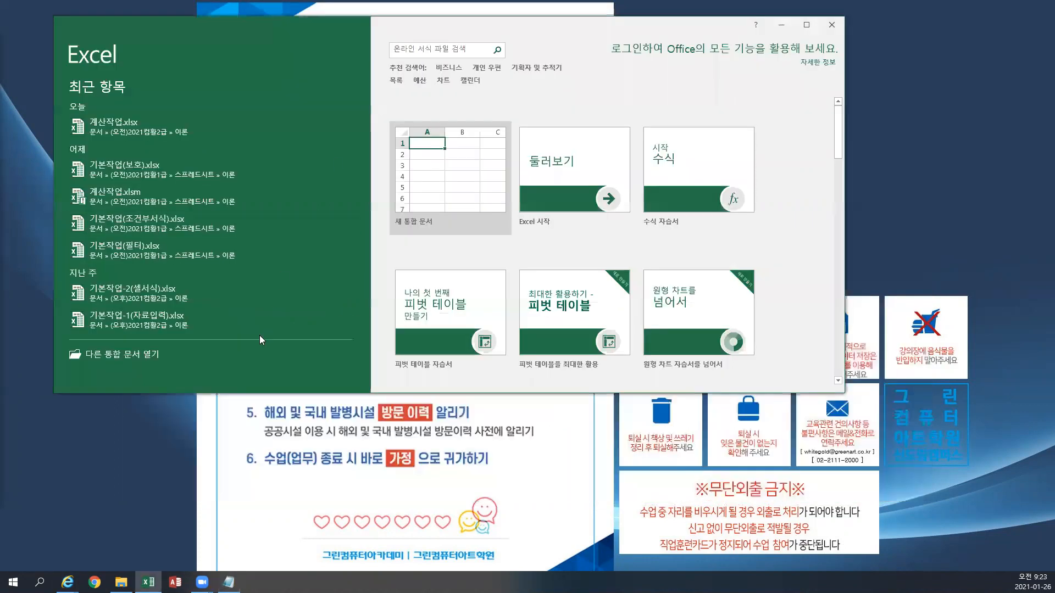
left_click(141, 358)
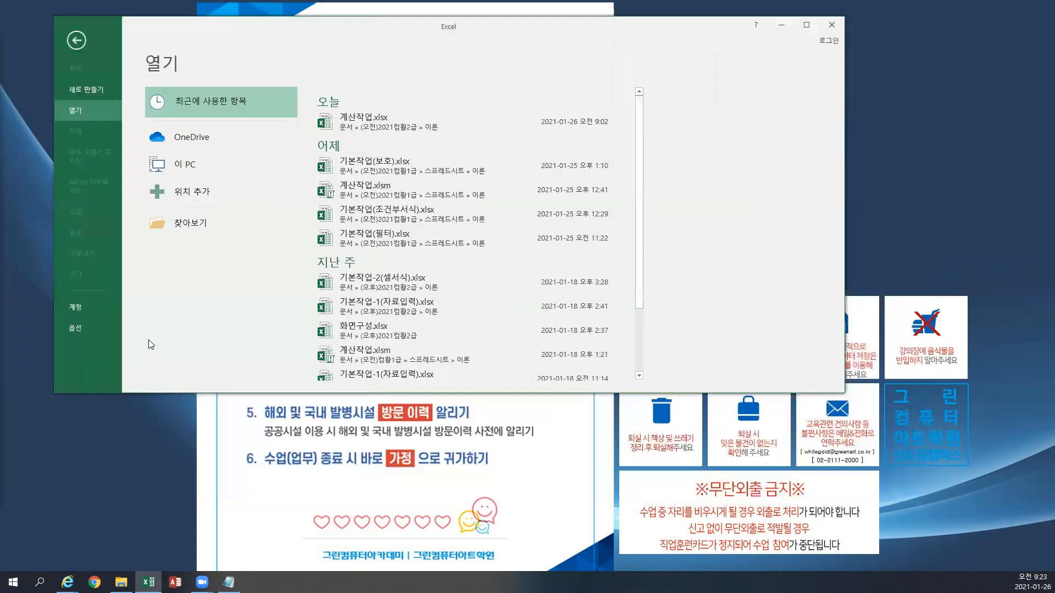
left_click(192, 228)
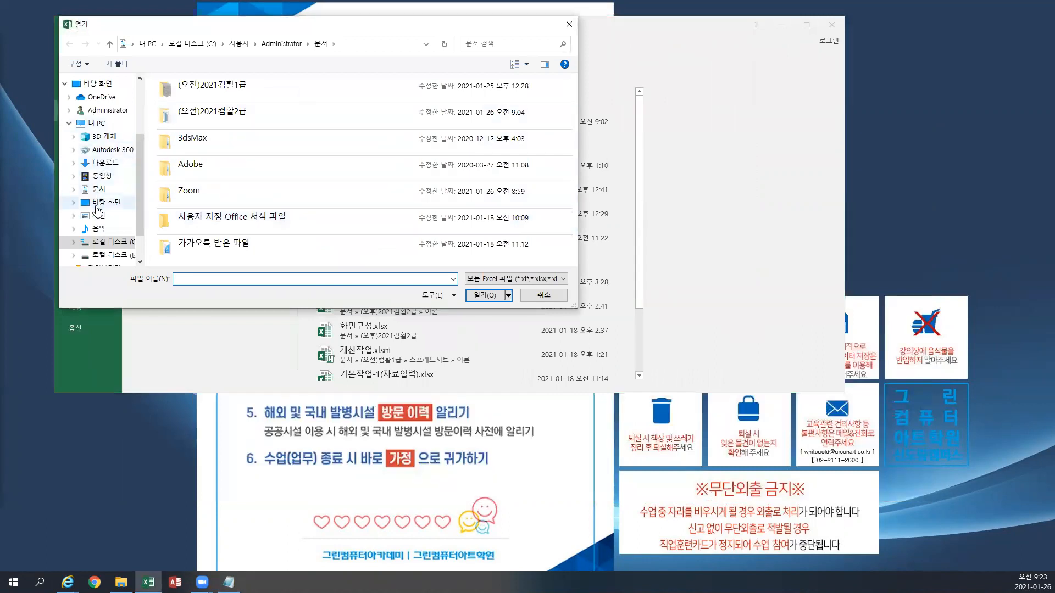
left_click(100, 191)
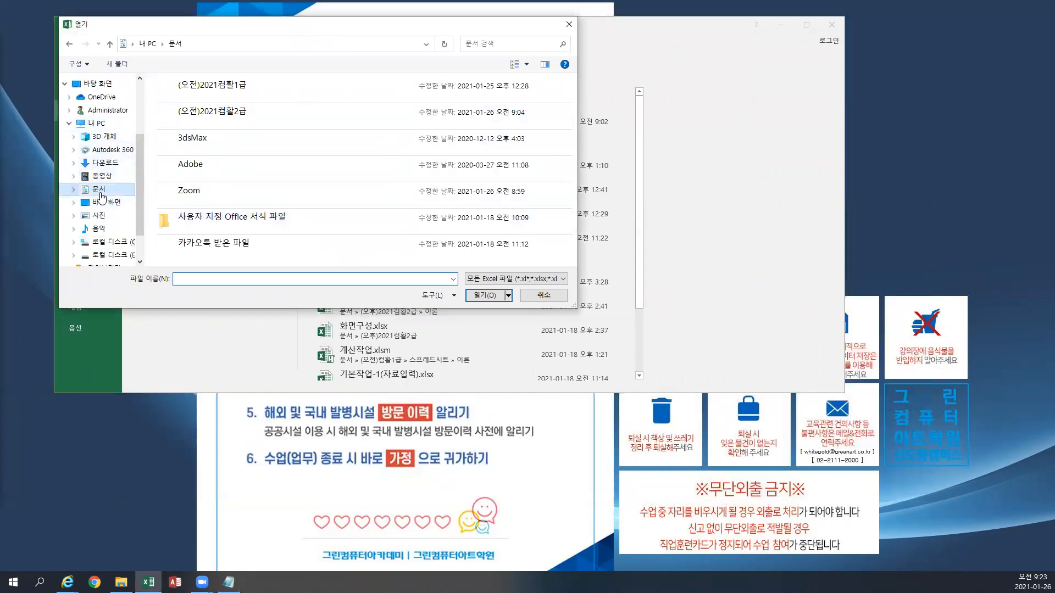
double_click(217, 118)
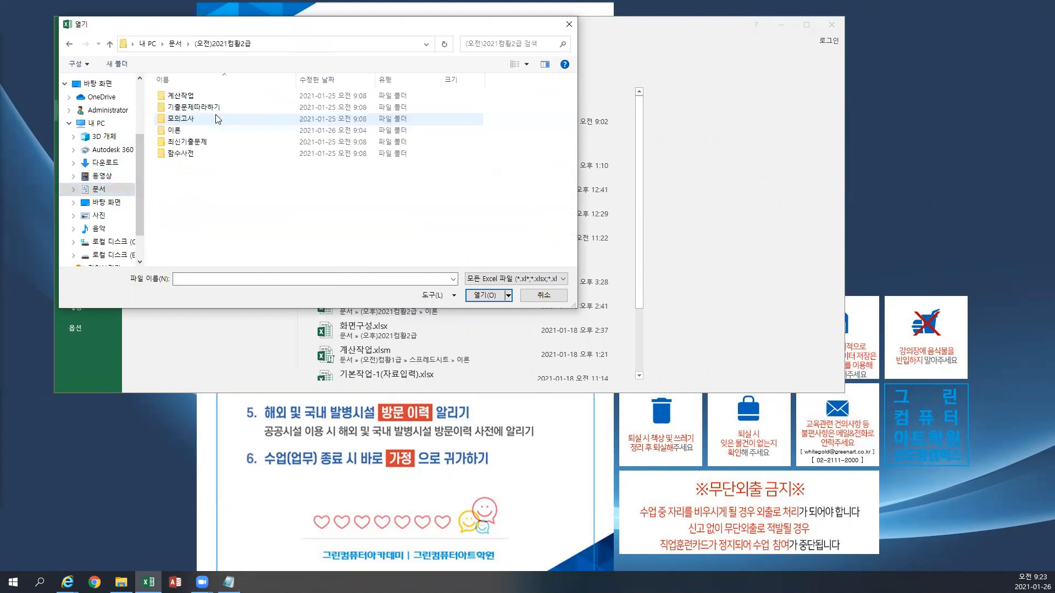
left_click(515, 65)
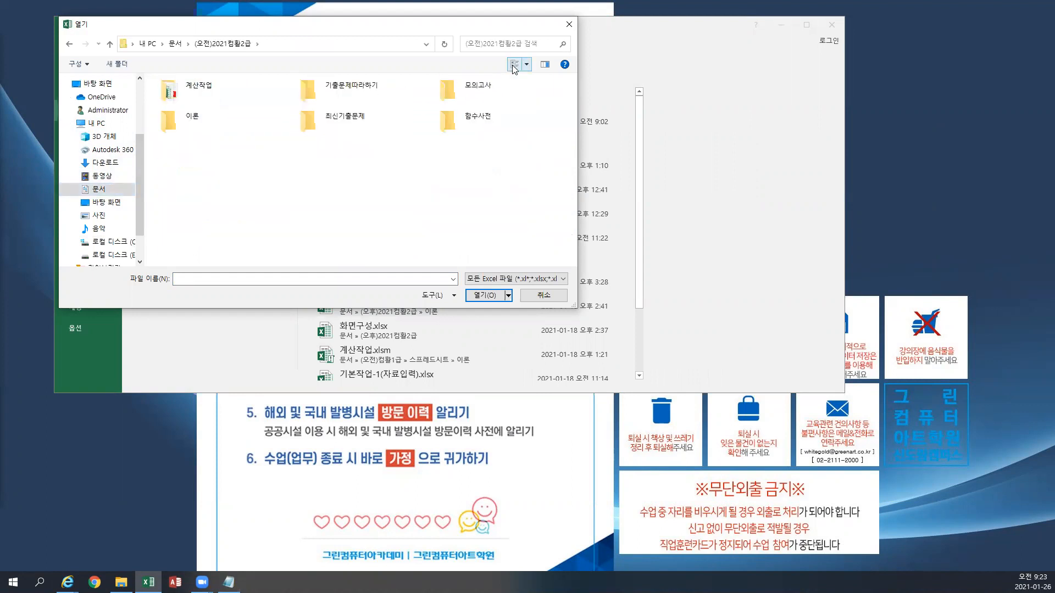
left_click(515, 64)
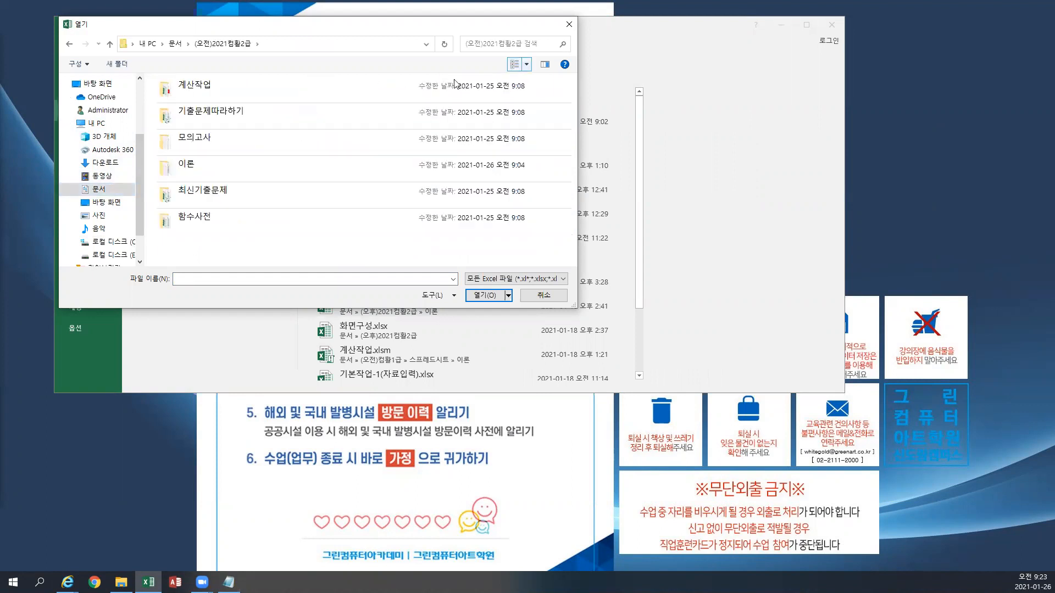
double_click(183, 168)
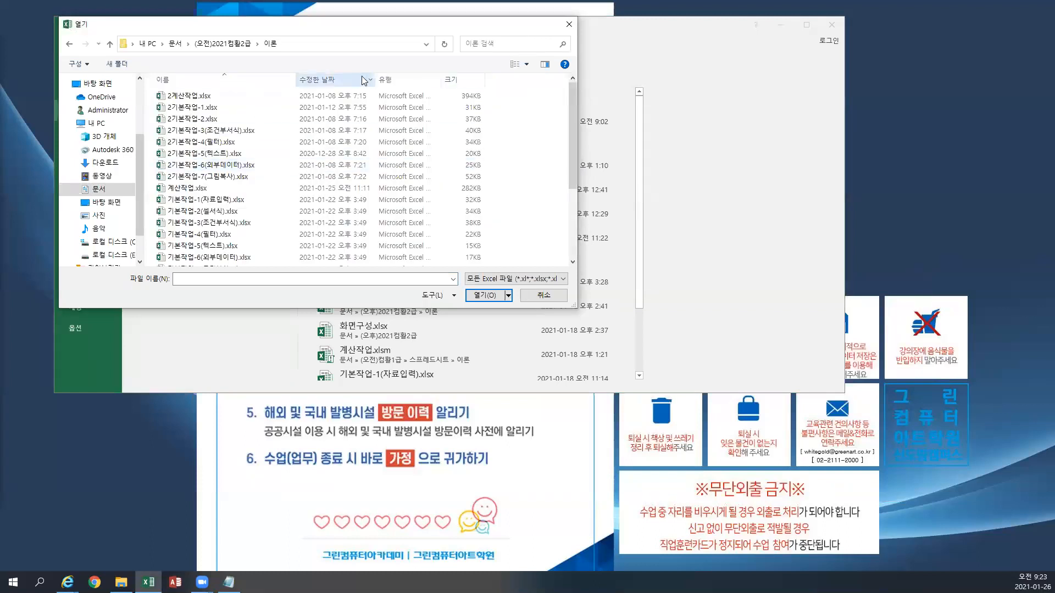
- Show the files of the 이론 folder as tiles and open the workbook 계산작업.xlsx
left_click(515, 65)
left_click(515, 65)
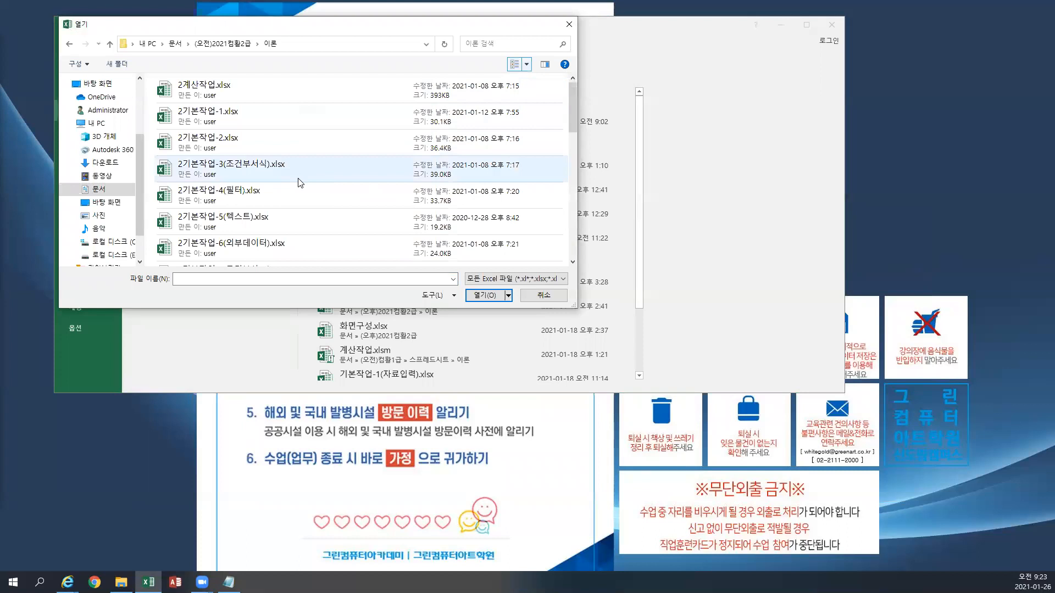
left_click(299, 196)
left_click_drag(572, 121, 572, 165)
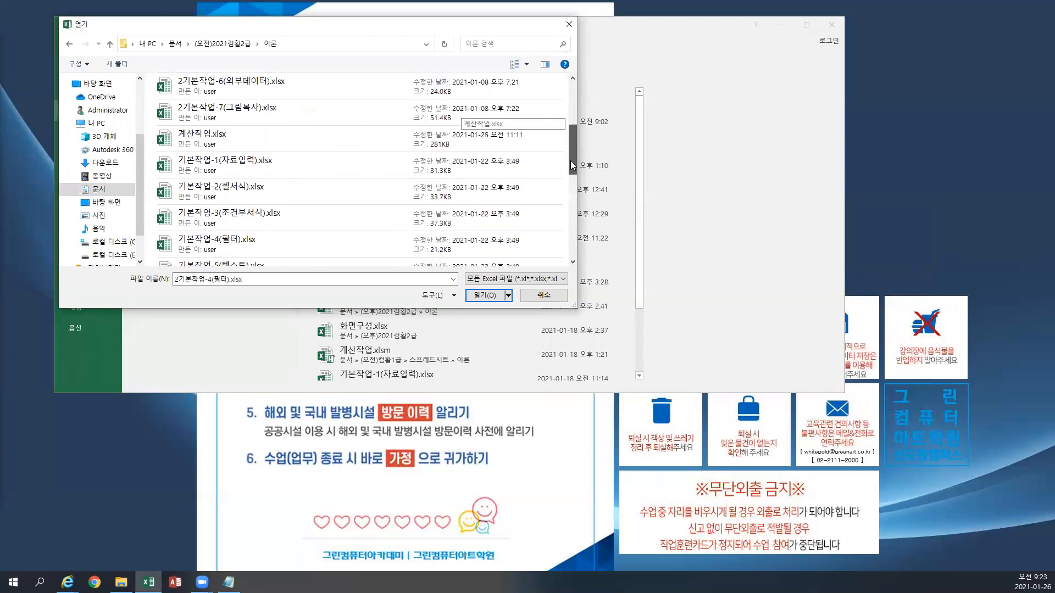
left_click(228, 135)
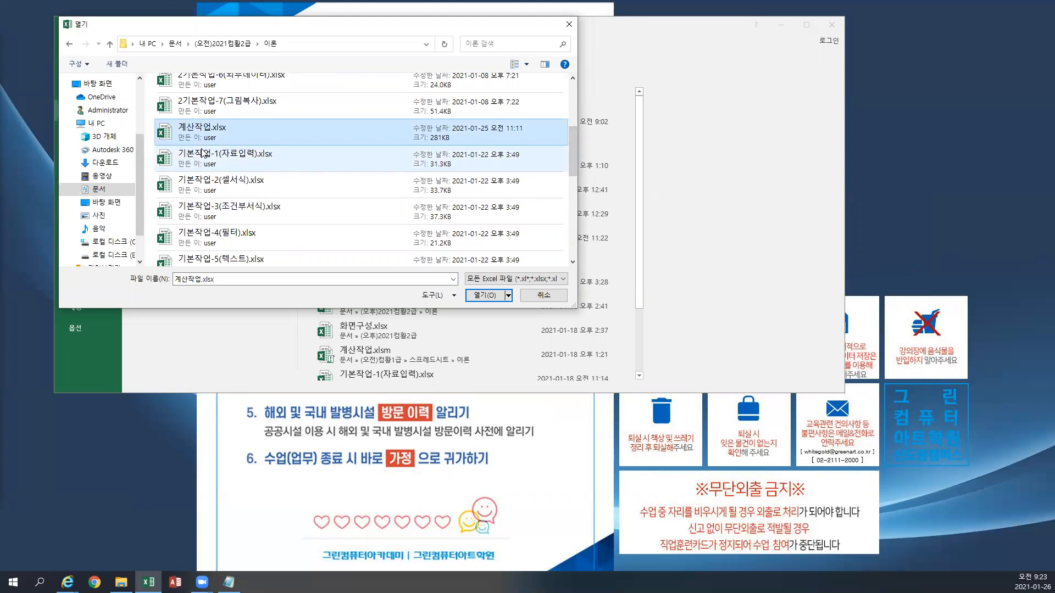
left_click(477, 298)
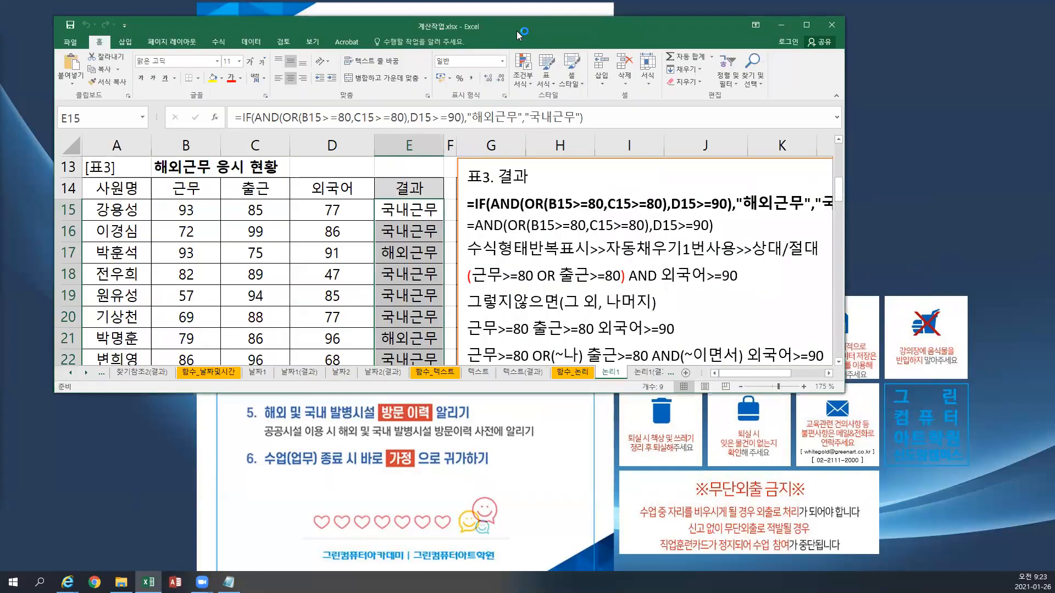
double_click(516, 30)
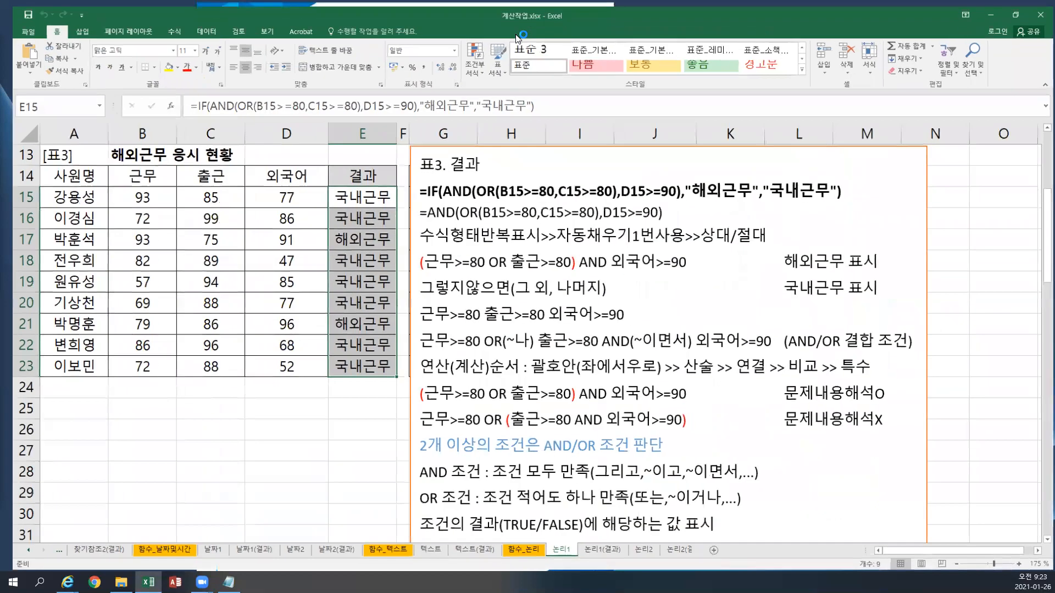
left_click(1017, 9)
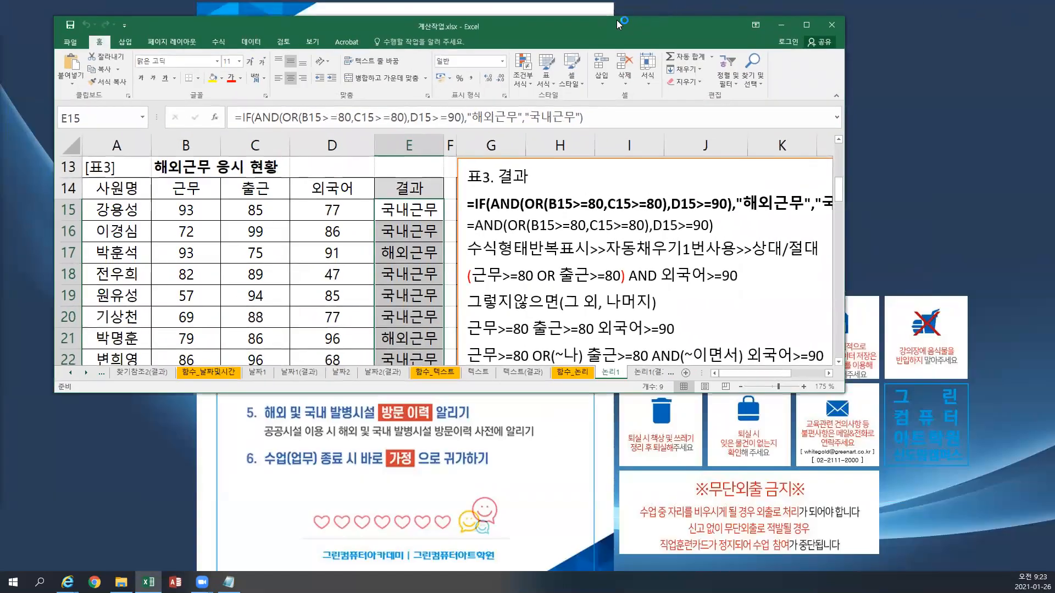
left_click_drag(611, 26, 586, 19)
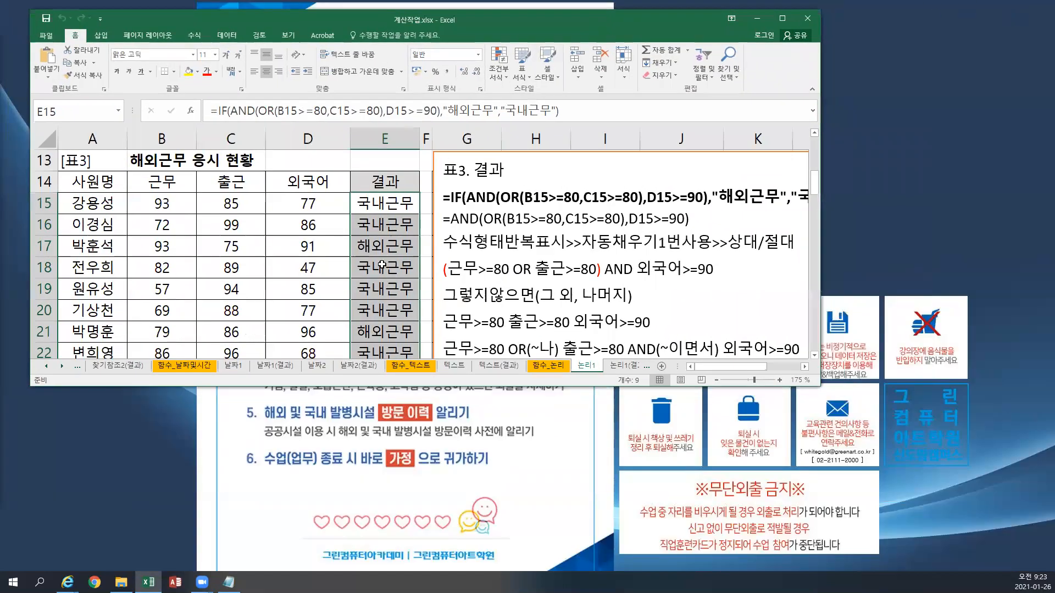
- Go back through the workbook's sheets and switch to the 함수_찾기참조 sheet
left_click(47, 369)
left_click(47, 370)
left_click(46, 369)
left_click(52, 369)
left_click(52, 369)
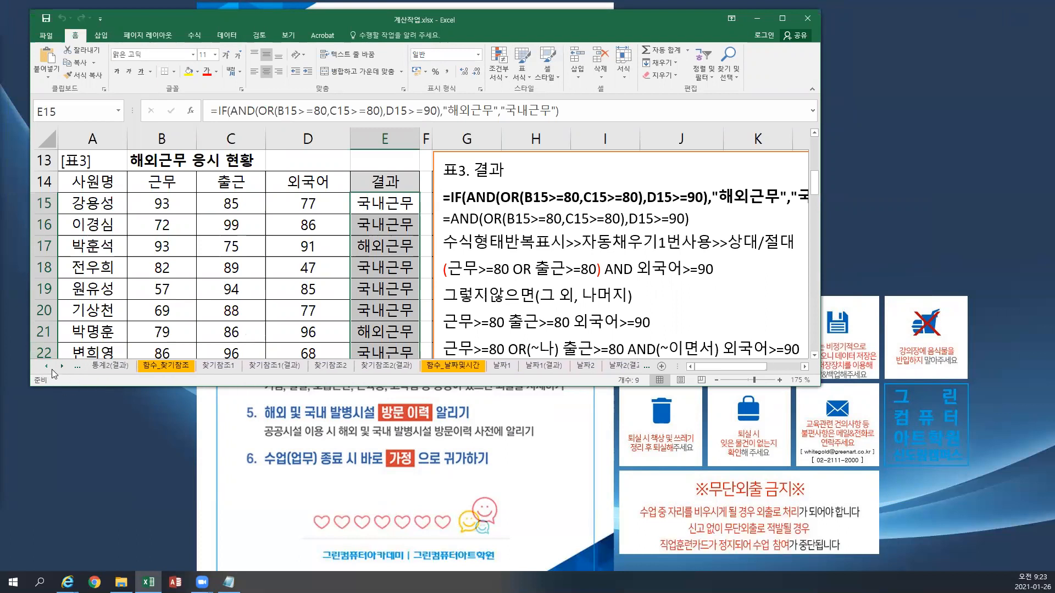
left_click(158, 369)
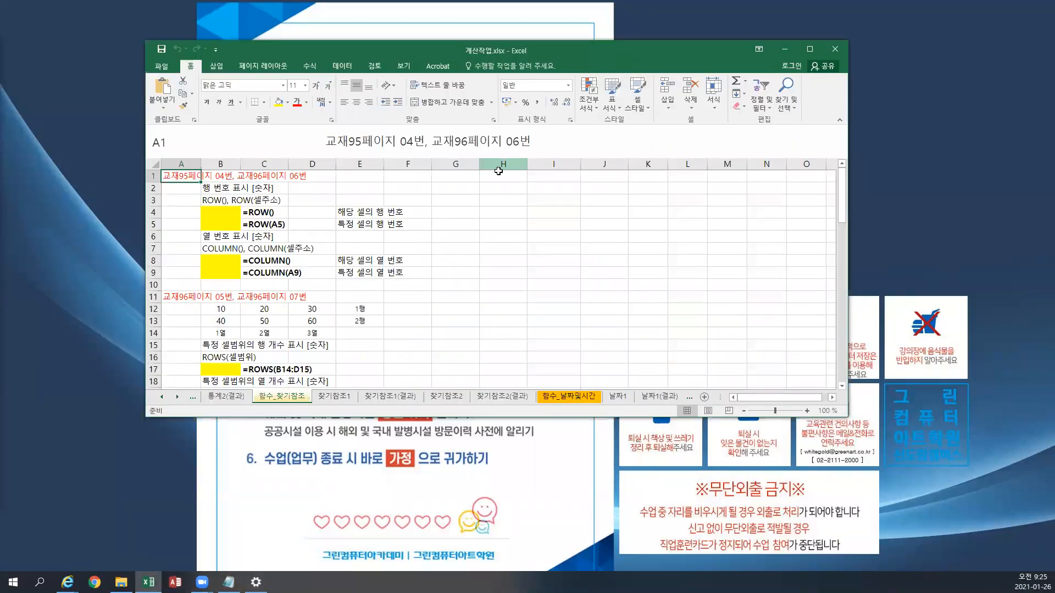
- Maximize the workbook window and zoom the 함수_찾기참조 sheet to 175%
left_click(472, 226)
scroll(472, 226, "up", 3)
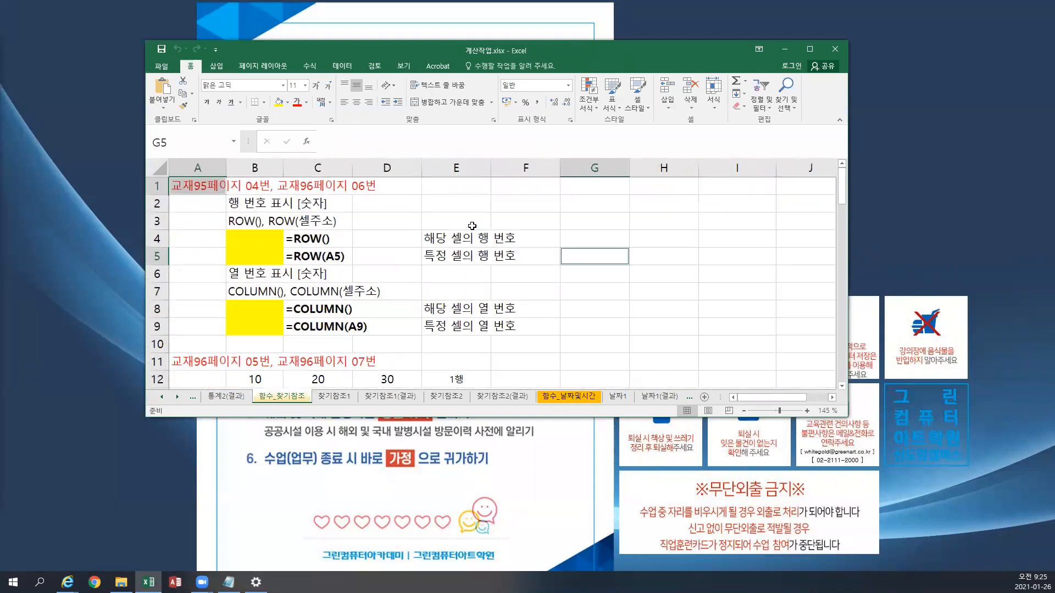
left_click(784, 49)
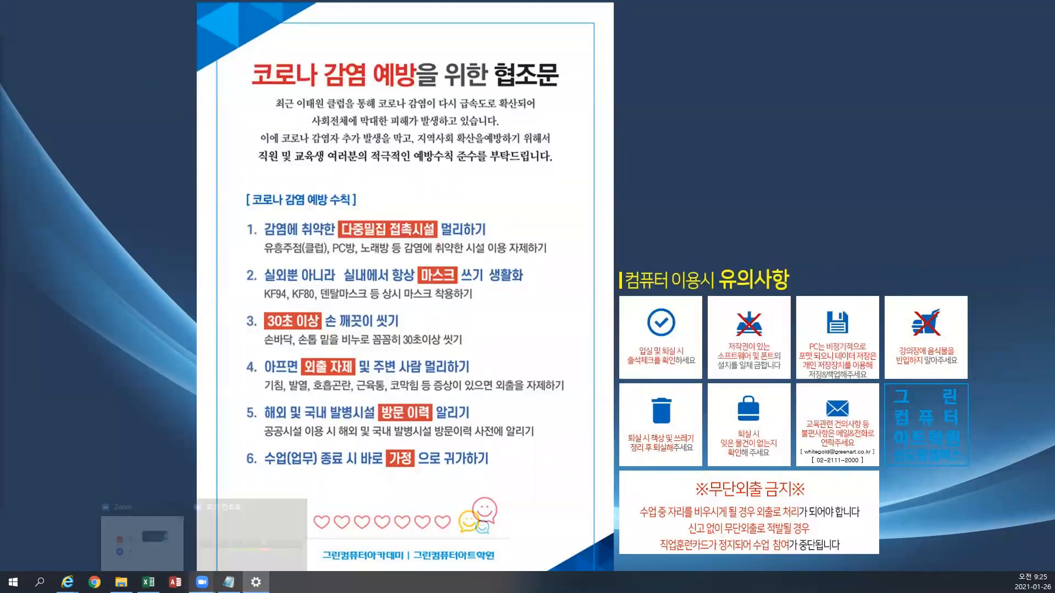
left_click(148, 582)
double_click(463, 52)
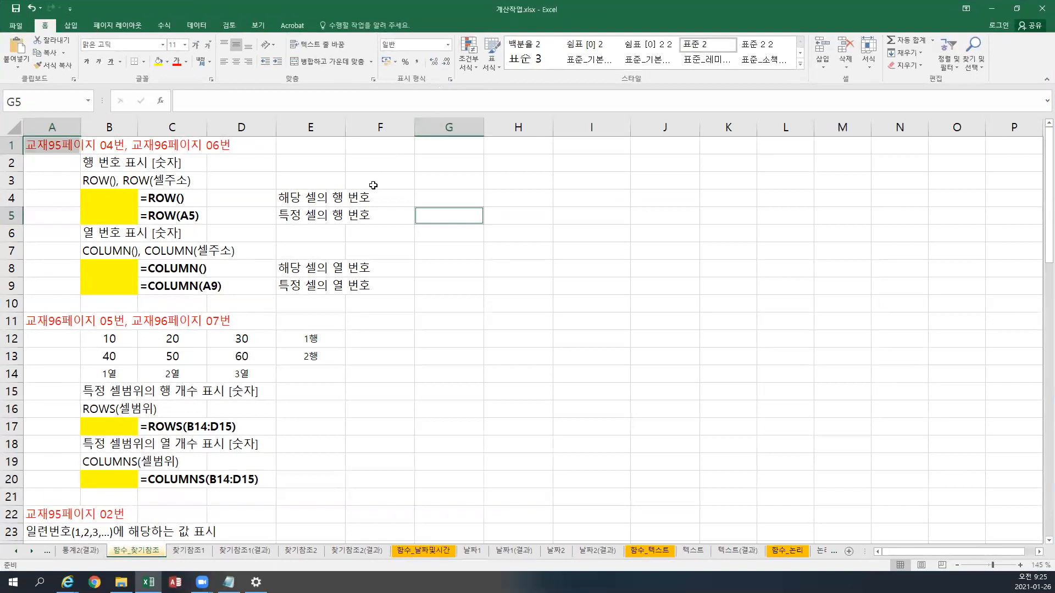
scroll(355, 272, "up", 2, "ctrl")
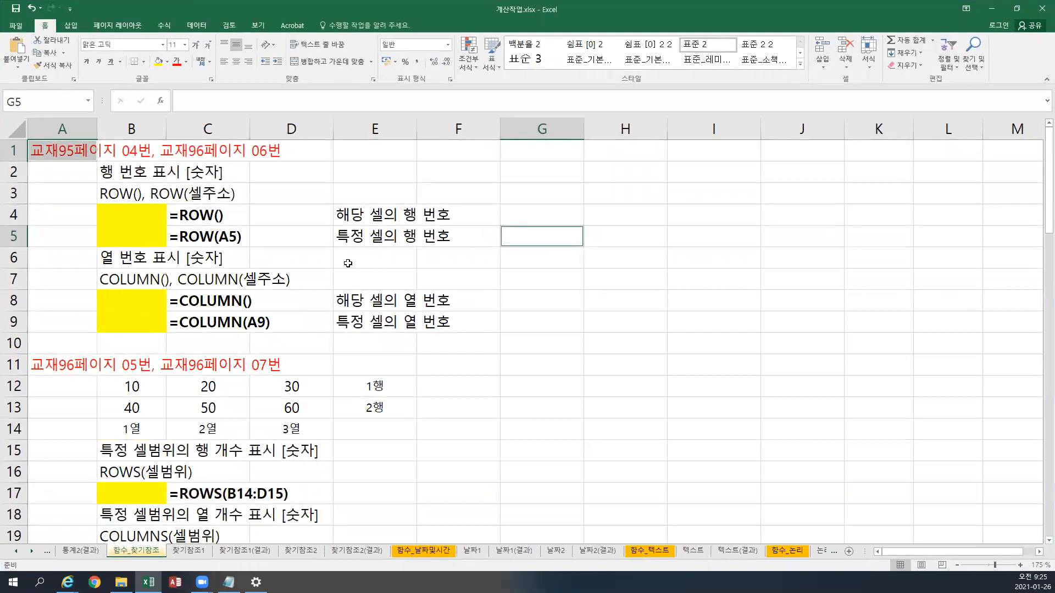
- Enter the formula =ROW() in cell B4 to return that cell's own row number
left_click(71, 180)
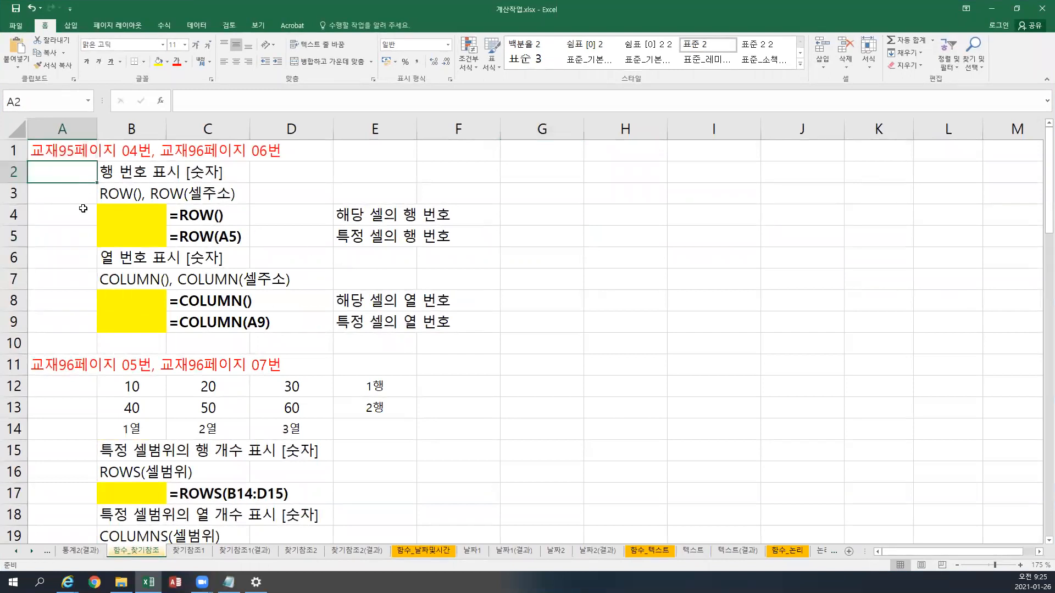
left_click(129, 216)
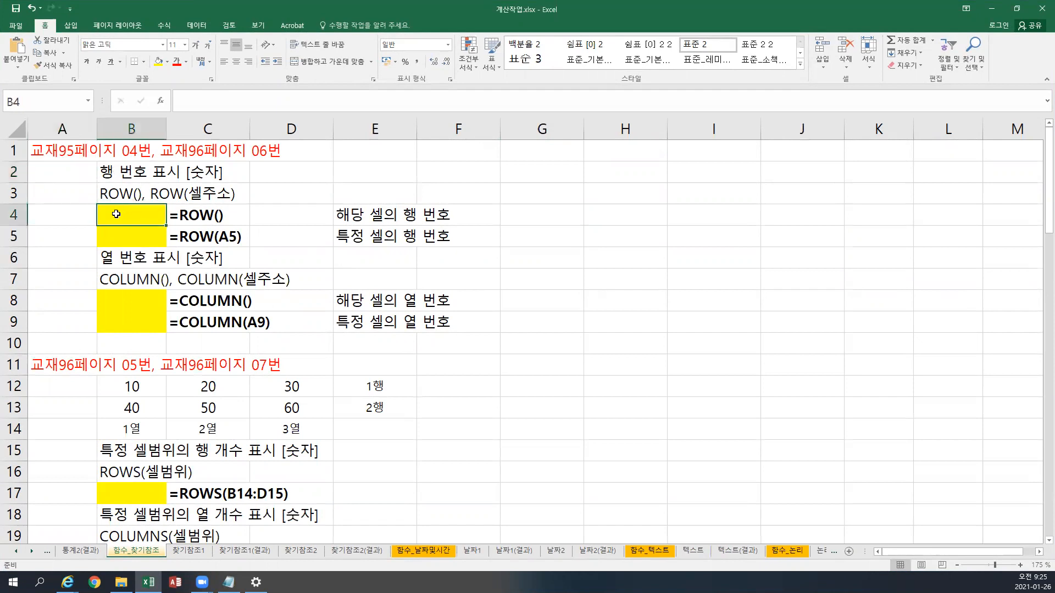
type("=r")
key("BackSpace")
type("ROW")
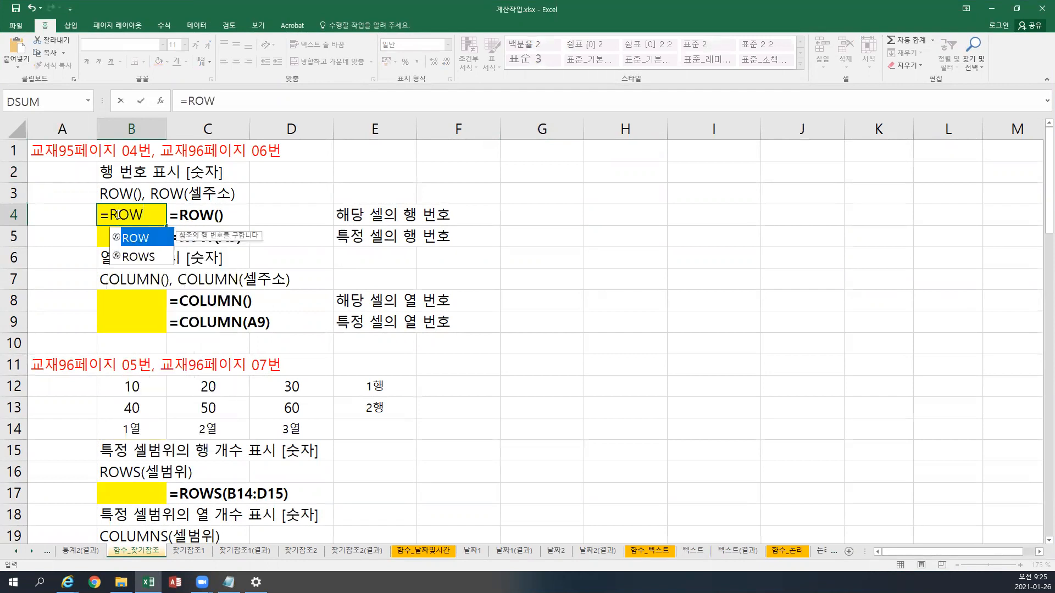
type("(")
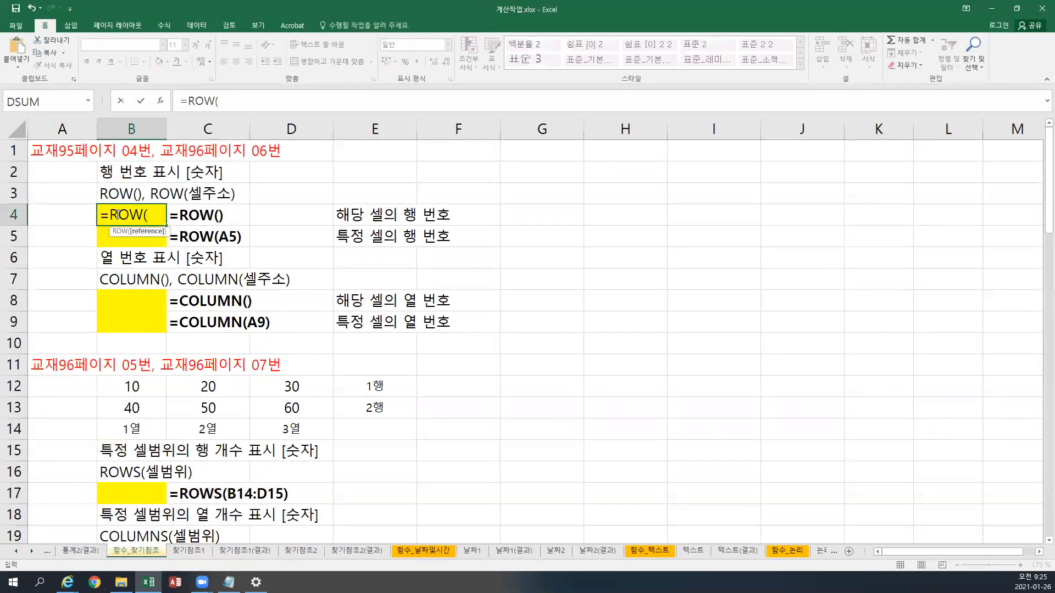
type(")")
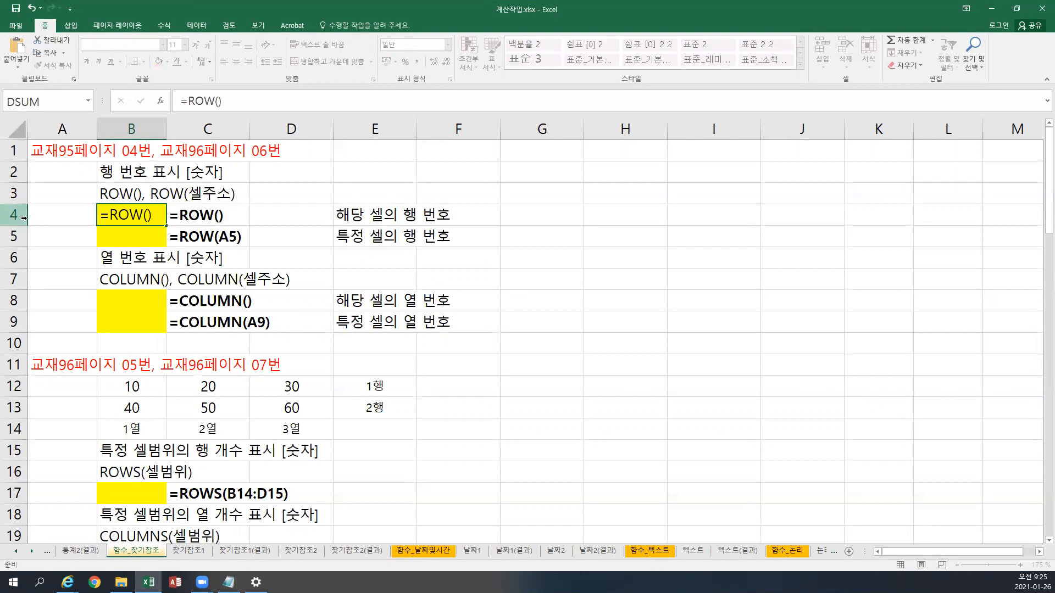
key("Return")
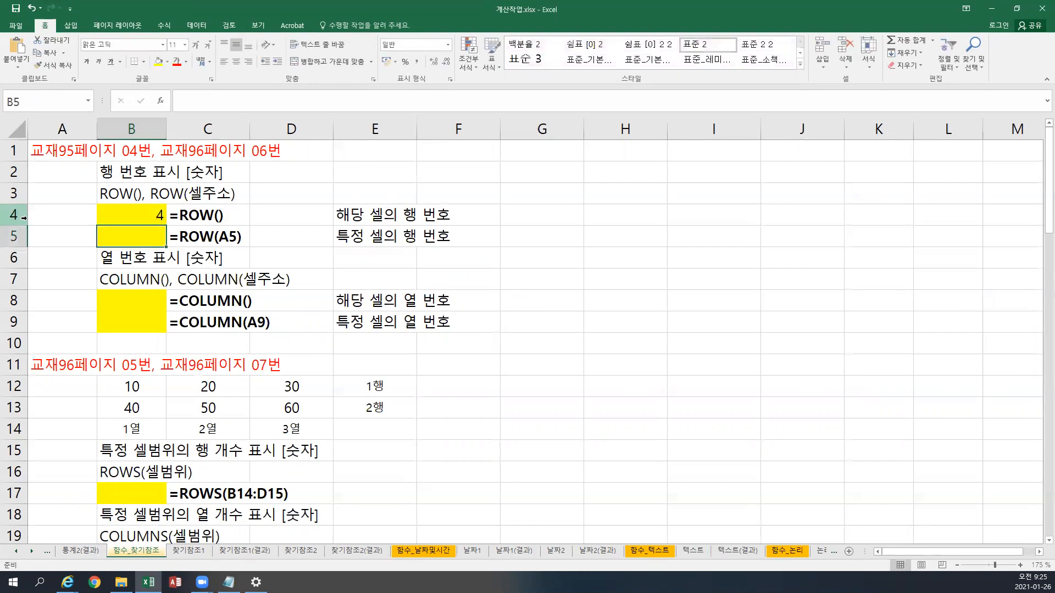
- Enter the formula =ROW(A5) in cell B5 to return the row number of cell A5
type("=ROW")
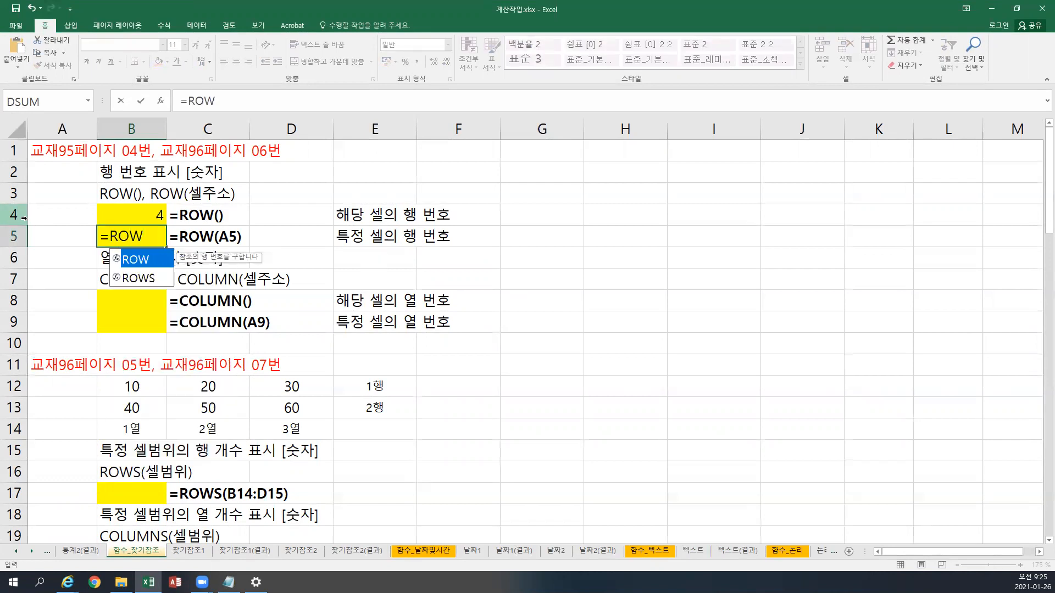
type("(")
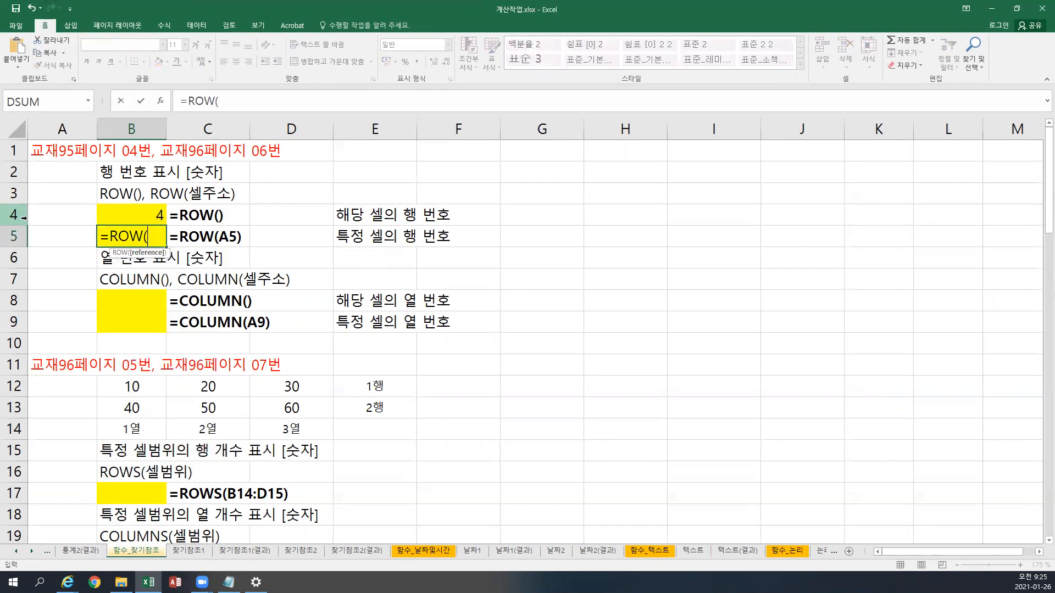
left_click(74, 234)
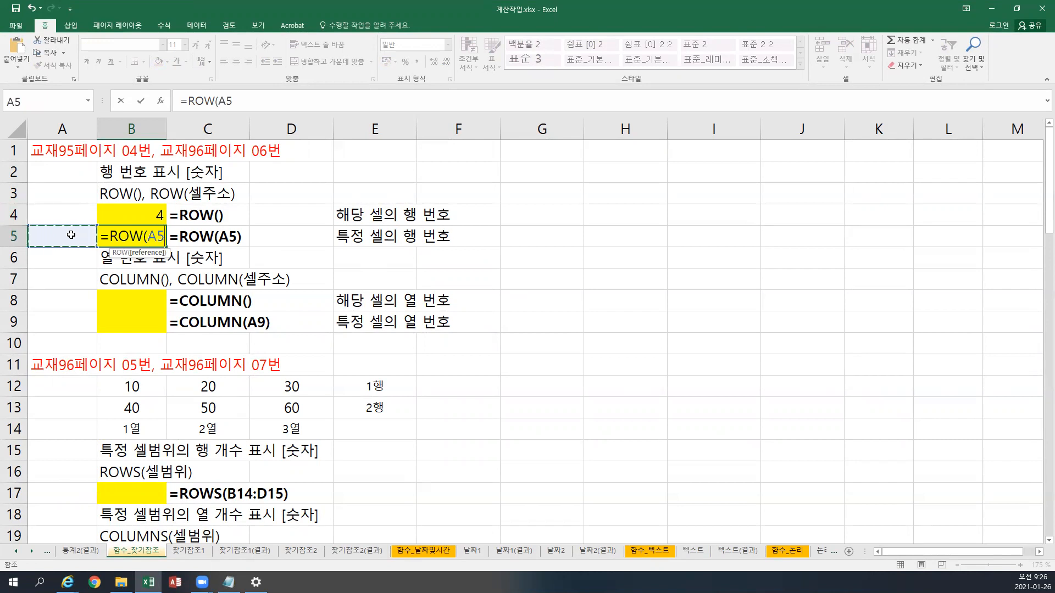
type(")")
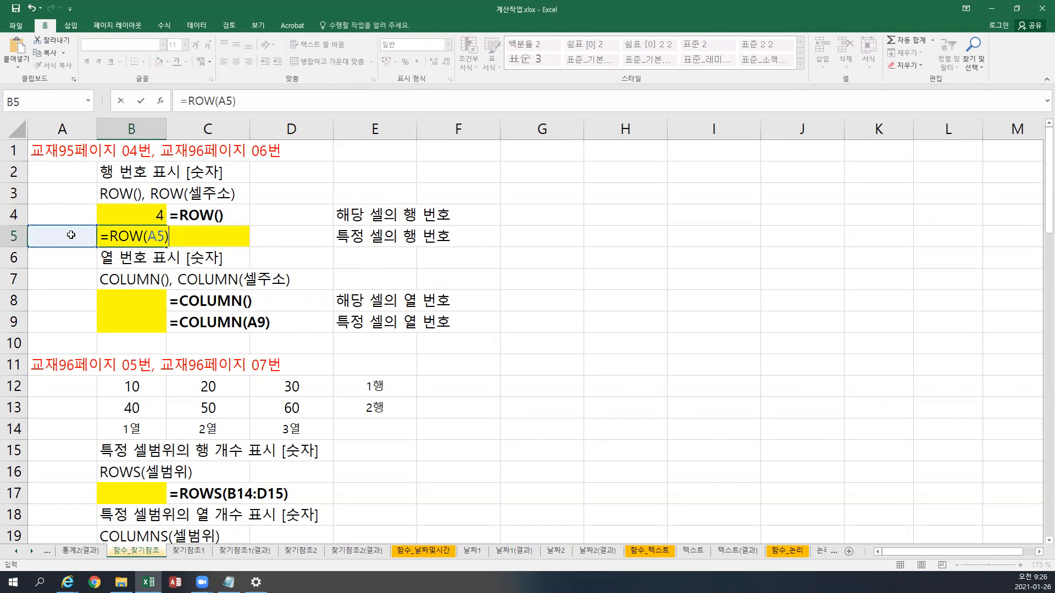
key("Return")
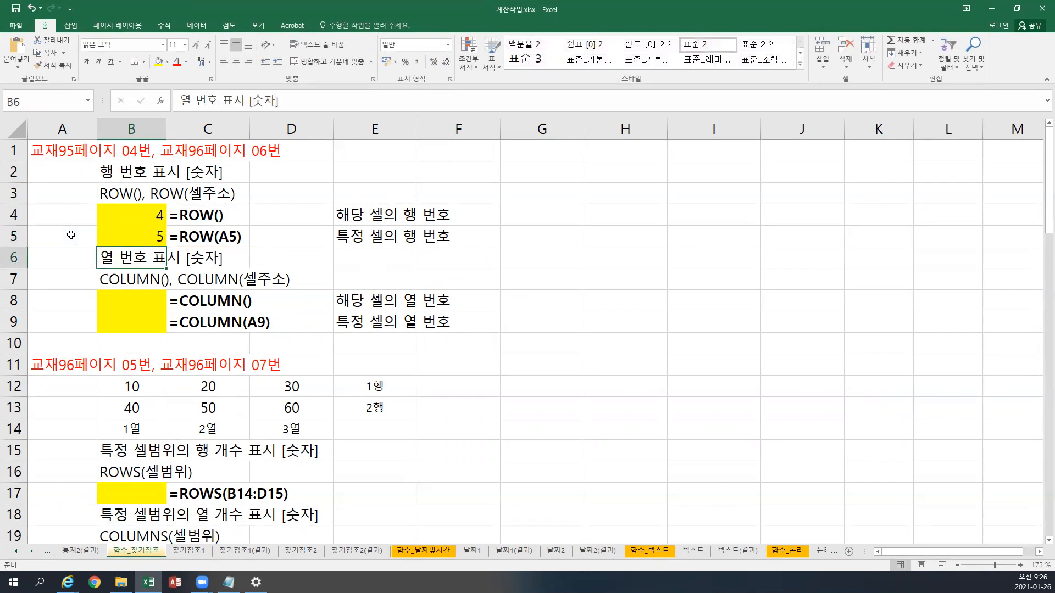
right_click(138, 552)
left_click(178, 451)
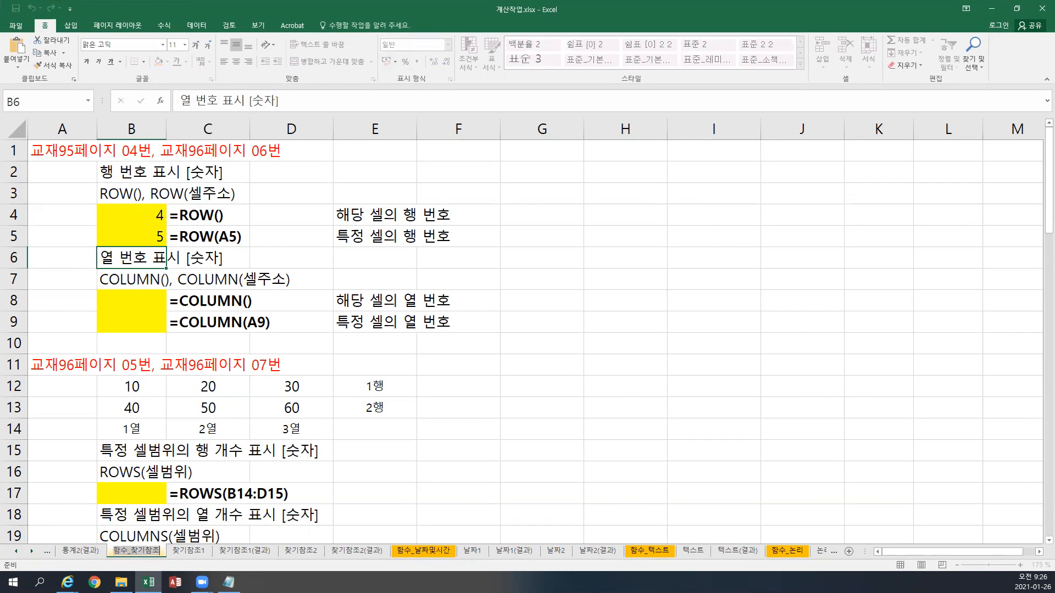
key("alt+Tab")
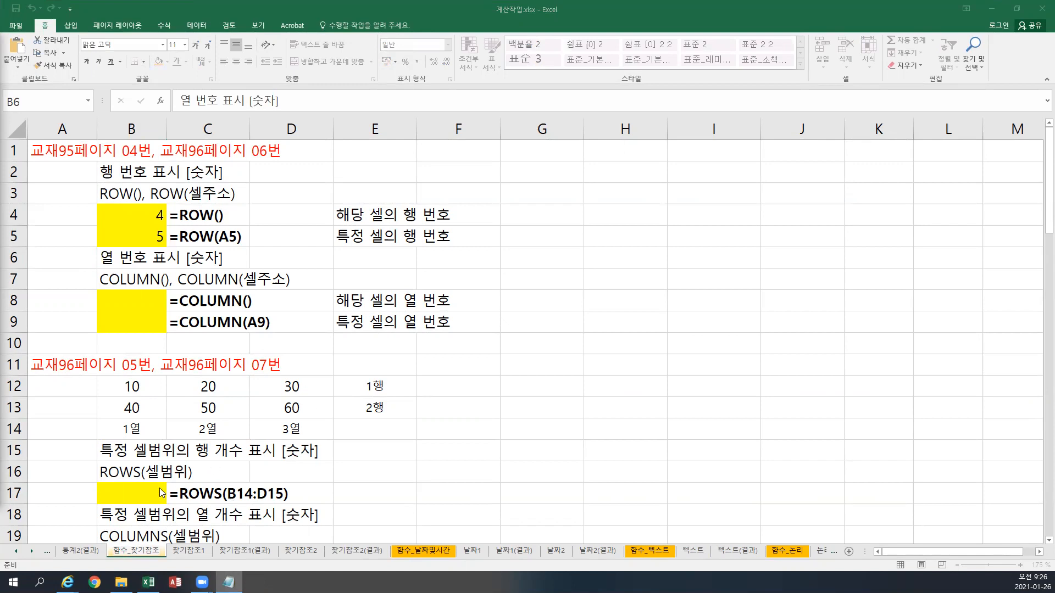
left_click(96, 301)
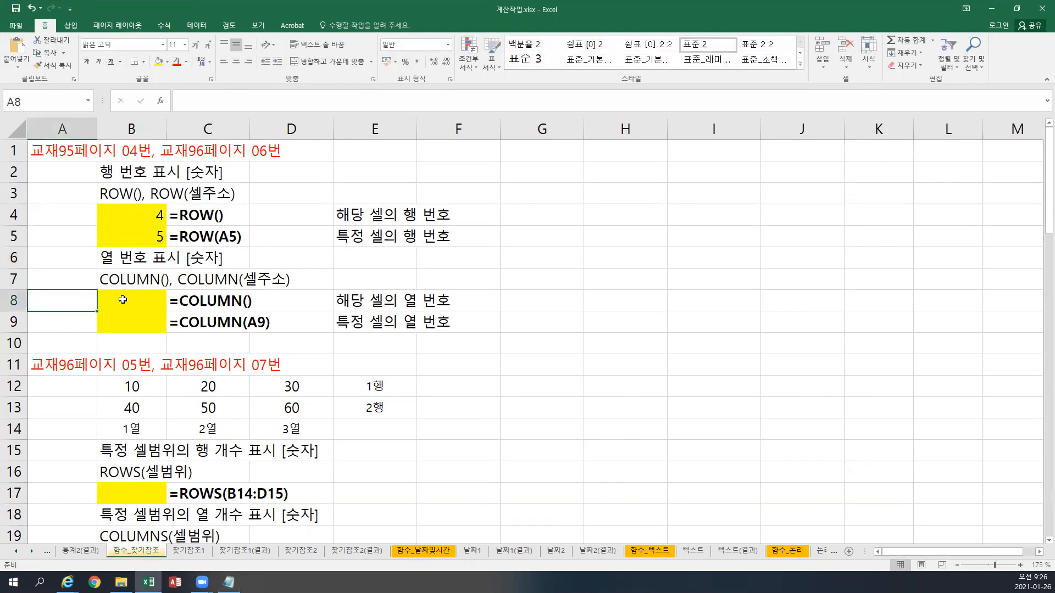
- Enter the formula =COLUMN() in cell B8 to return that cell's own column number
key("Right")
type("=")
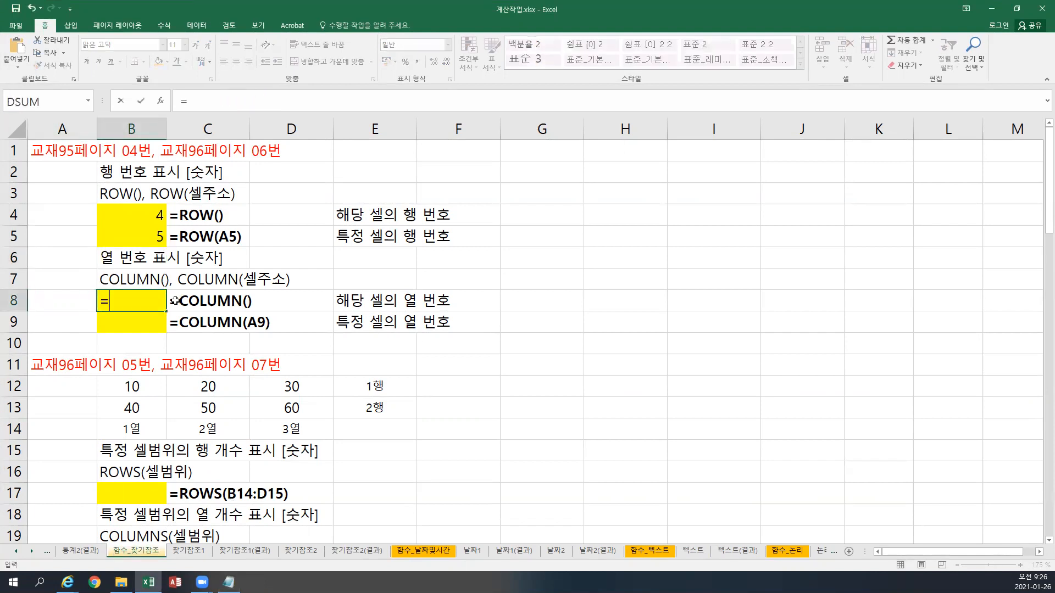
type("COLUMN")
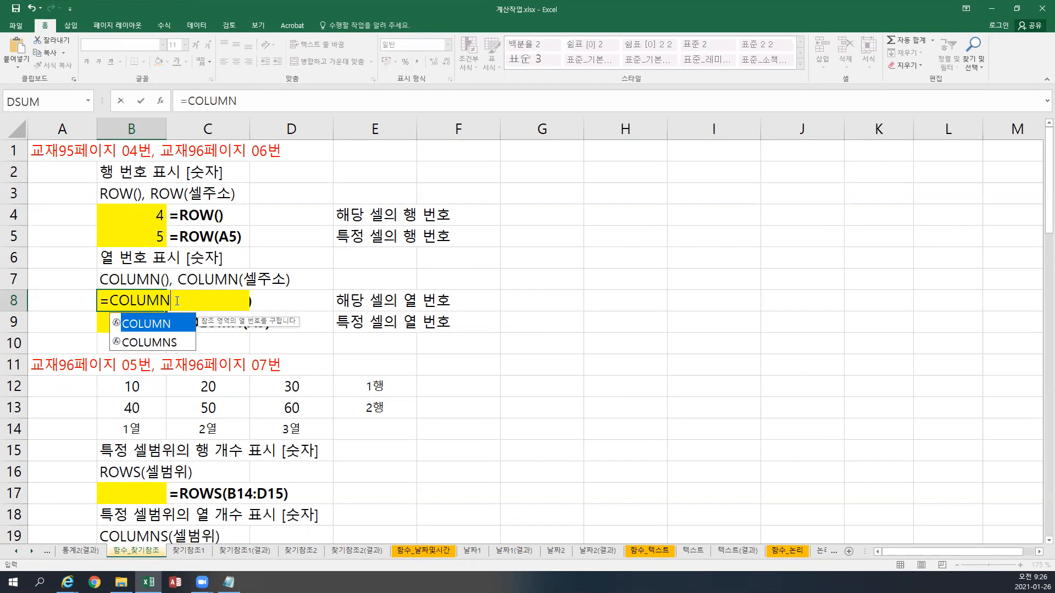
type("()")
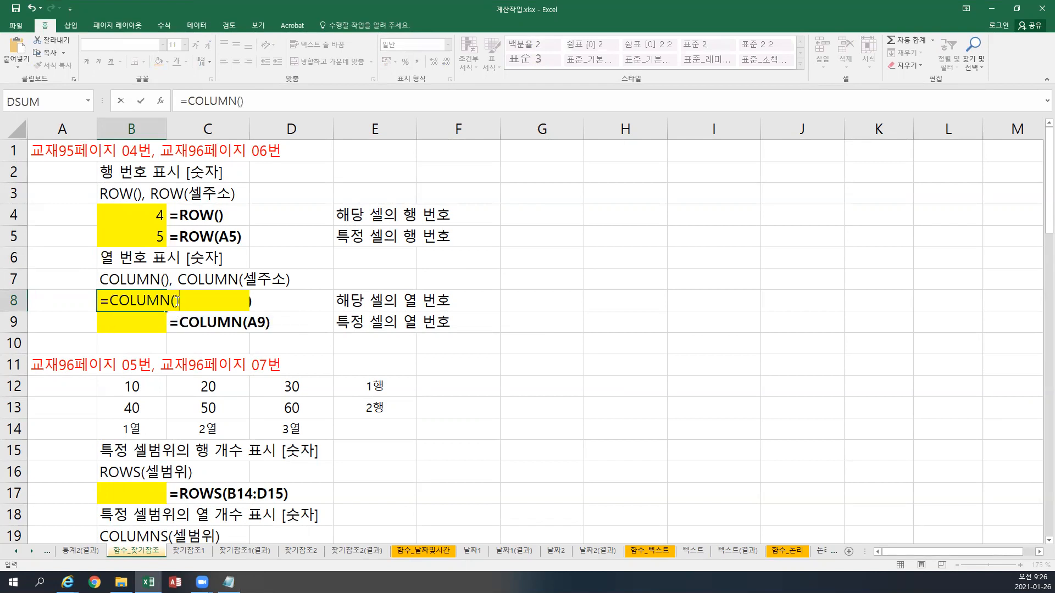
key("Return")
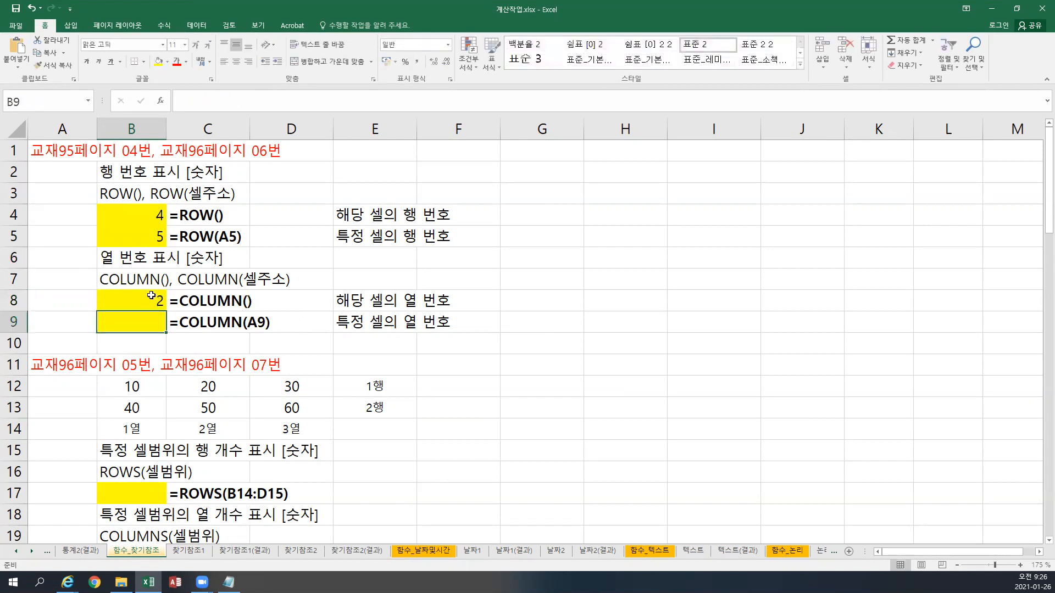
left_click(107, 301)
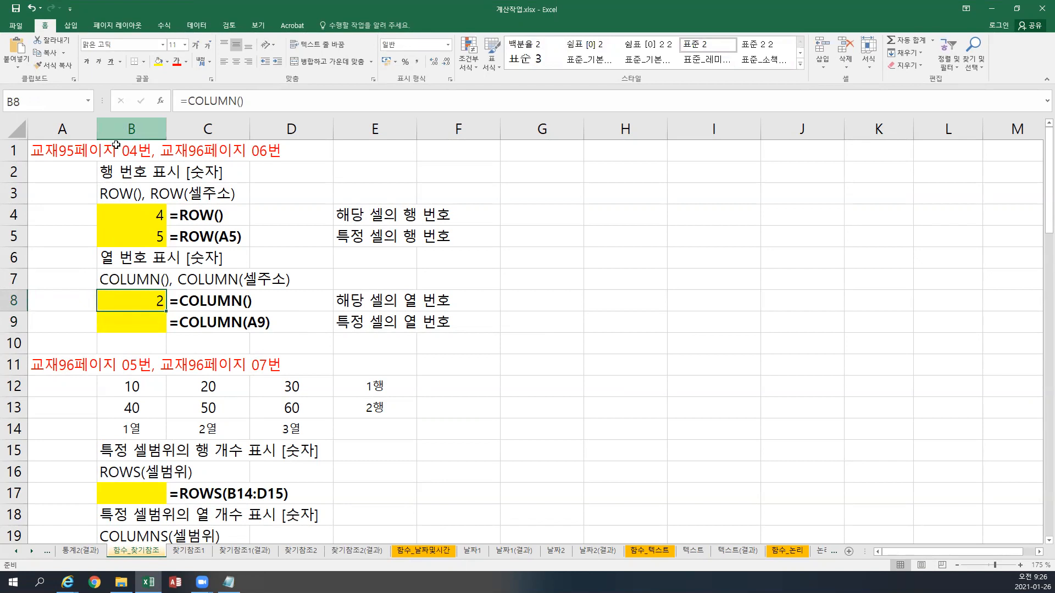
- Enter the formula =COLUMN(A9) in cell B9 to return the column number of cell A9
left_click(123, 315)
type("=")
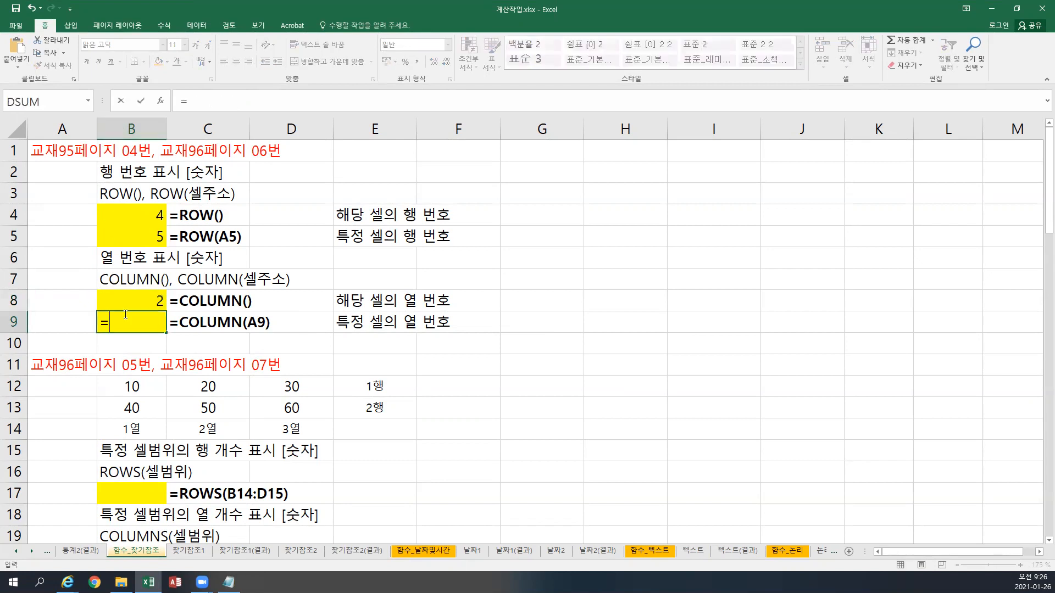
type("COL")
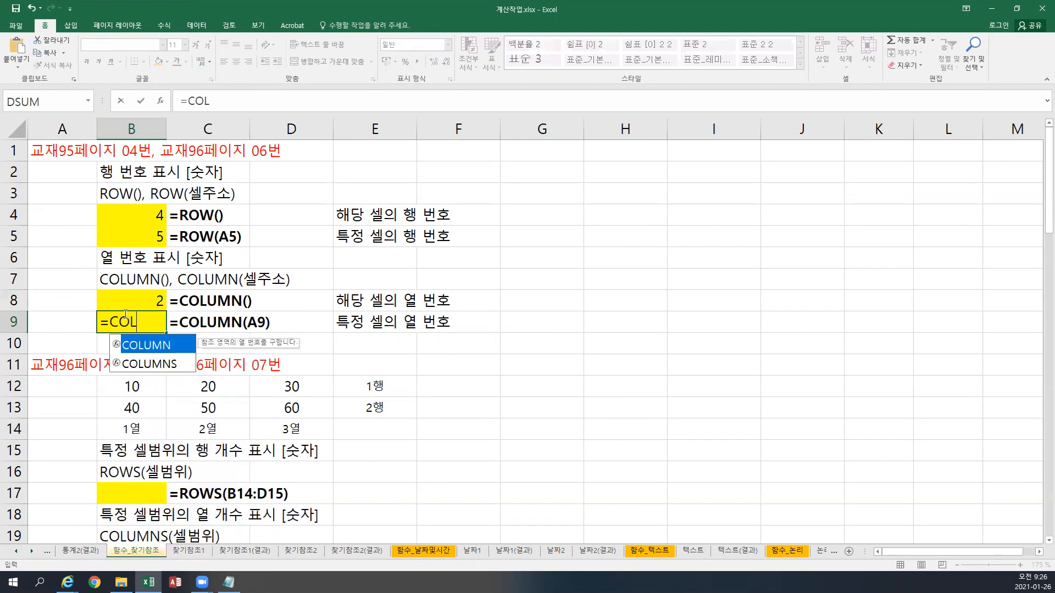
type("UMN(")
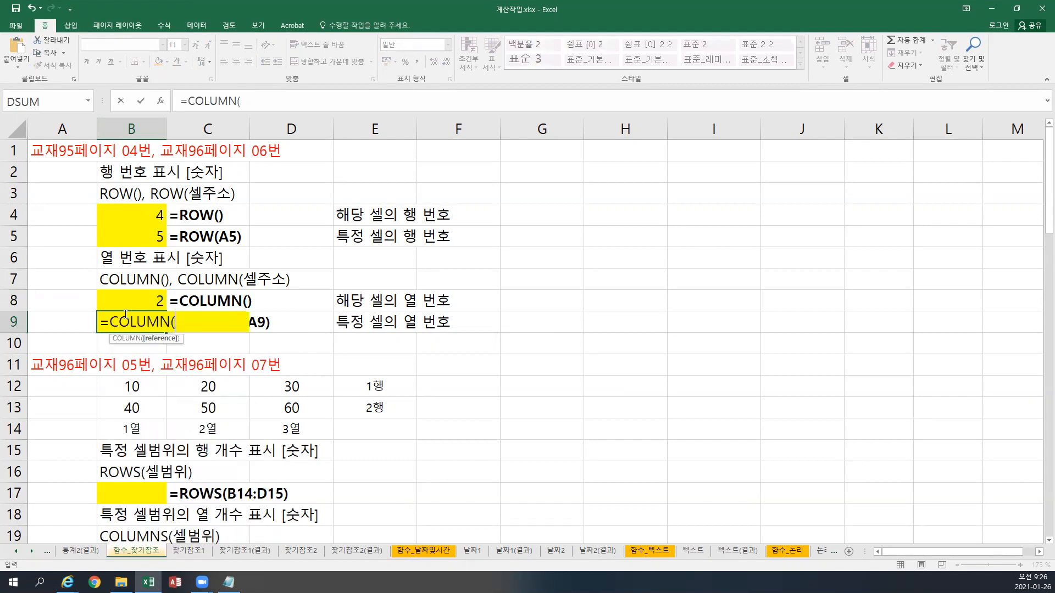
left_click(75, 325)
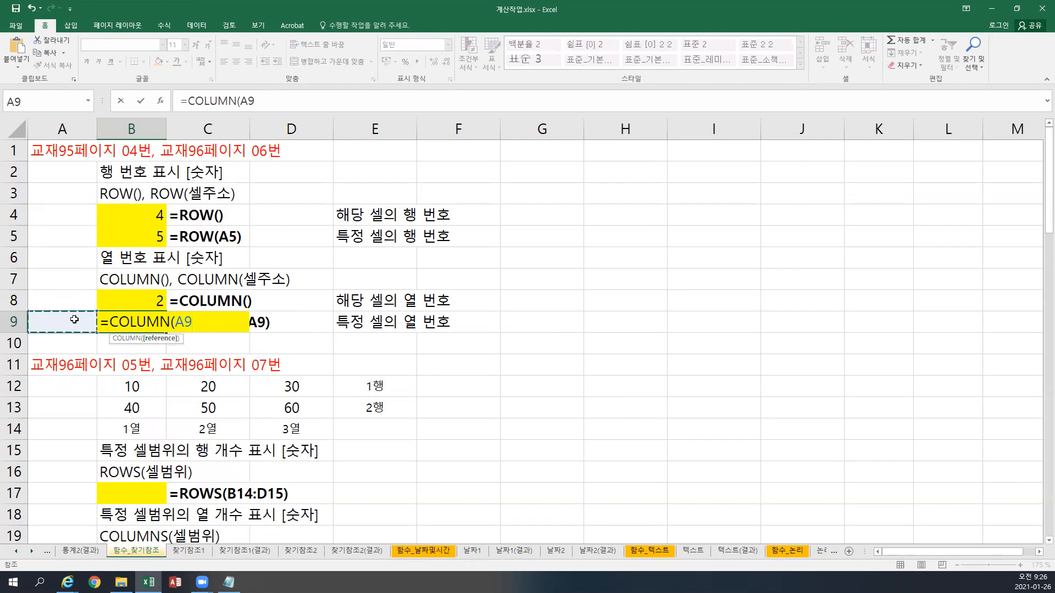
type(")")
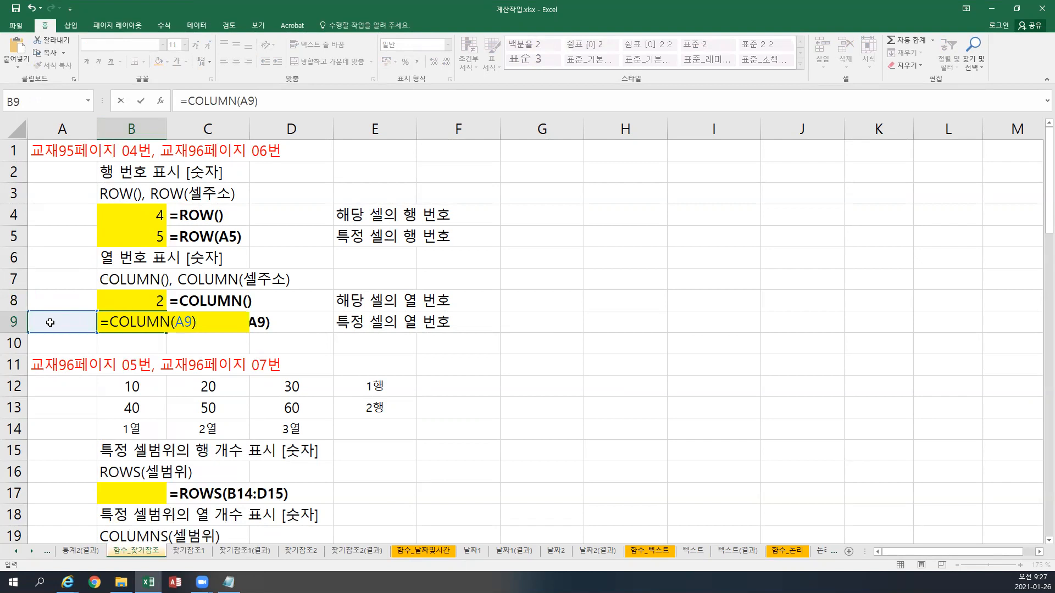
key("Return")
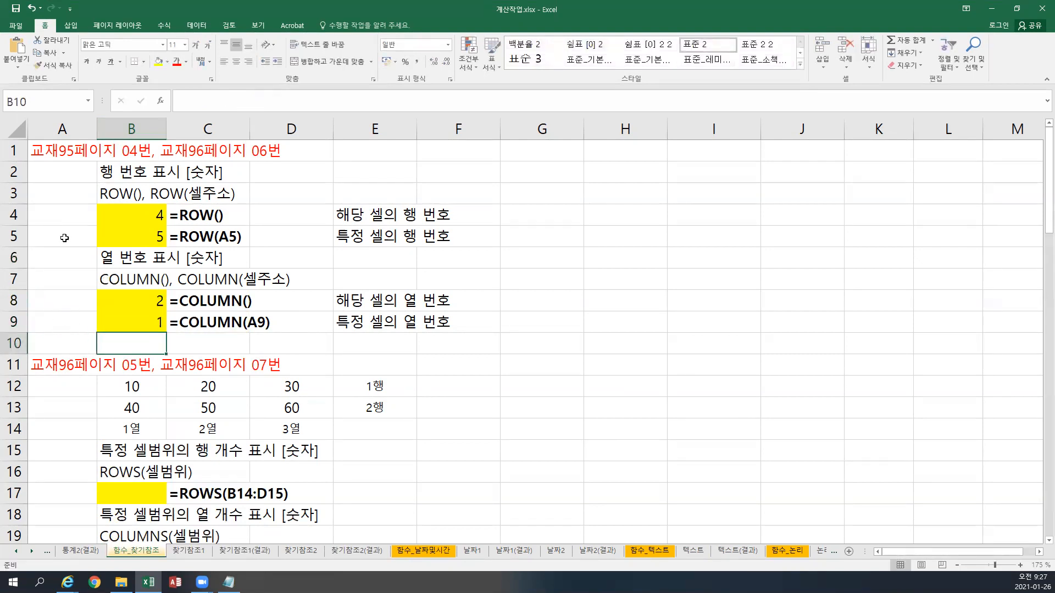
left_click(55, 318)
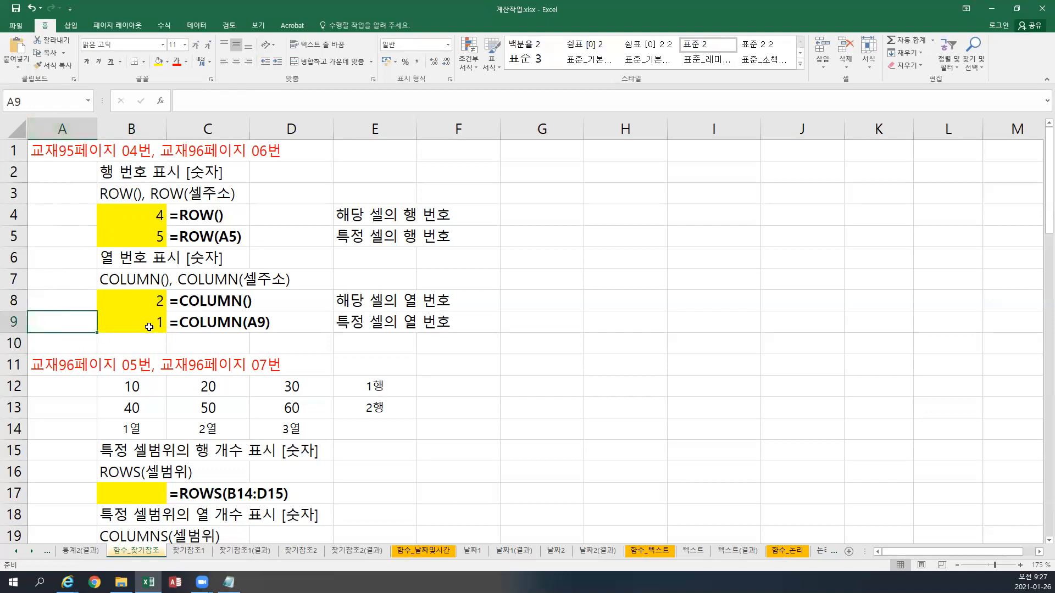
- Fill the number range B12:D13 with a light green theme colour
scroll(154, 328, "down", 3)
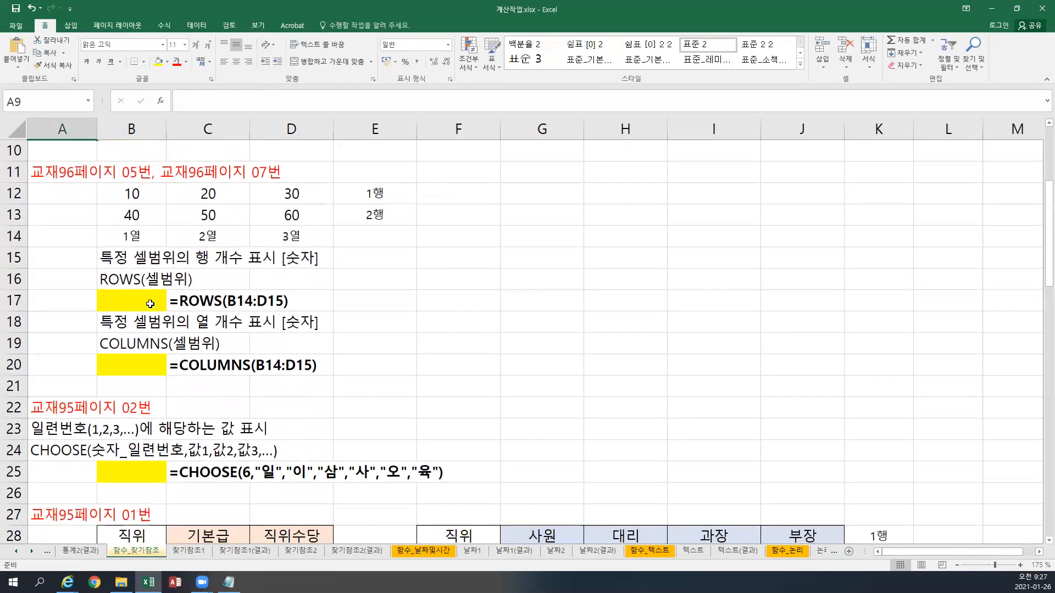
left_click_drag(144, 195, 272, 223)
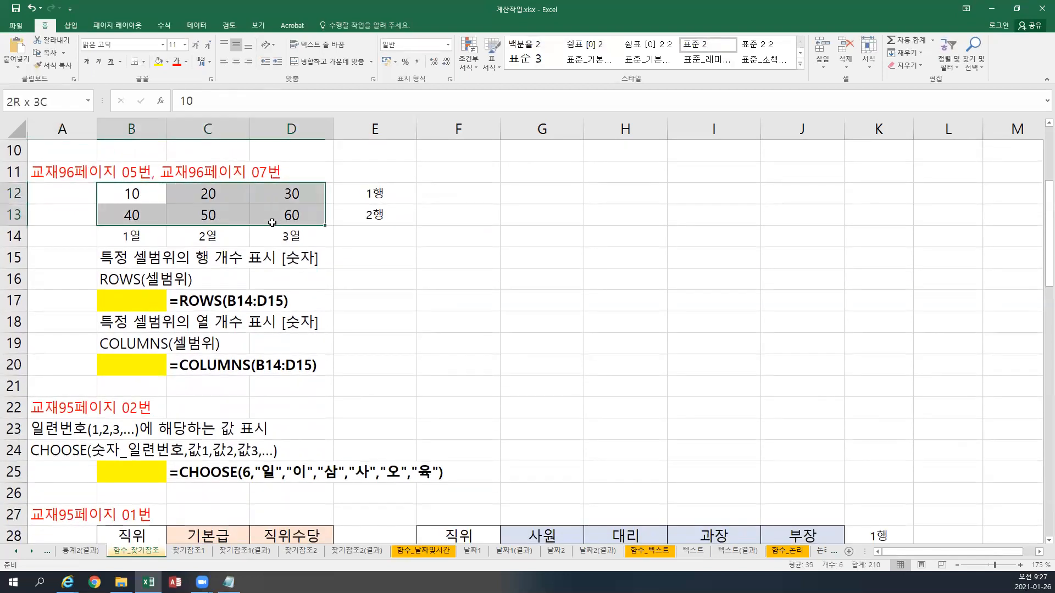
left_click(167, 62)
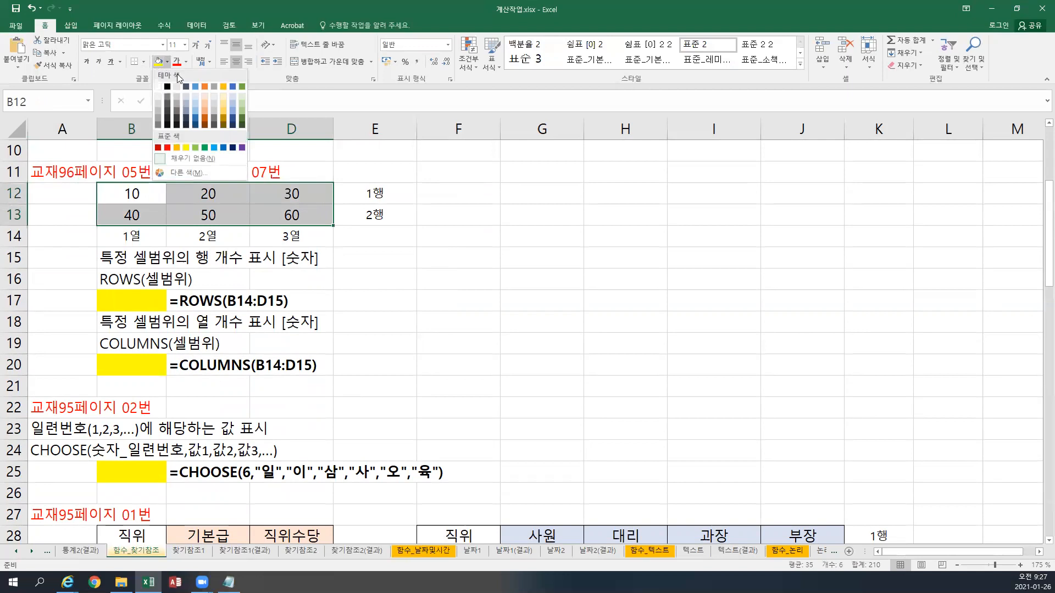
left_click(242, 96)
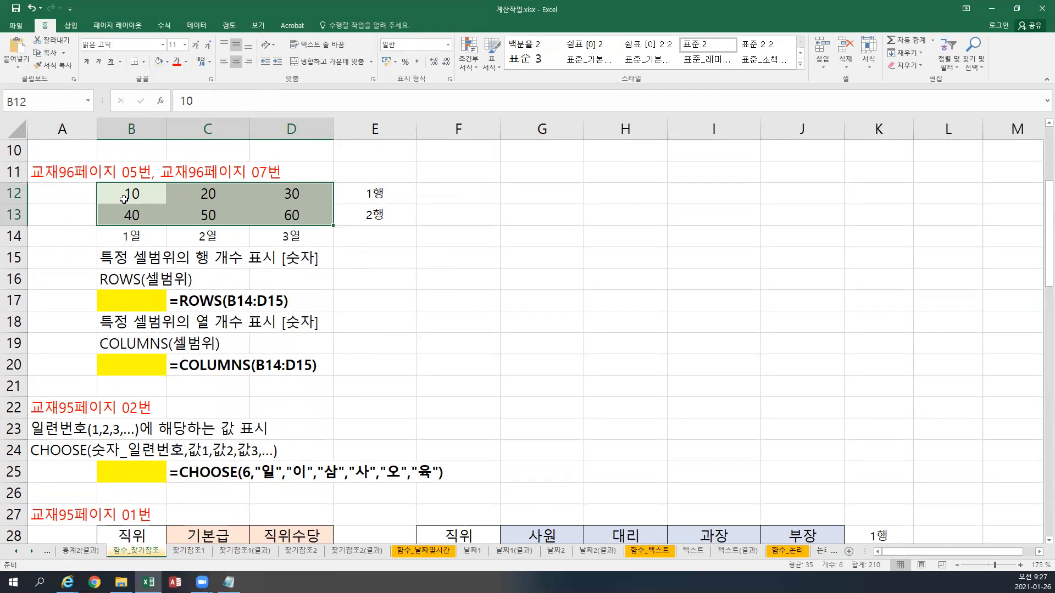
- Examine the number range B12:D13 row by row and column by column by selecting each in turn
left_click(125, 199)
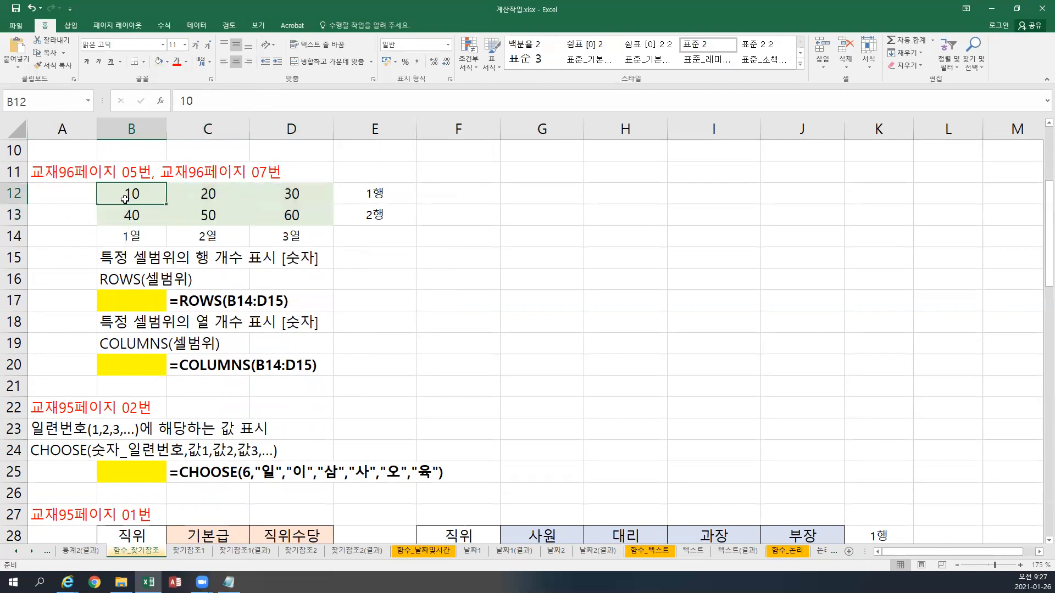
left_click_drag(126, 199, 288, 200)
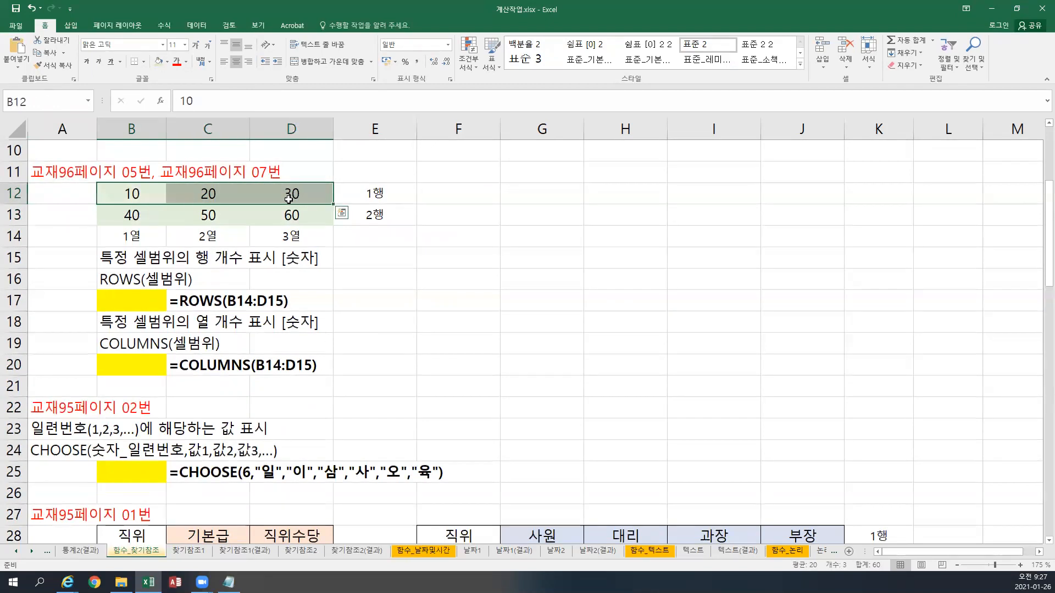
left_click_drag(157, 218, 286, 215)
left_click(153, 195)
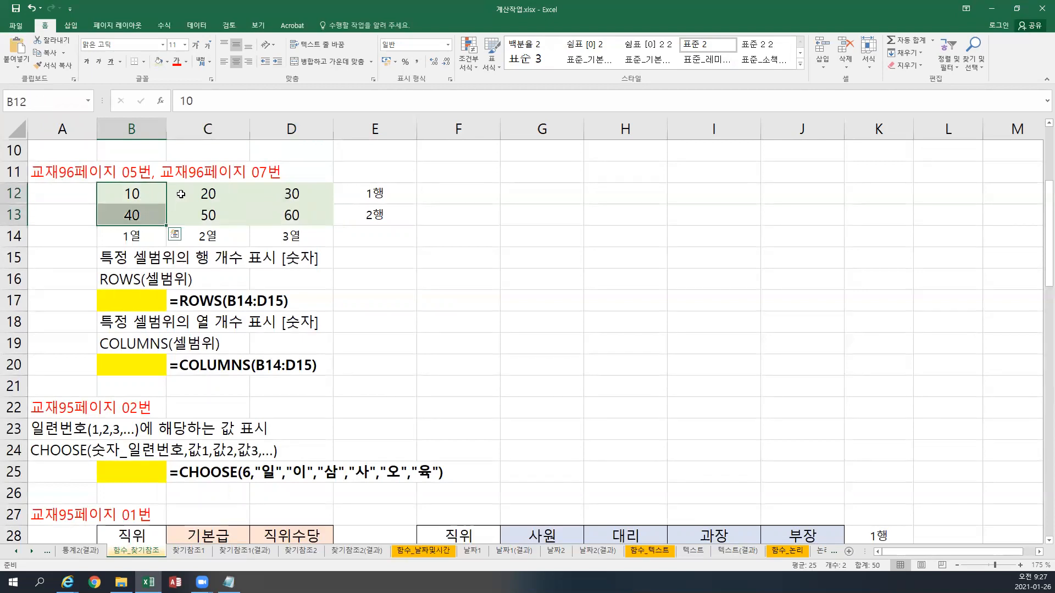
left_click(201, 205)
left_click_drag(202, 205, 202, 216)
left_click_drag(263, 192, 264, 211)
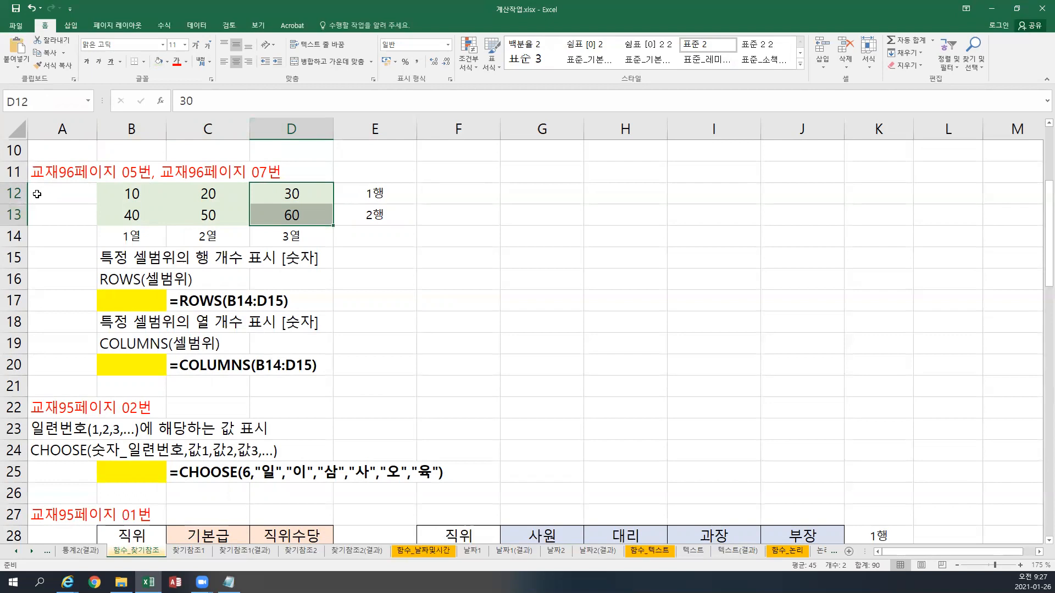
- Enter the formula =ROWS(B12:D13) in cell B17 to count the rows of the green range
left_click(123, 302)
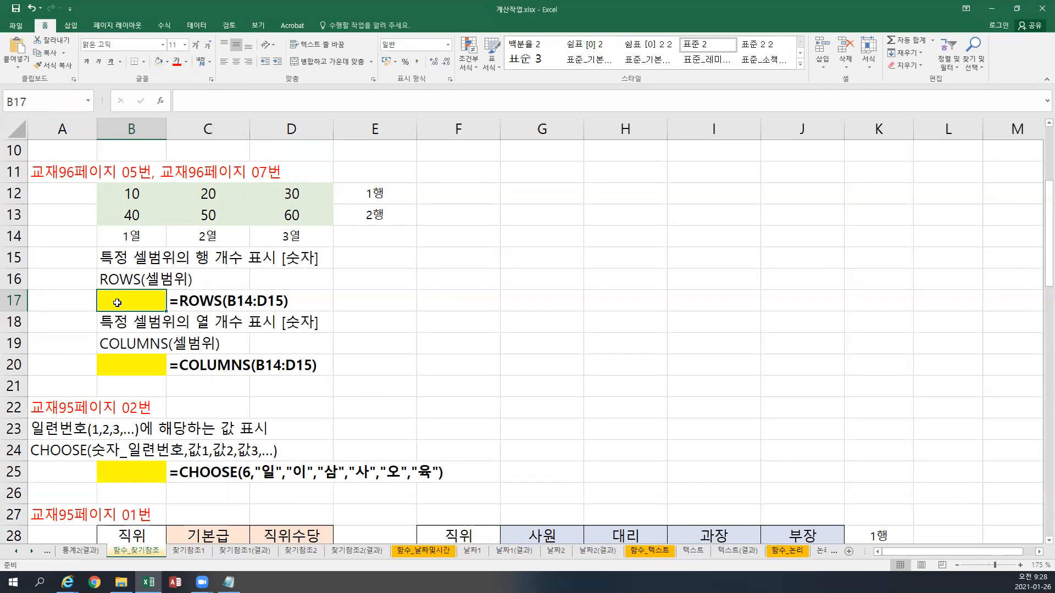
type("=")
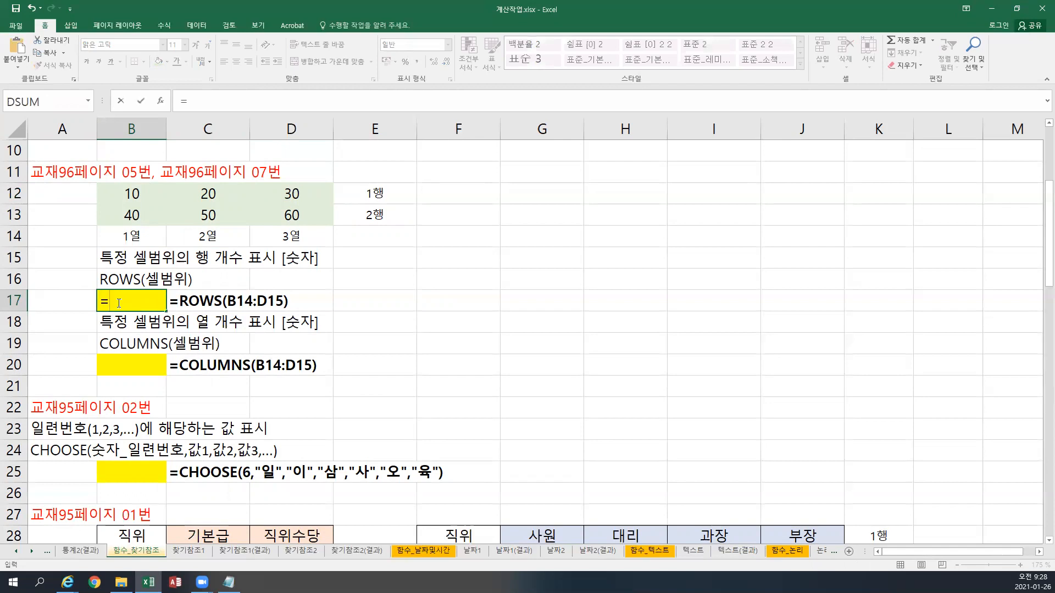
type("R")
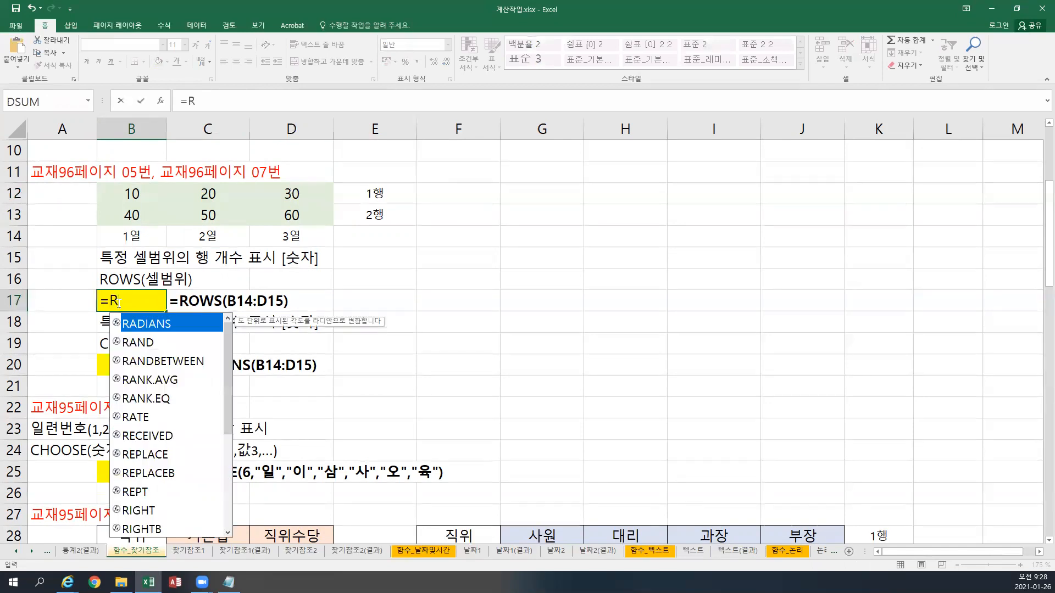
type("OWS(")
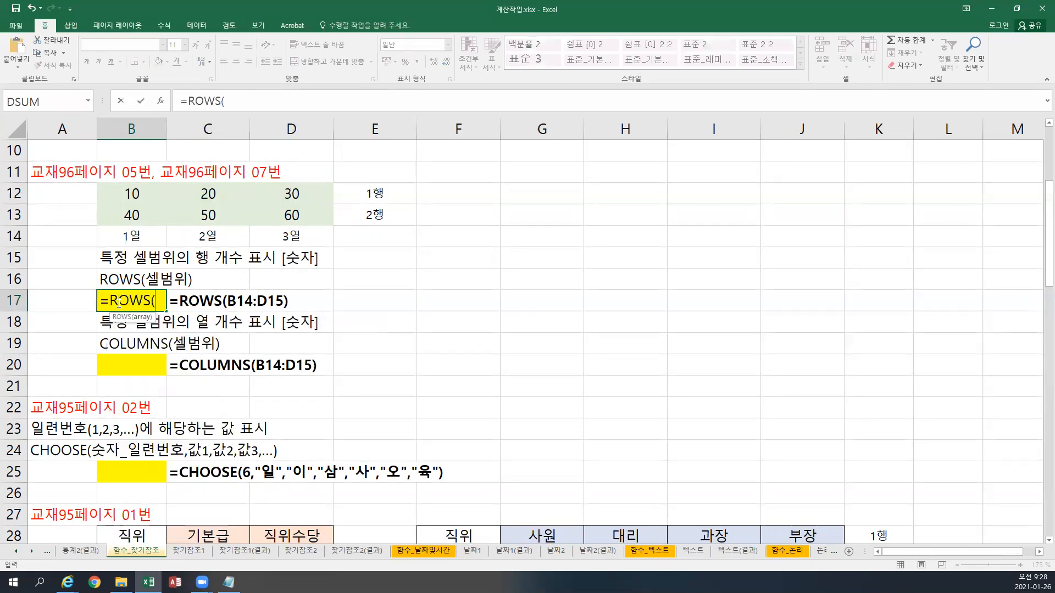
left_click_drag(127, 195, 265, 215)
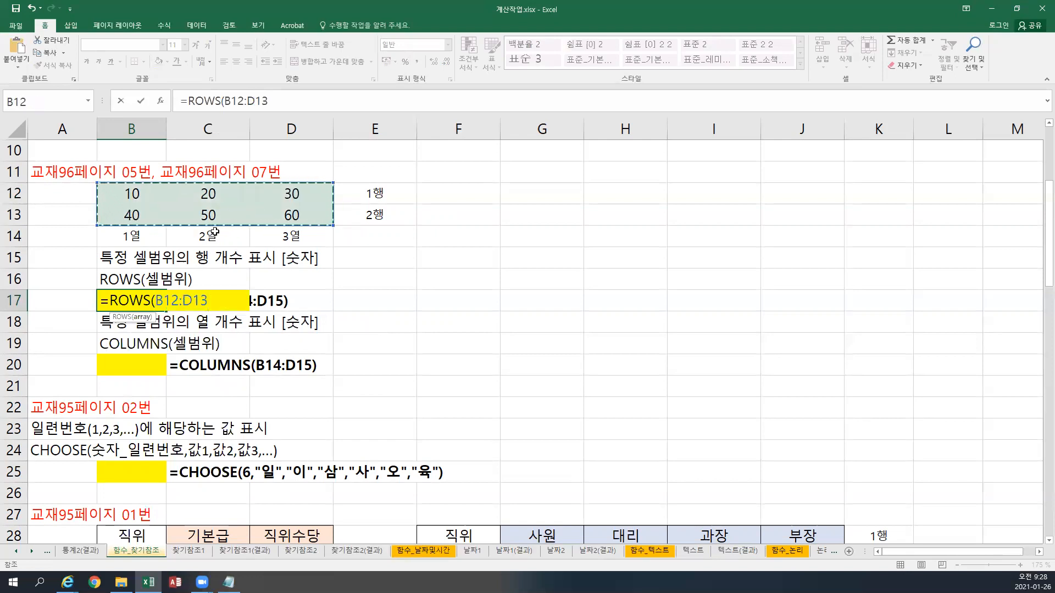
type(")")
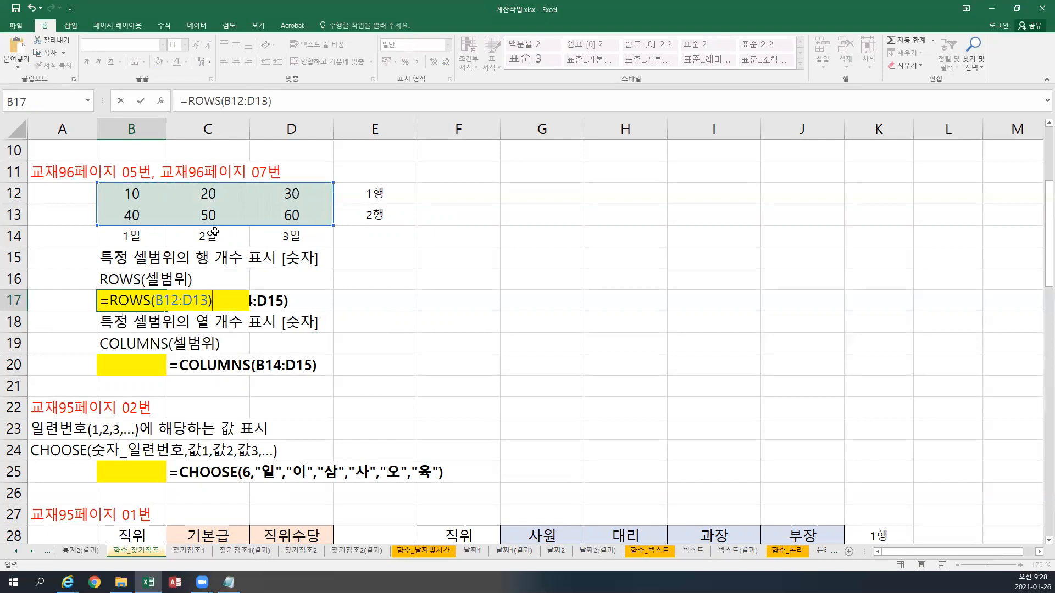
key("Return")
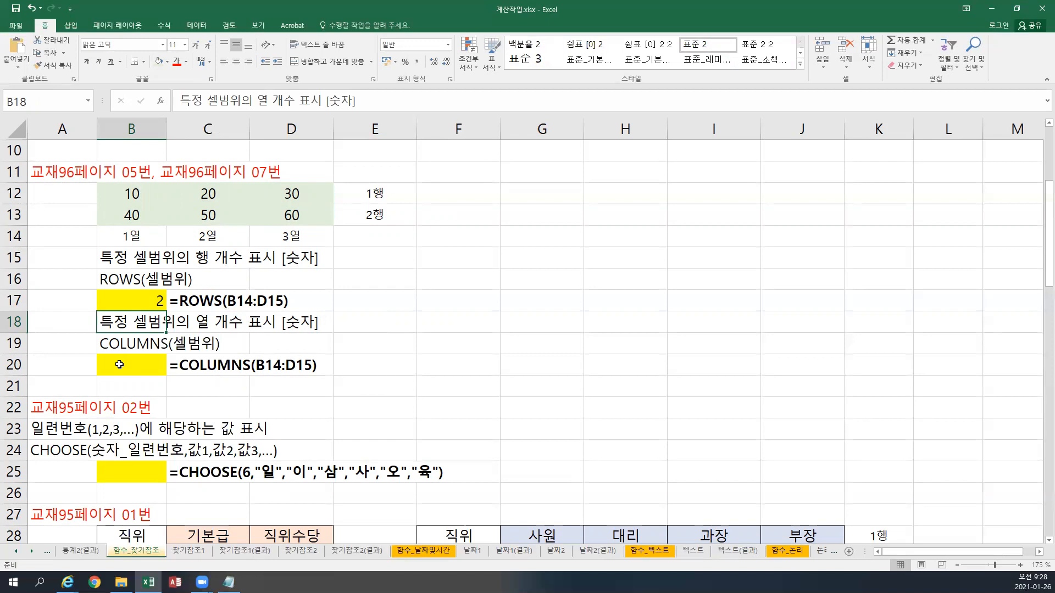
- Enter the formula =COLUMNS(B12:D13) in cell B20 to count the columns of the green range
left_click(119, 364)
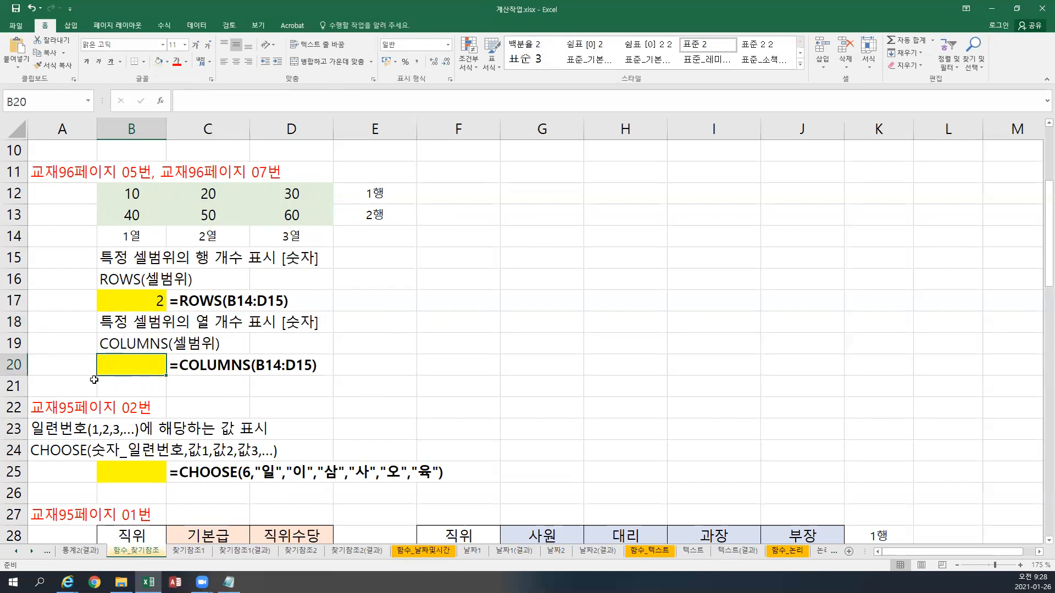
type("=C")
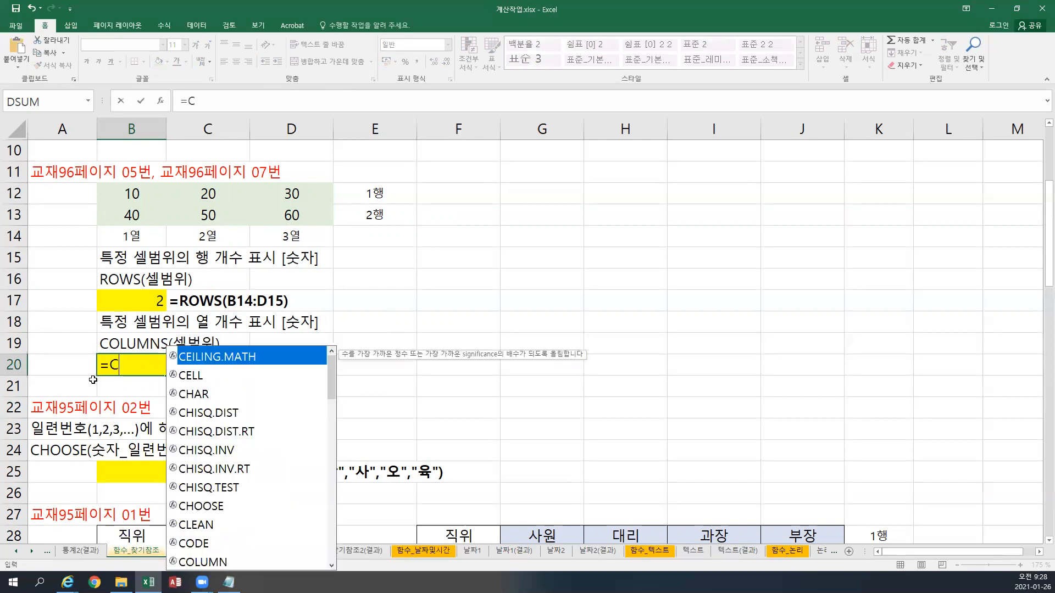
type("OLUMNS")
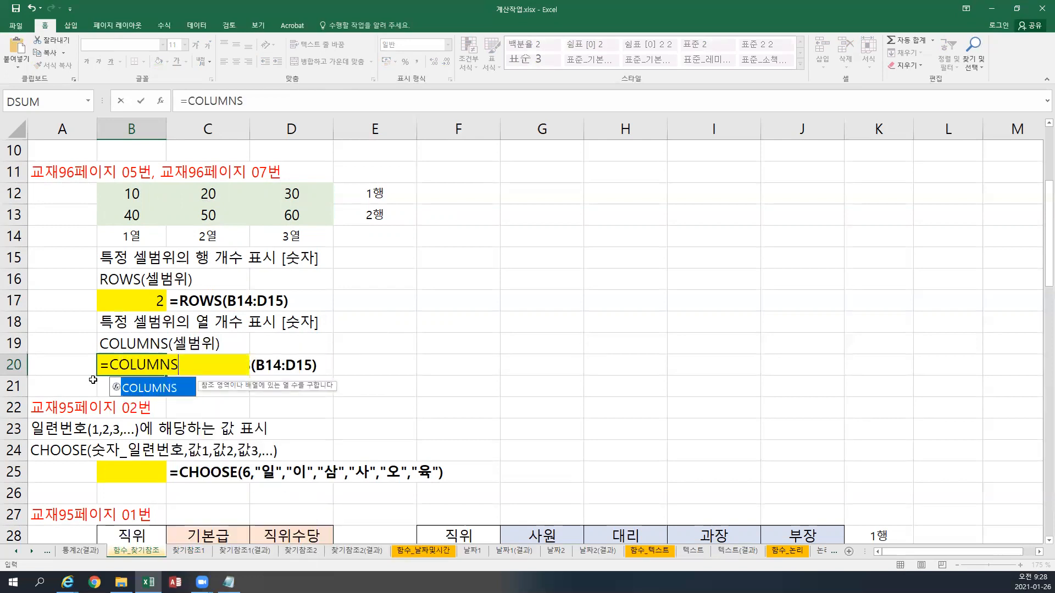
type("(")
left_click_drag(146, 197, 297, 216)
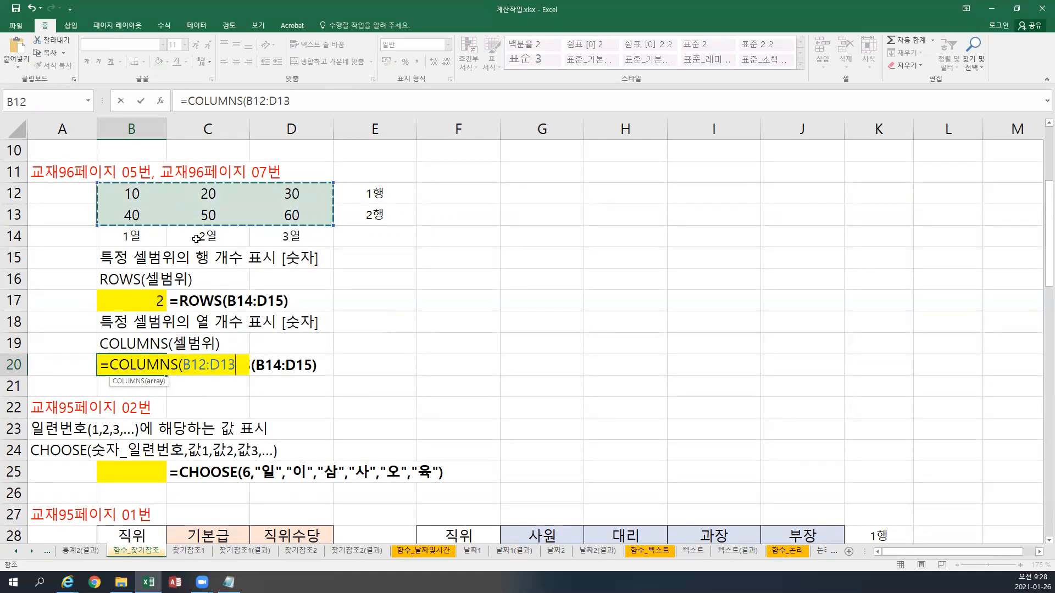
type(")")
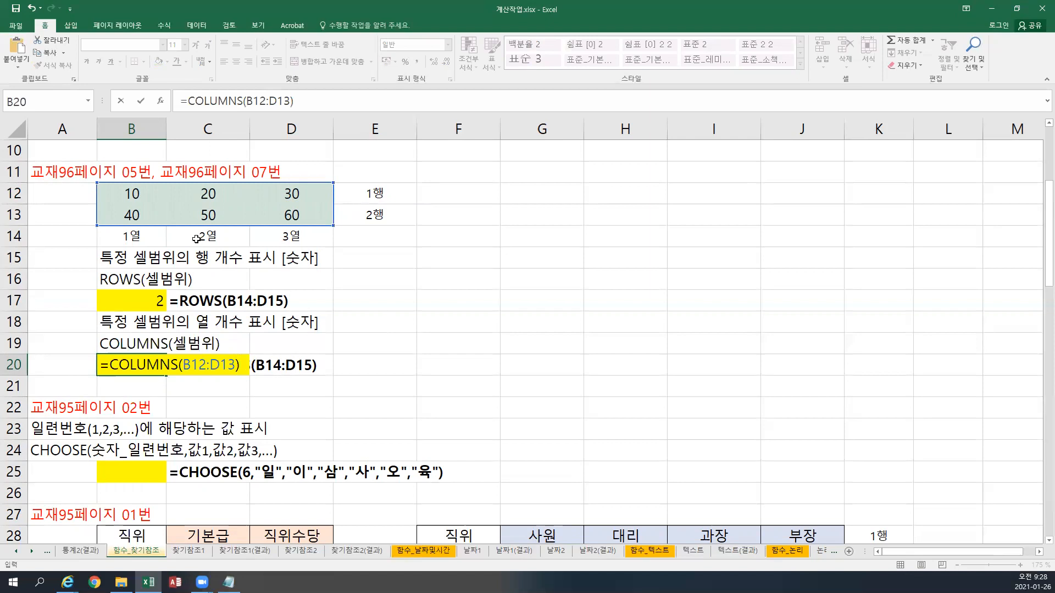
key("Return")
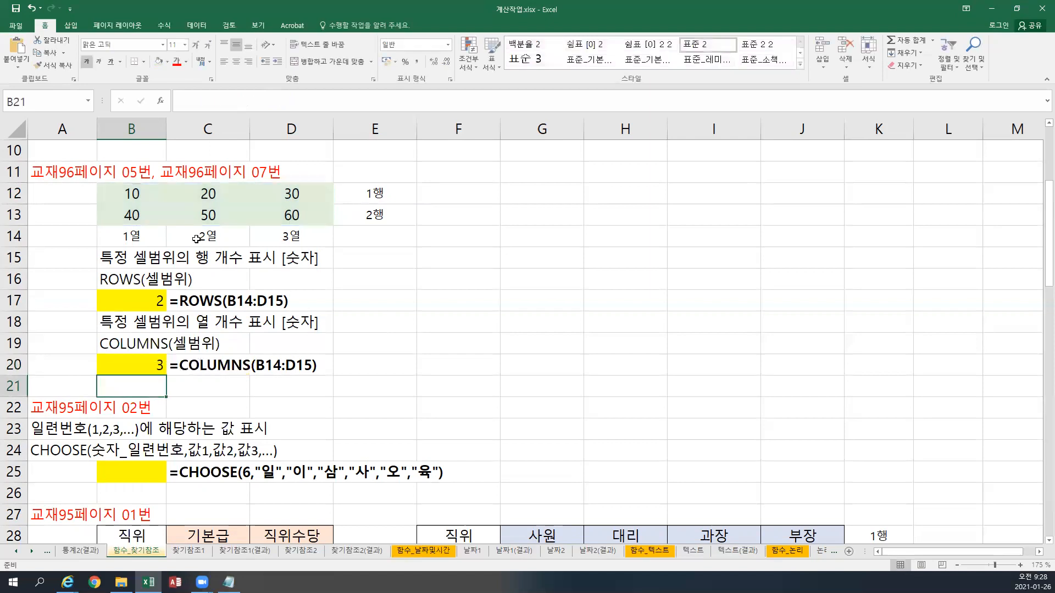
- Examine the CHOOSE syntax notes and example formula around the yellow answer cell B25
scroll(224, 292, "down", 1)
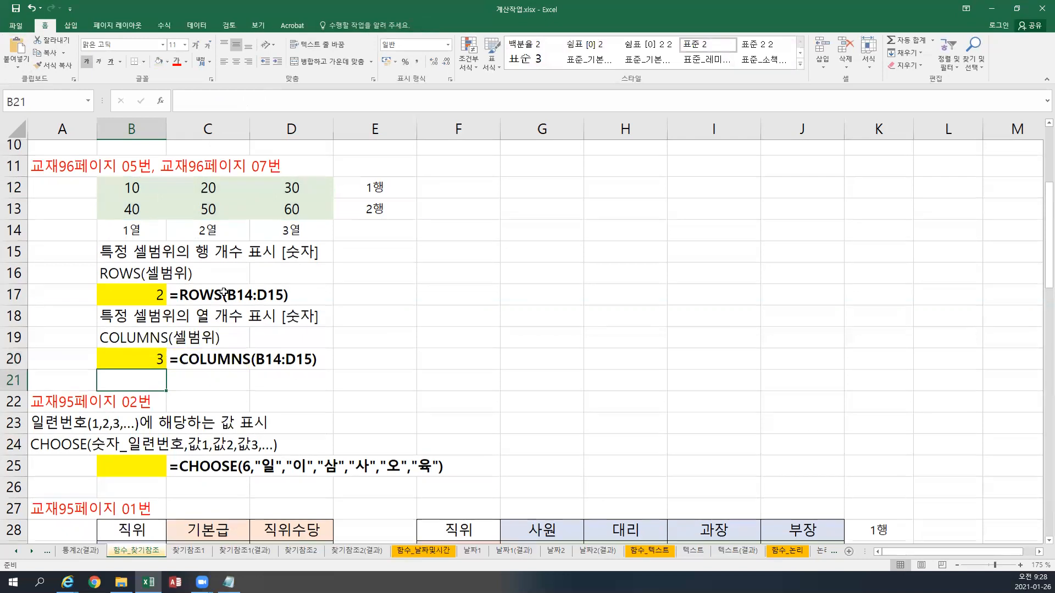
scroll(224, 292, "down", 3)
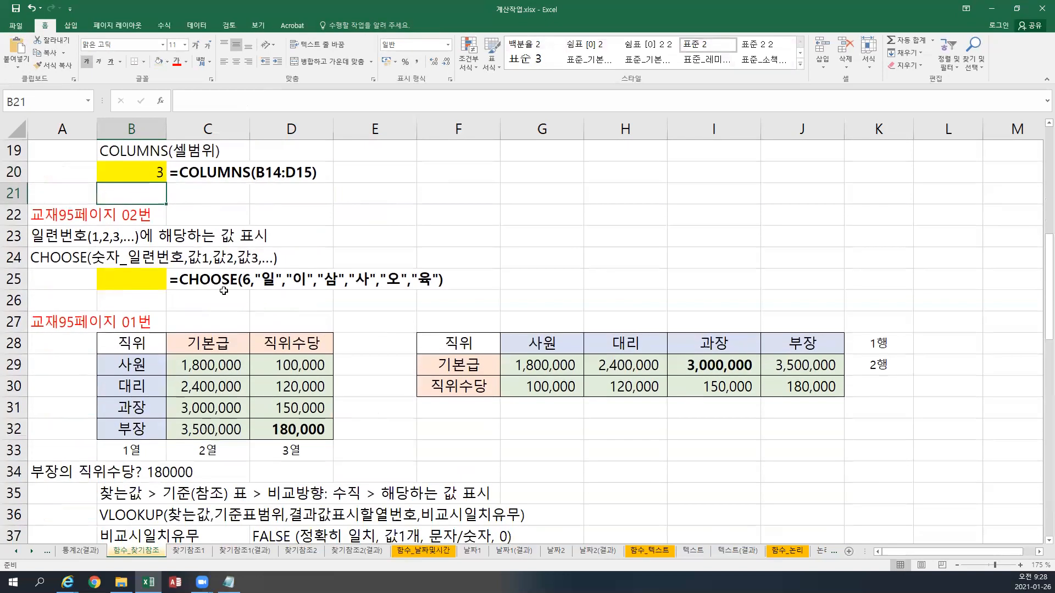
left_click(139, 276)
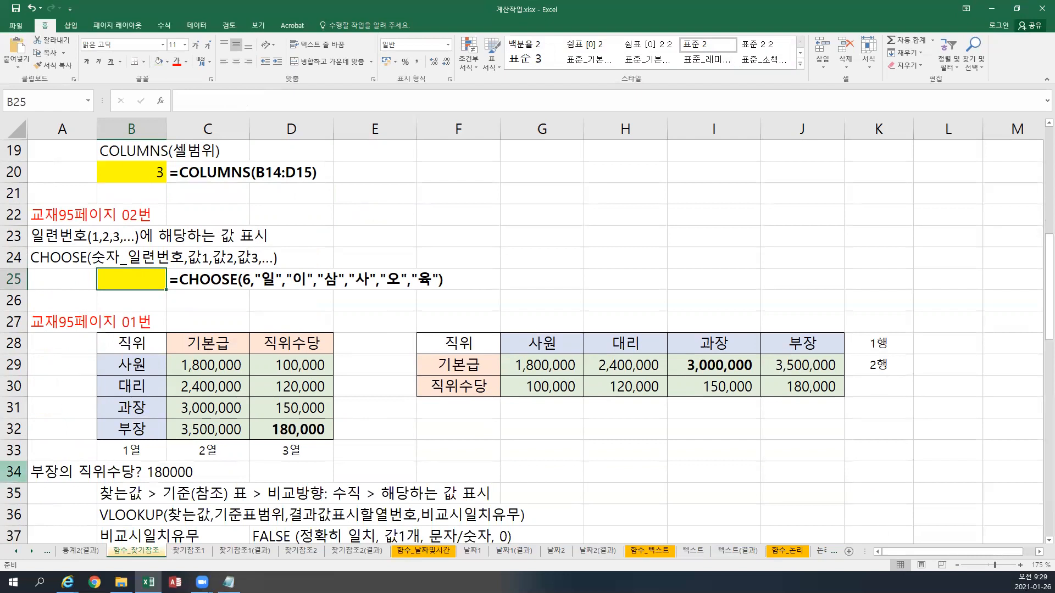
key("alt+Tab")
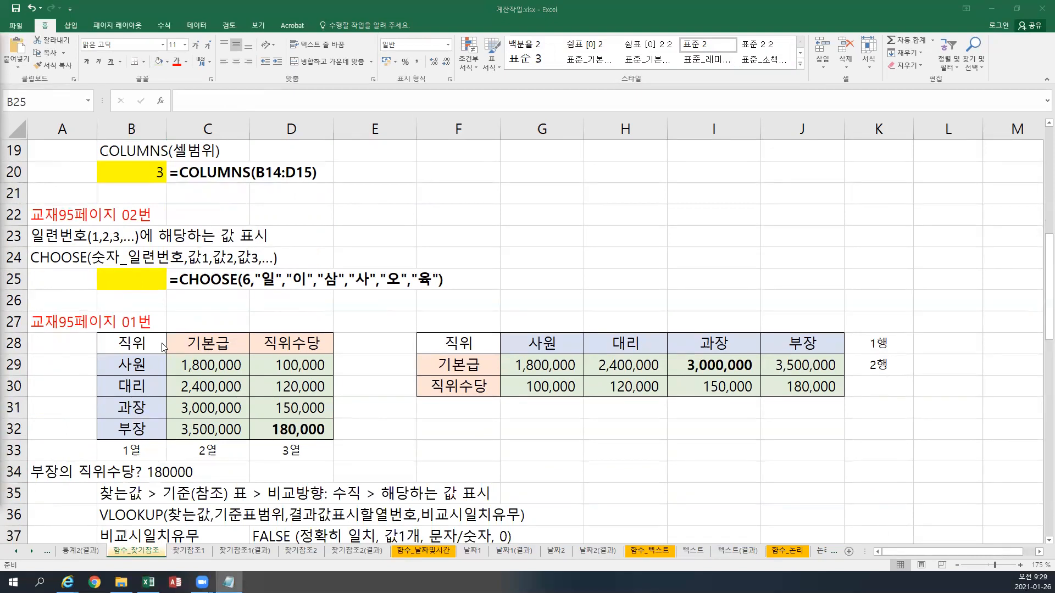
left_click(143, 278)
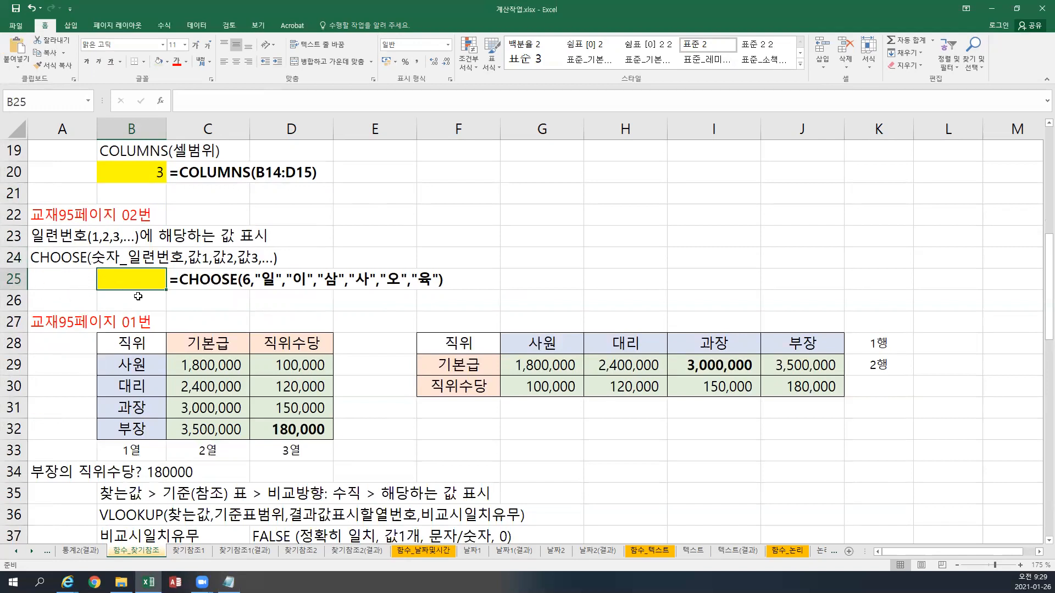
left_click(1047, 540)
left_click(1048, 541)
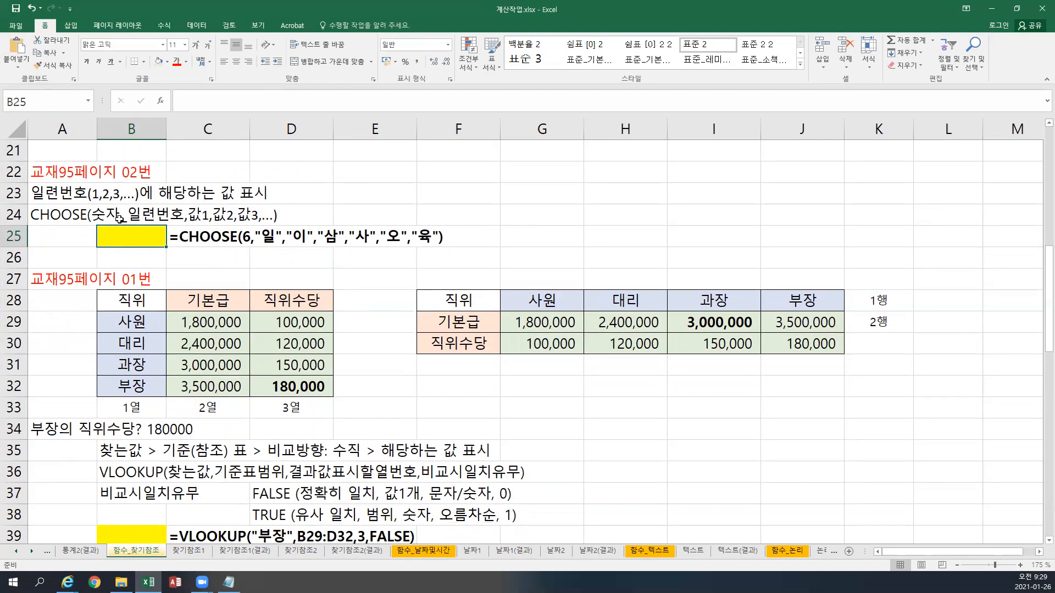
scroll(199, 317, "up", 1)
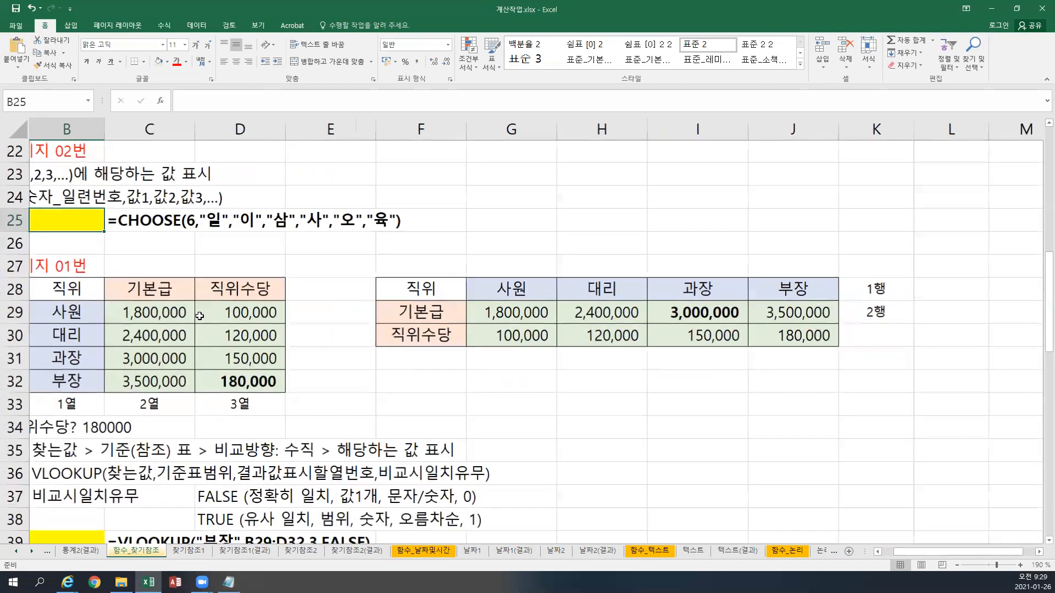
left_click_drag(908, 553, 896, 553)
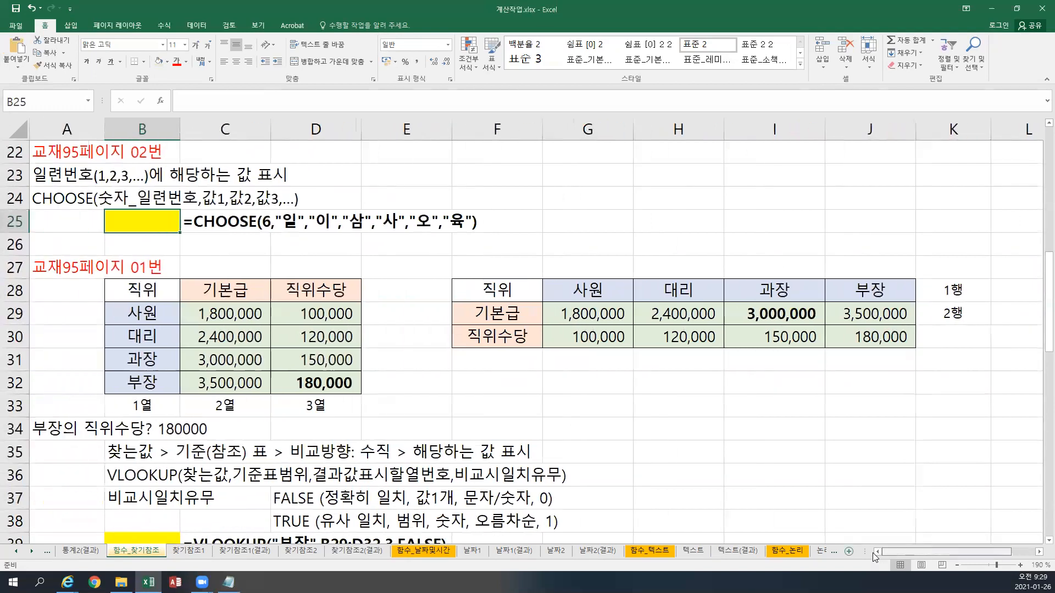
scroll(141, 236, "up", 1)
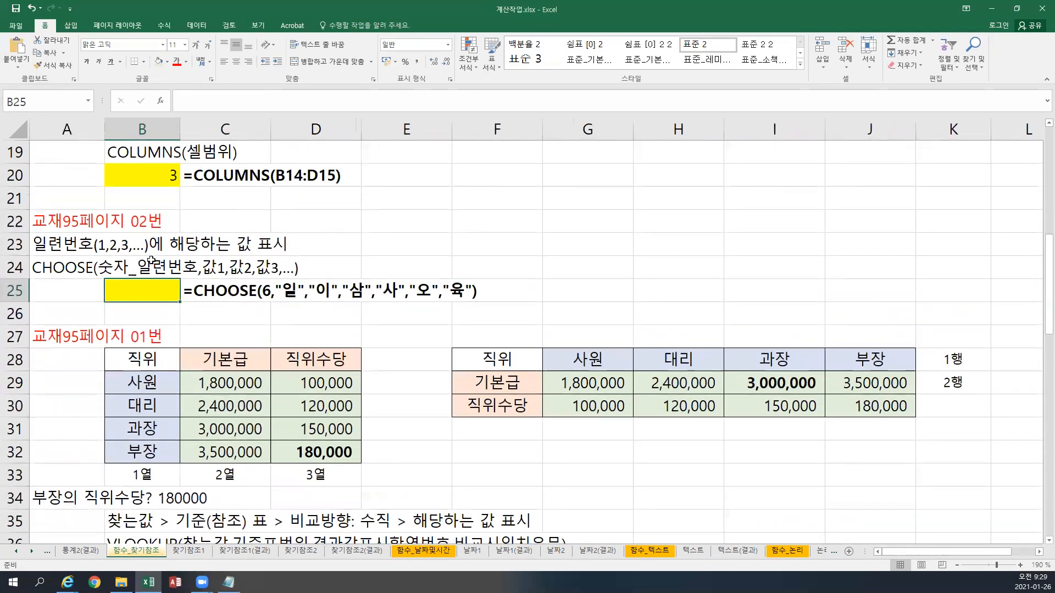
scroll(1038, 544, "down", 1)
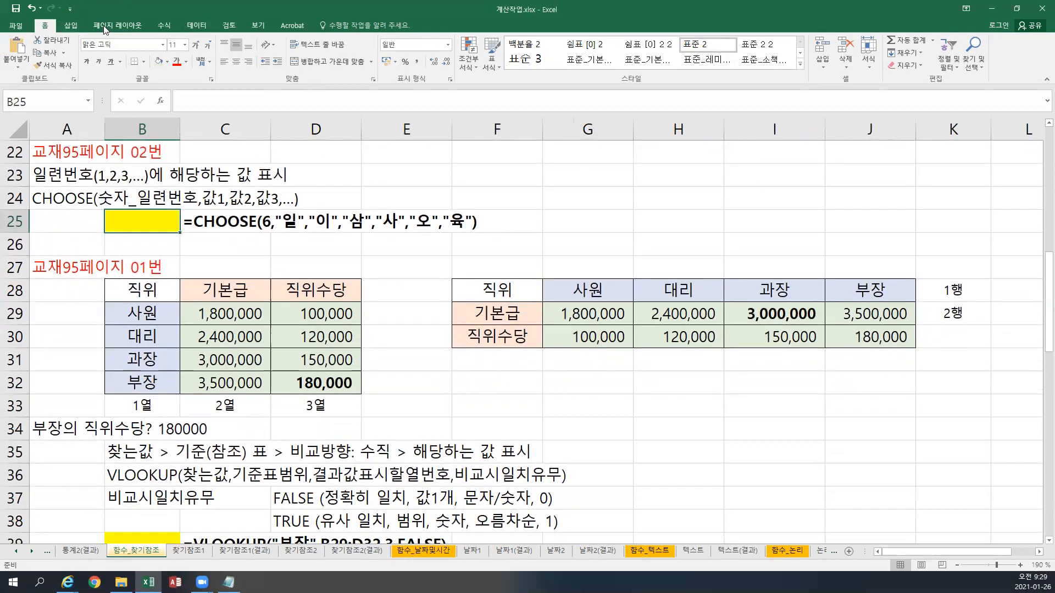
- Insert the CHOOSE function into cell B25 from the 모두 category of the function wizard
left_click(156, 26)
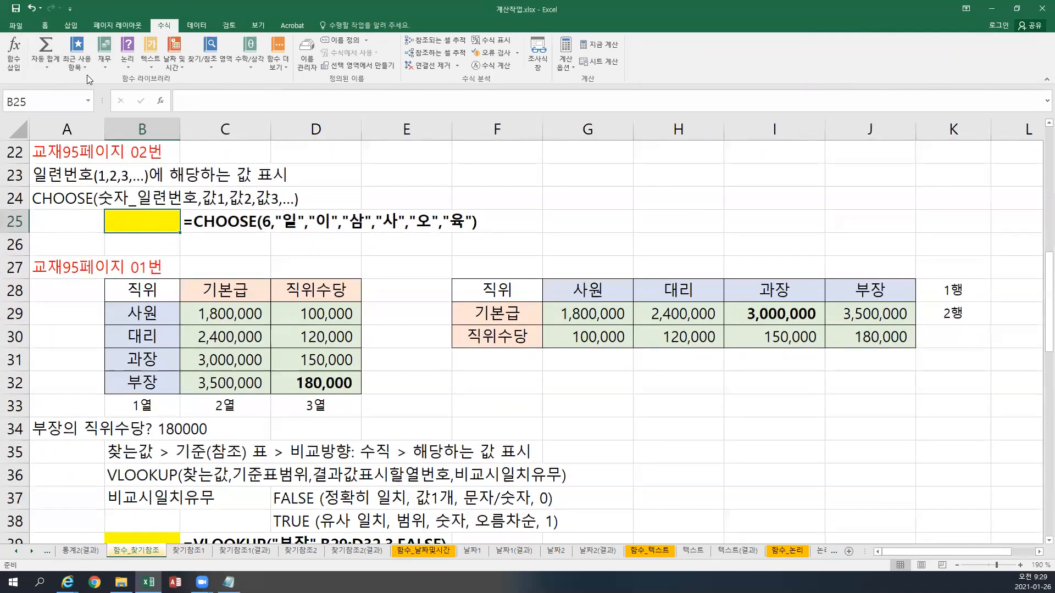
left_click(11, 66)
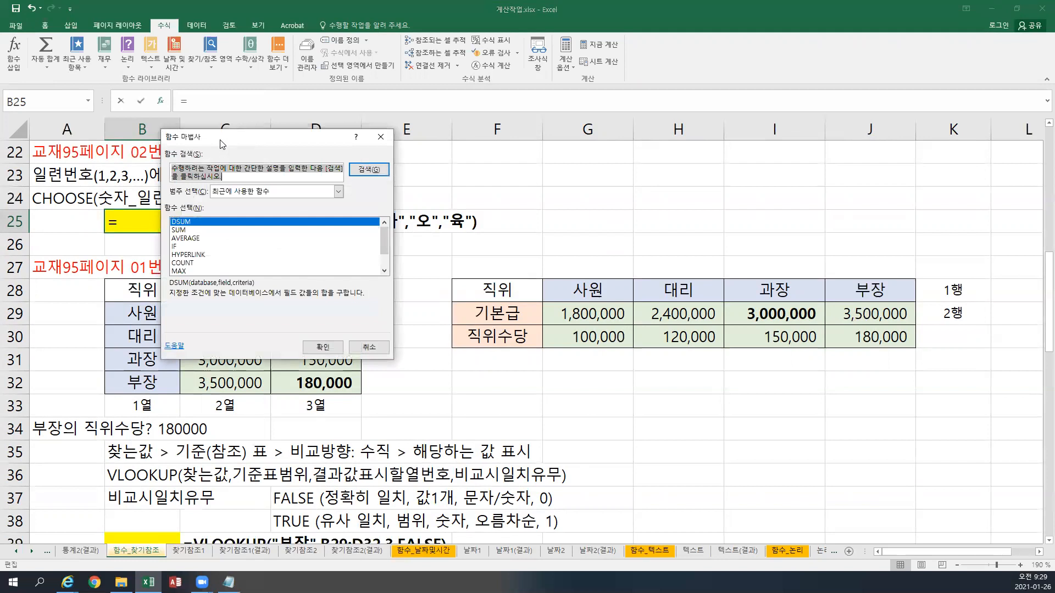
left_click_drag(231, 144, 556, 134)
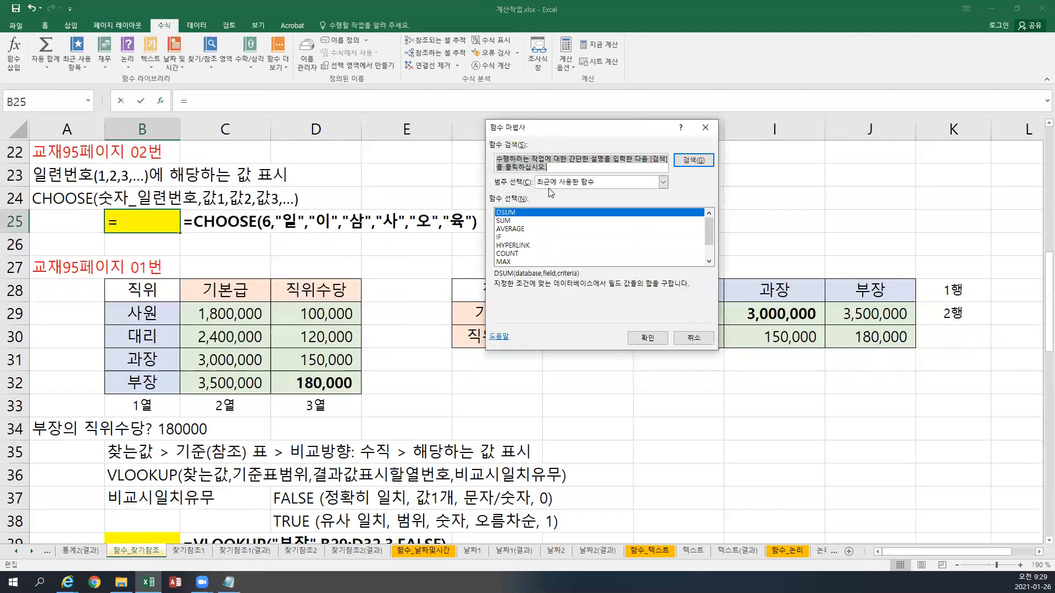
left_click(535, 184)
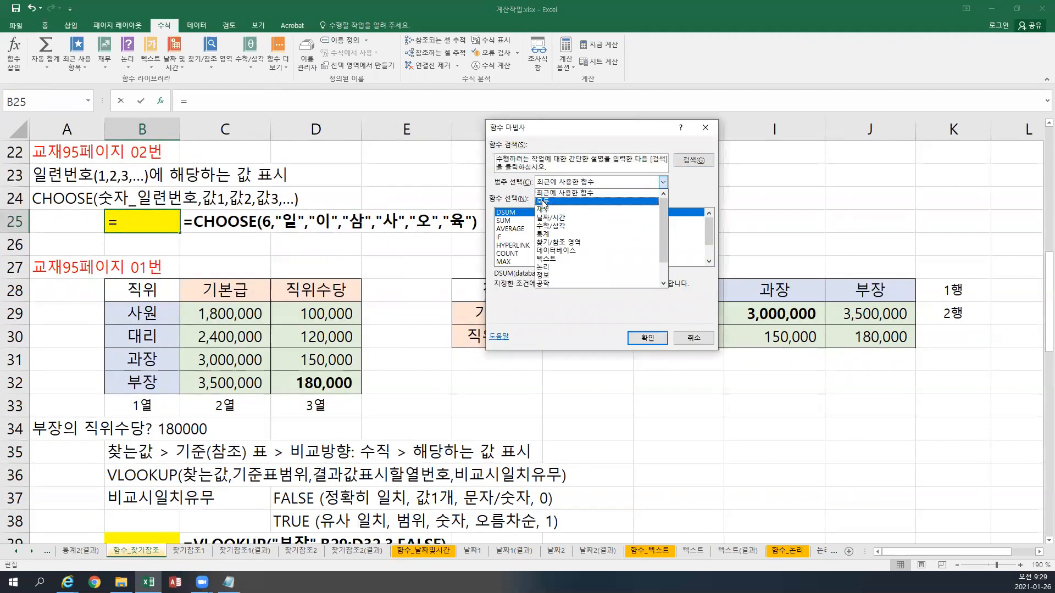
left_click(543, 202)
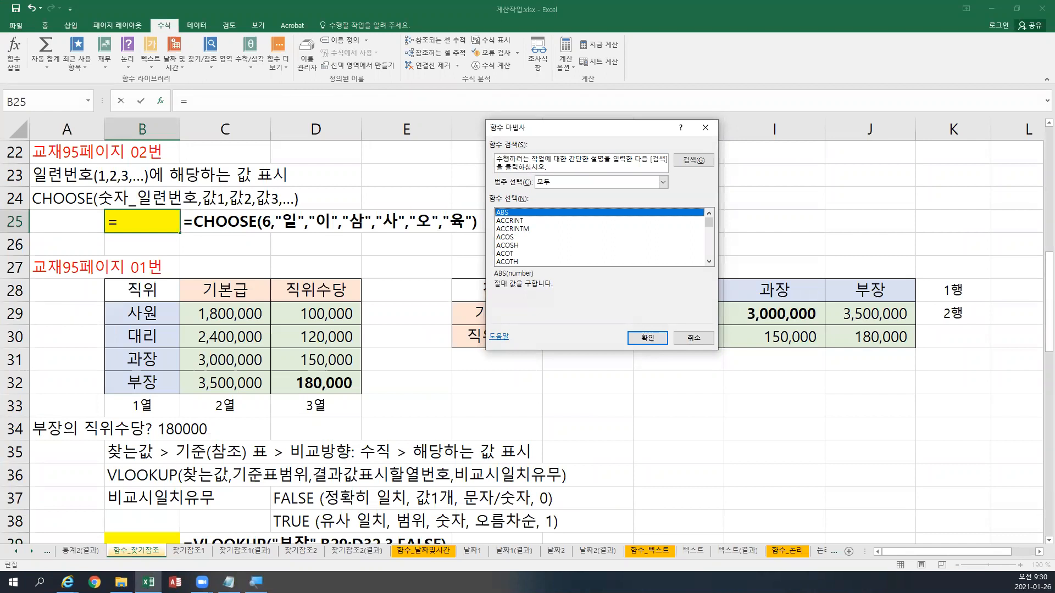
key("Escape")
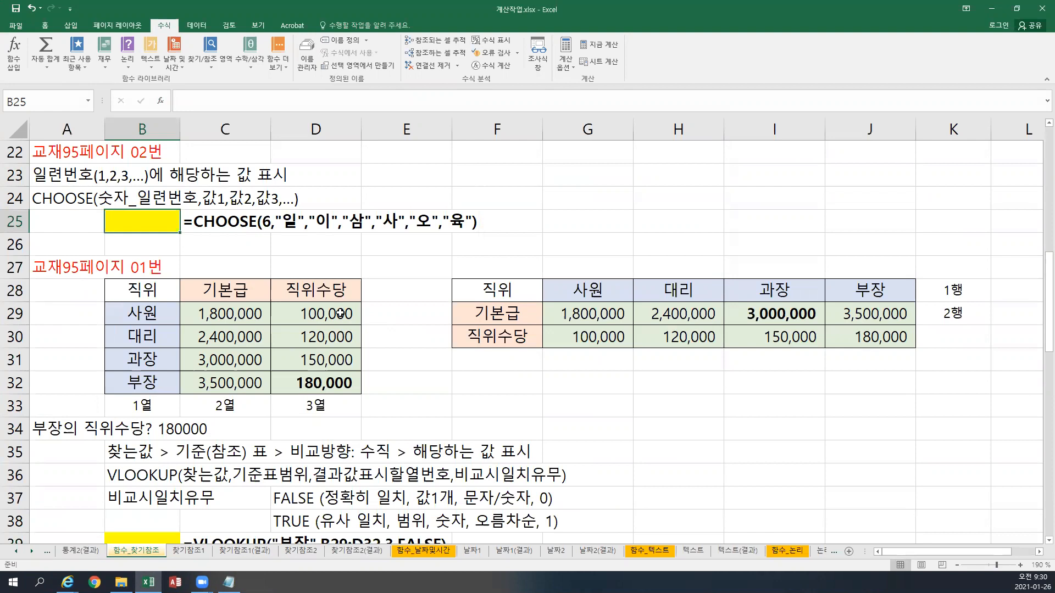
left_click(11, 65)
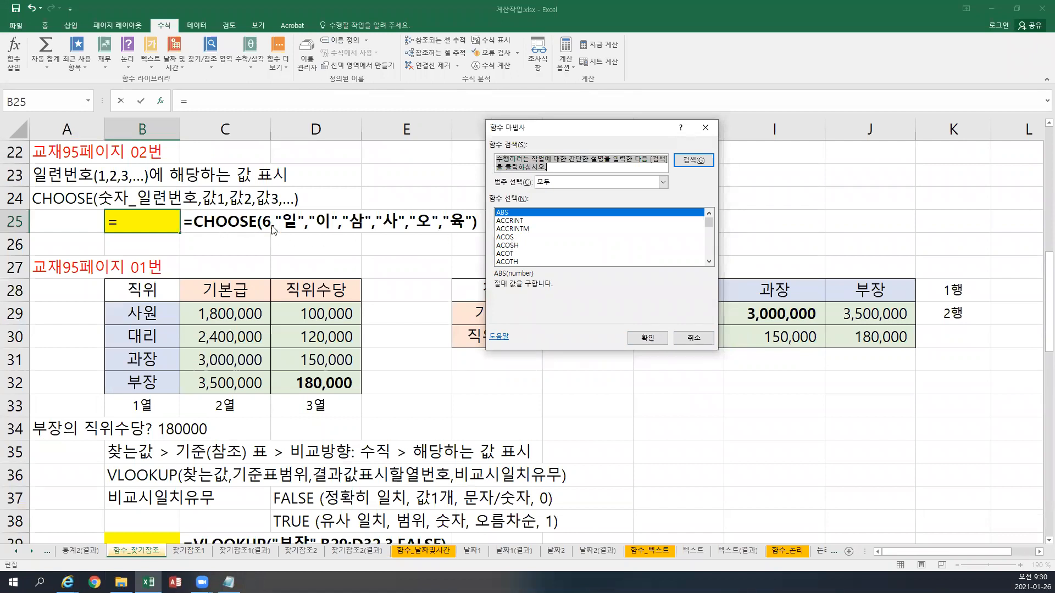
scroll(530, 253, "down", 15)
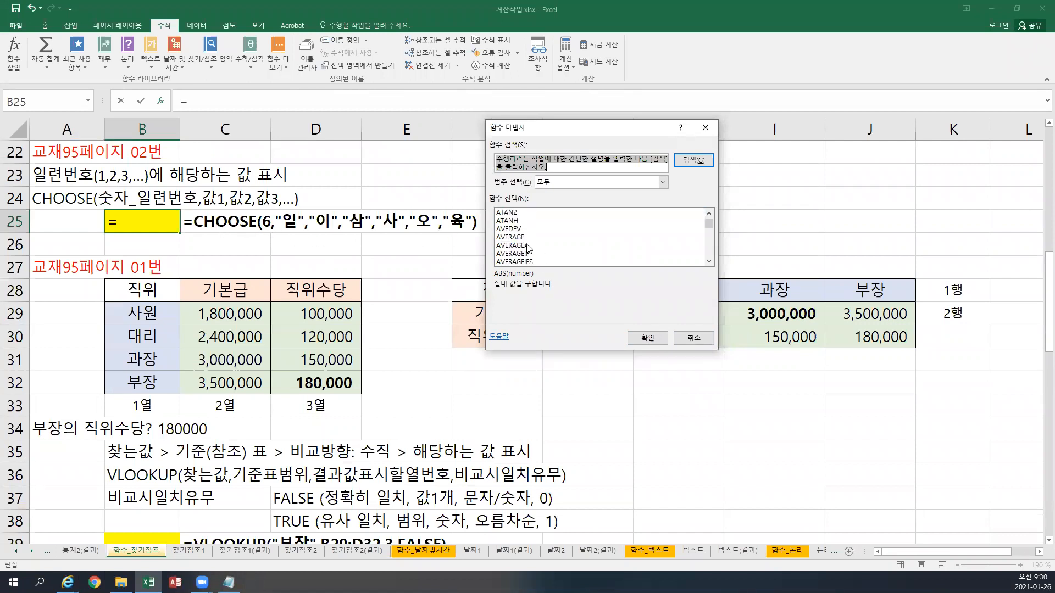
scroll(528, 245, "down", 3)
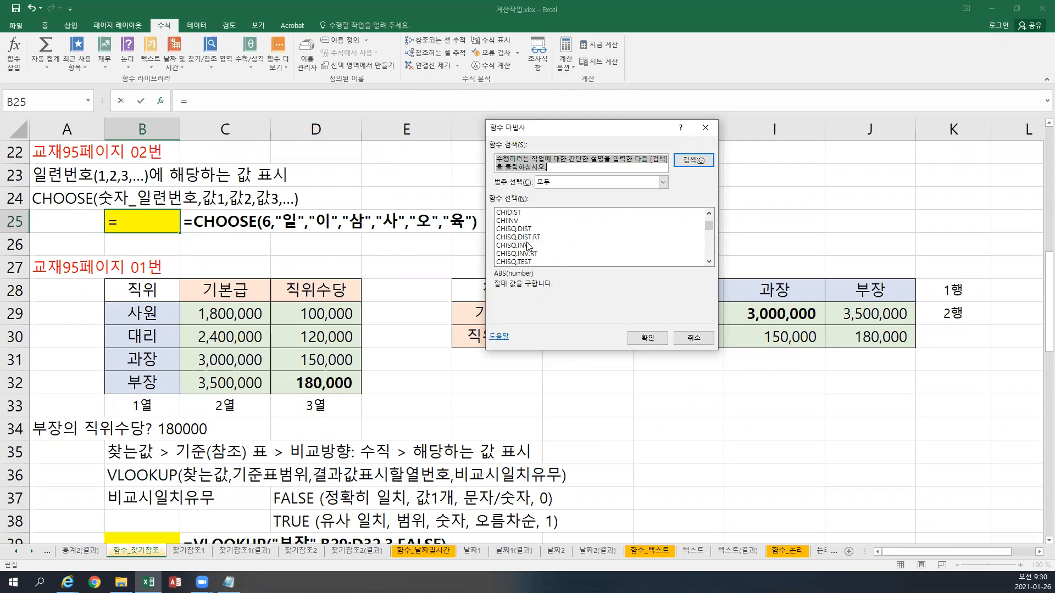
left_click(521, 255)
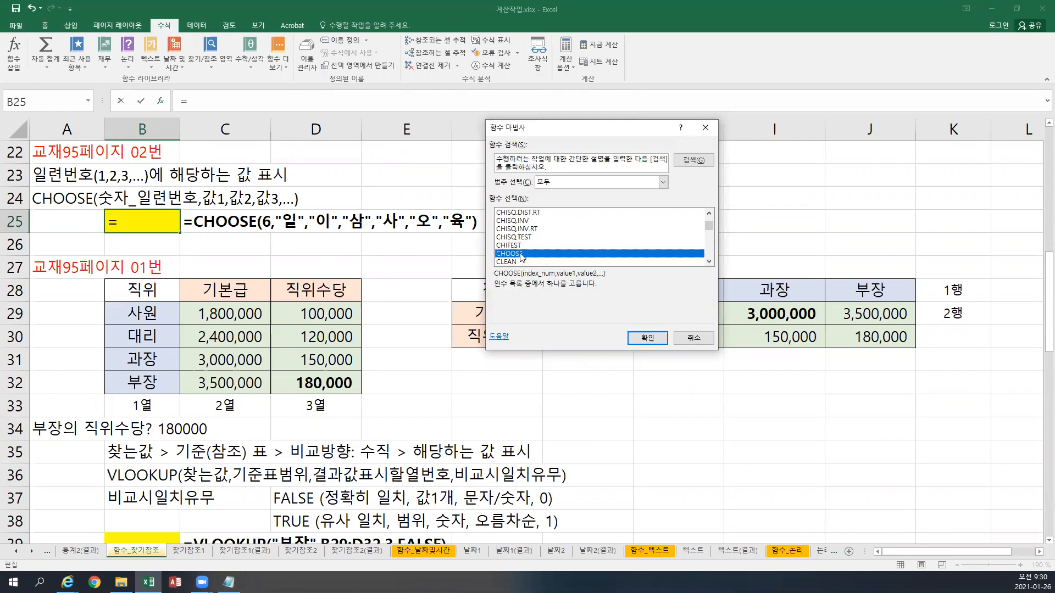
left_click(635, 341)
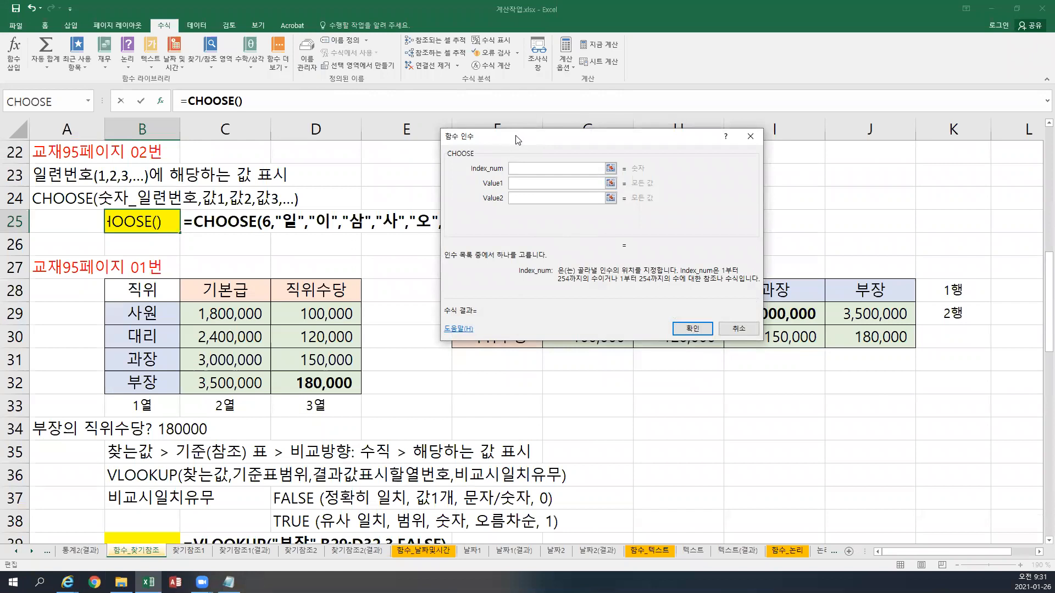
- Enter "일", "이", "삼" and "사" as the CHOOSE arguments Value1 to Value4
left_click_drag(511, 141, 565, 133)
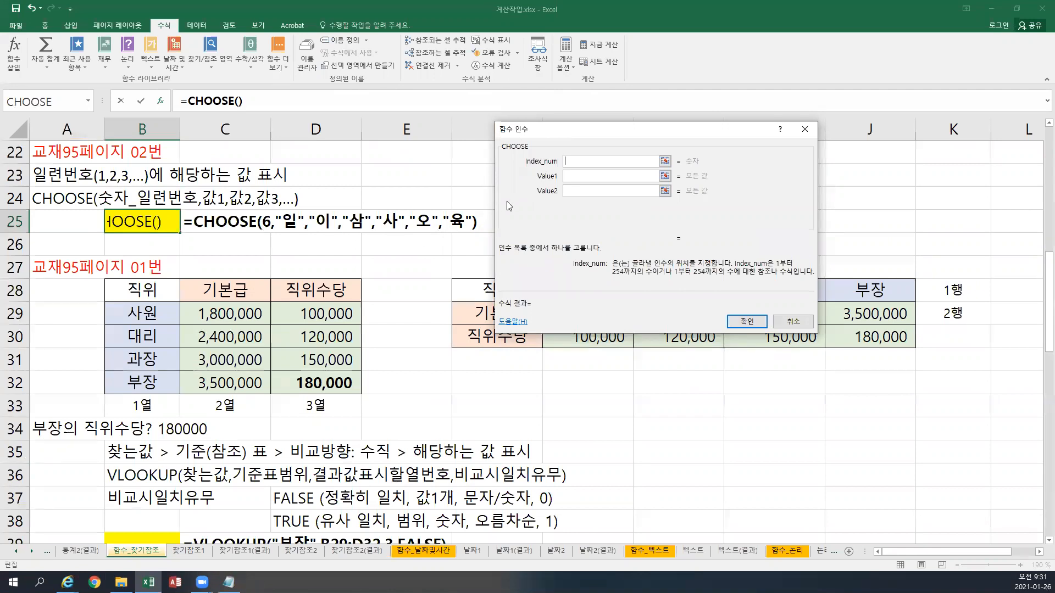
left_click(571, 178)
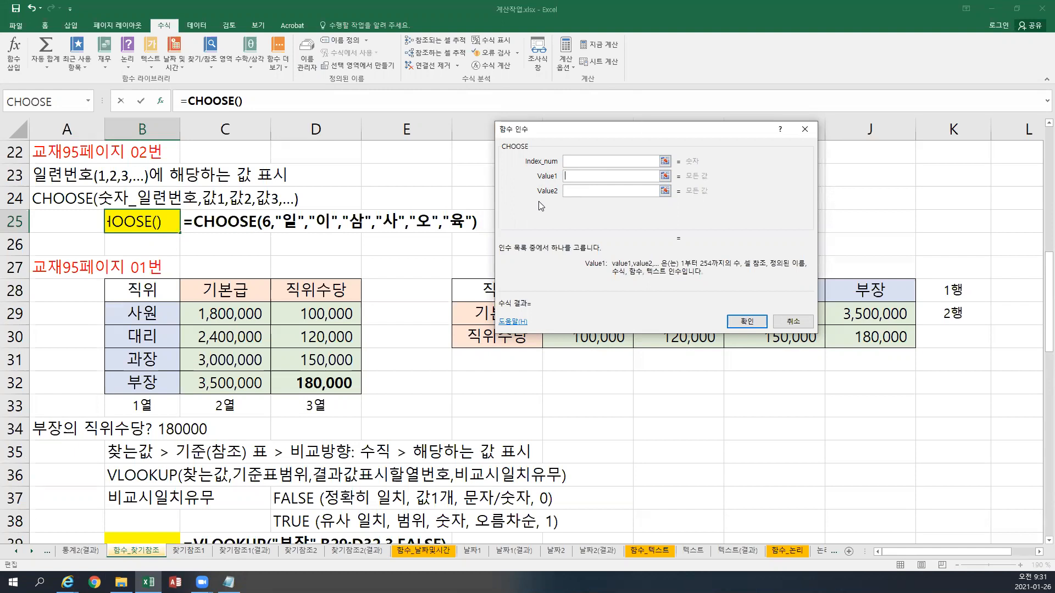
type("\"일\"")
left_click(580, 192)
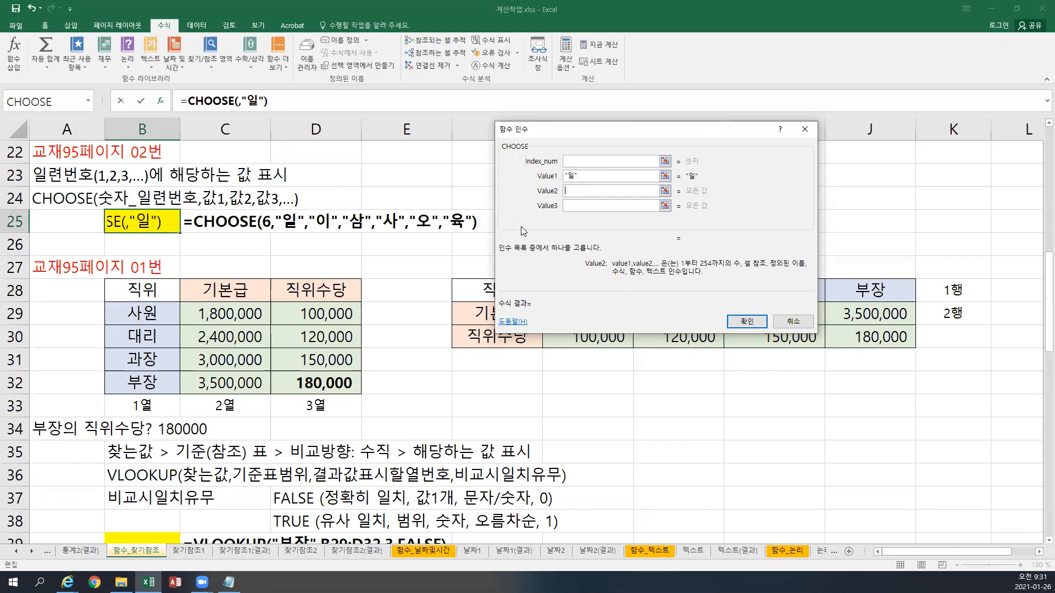
type("\"이\"")
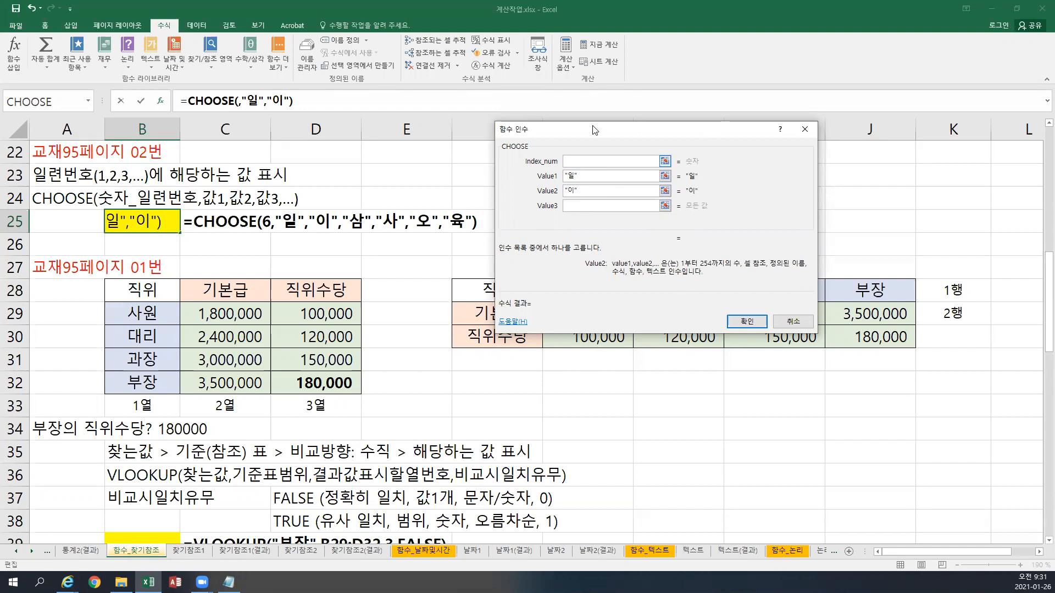
left_click(567, 207)
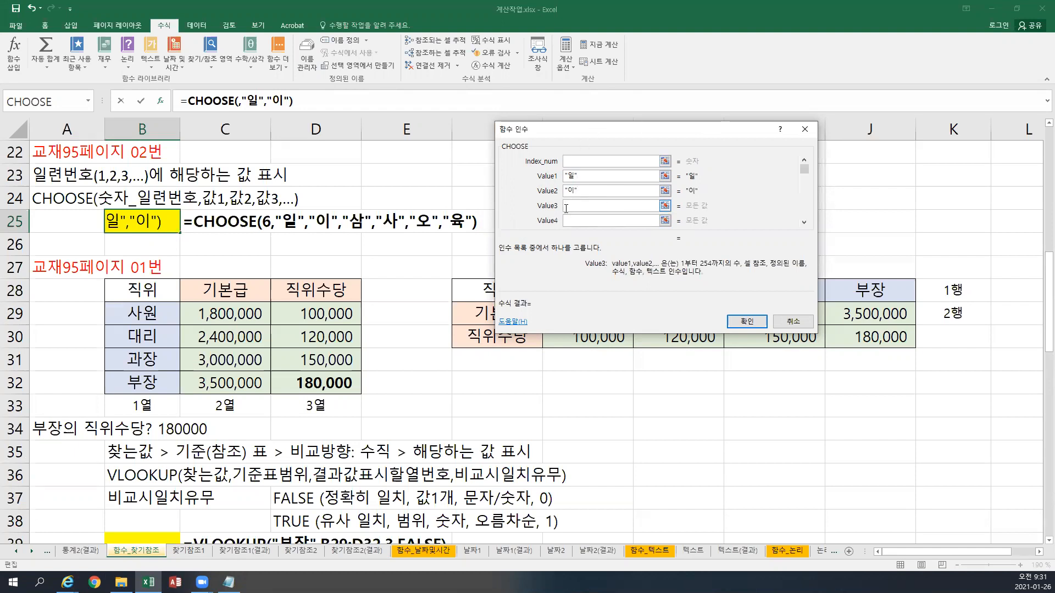
type("\"삼")
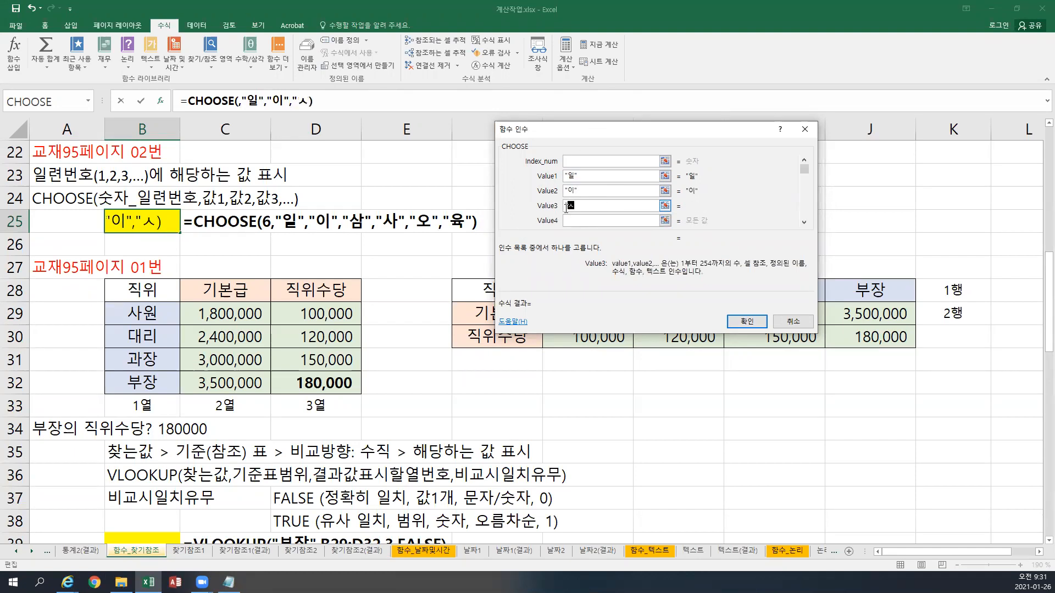
type("\"")
left_click(571, 222)
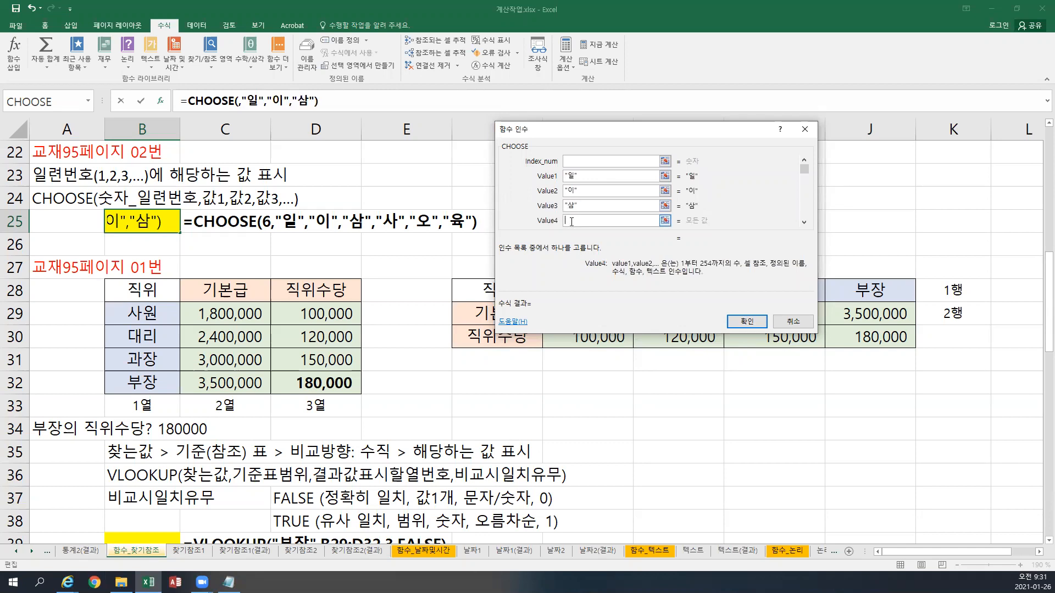
type("\"사\"")
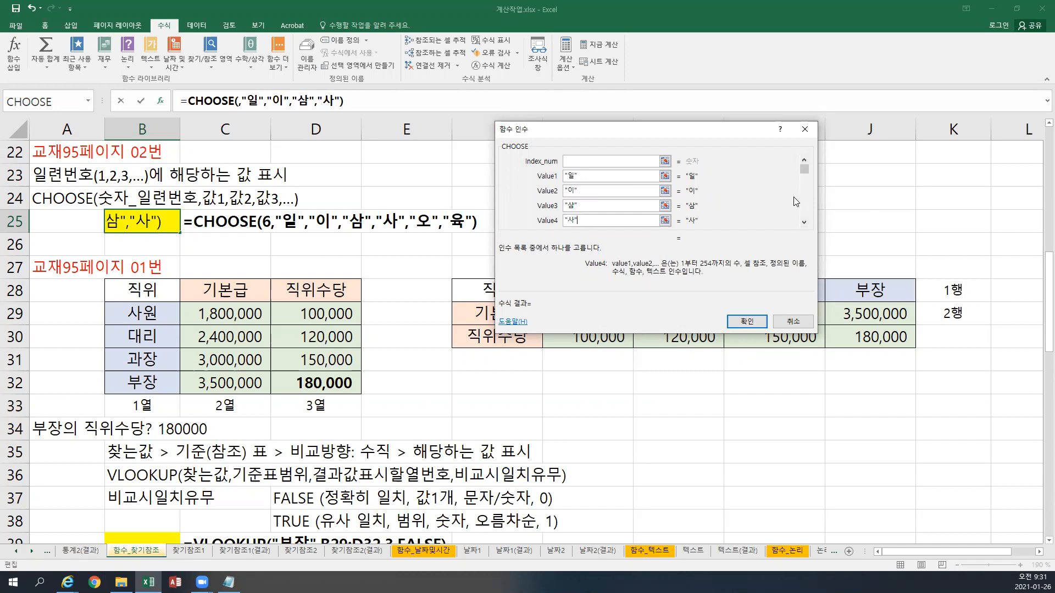
- Enter "오" and "육" as the CHOOSE arguments Value5 and Value6
left_click(805, 223)
left_click(804, 222)
left_click(804, 222)
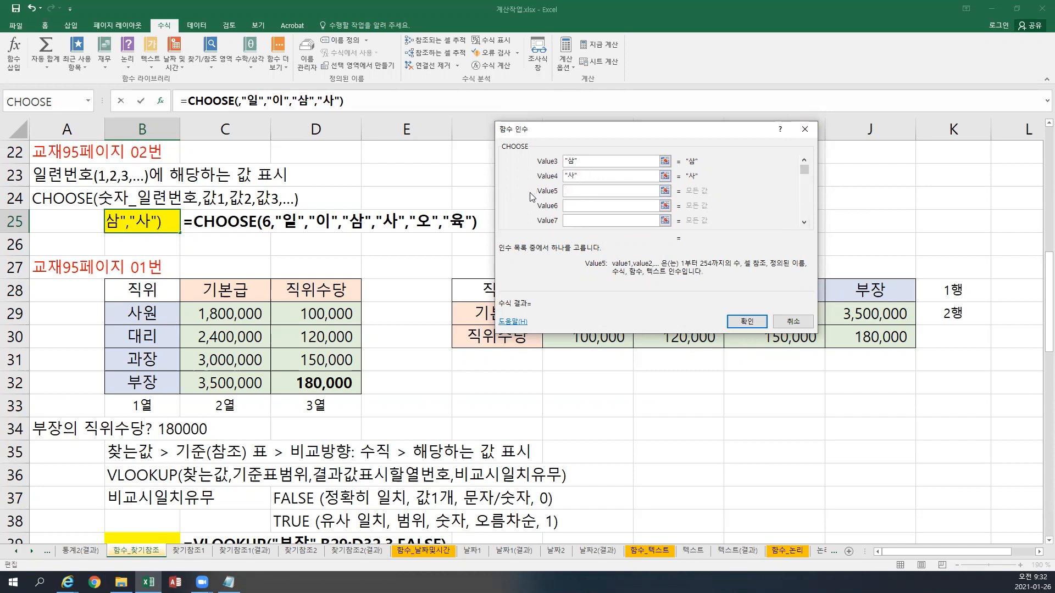
type("\"오\"")
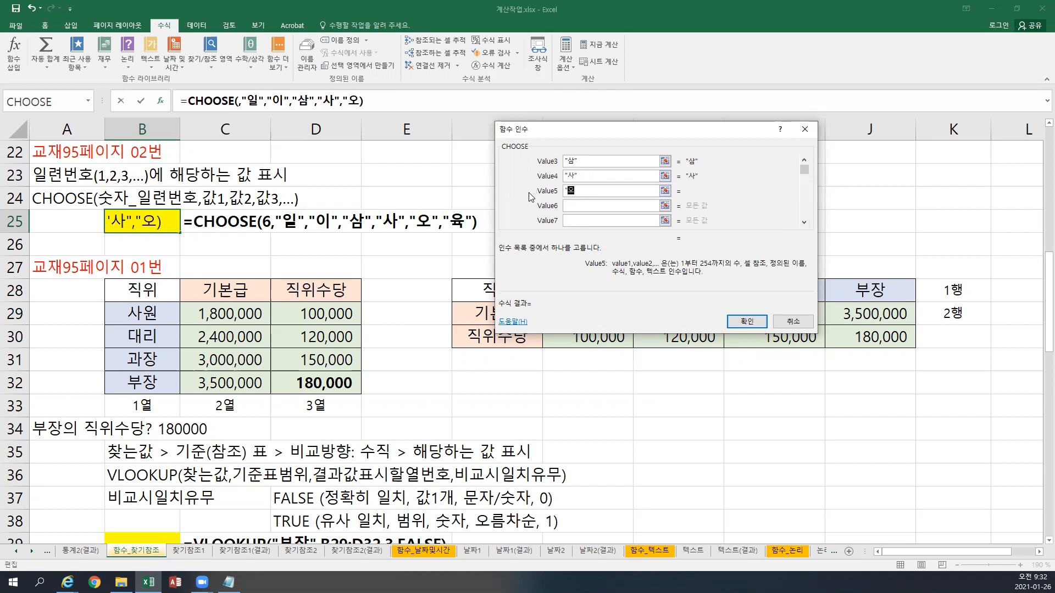
left_click(564, 206)
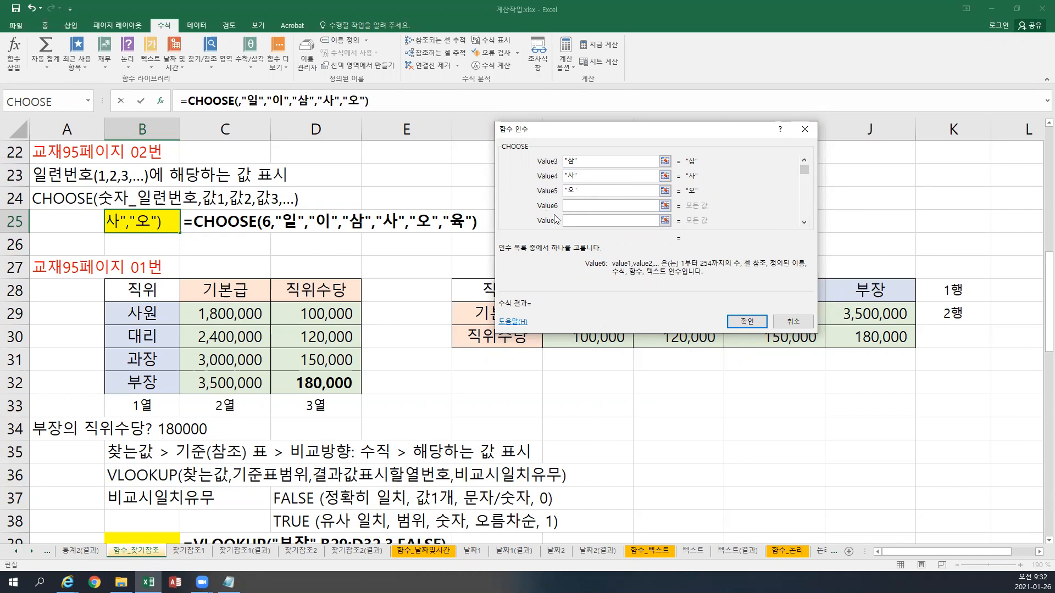
type("\"")
type("유")
type("ㄱ:")
key("BackSpace")
type("\"")
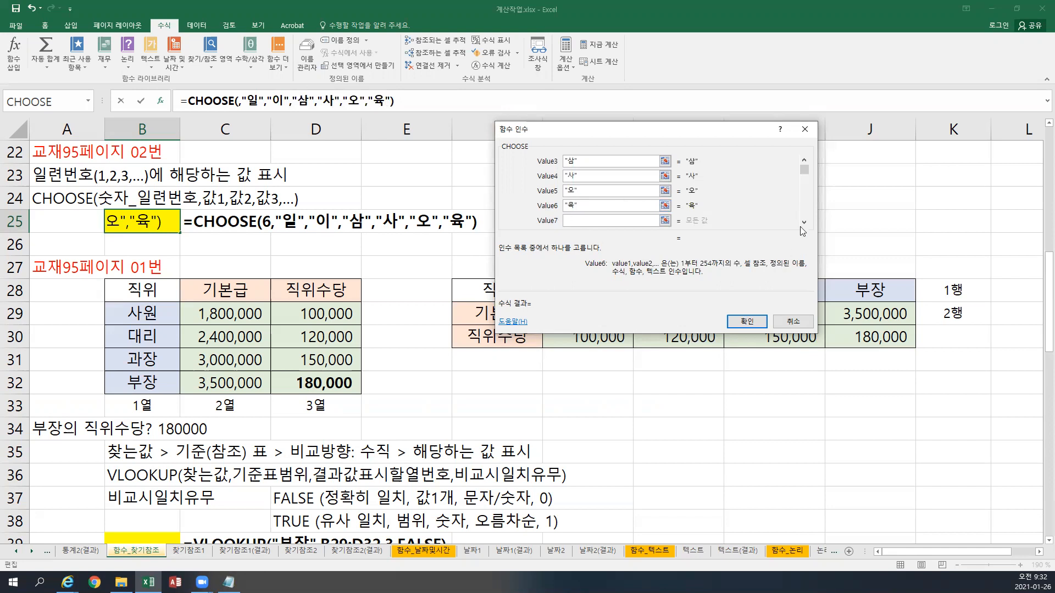
- Set the Index_num argument of the CHOOSE function to 1
left_click(804, 163)
left_click(644, 164)
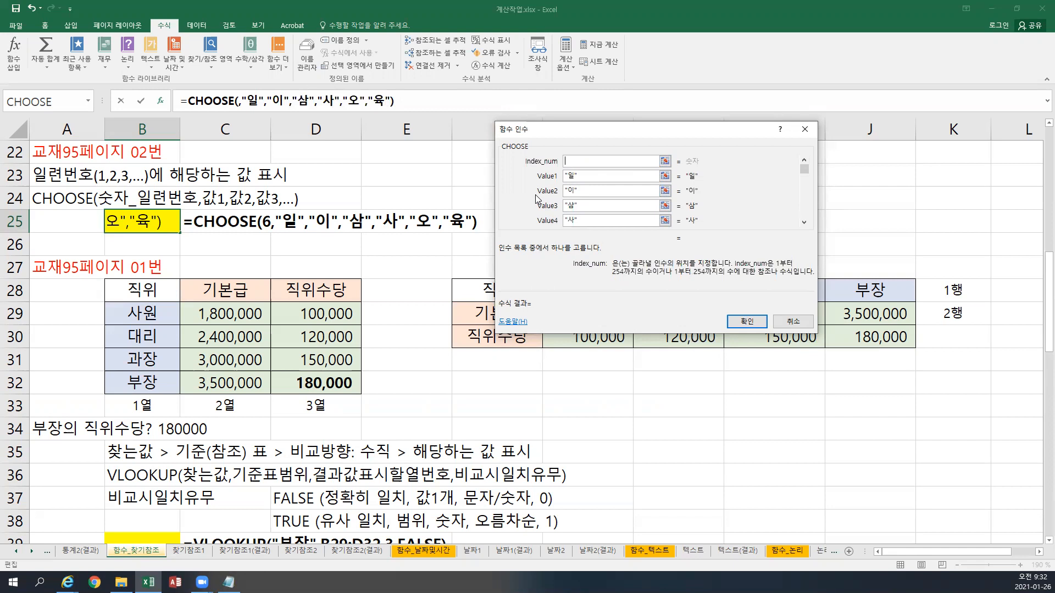
type("1")
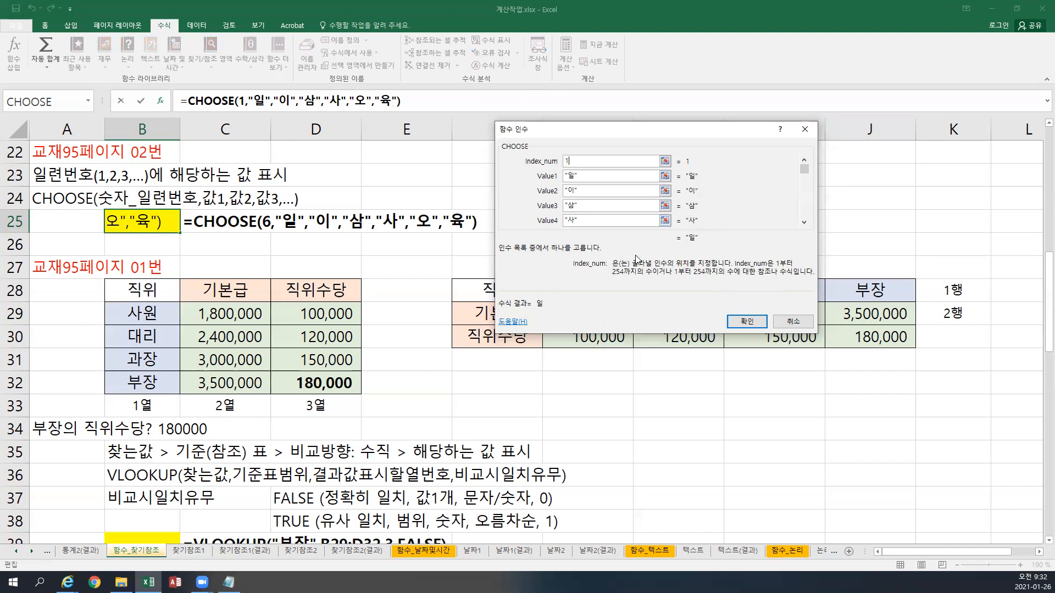
- Try 2 and 33 as the Index_num argument of the CHOOSE function
key("BackSpace")
type("2")
key("BackSpace")
type("33")
key("BackSpace")
key("BackSpace")
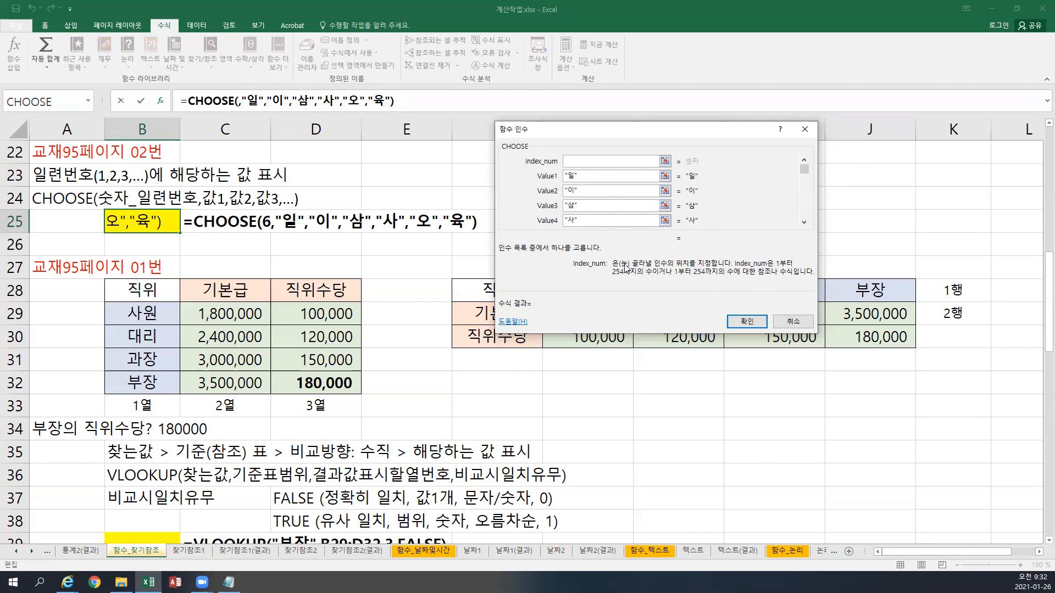
- Set the Index_num argument to 6 and complete the CHOOSE formula in cell B25
type("6")
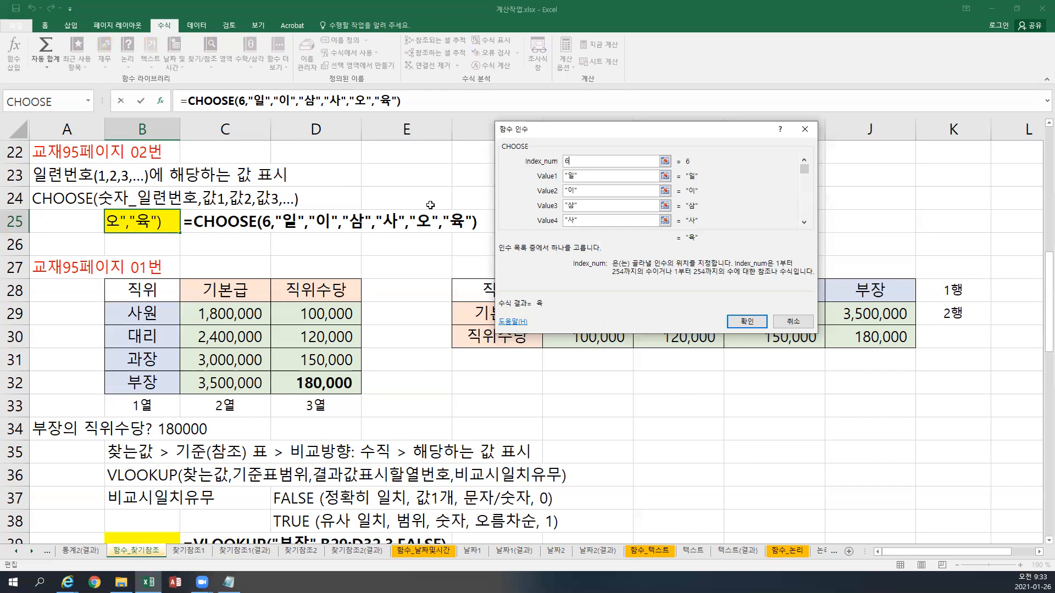
left_click(572, 176)
key("shift+Tab")
left_click(757, 323)
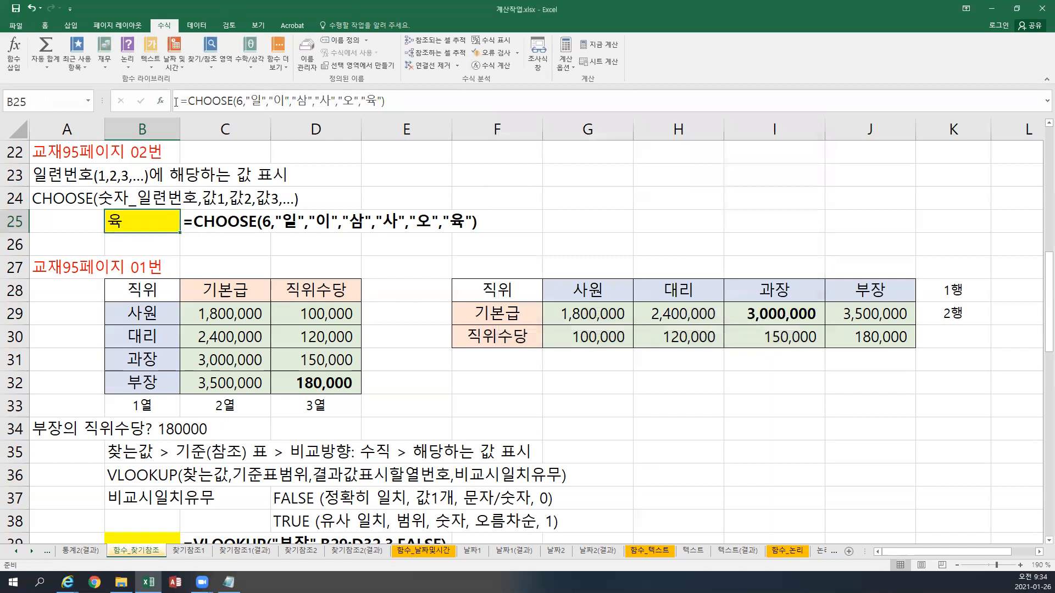
- Switch to the 찾기참조1 sheet and enlarge it to 190 % with [표1] in view
left_click(191, 551)
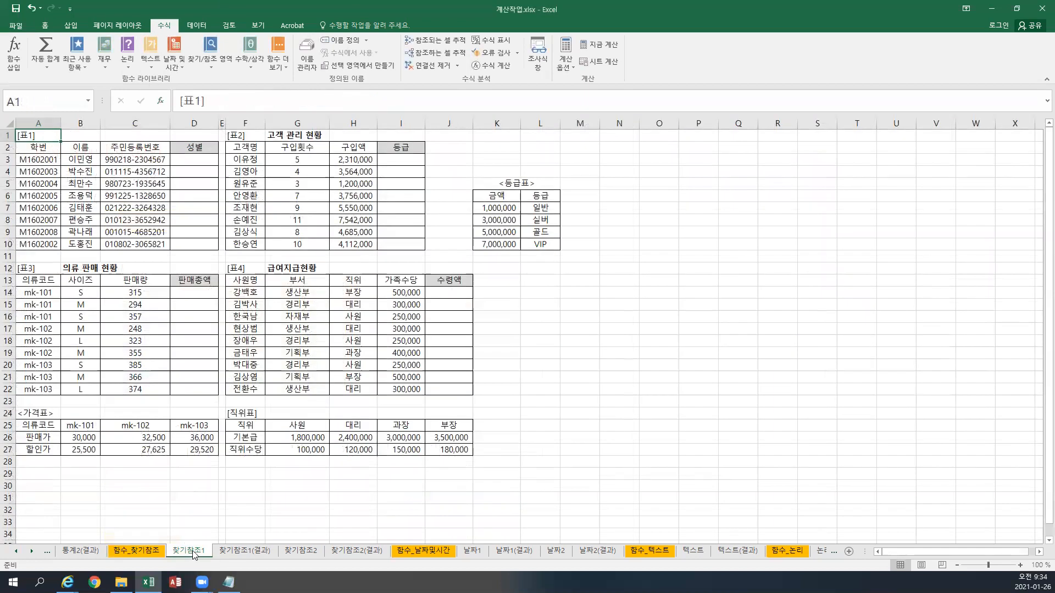
double_click(195, 552)
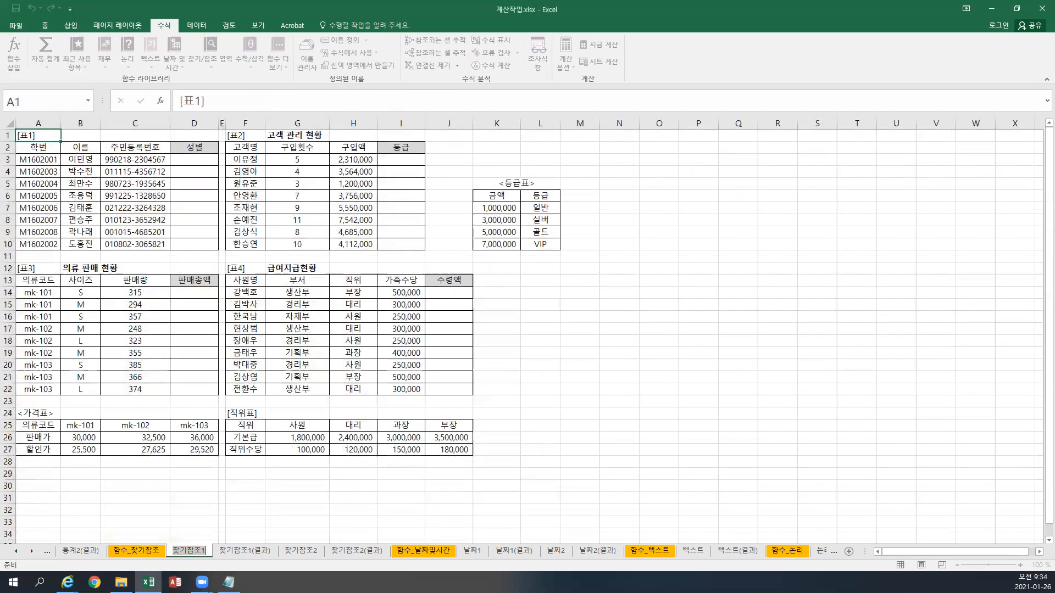
key("alt+Tab")
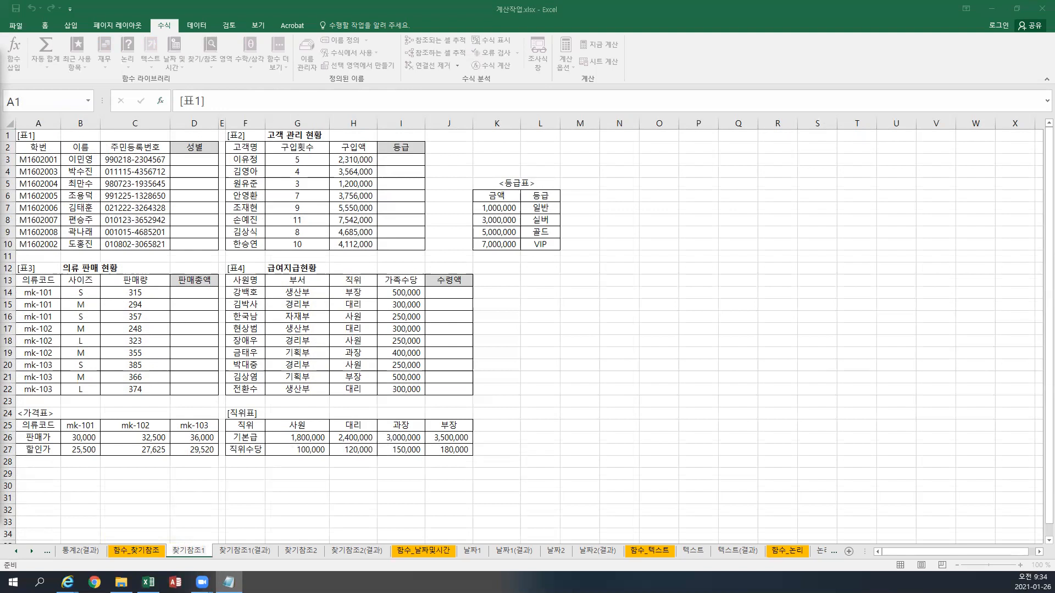
left_click(225, 467)
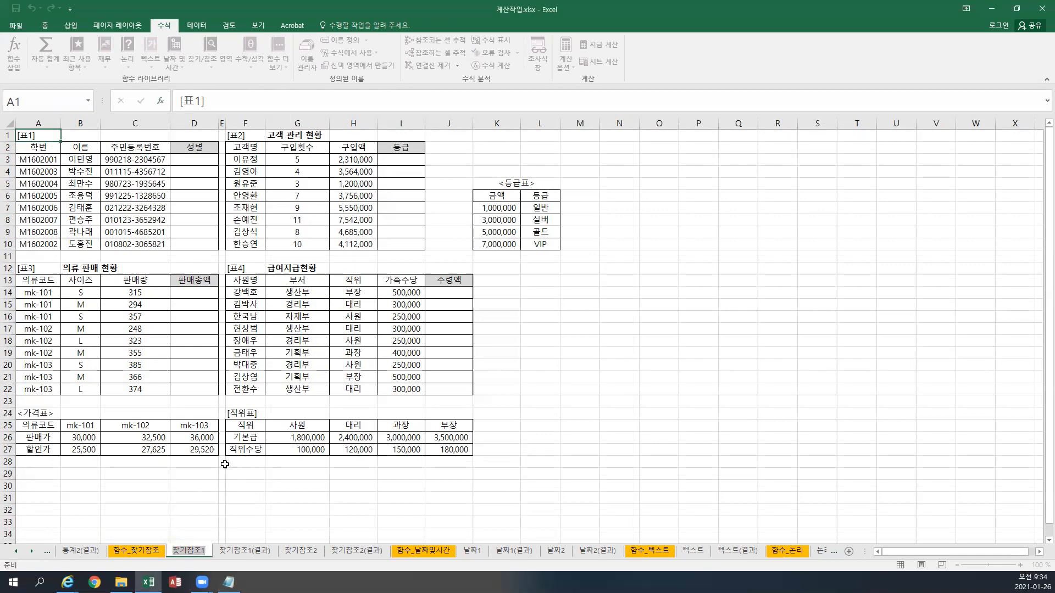
left_click(227, 471)
scroll(342, 489, "up", 6)
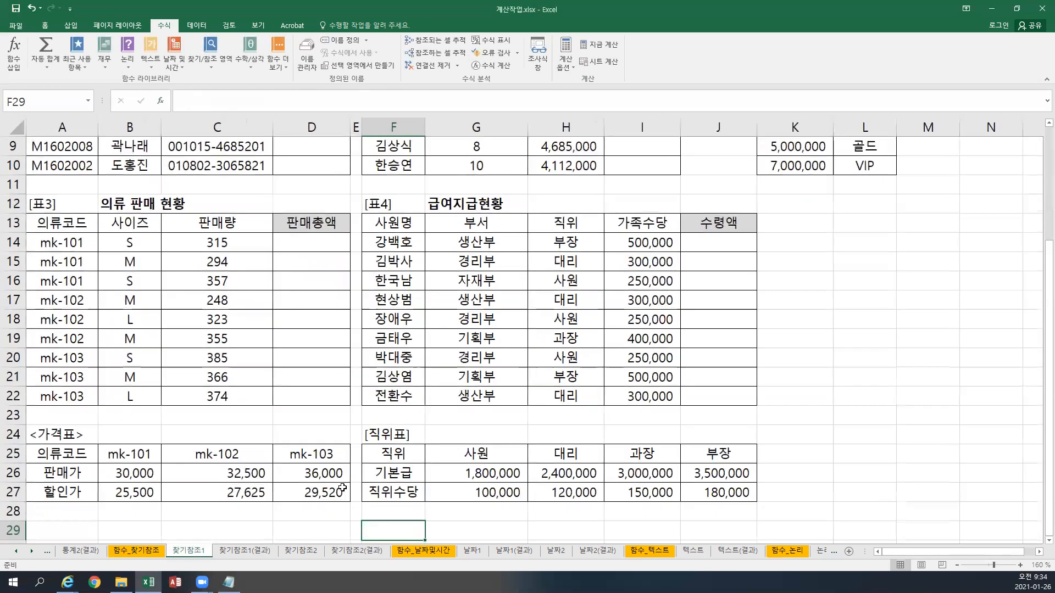
scroll(342, 485, "up", 4)
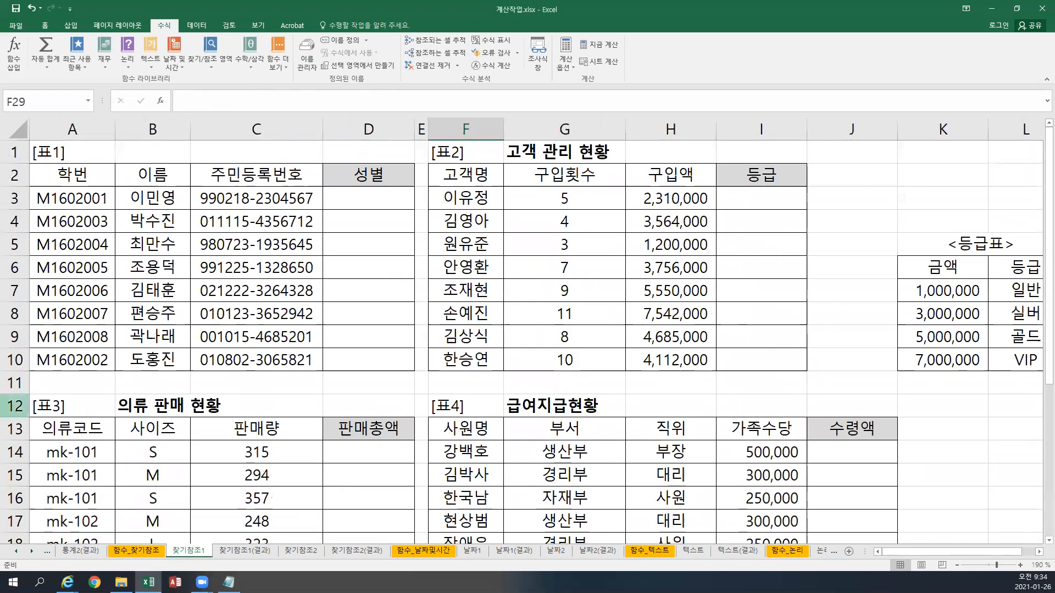
- Copy the red label "교재97페이지" and paste it into cell D1 above the 성별 heading
key("alt+Tab")
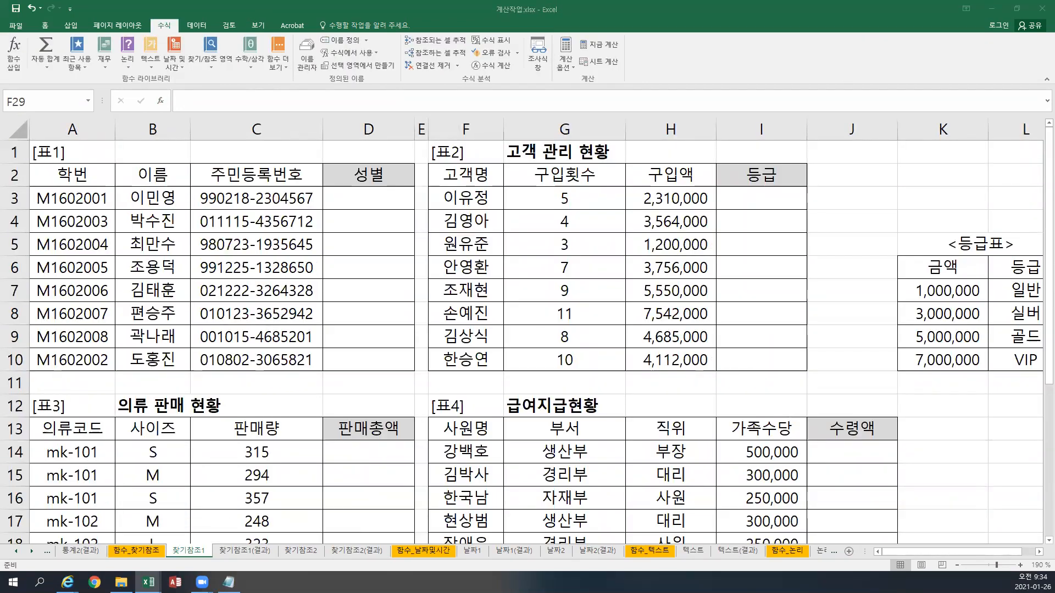
key("ctrl+c")
left_click(367, 153)
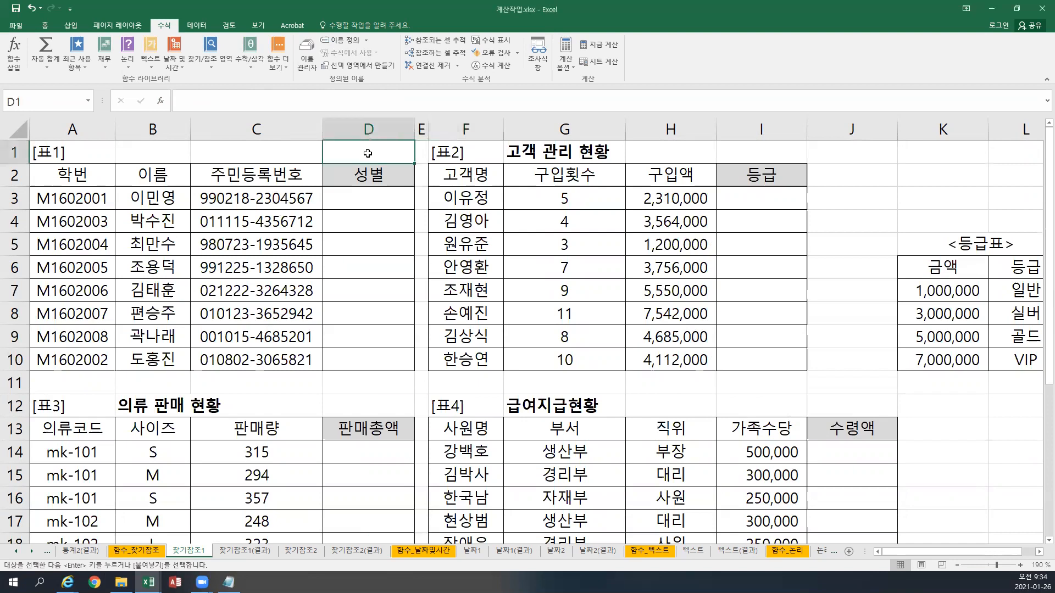
key("ctrl+v")
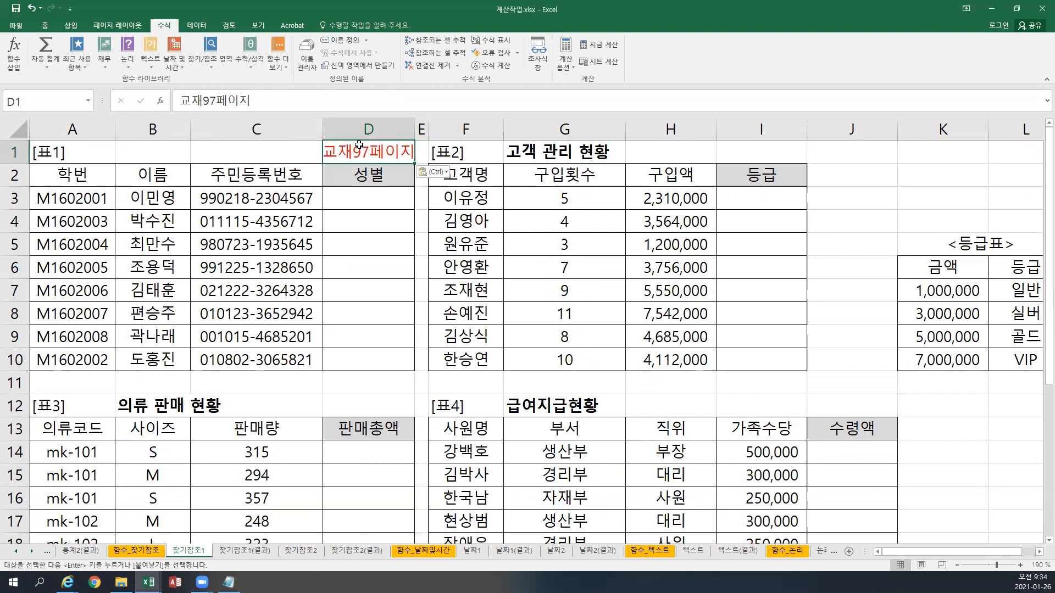
left_click(336, 178)
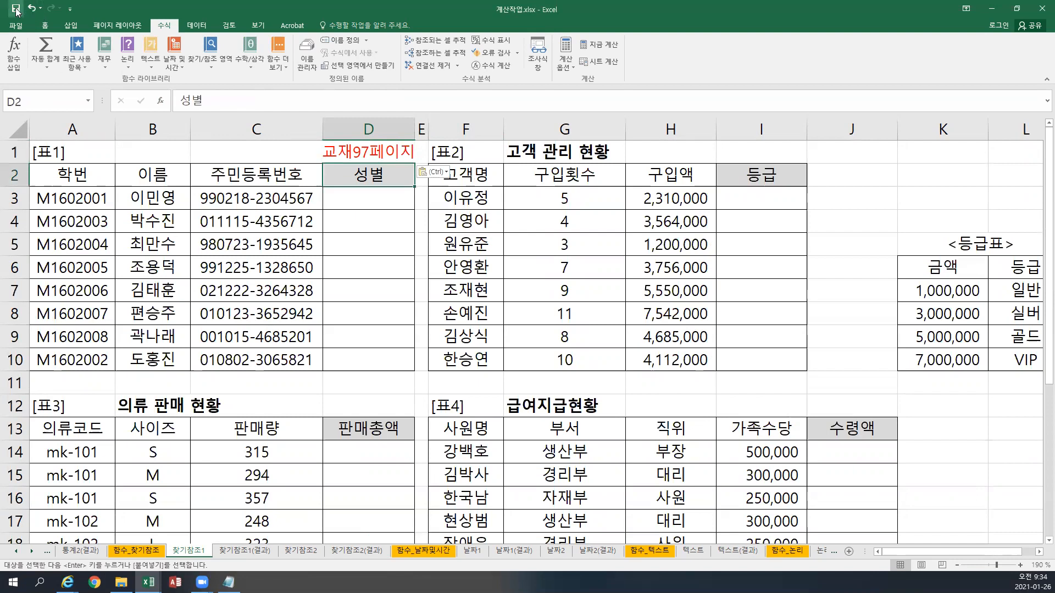
key("Escape")
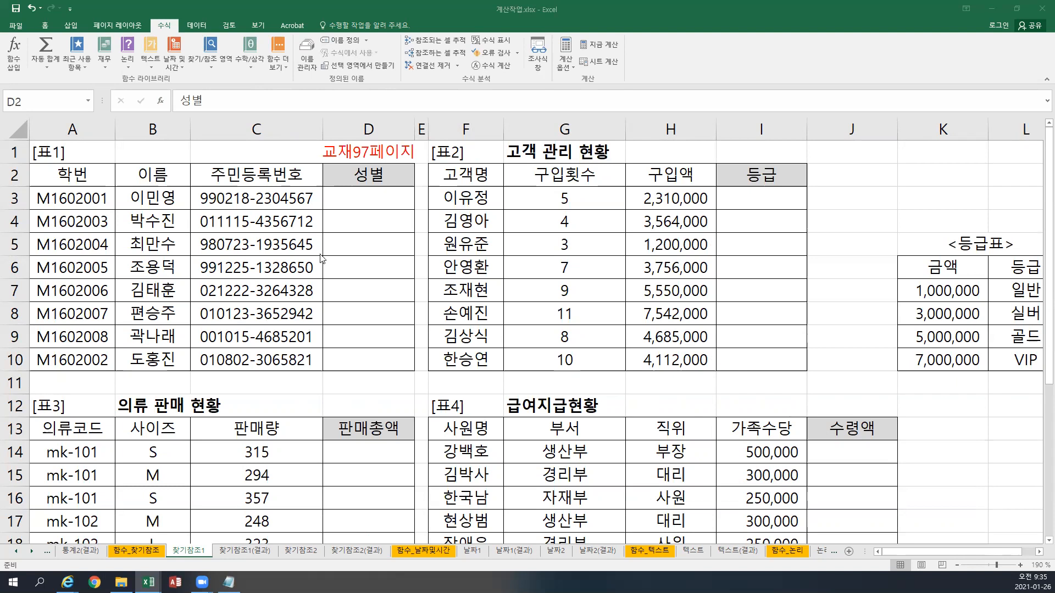
- Insert a text box beside the 성별 column reading "표1. 성별" and give it the white shape style with an orange outline
left_click(69, 26)
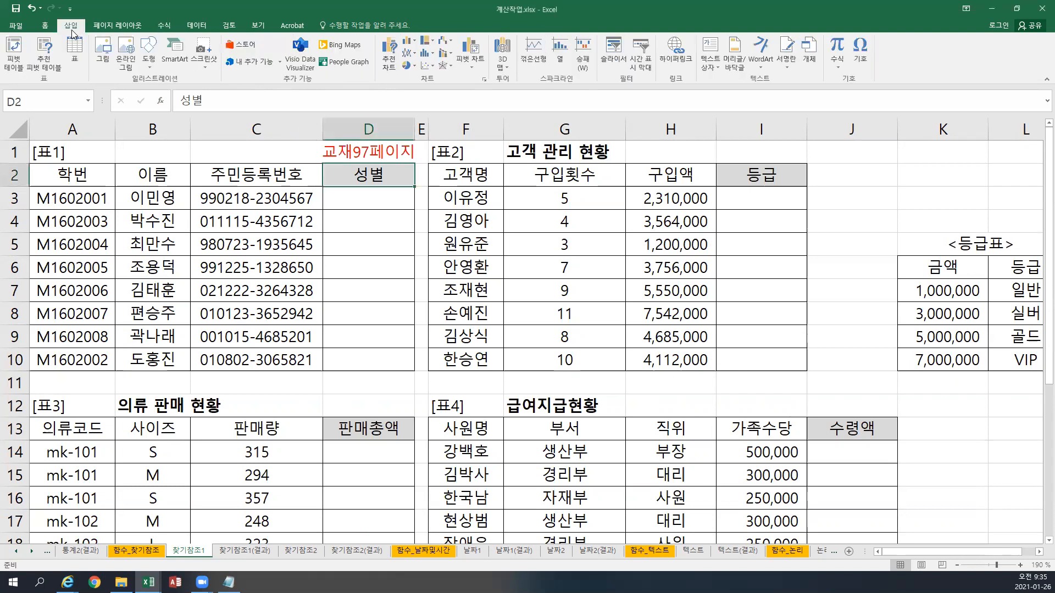
left_click(711, 50)
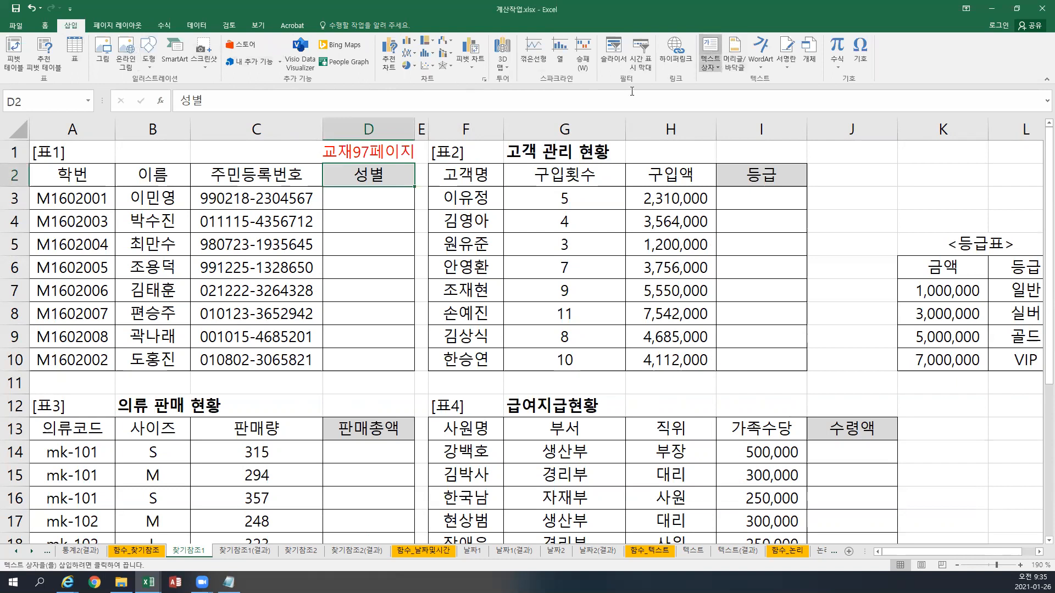
left_click(422, 197)
type("1.")
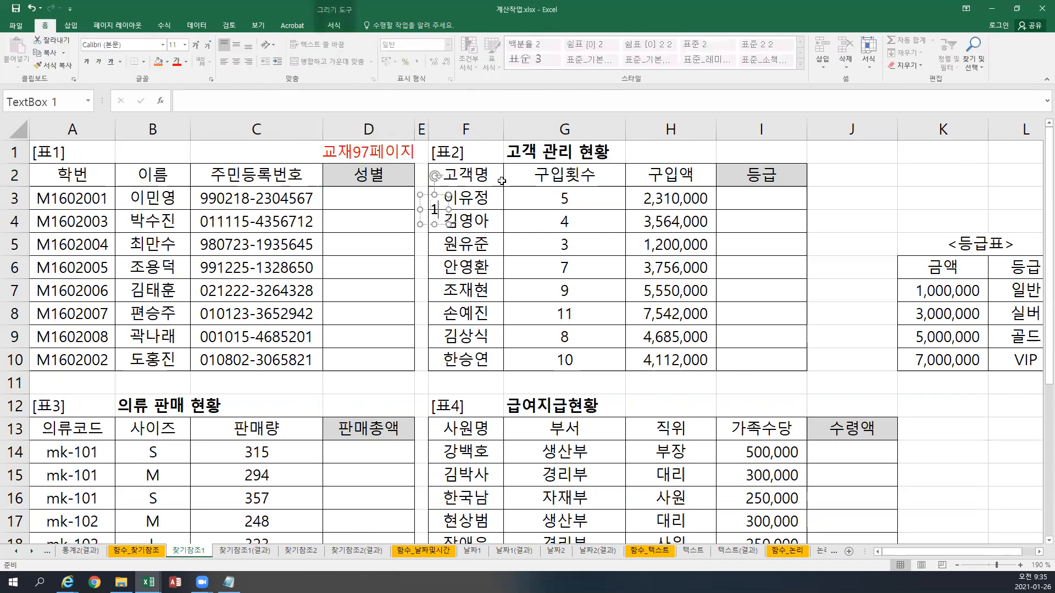
key("BackSpace")
key("BackSpace")
type("표")
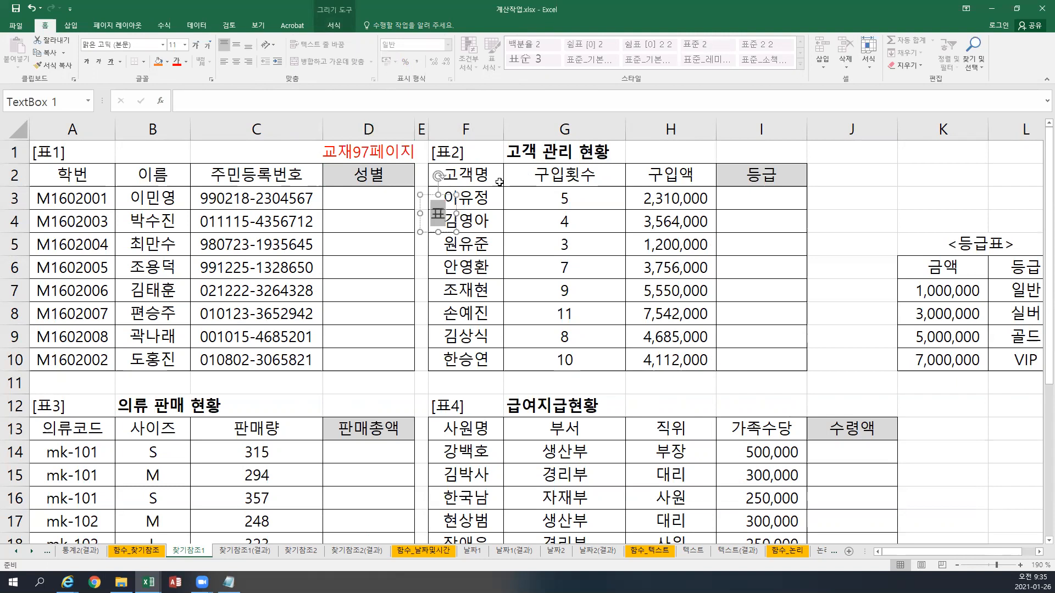
type("1 성별")
key("Return")
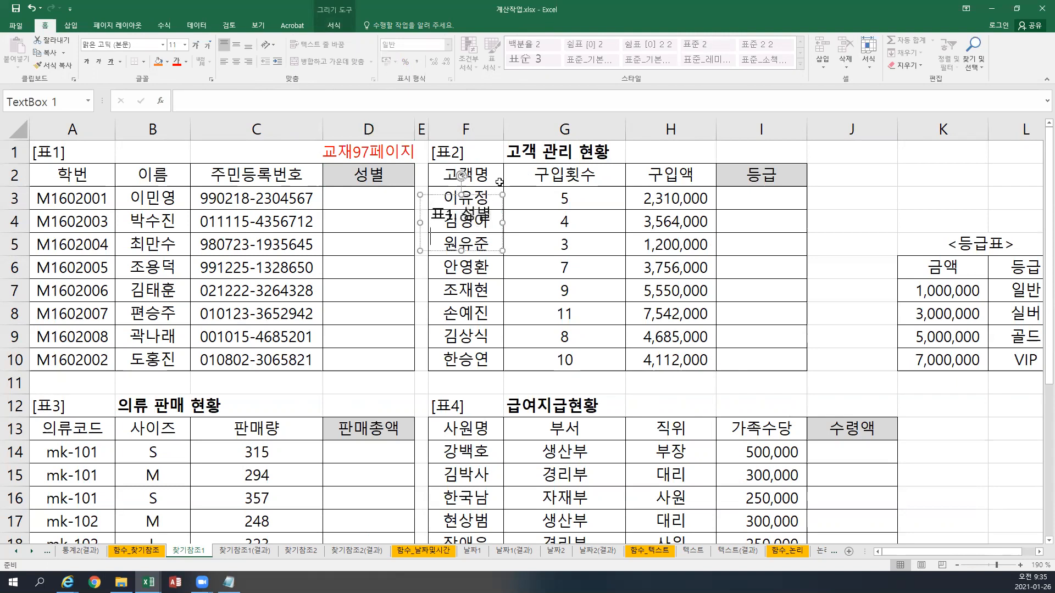
left_click(335, 26)
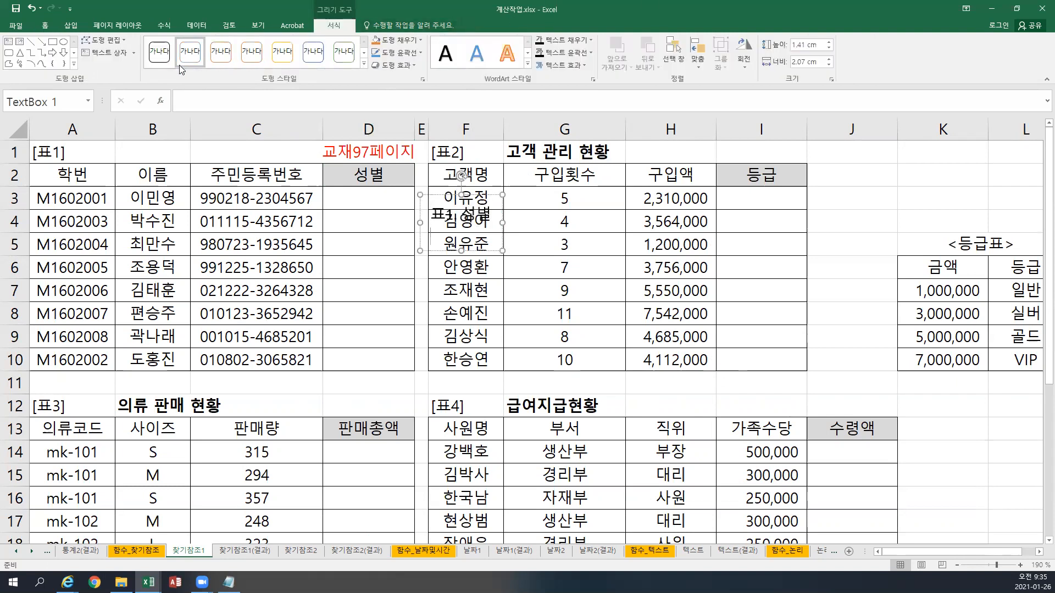
left_click(218, 61)
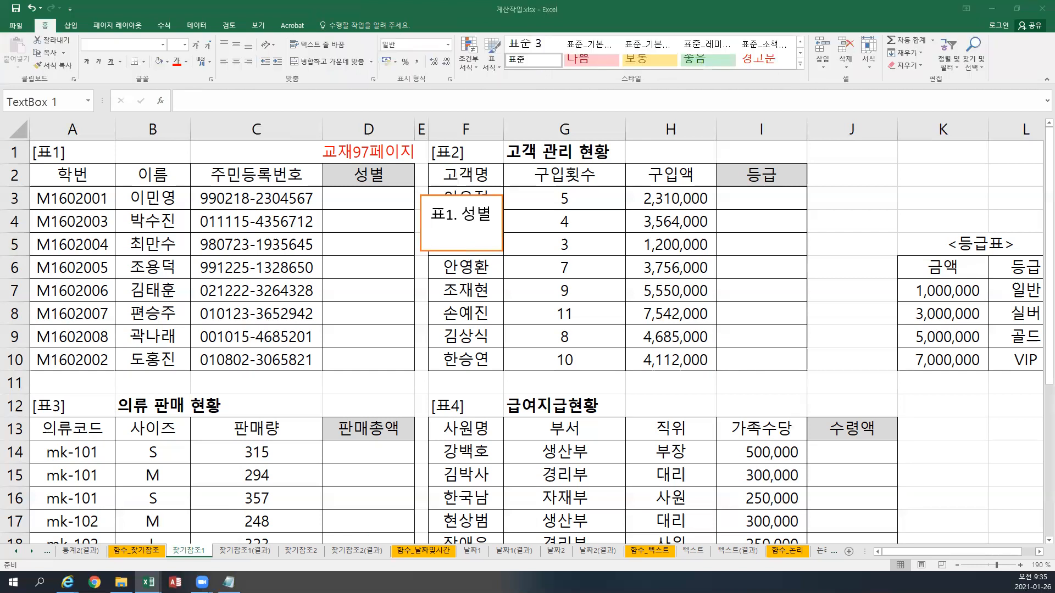
- Add "일련번호(1,2,3,...)에 해당하는 값 표시", "CHOOSE(숫자_일련번호,값1,값2,값3,...)", "문자 가운데에서 몇 글자를 추출하여 표시 [문자]" and "MID(문자,시작위치,추출할글자수)" below the text box heading
left_click(471, 246)
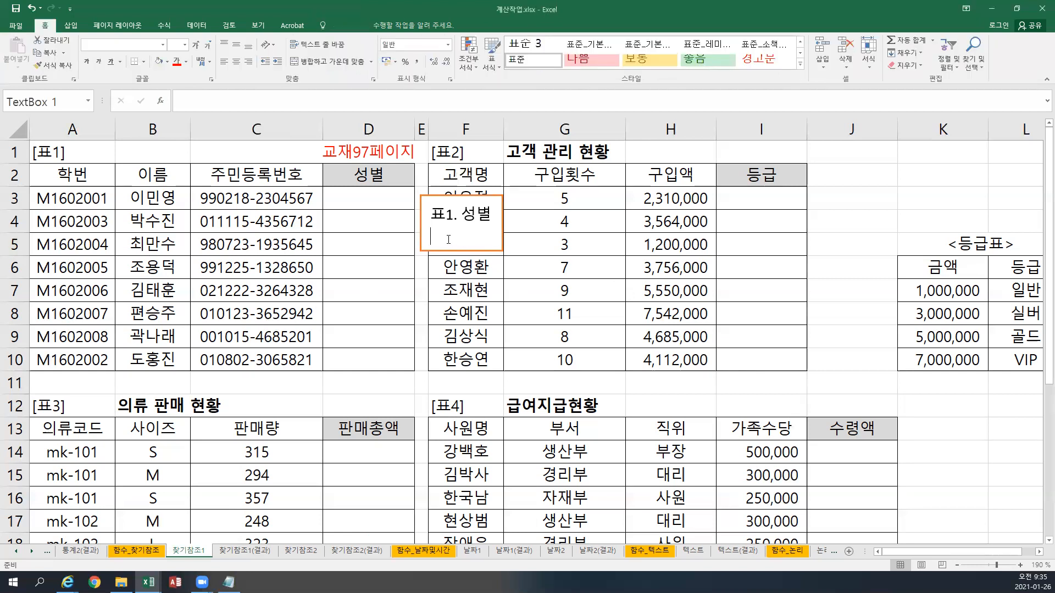
type("일련번호(1,2,3,...)에 해당하는 값 표시 CHOOSE(숫자_일련번호,값1,값2,값3,...) 문자 가운데에서 몇 글자를 추출하여 표시 [문자] MID(문자,시작위치,추출할글자수)")
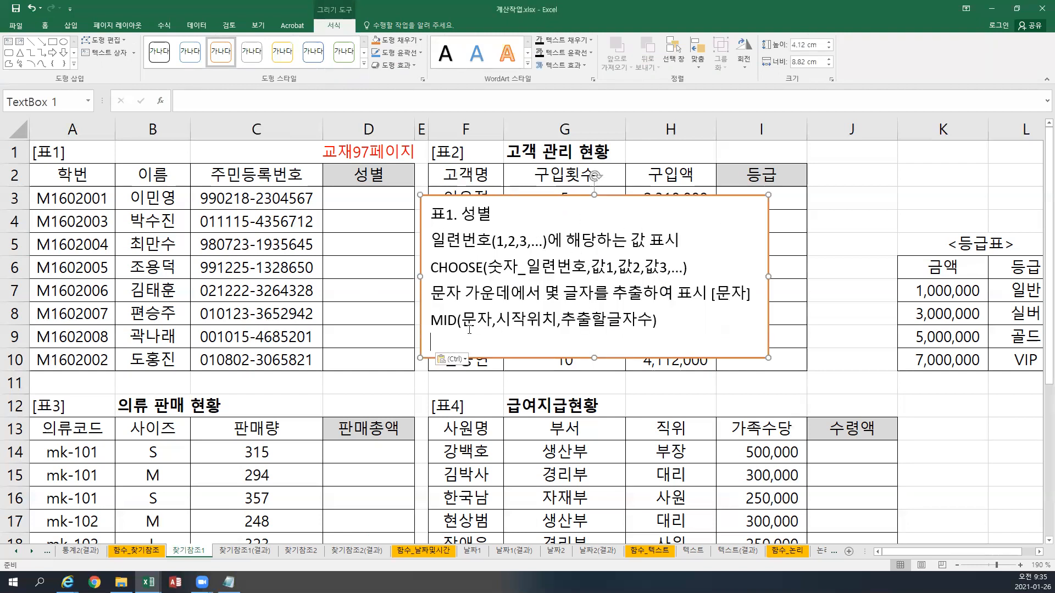
key("BackSpace")
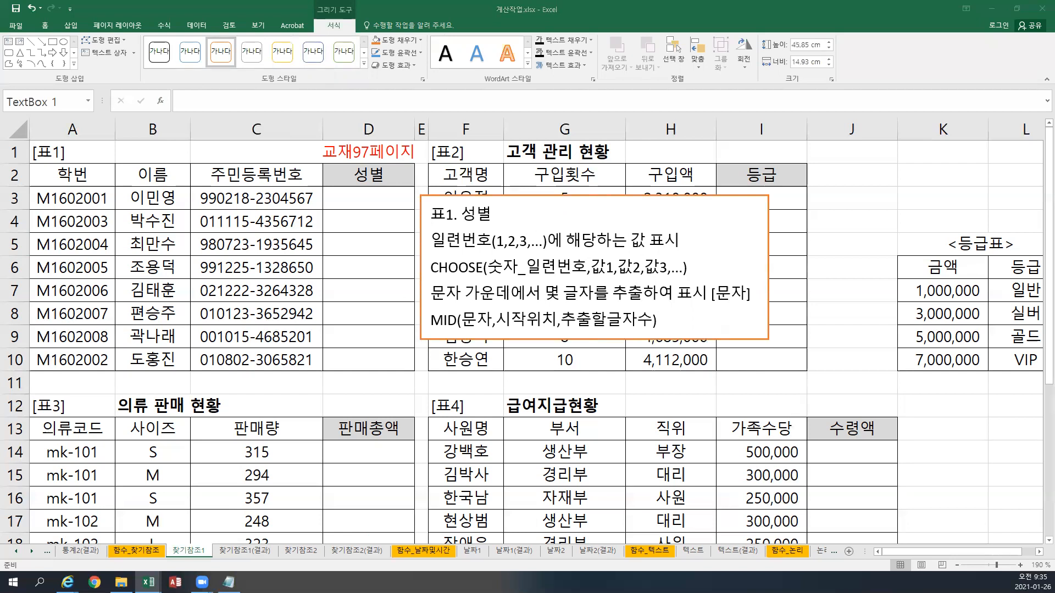
- Insert the lines "성별코드 1, 3 남 표시" and "성별코드 2, 4 여 표시" below the heading and nudge the text box up and right
left_click(437, 237)
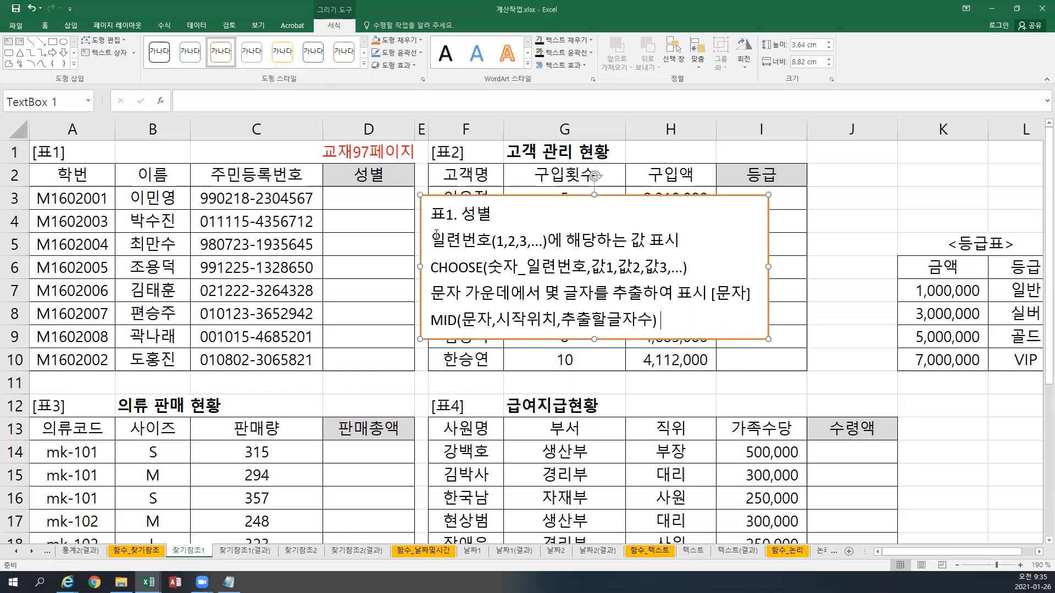
type("성별코드 1, 3\t남 표시 성별코드 2, 4\t여 표시")
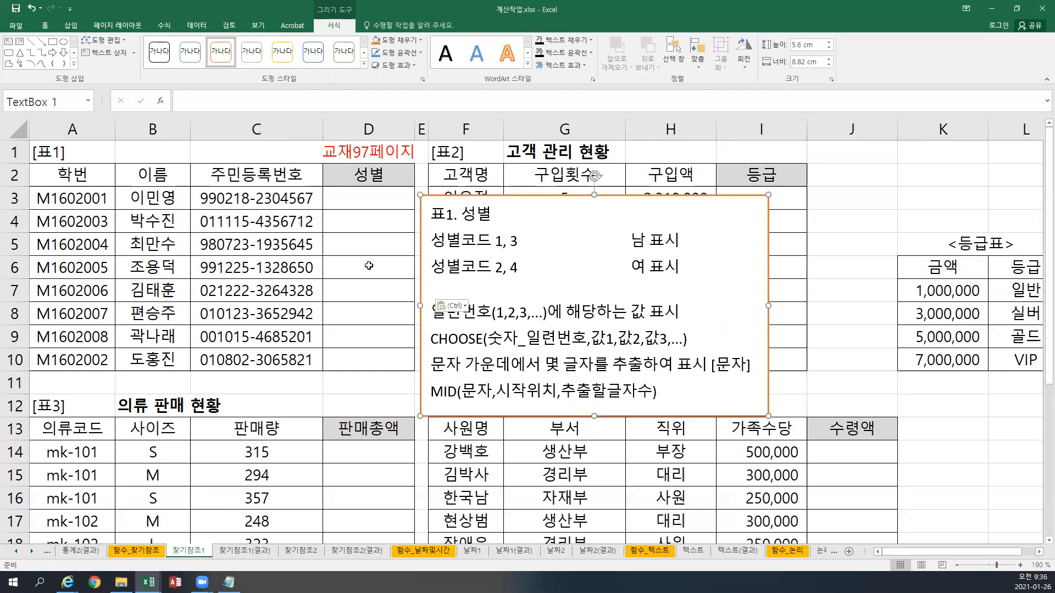
key("Delete")
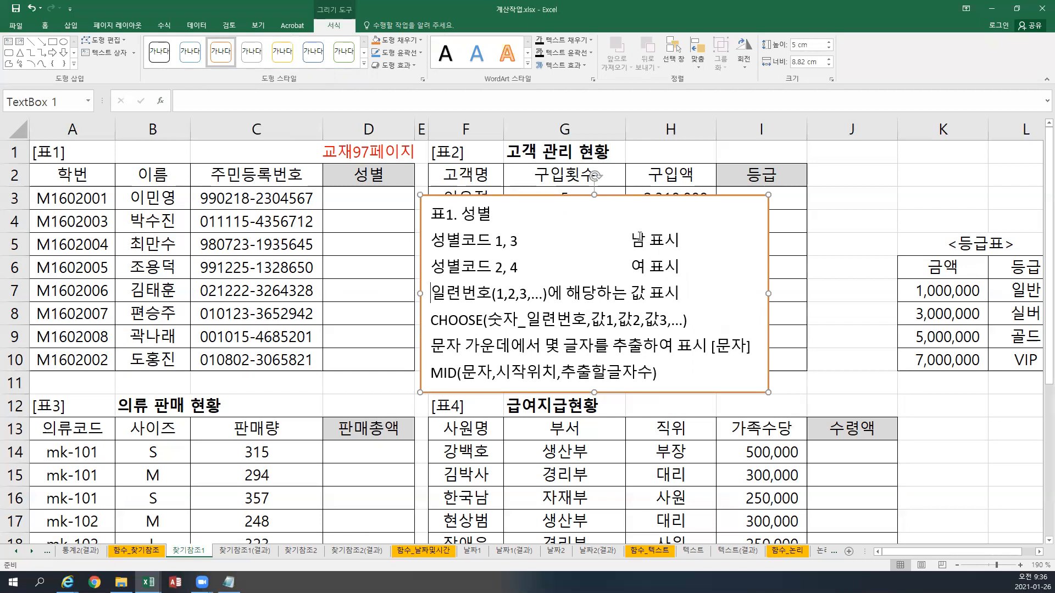
left_click_drag(470, 195, 478, 186)
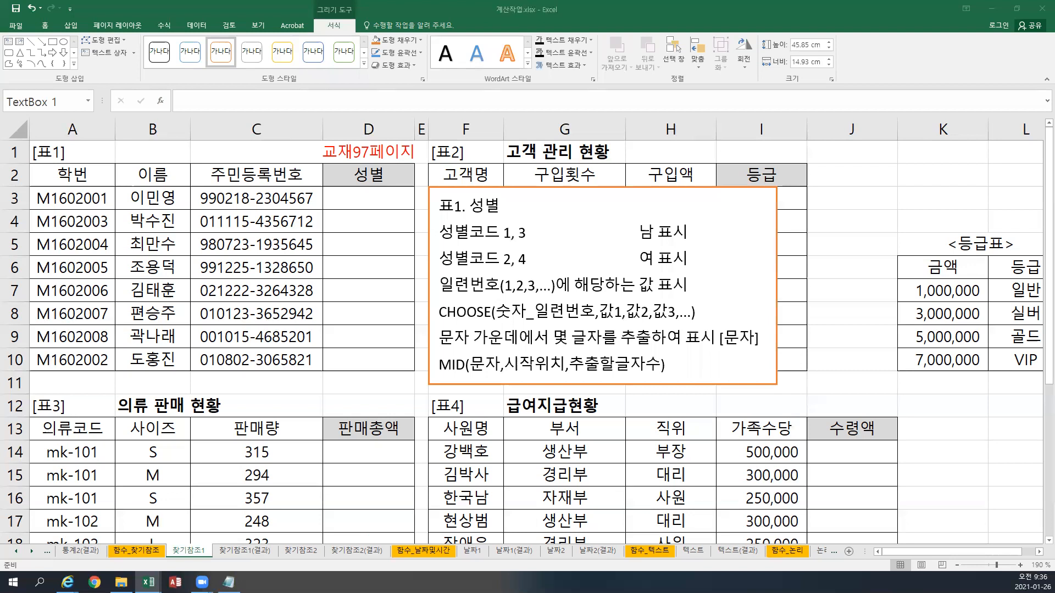
- Insert the line "수식형태반복표시 >> 자동채우기1번사용 >> 상대/절대" directly below the "표1. 성별" heading, without an extra blank line
left_click(513, 213)
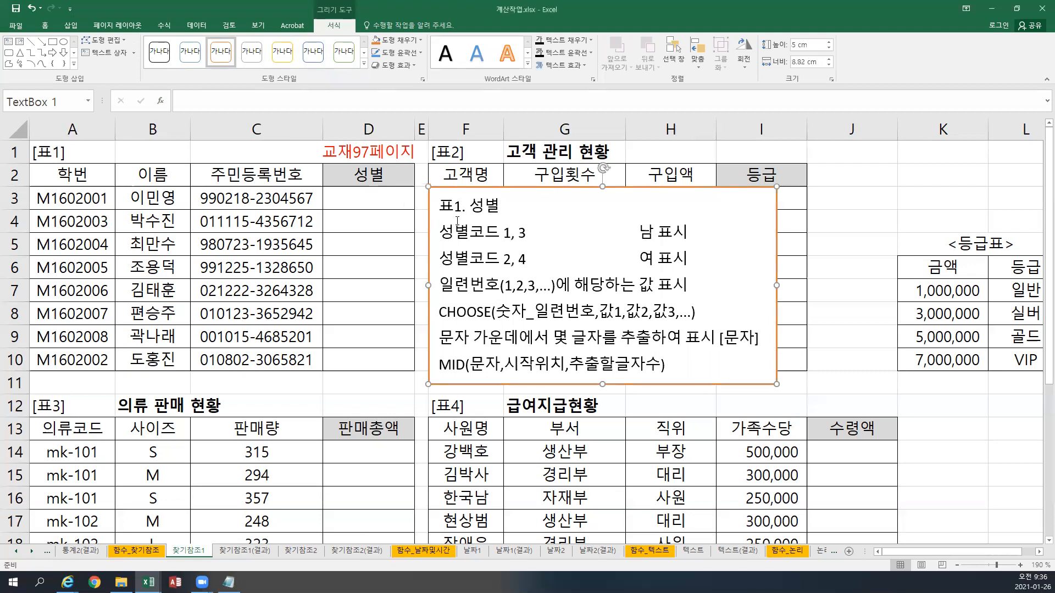
type("수식형태반복표시 >> 자동채우기1번사용 >> 상대/절대")
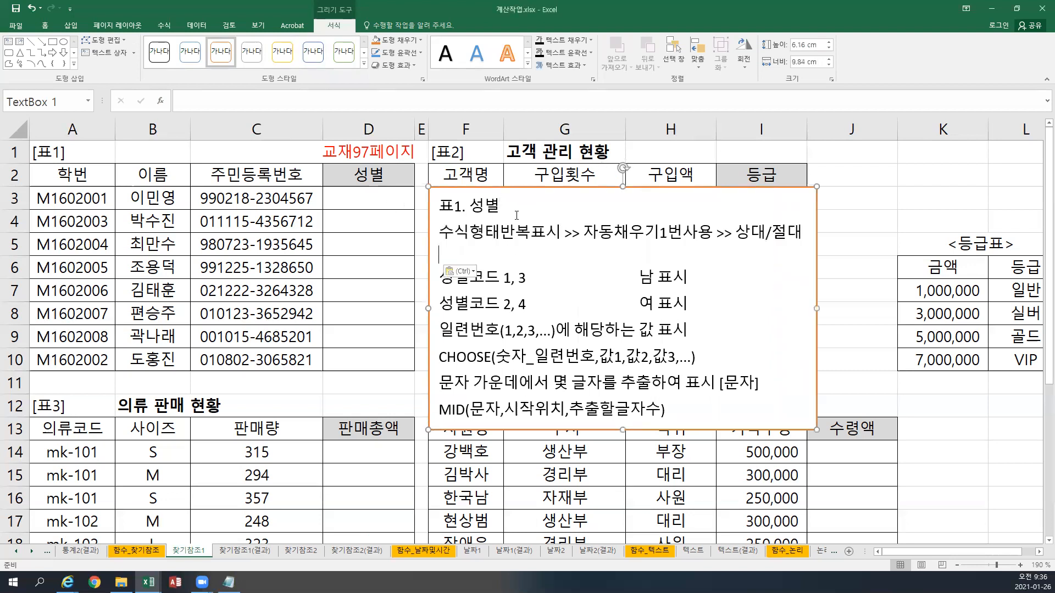
key("Delete")
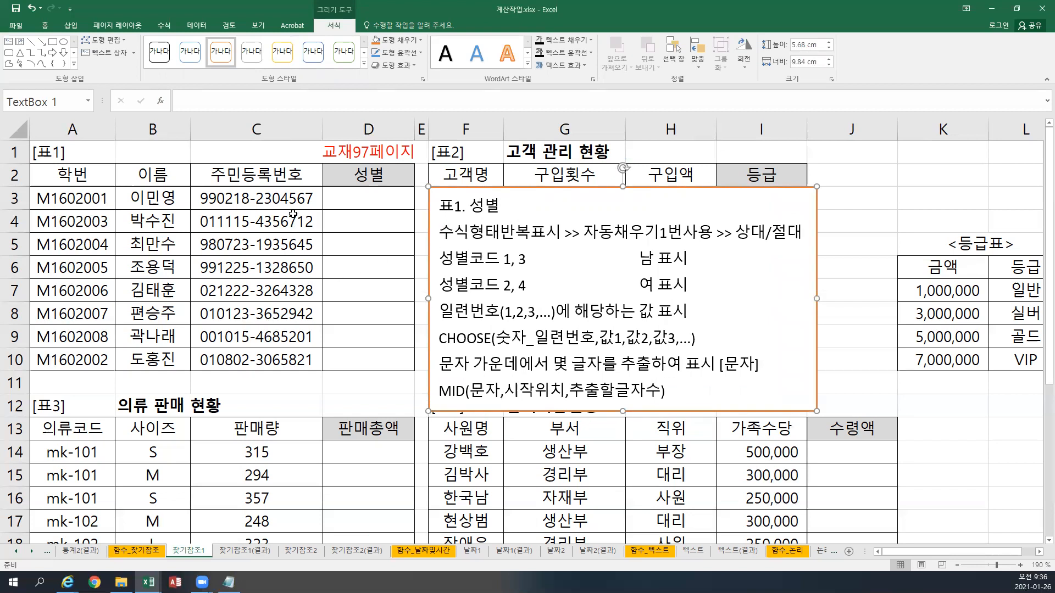
- Enter =MID(C3,8,1) in D3, the first 성별 cell of 표1
left_click(371, 201)
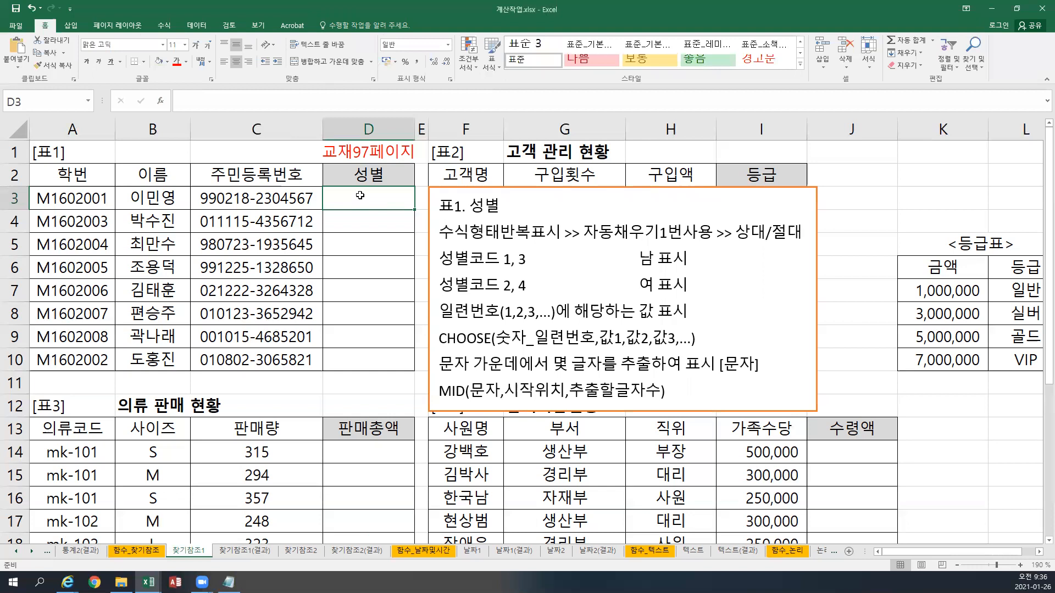
type("=")
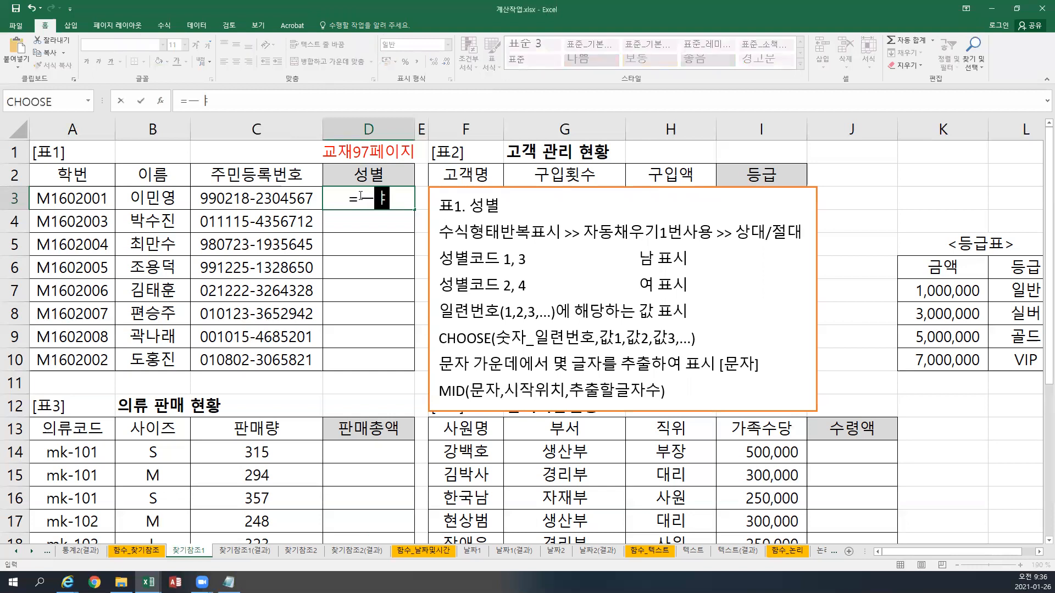
type("MID(")
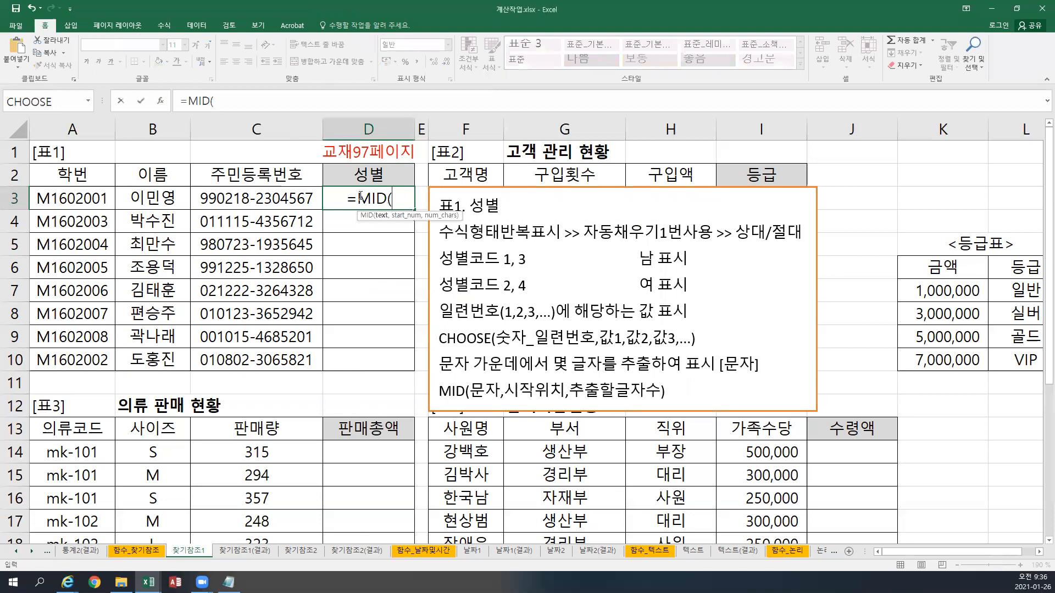
left_click(268, 201)
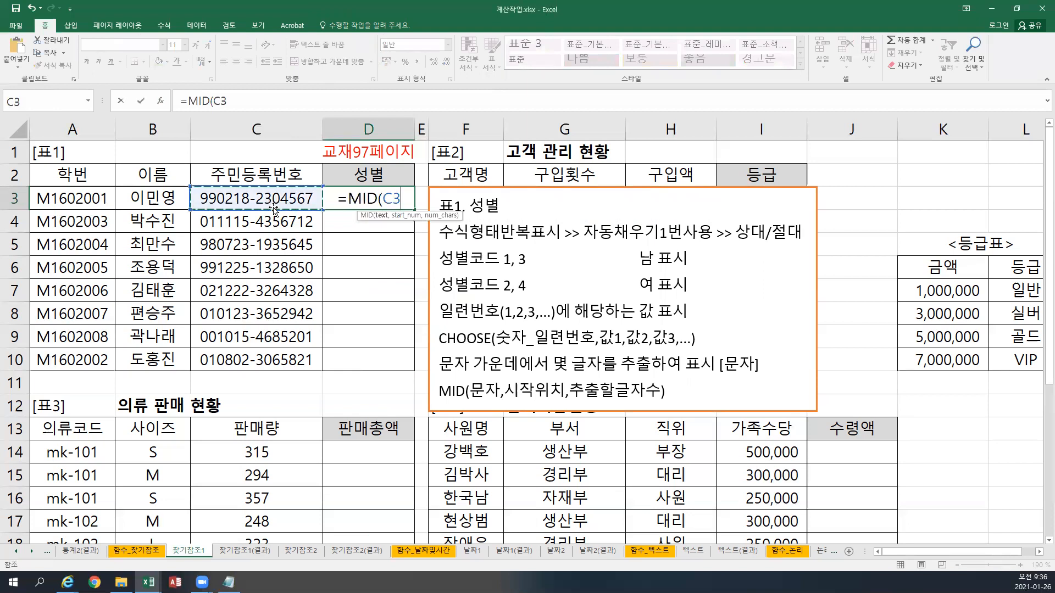
type(",")
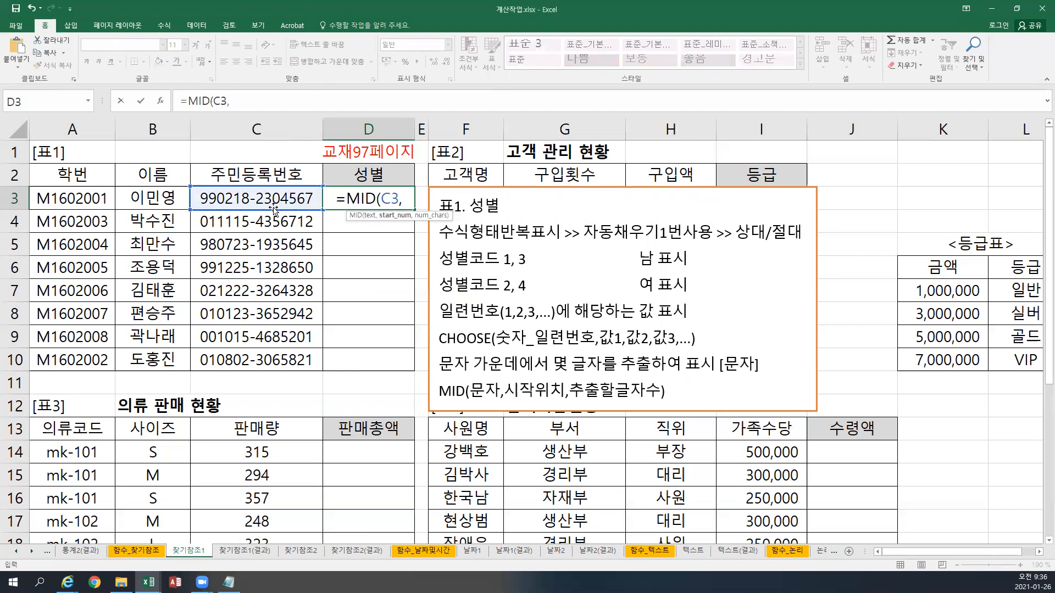
type("8,1)")
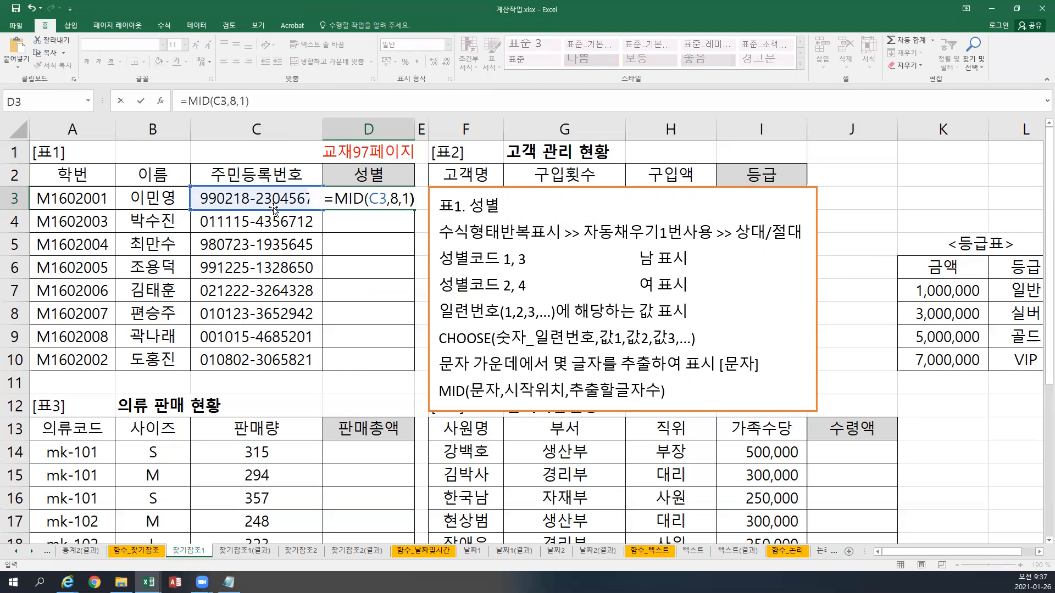
key("Return")
key("Up")
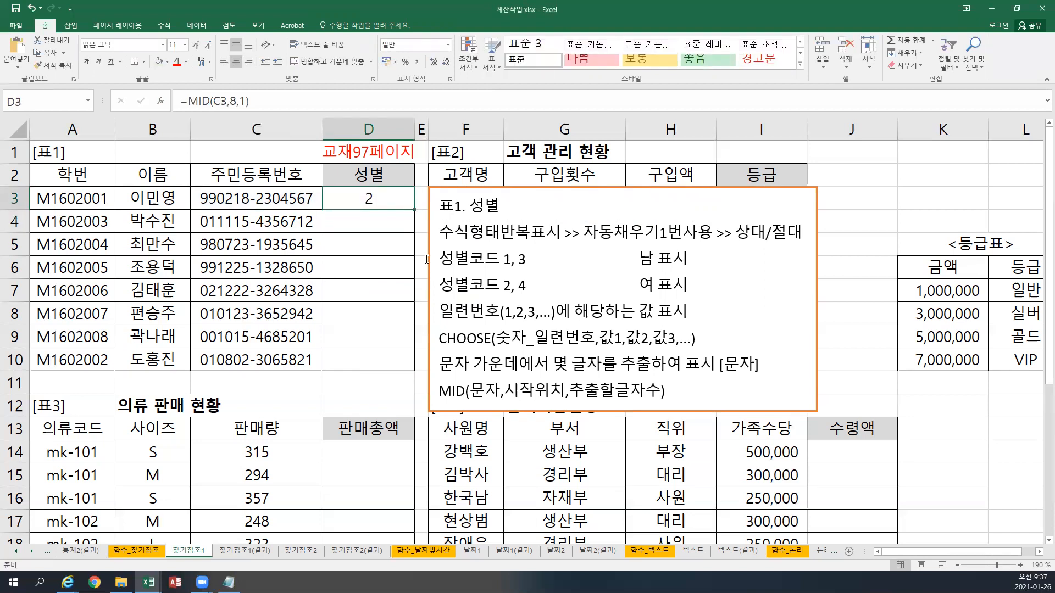
- Fill the MID formula from D3 down to D10 and check the extracted codes in the filled cells
left_click_drag(413, 209, 391, 361)
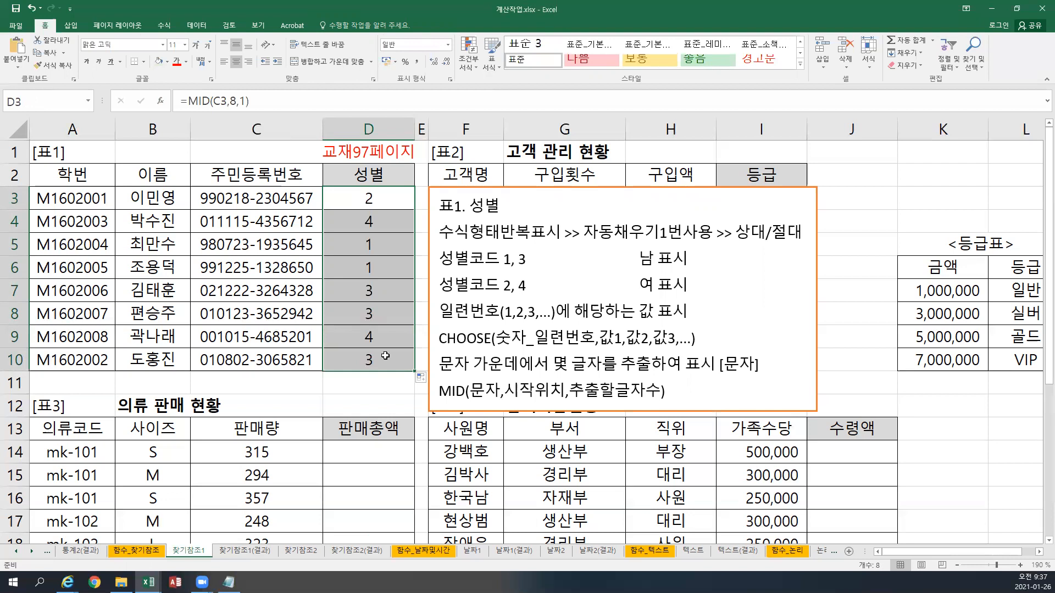
left_click(384, 245)
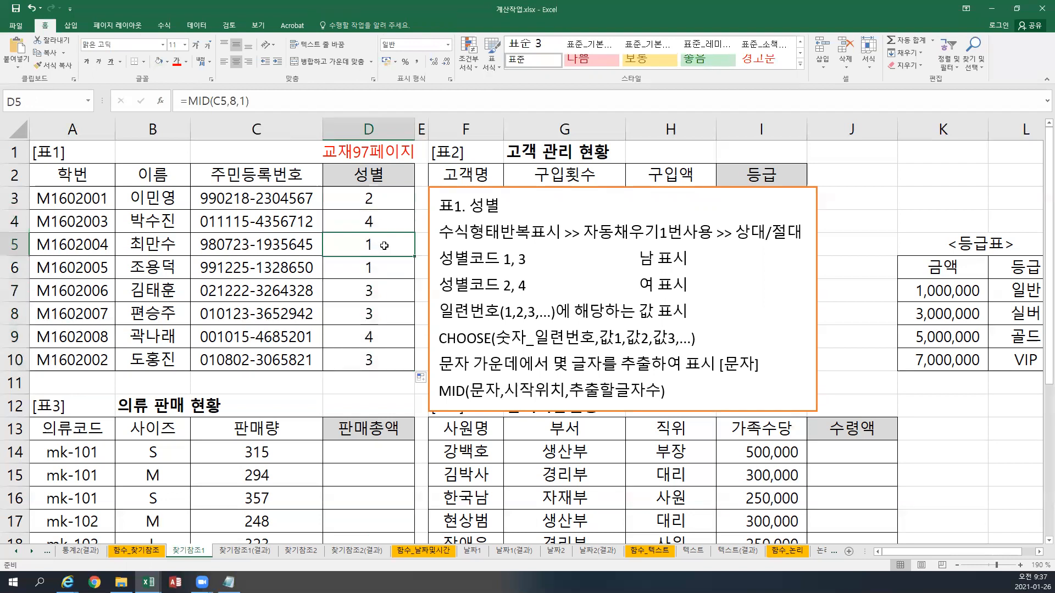
left_click(374, 201)
left_click(343, 284)
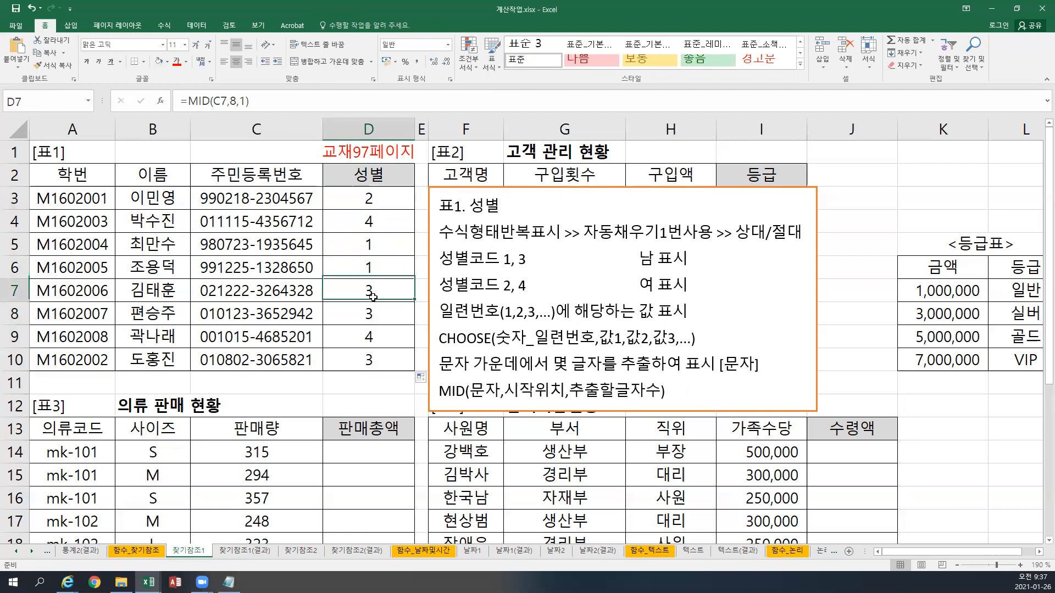
left_click(379, 221)
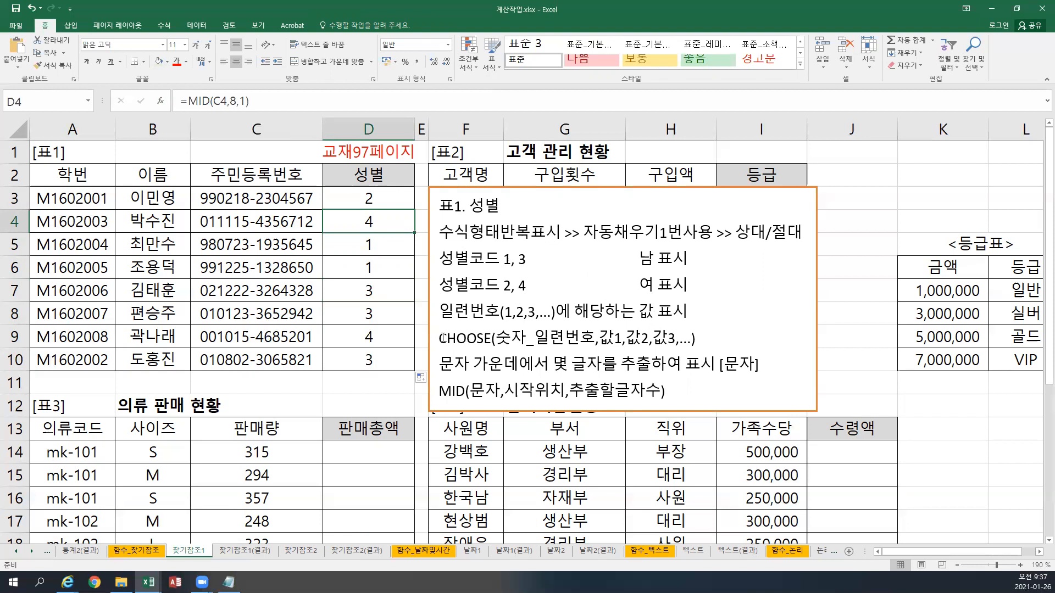
- Extend the D3 formula to =CHOOSE(MID(C3,8,1),"남","여","남","여") and fill it down to D10
left_click(368, 197)
left_click(188, 102)
type("CHOOSE")
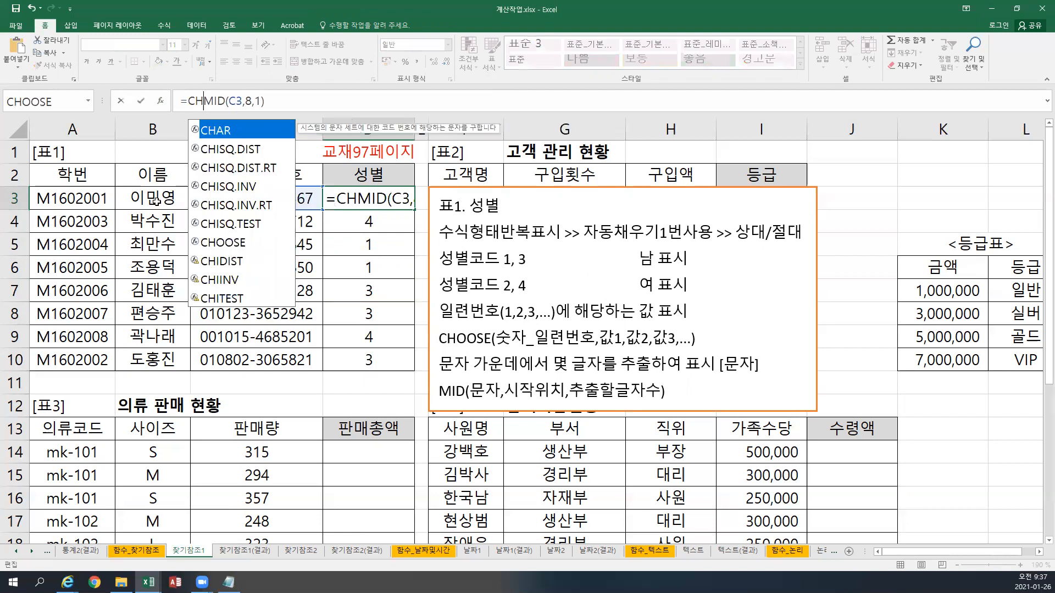
type("(")
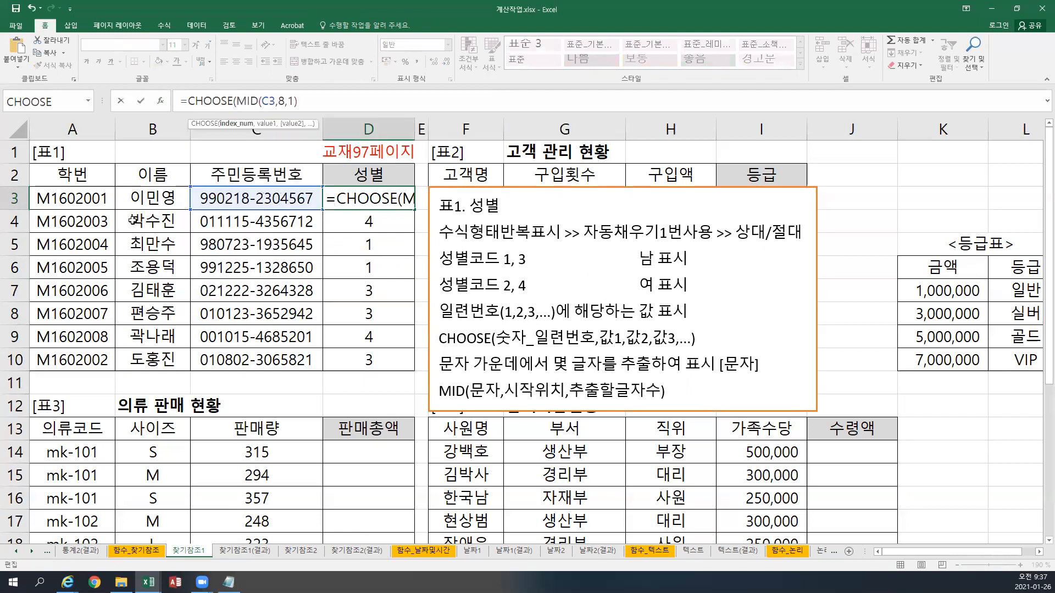
left_click(400, 199)
left_click(452, 194)
type(",")
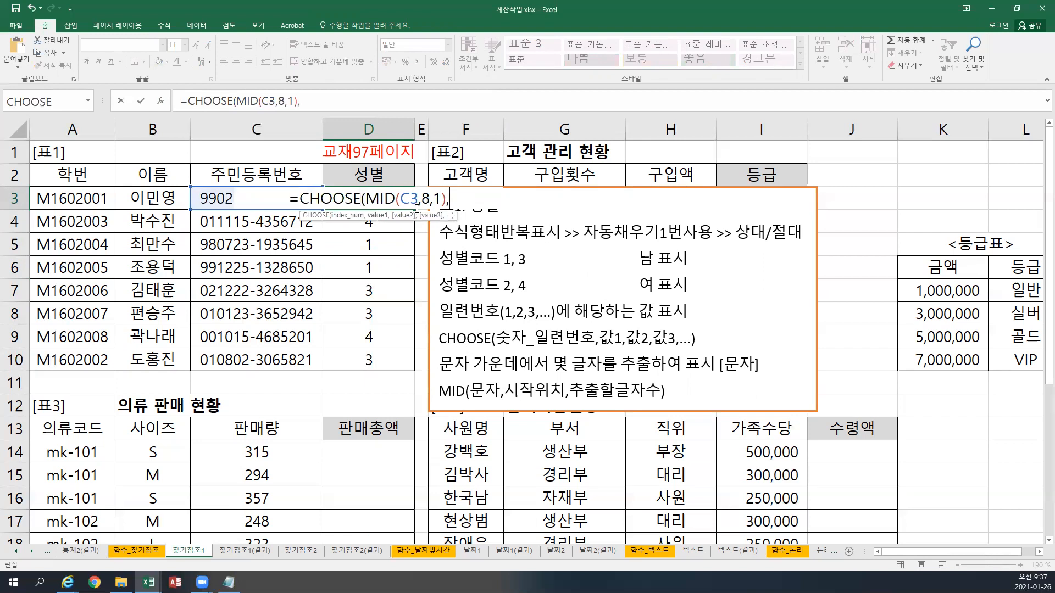
type("\"남\",\"여\"")
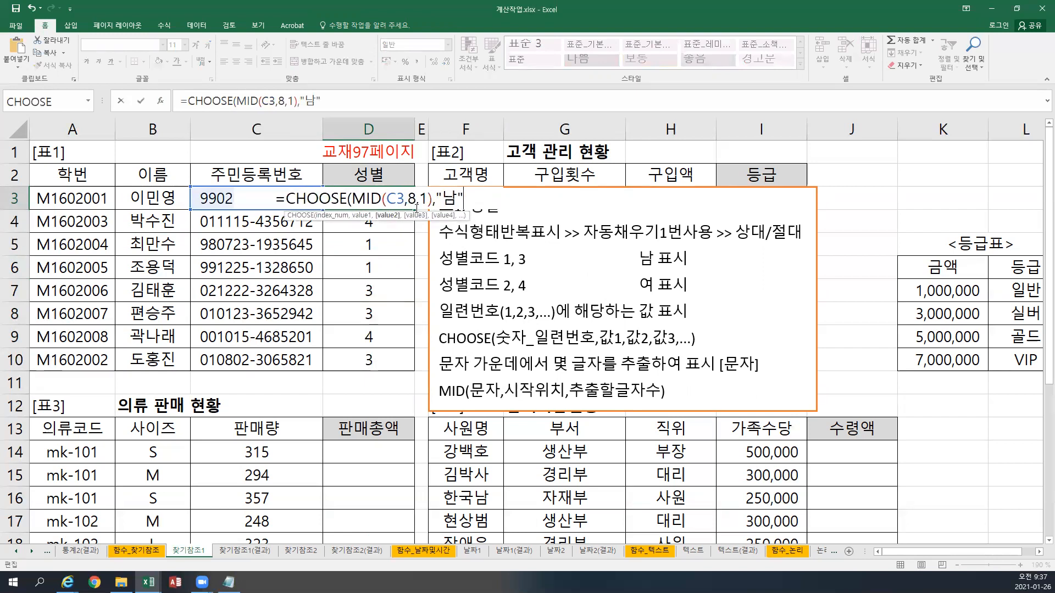
type(",\"남\"")
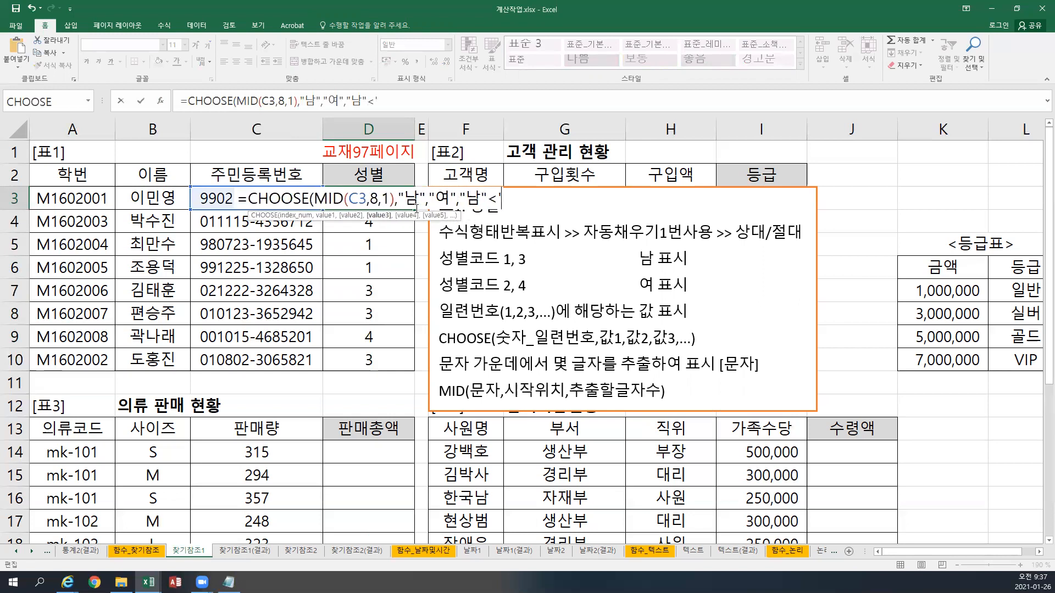
type(",\"여\")")
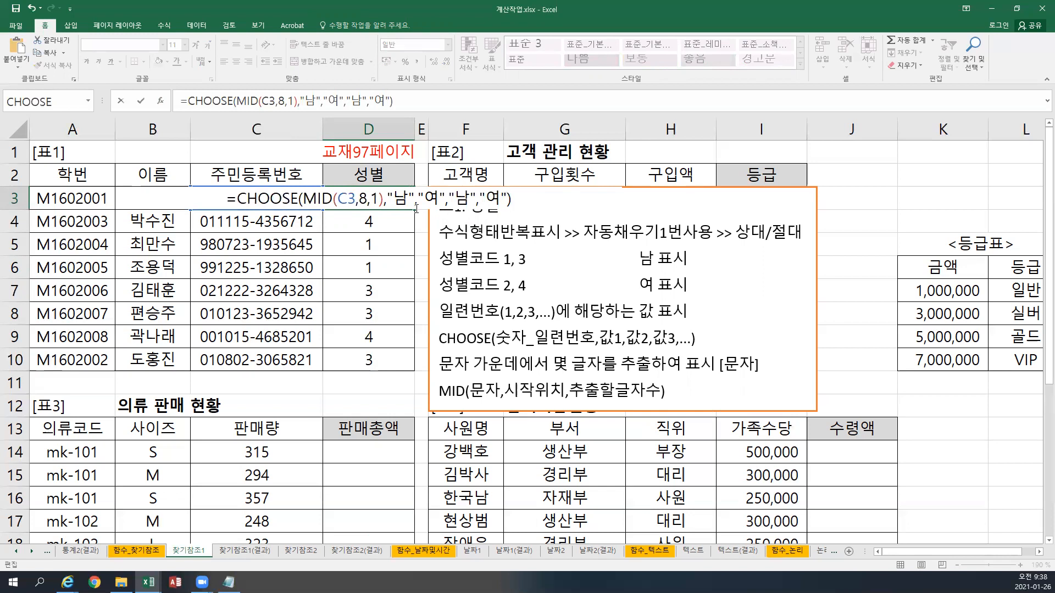
key("Return")
left_click(404, 207)
left_click_drag(414, 209, 402, 363)
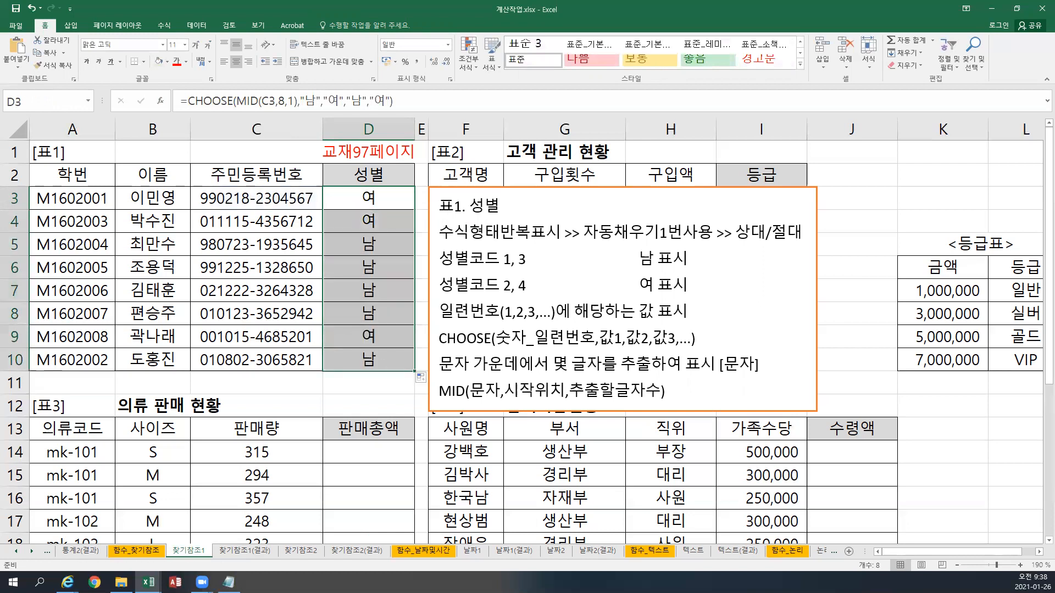
- Insert =CHOOSE(MID(C3,8,1),"남","여","남","여") in bold and =MID(C3,8,1) below the "표1. 성별" heading in the text box
left_click(1, 290)
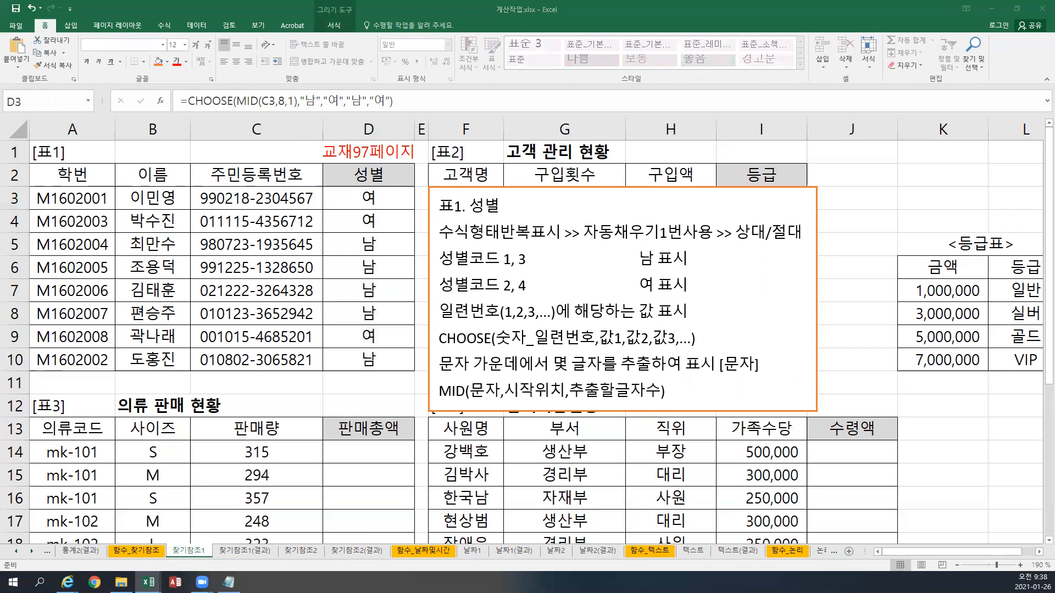
left_click(520, 218)
key("Right")
type("=CHOOSE(MID(C3,8,1),\"남\",\"여\",\"남\",\"여\") =MID(C3,8,1)")
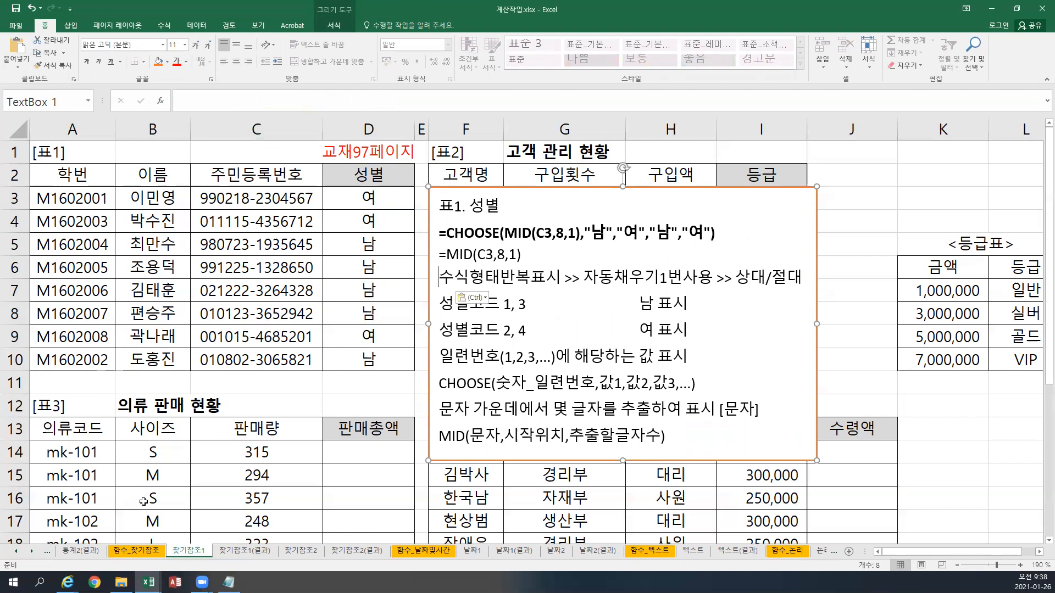
- Look through the tables on sheet 통계1 for answer cells still without a formula
left_click(17, 552)
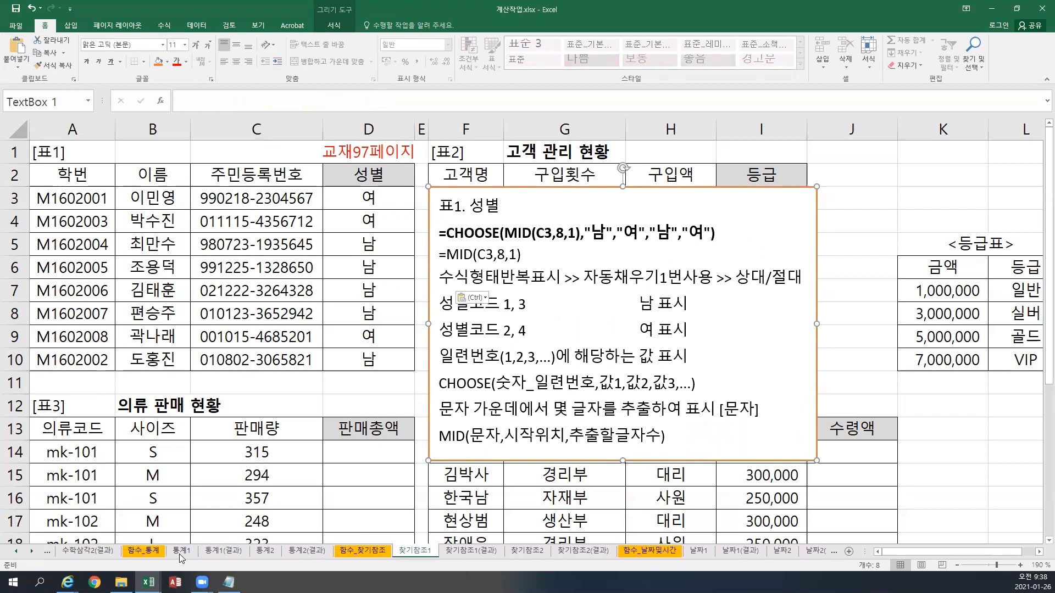
left_click(179, 553)
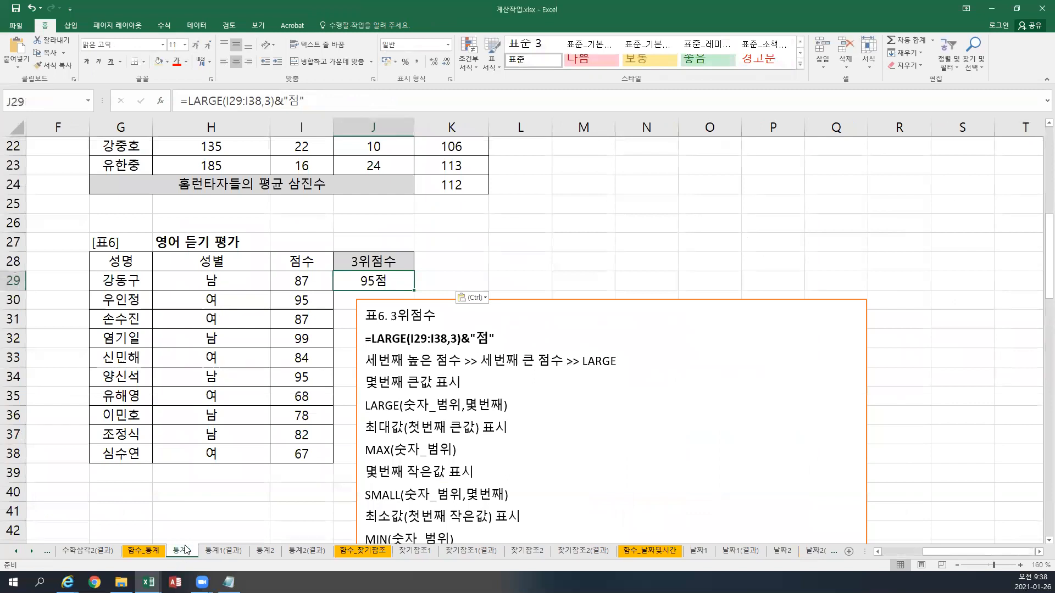
scroll(182, 539, "up", 7)
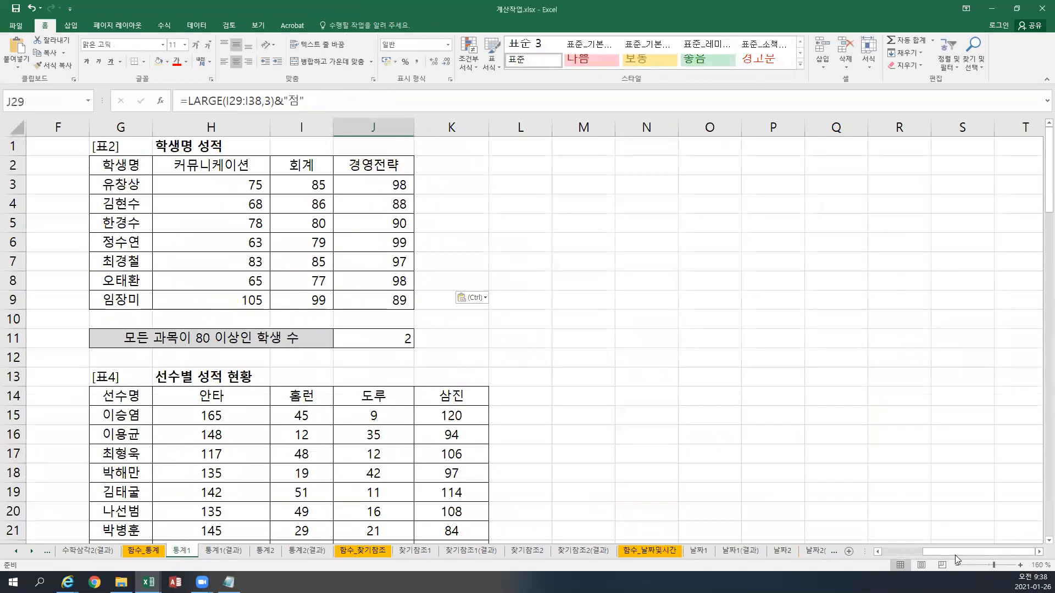
left_click_drag(956, 551, 888, 552)
scroll(586, 488, "down", 4)
scroll(586, 489, "down", 2)
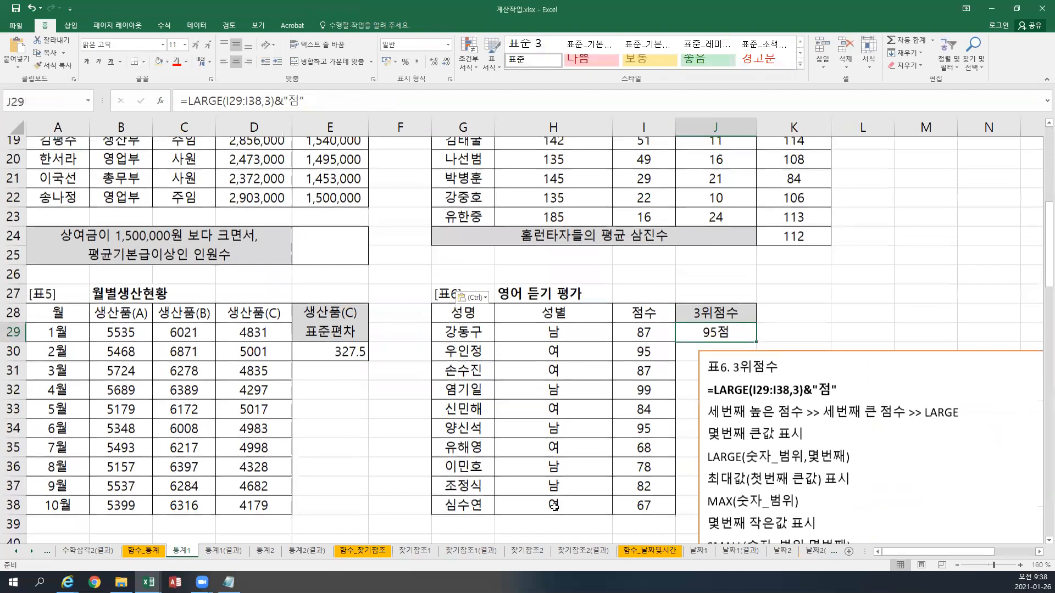
- Look through the tables on sheet 통계2 for answer cells still without a formula
left_click(265, 550)
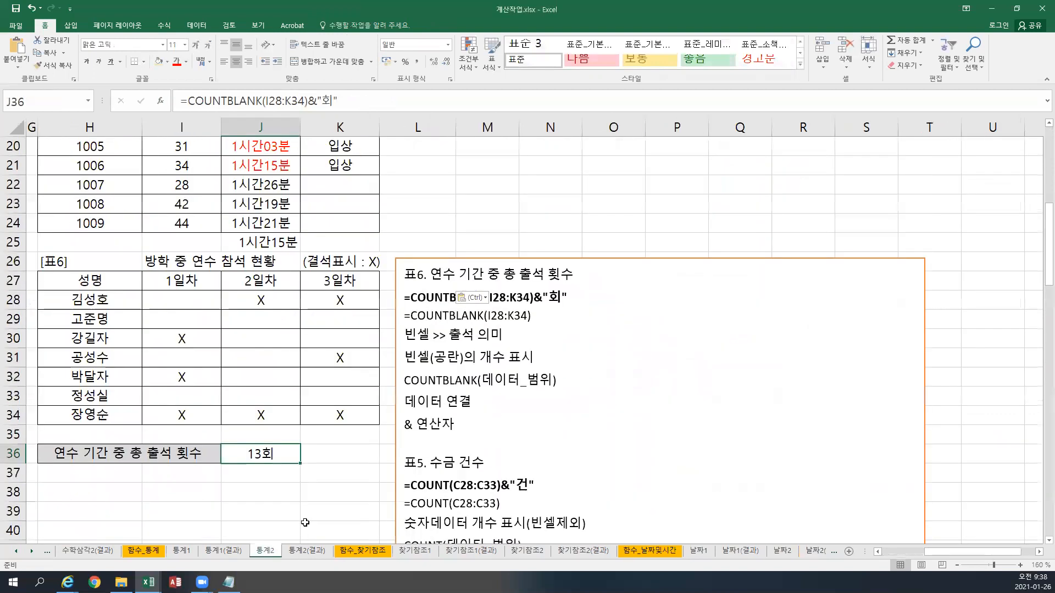
scroll(305, 523, "up", 6)
left_click_drag(952, 551, 882, 554)
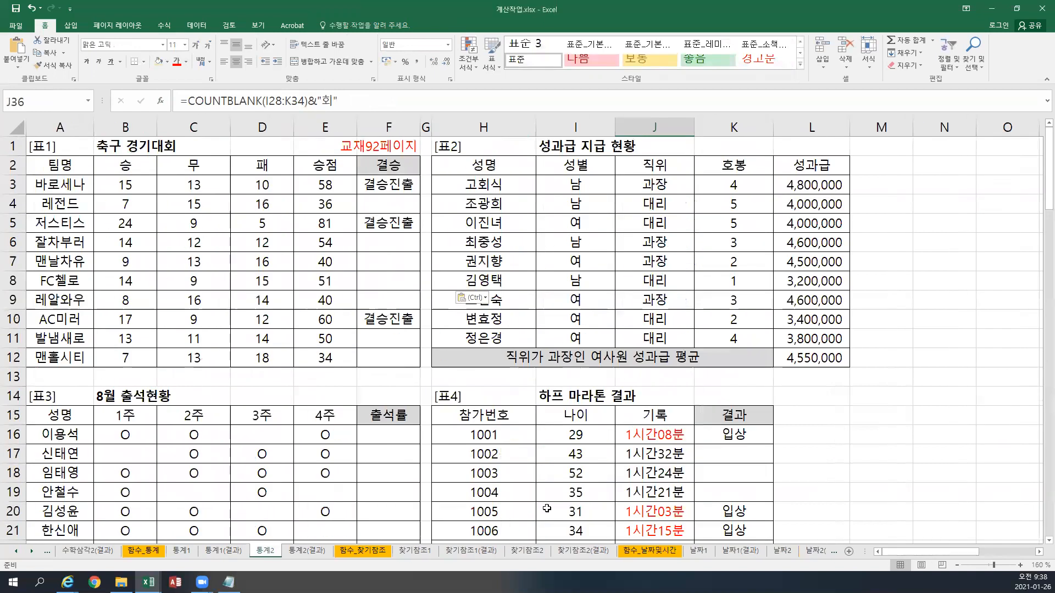
scroll(547, 508, "down", 2)
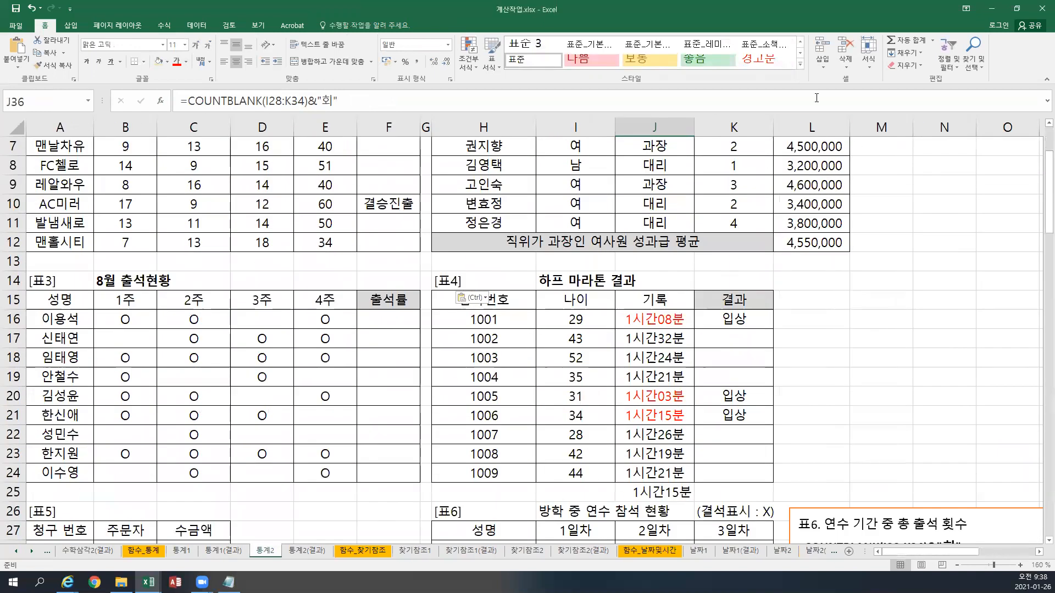
left_click(1017, 8)
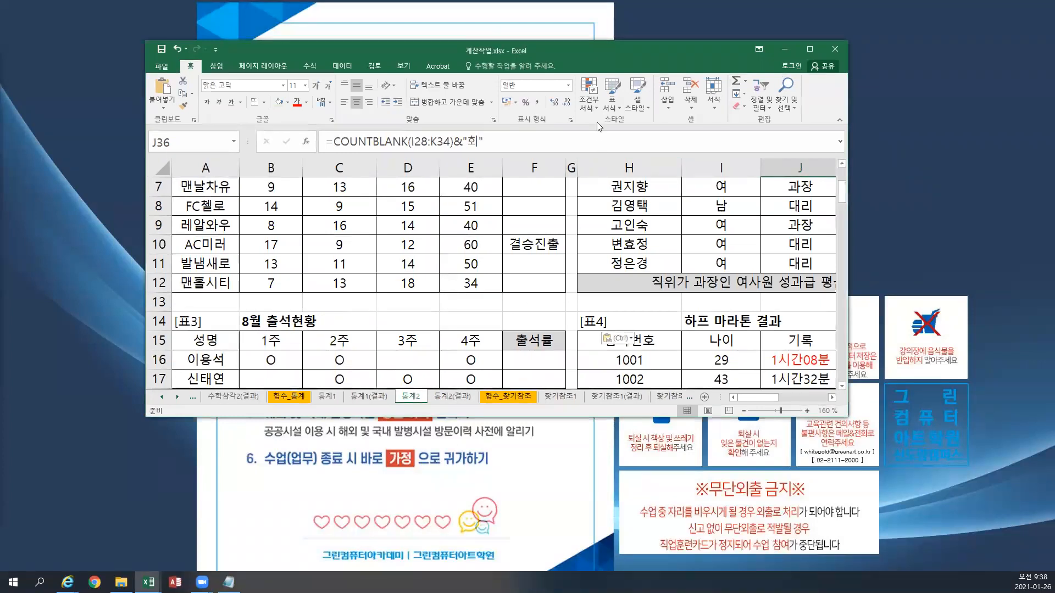
double_click(574, 53)
scroll(558, 358, "down", 2)
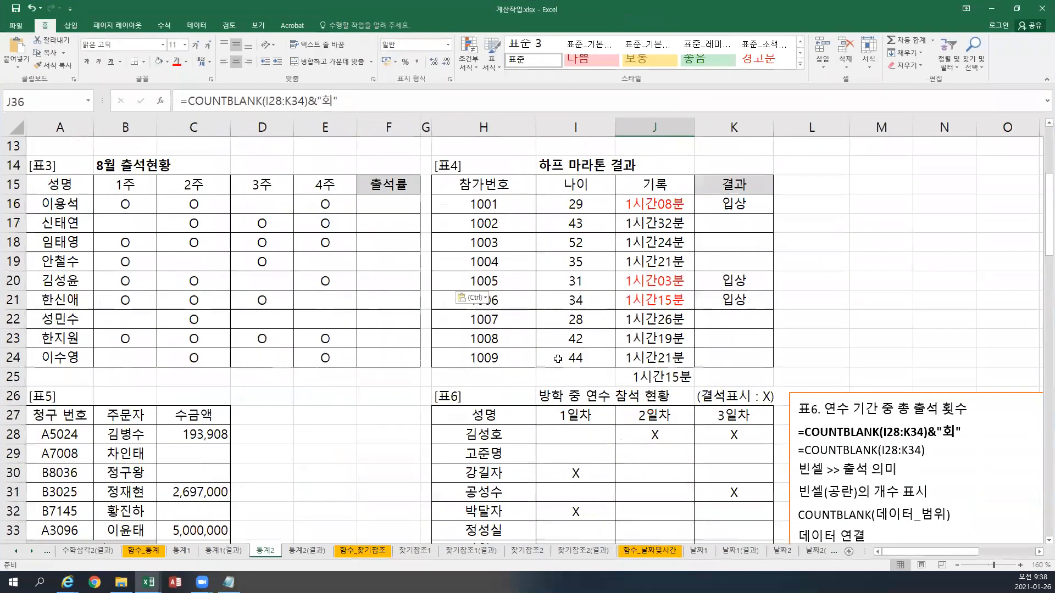
scroll(558, 358, "down", 2)
scroll(558, 359, "up", 3)
scroll(558, 359, "down", 1)
scroll(557, 357, "up", 1)
scroll(556, 357, "up", 1)
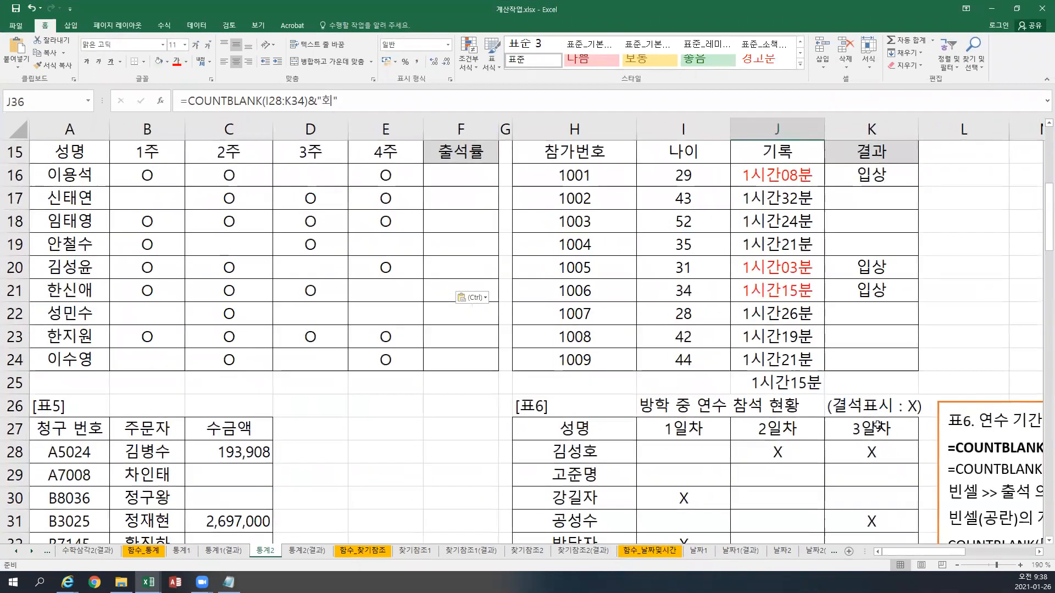
- Move the 표6 notes text box on sheet 통계2 up and left, over the 하프 마라톤 결과 table
left_click(939, 396)
left_click_drag(939, 396, 513, 152)
scroll(548, 201, "up", 3)
scroll(548, 201, "up", 2)
- Copy the "교재92페이지" label from F1 to F14, above the 출석률 header of 표3
left_click(483, 160)
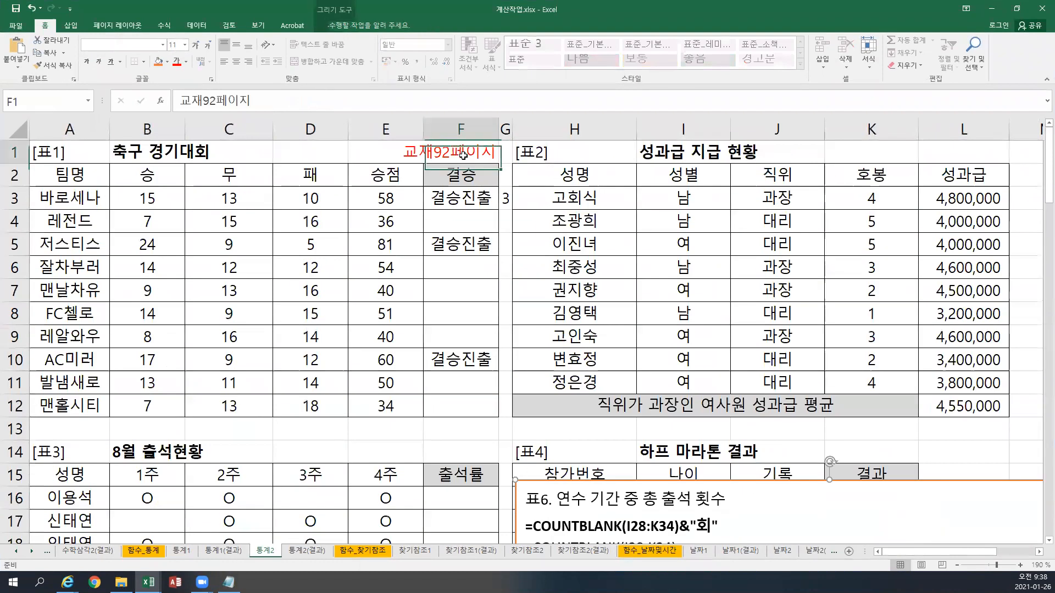
key("ctrl+c")
left_click(432, 448)
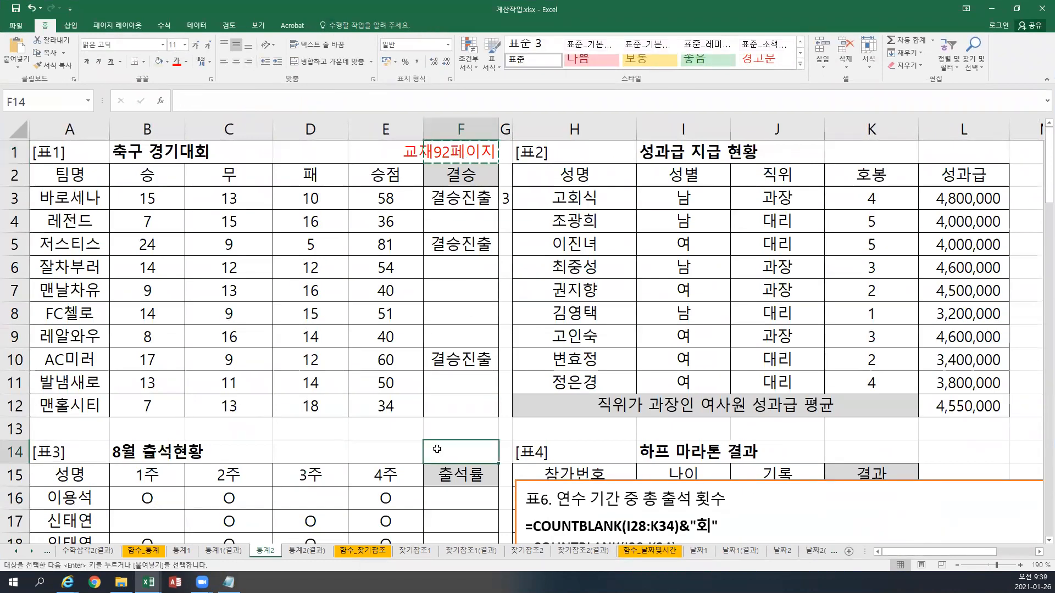
key("ctrl+v")
- Nudge the notes text box up and left so that it sits directly beside the 출석률 column of 표3
scroll(447, 445, "down", 4)
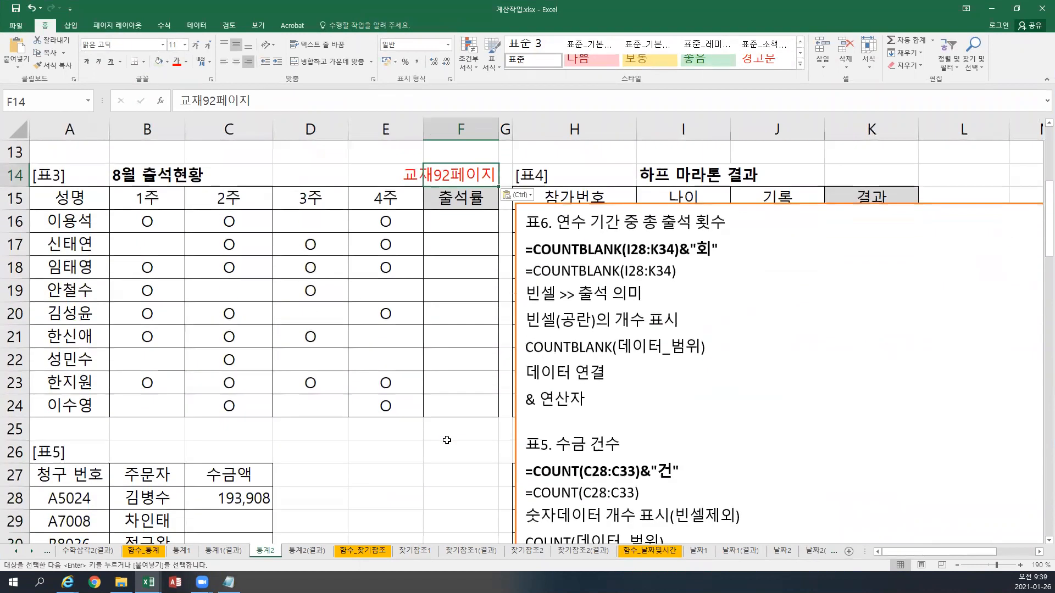
left_click(586, 203)
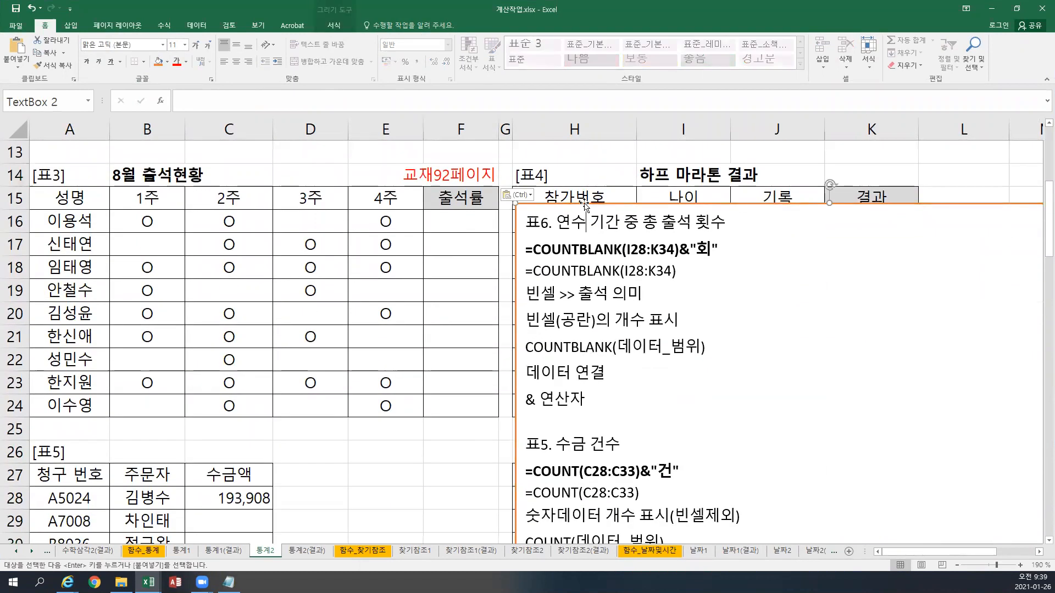
left_click_drag(585, 203, 571, 165)
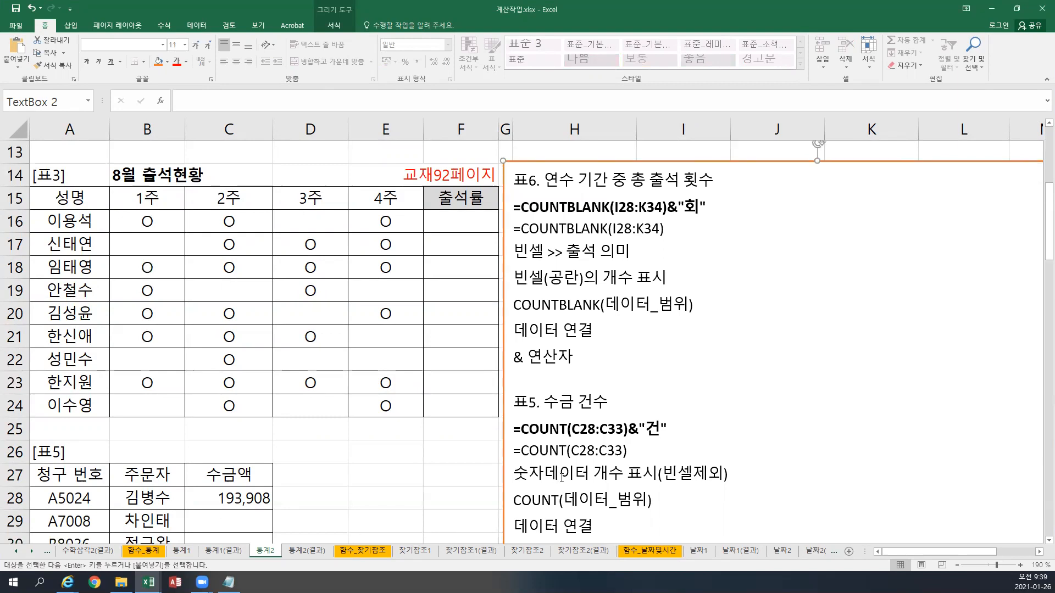
scroll(608, 457, "down", 5)
scroll(608, 457, "up", 7)
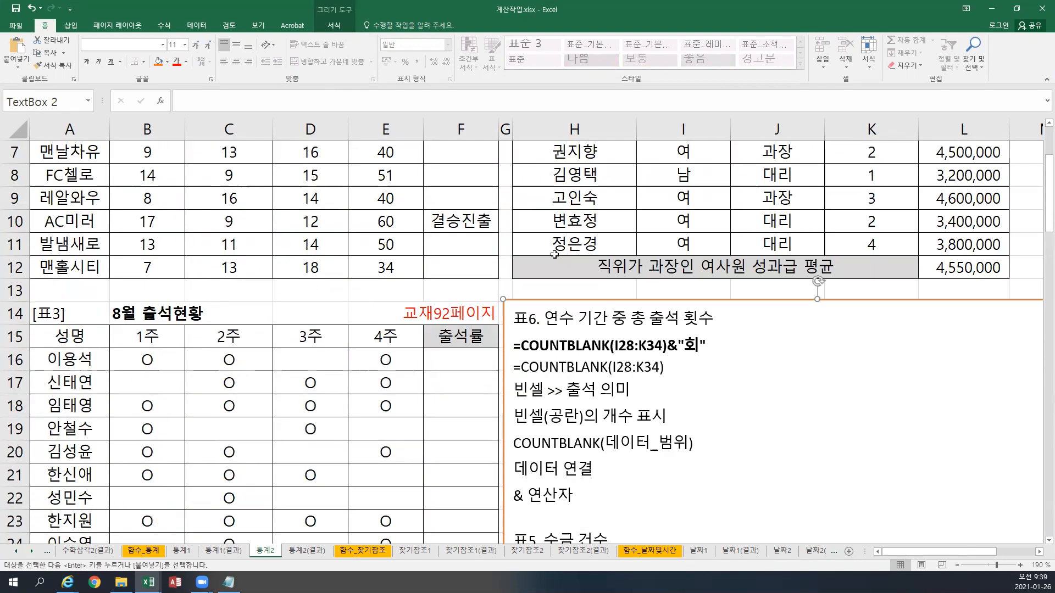
scroll(512, 326, "down", 2)
left_click(516, 182)
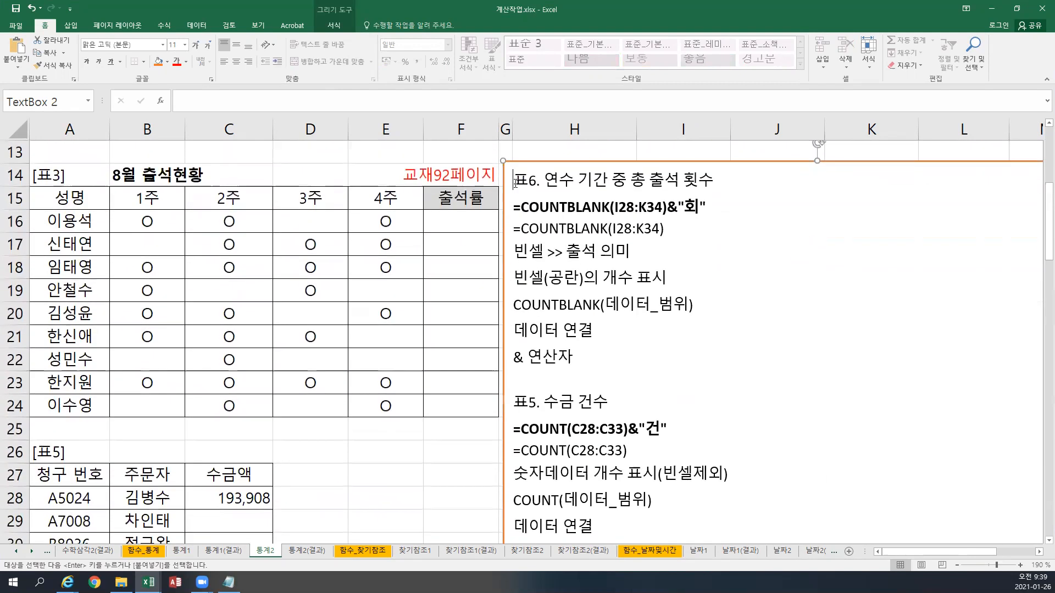
key("ctrl+v")
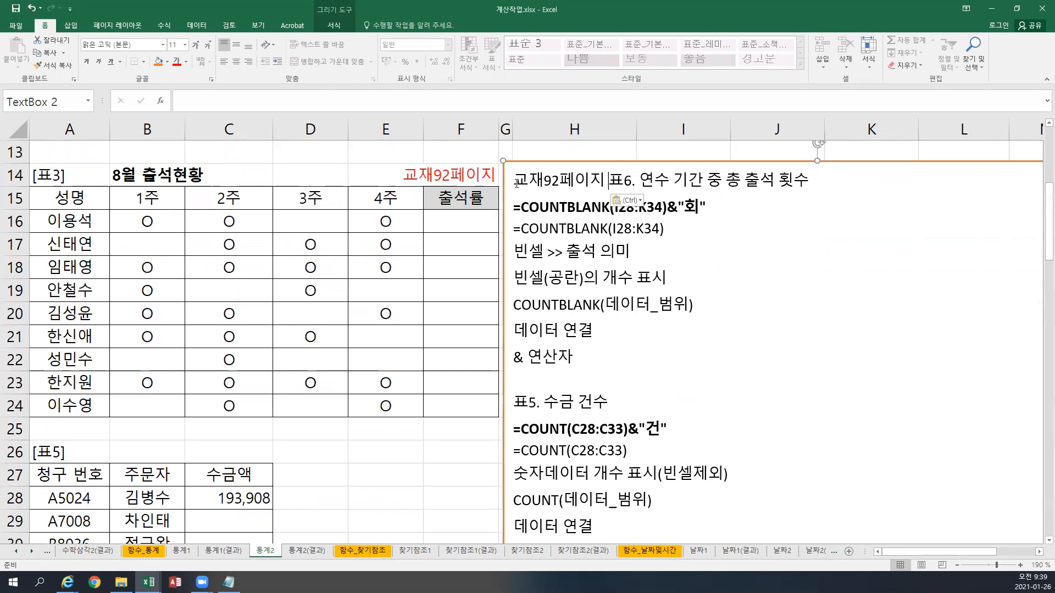
key("ctrl+z")
- Insert the "표3. 출석률" notes above the 표6 notes in the text box, with the CHOOSE and COUNTA formulas and their explanations
left_click(517, 183)
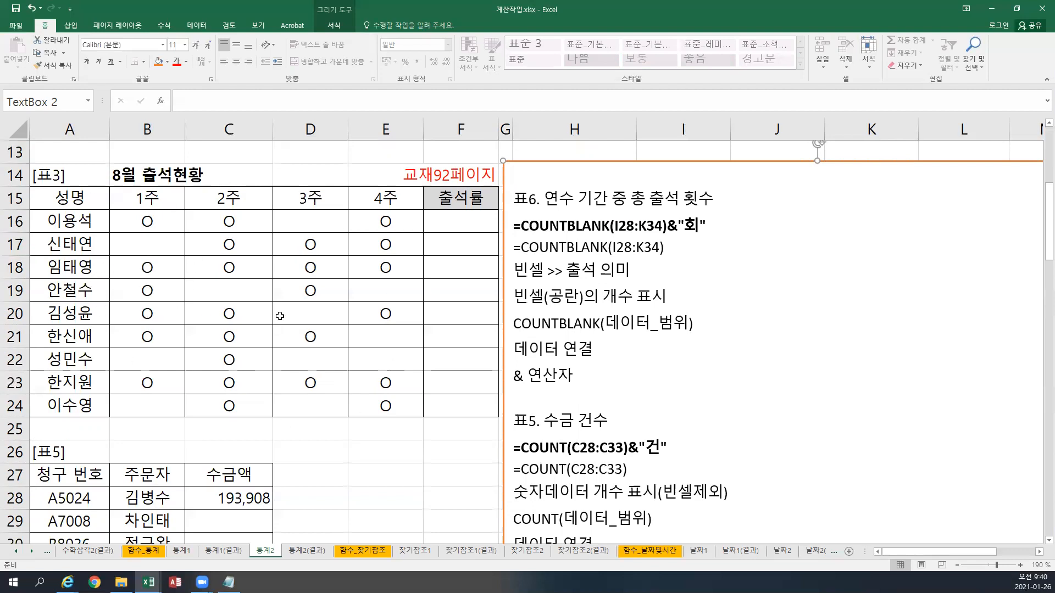
left_click(163, 220)
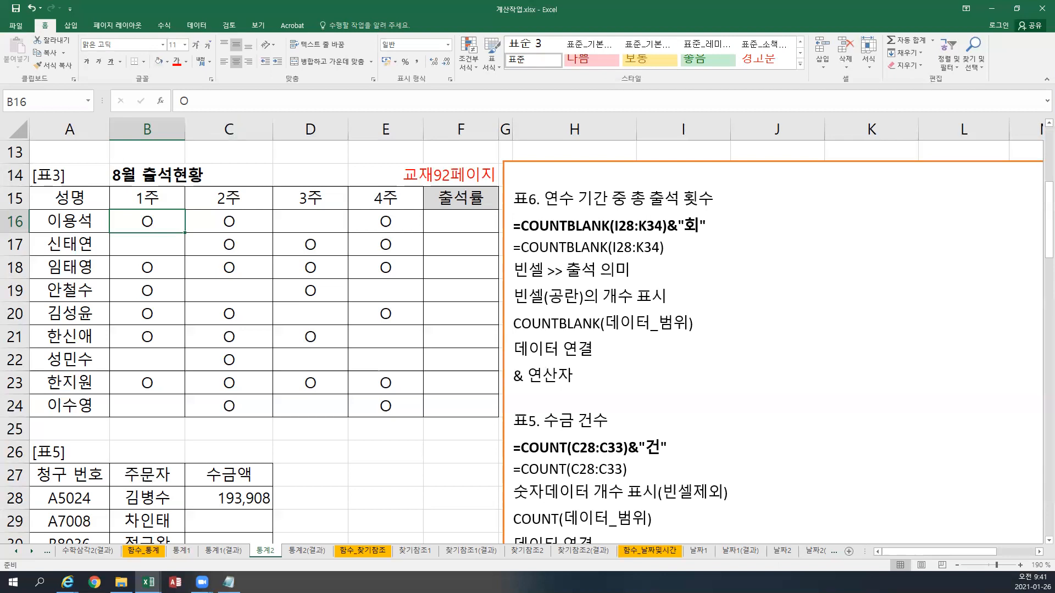
key("alt+Tab")
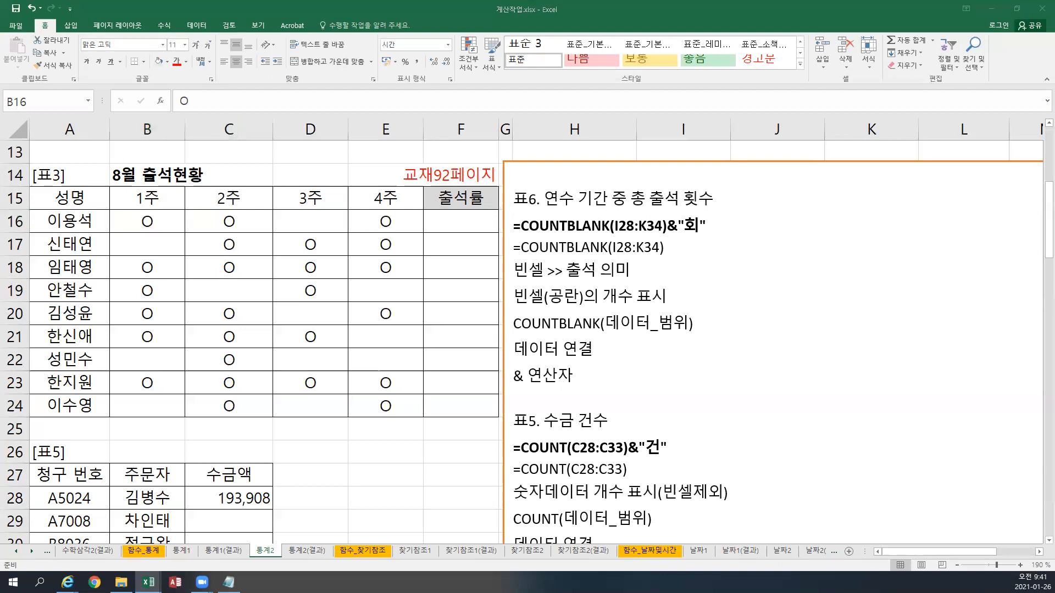
key("alt+Tab")
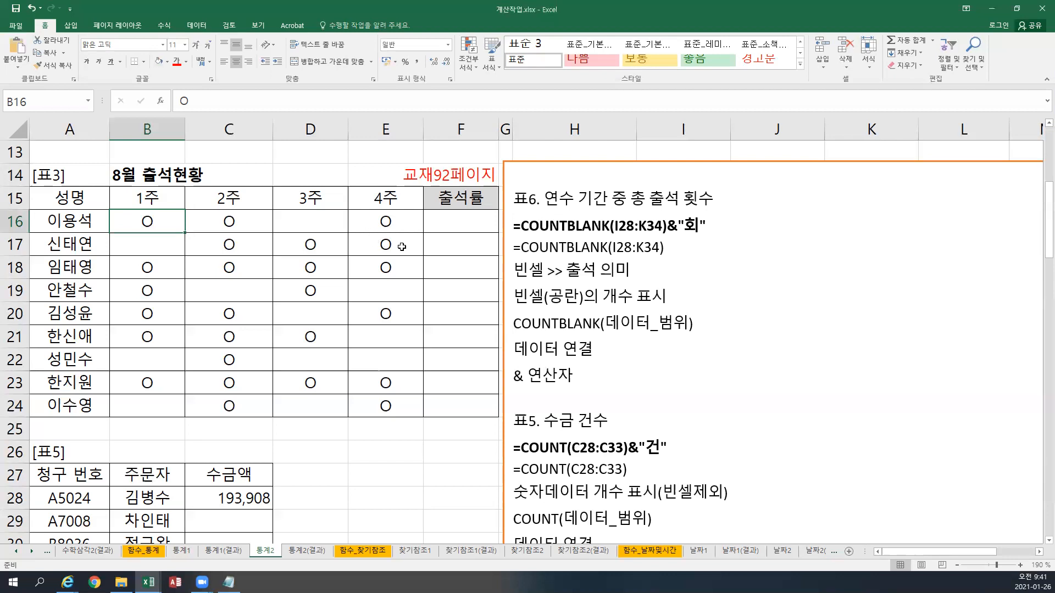
left_click(527, 177)
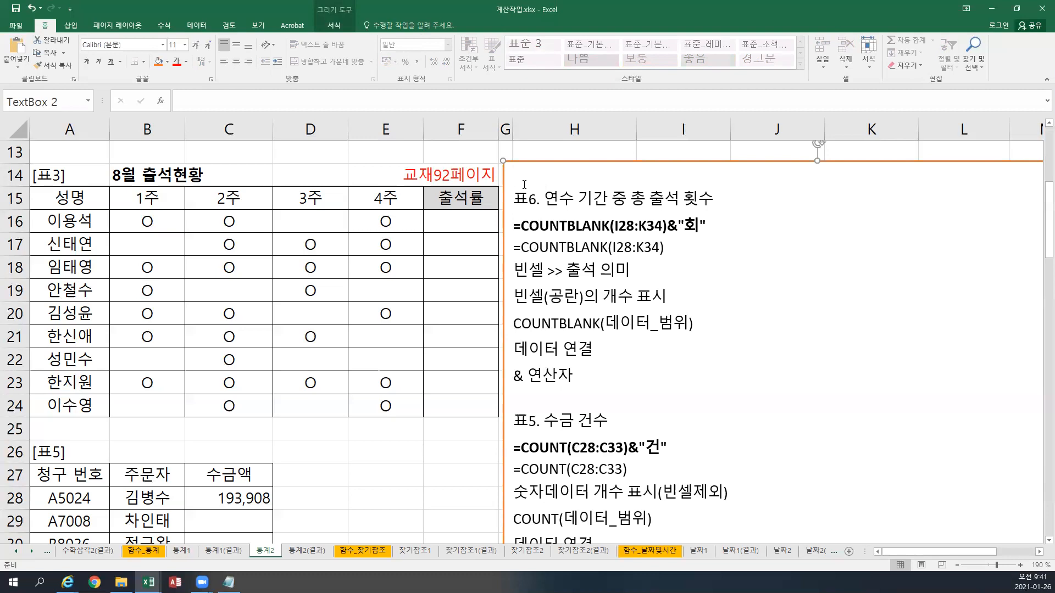
type("표3. 출석률 =CHOOSE(COUNTA(B16:E16),\"25%\",\"50%\",\"75%\",\"100%\") =COUNTA(B16:E16) 수식형태반복표시 >> 자동채우기1번사용 >> 상대/절대 O : 영문대문자, 출석 의미 문자 : \"25%\" \"50%\" \"75%\" \"100%\" 숫자 : 25% 50% 75% 100% 일련번호(1,2,3,...)에 해당하는 값 표시 CHOOSE(숫자_일련번호,값1,값2,값3,...) 데이터 개수  표시(빈셀제외) COUNTA(데이터_범위)")
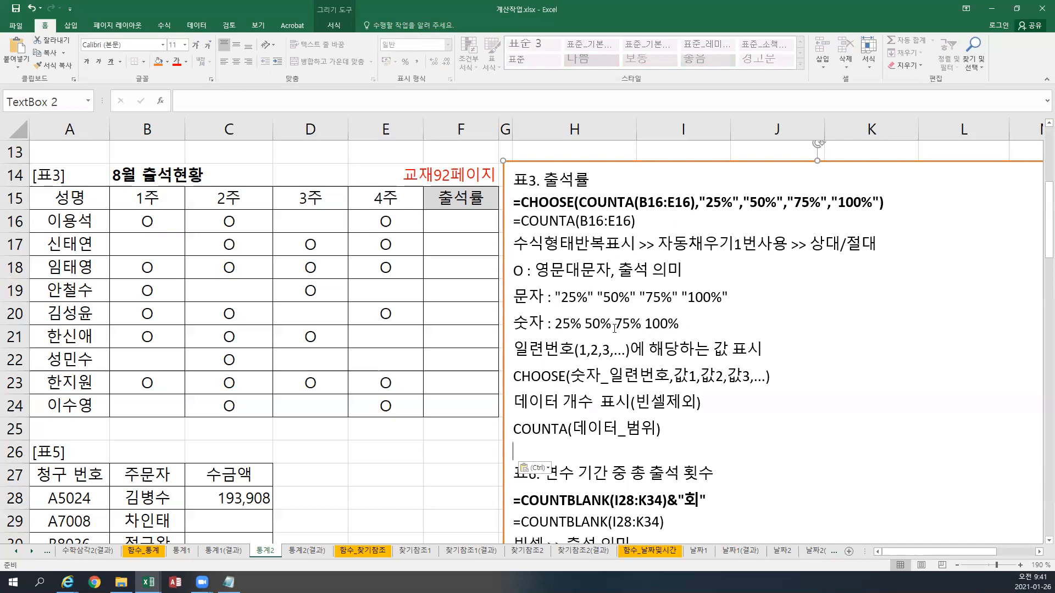
left_click_drag(555, 328, 597, 297)
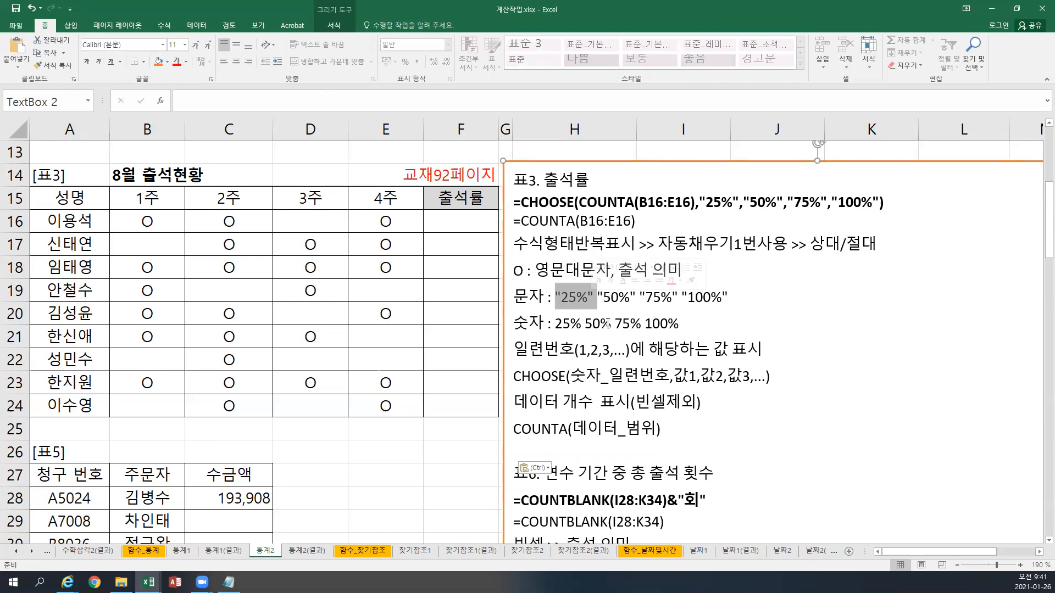
- Enter =COUNTA(B16:E16) in F16 of the 출석률 column and fill it down to F24
left_click(458, 224)
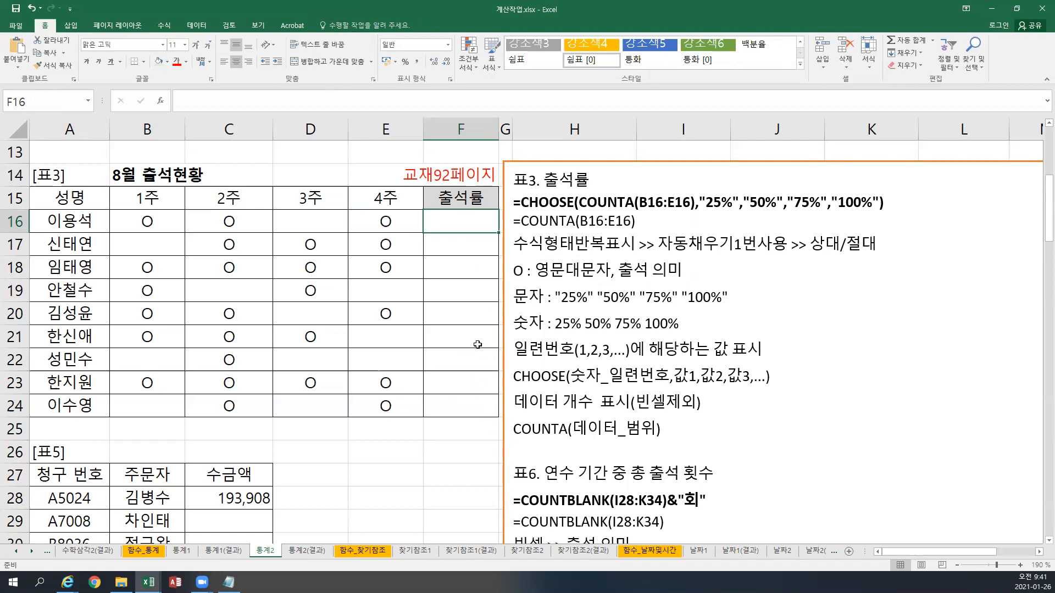
type("=")
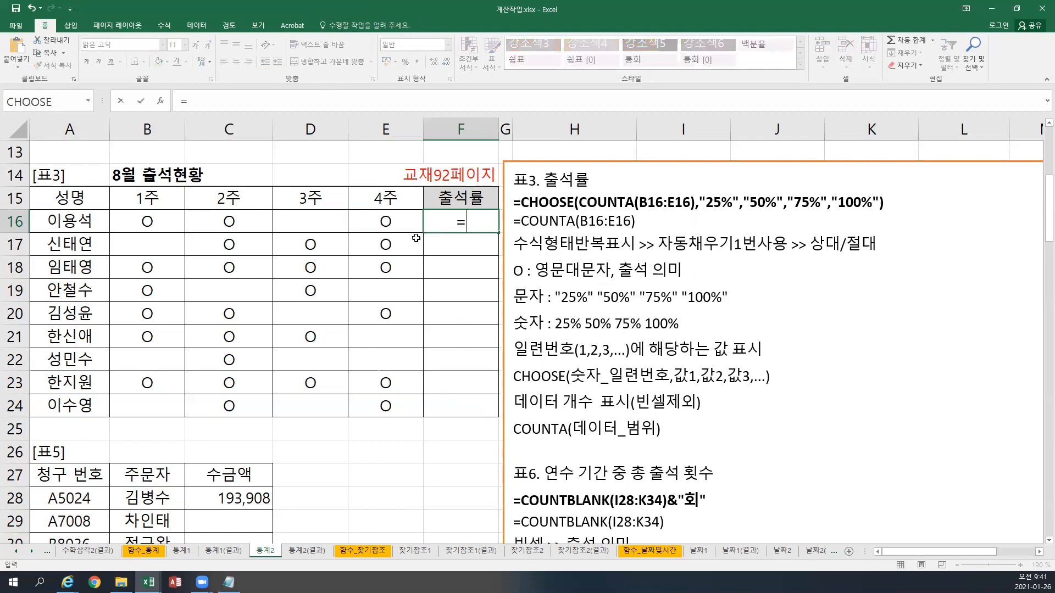
type("ㅊ")
key("BackSpace")
type("COUN")
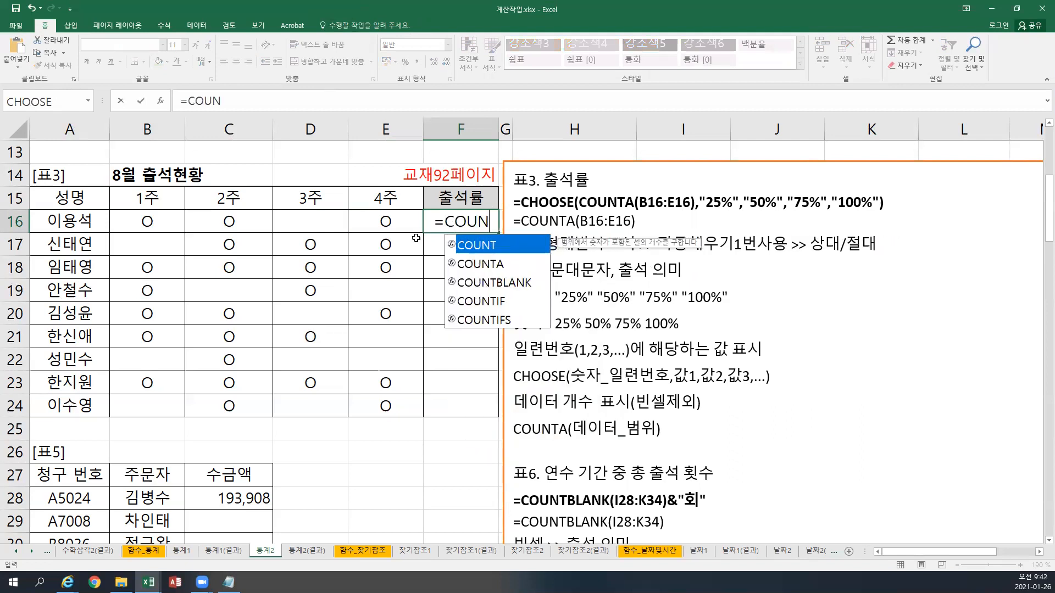
type("TA(")
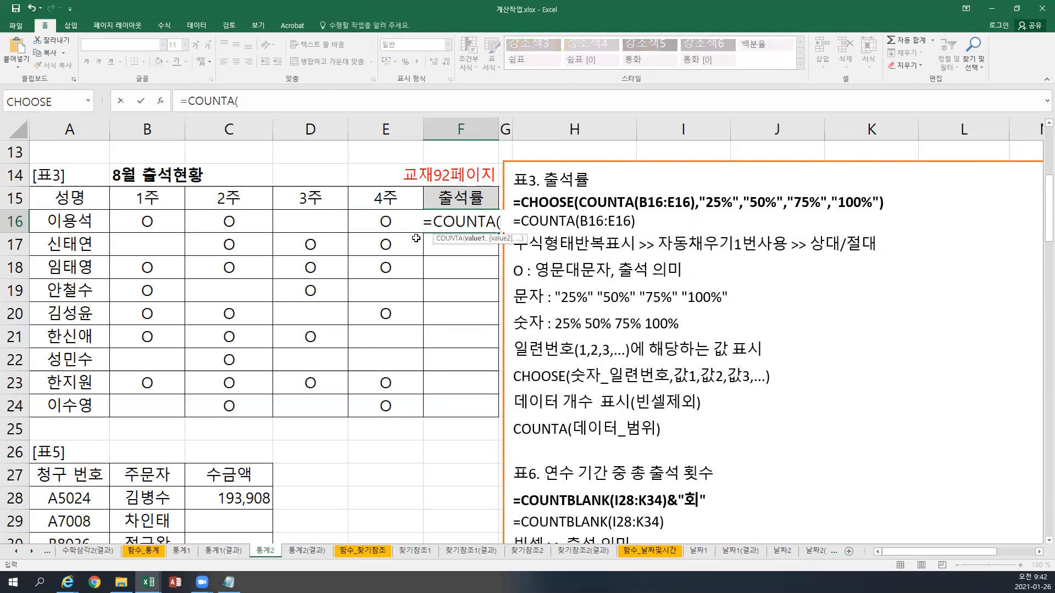
left_click_drag(146, 225, 353, 230)
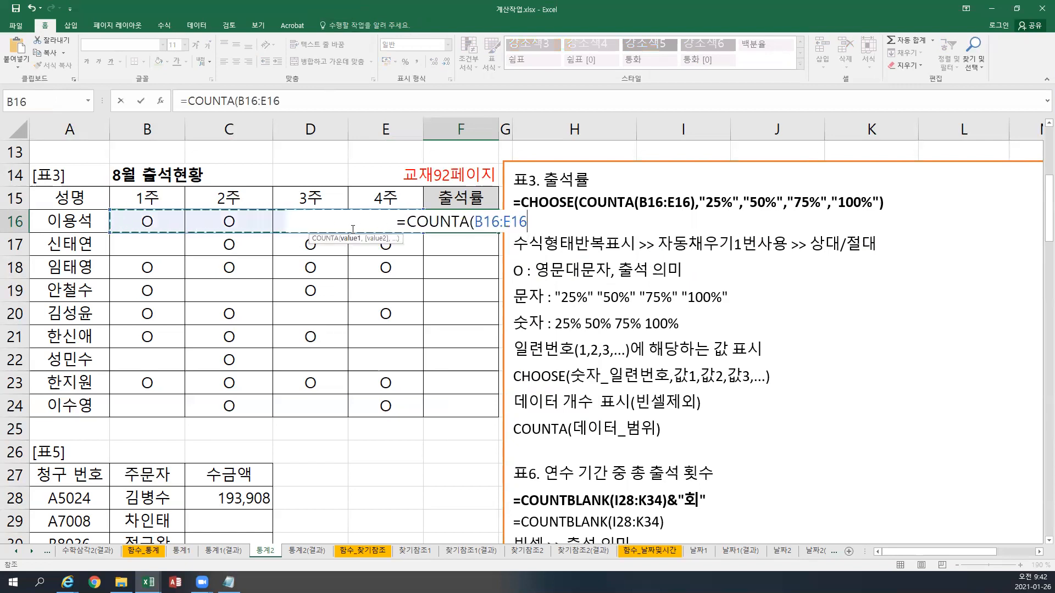
type(")")
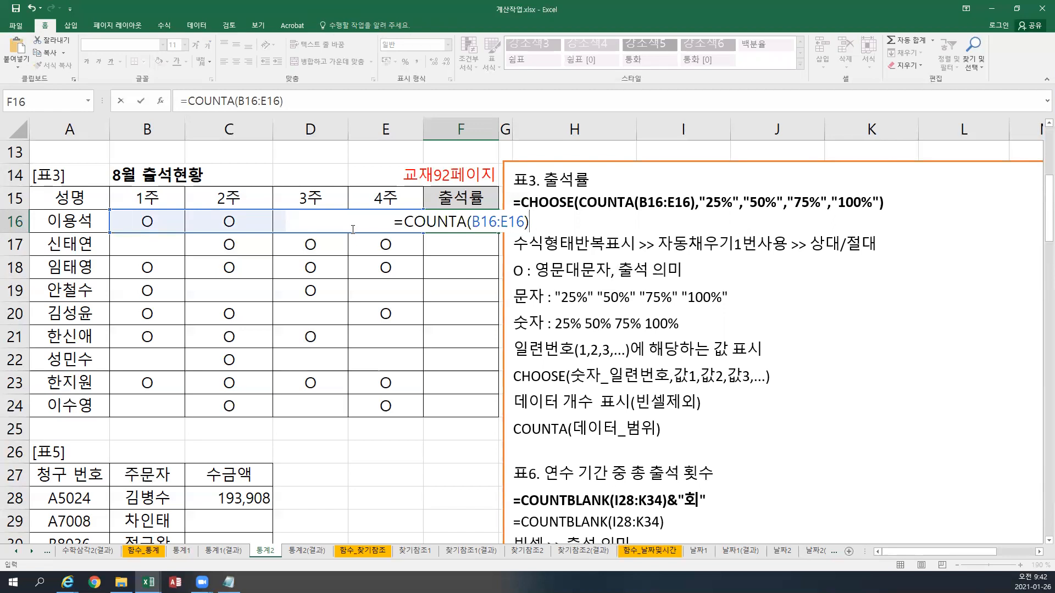
key("Return")
key("Up")
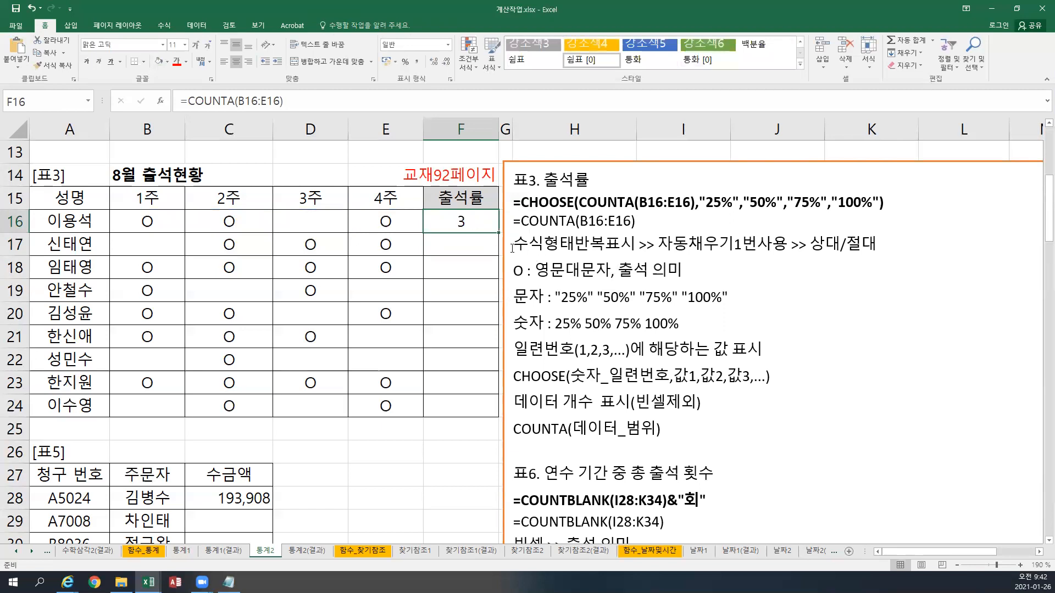
left_click_drag(499, 233, 501, 417)
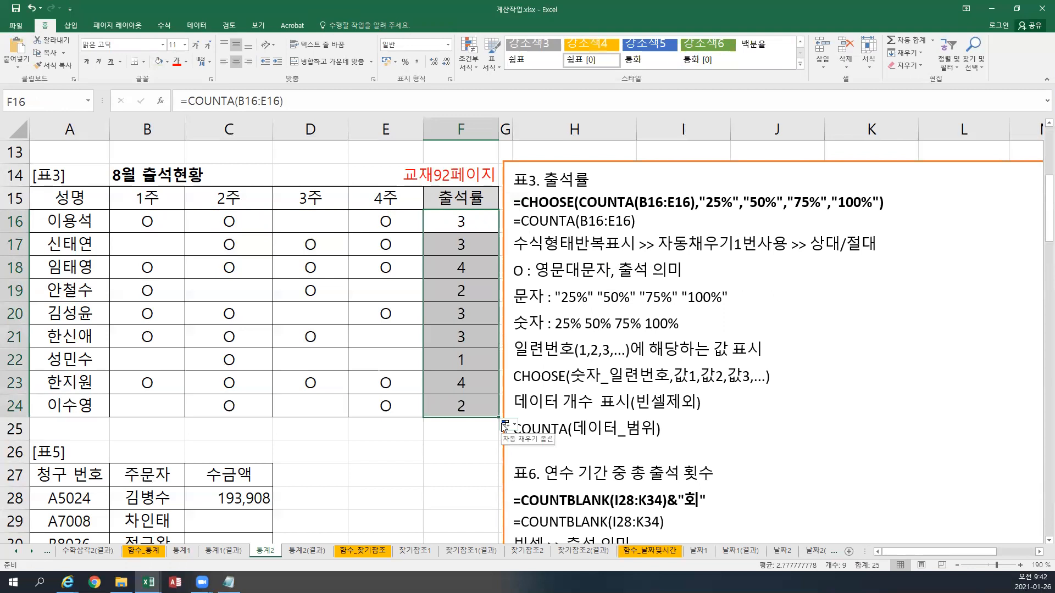
- Wrap the COUNTA formula in F16 in a CHOOSE function so that the count serves as its index number
left_click(450, 222)
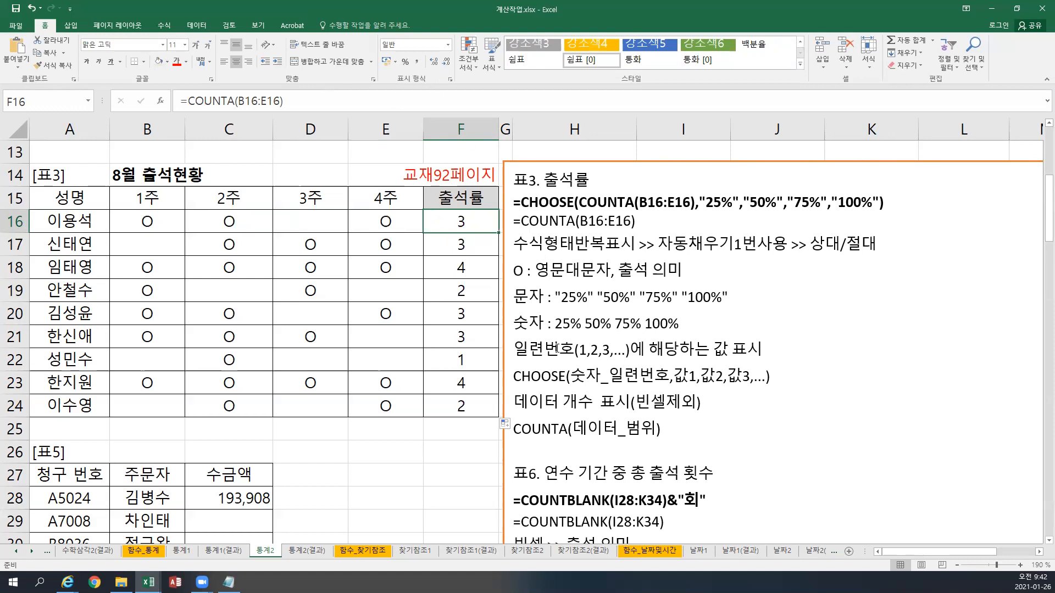
double_click(449, 217)
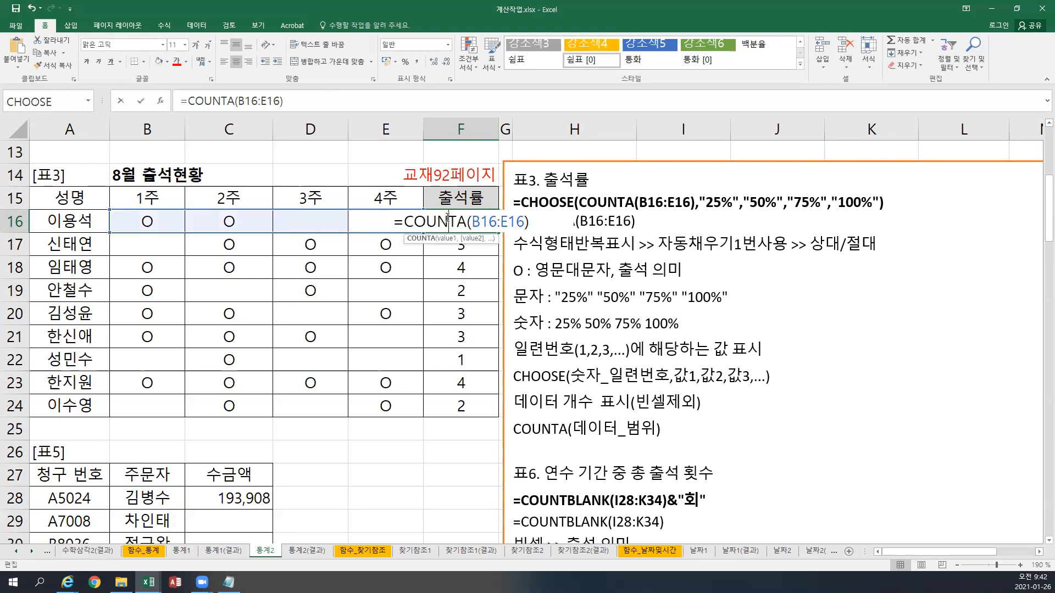
key("Home")
key("Right")
type("CHOOSE(")
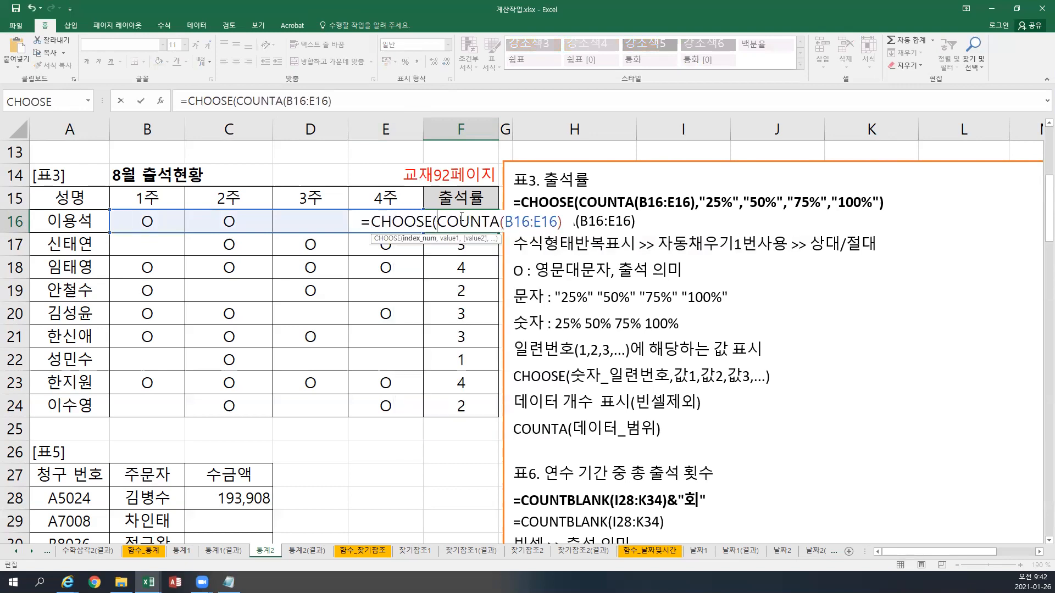
left_click_drag(438, 220, 563, 221)
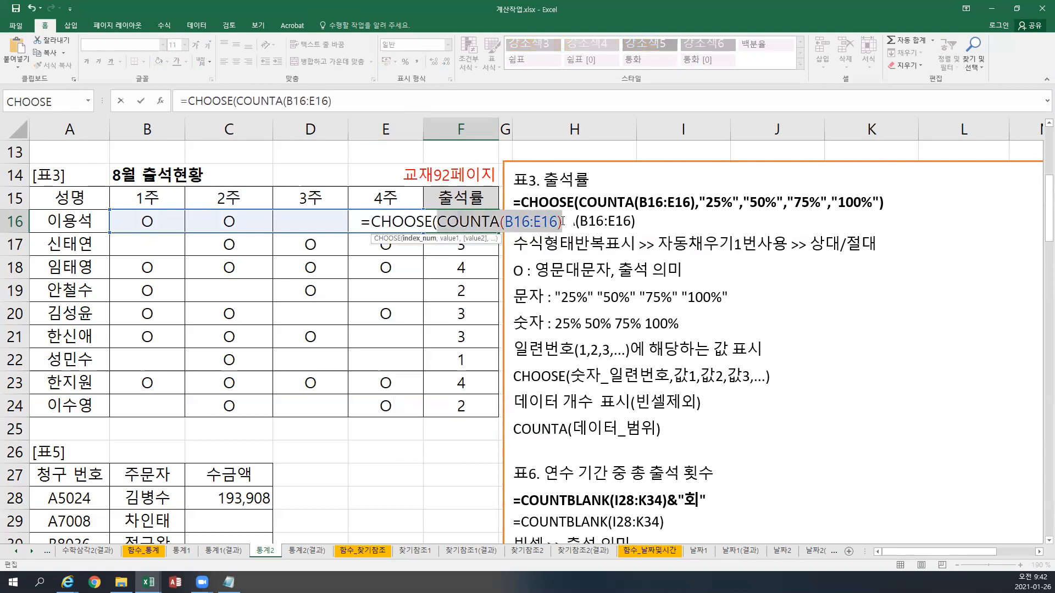
left_click(563, 220)
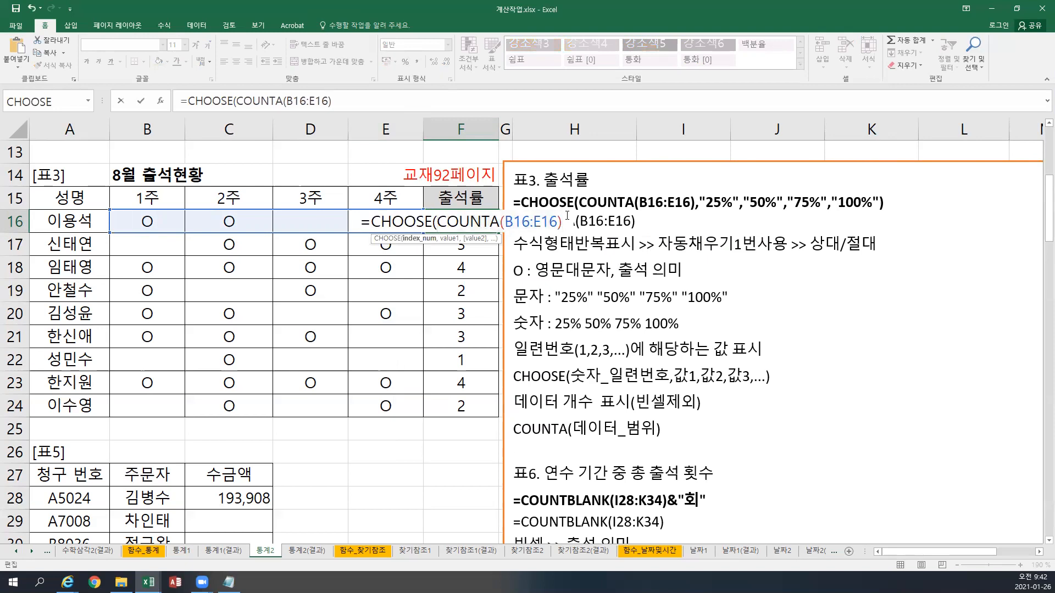
- Complete the CHOOSE formula in F16 with the values "25%","50%","75%","100%" and fill it down to F24
type(",")
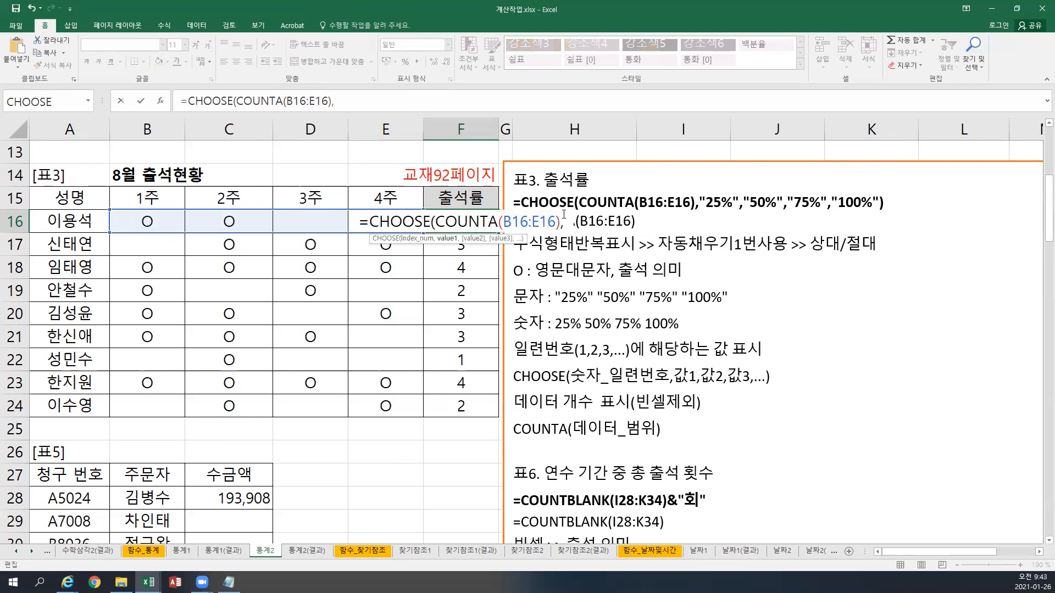
type("\"2")
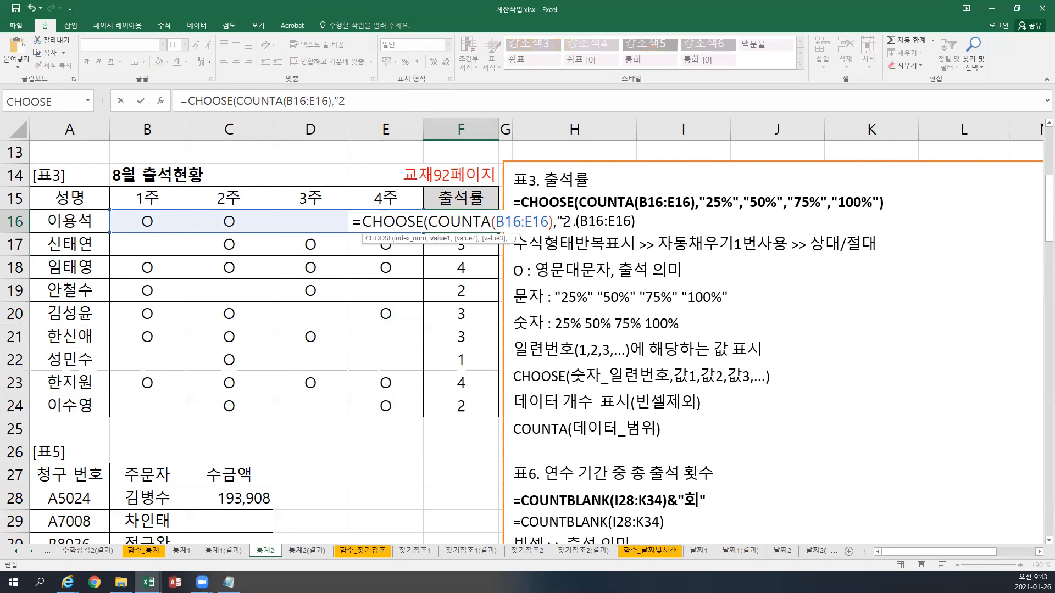
type("5%\",\"")
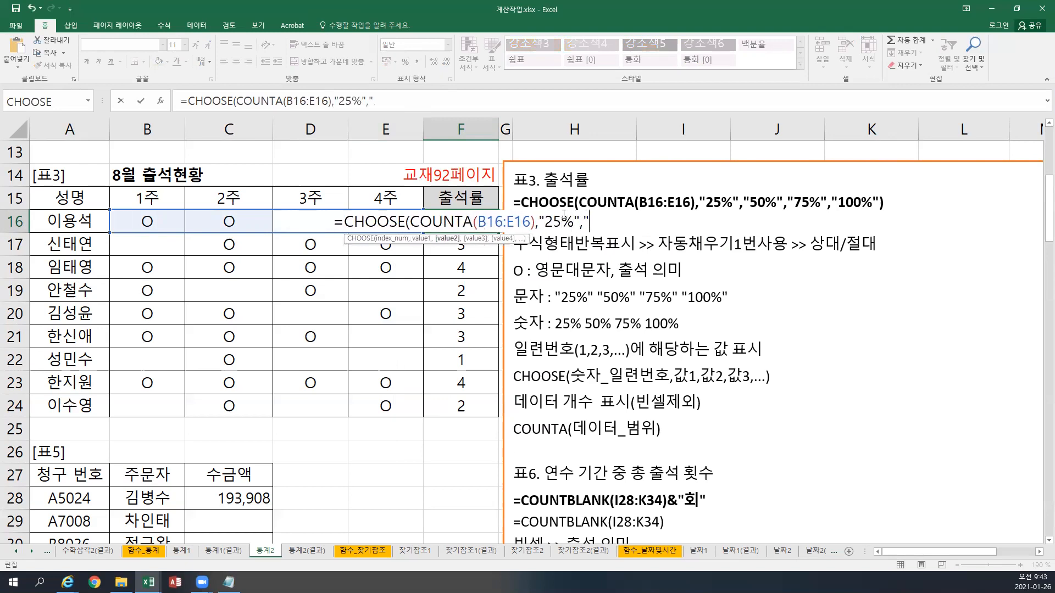
type("50")
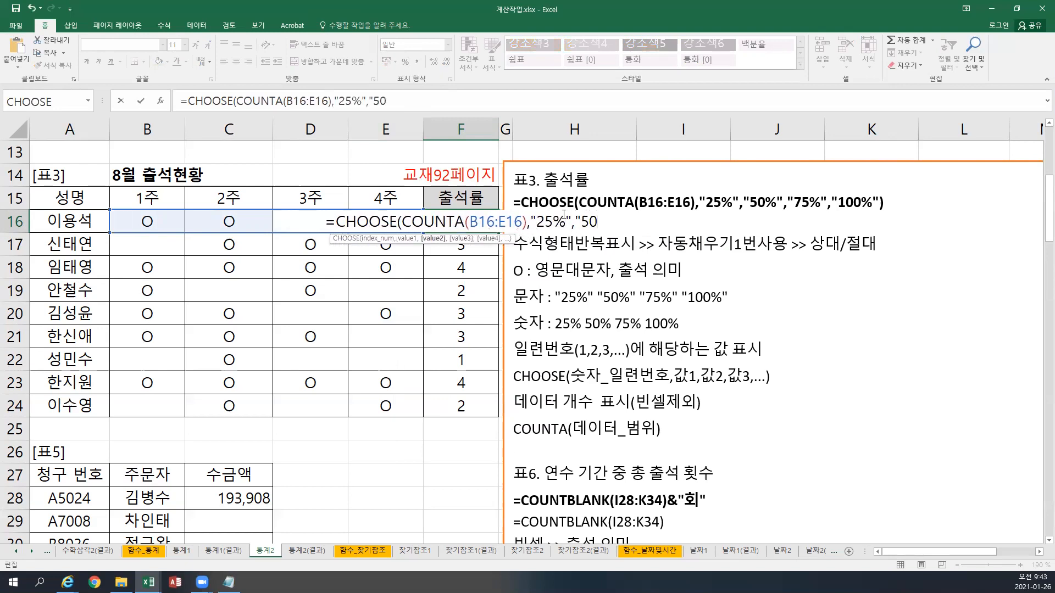
type("%\",\"")
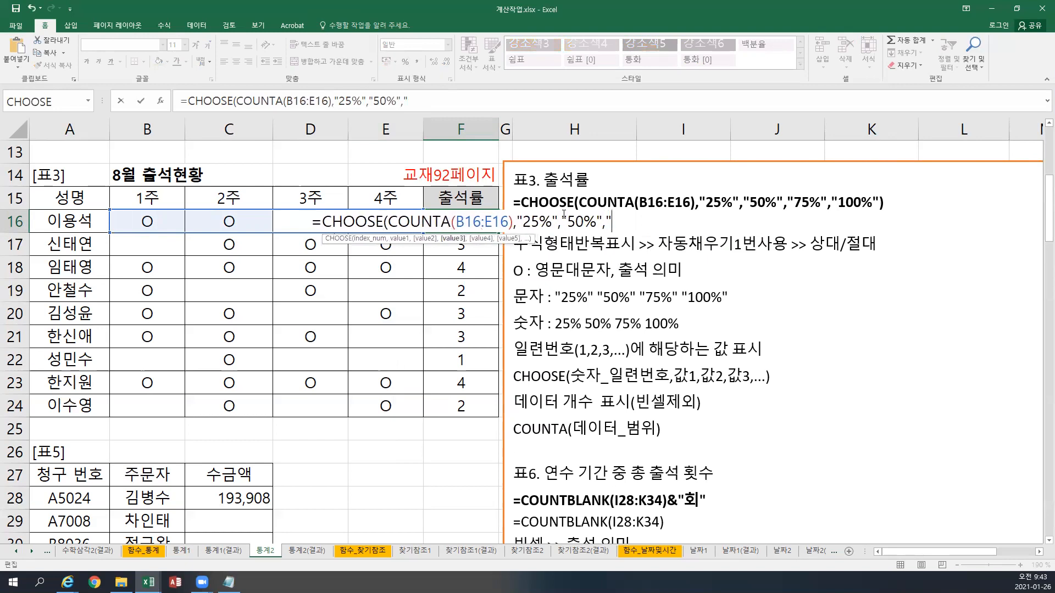
type("75")
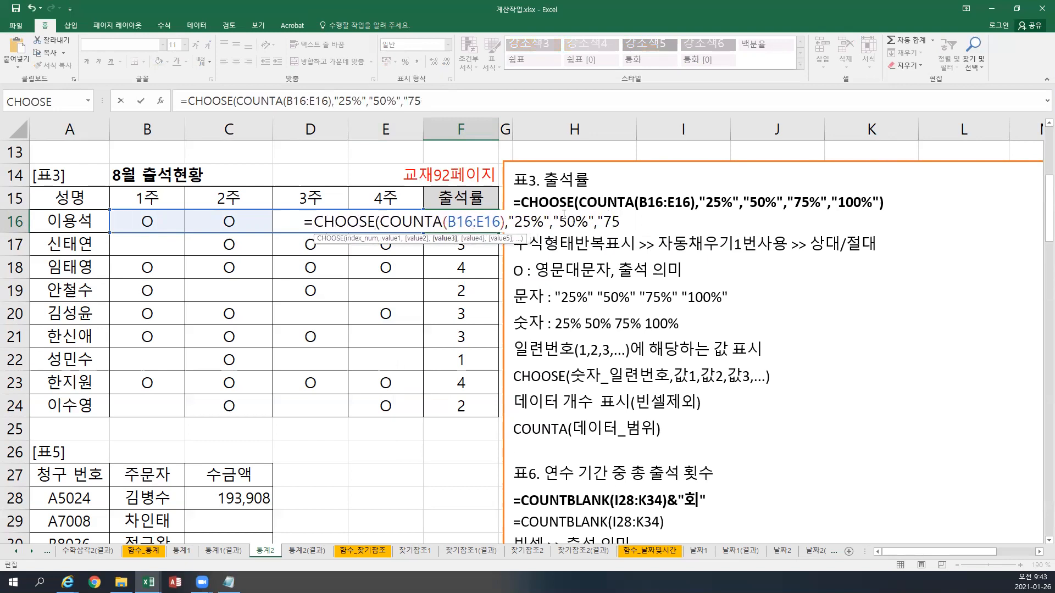
type("%\"")
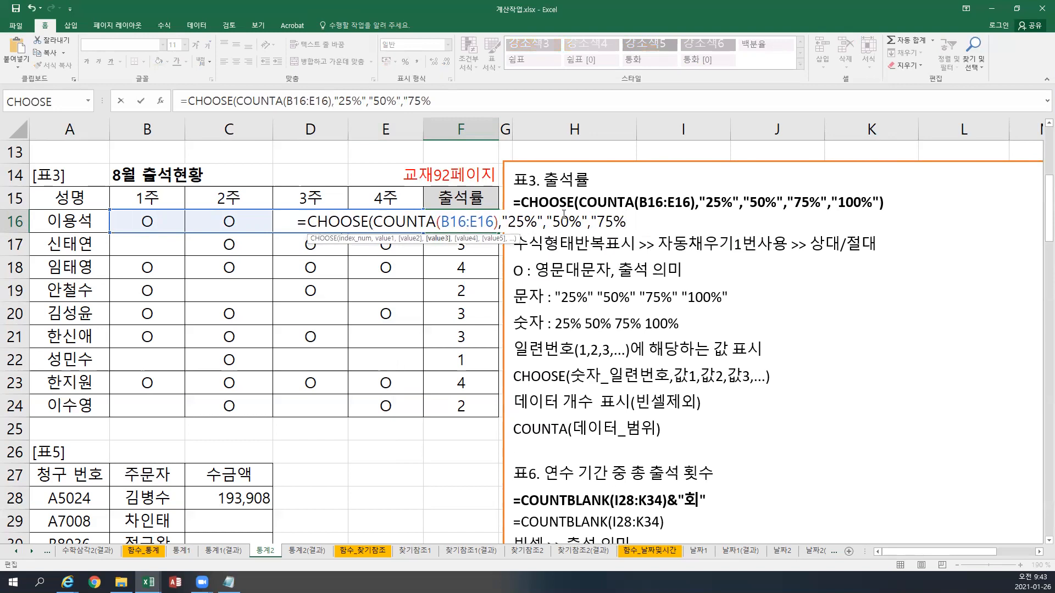
type(",")
type("\"100")
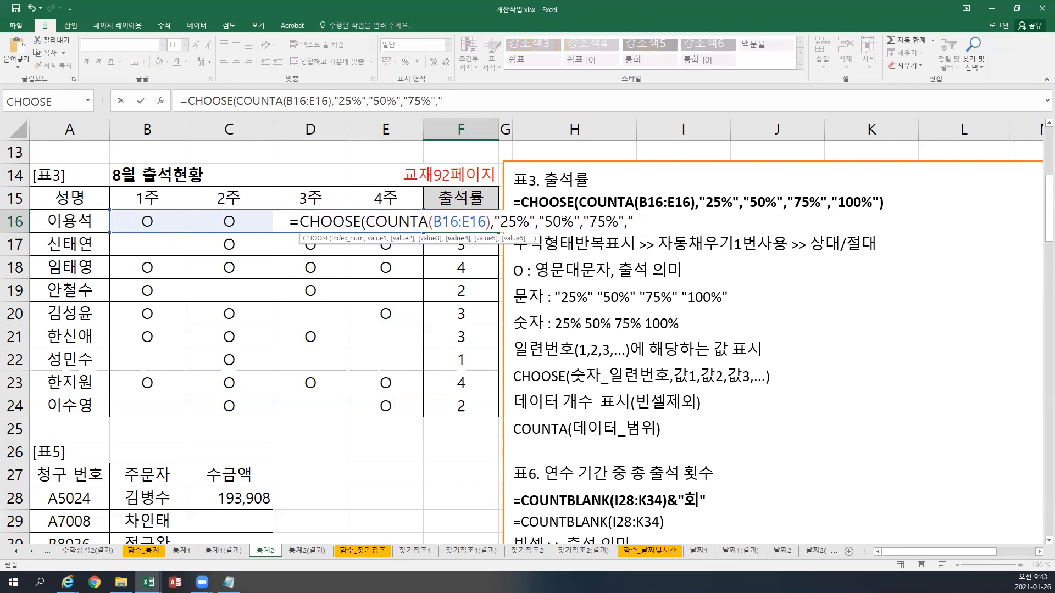
type("%\")")
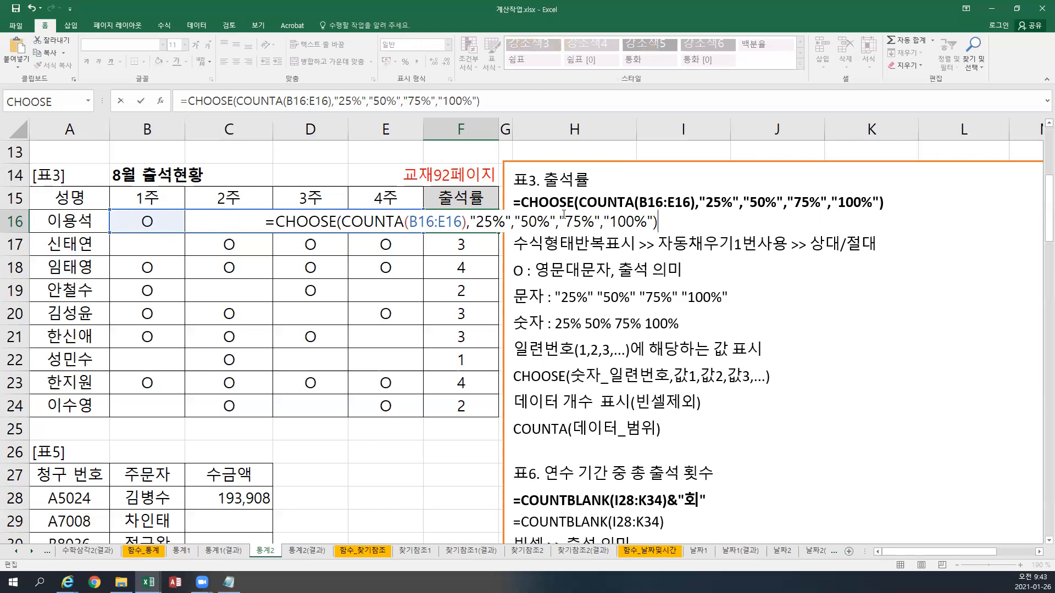
key("Return")
key("Up")
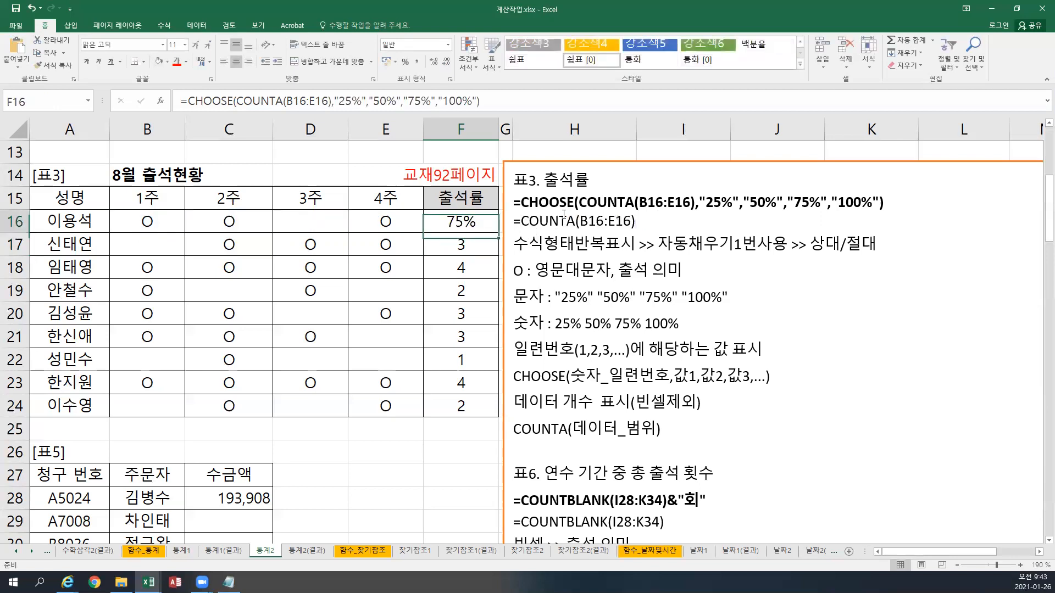
left_click_drag(497, 231, 476, 419)
left_click(472, 216)
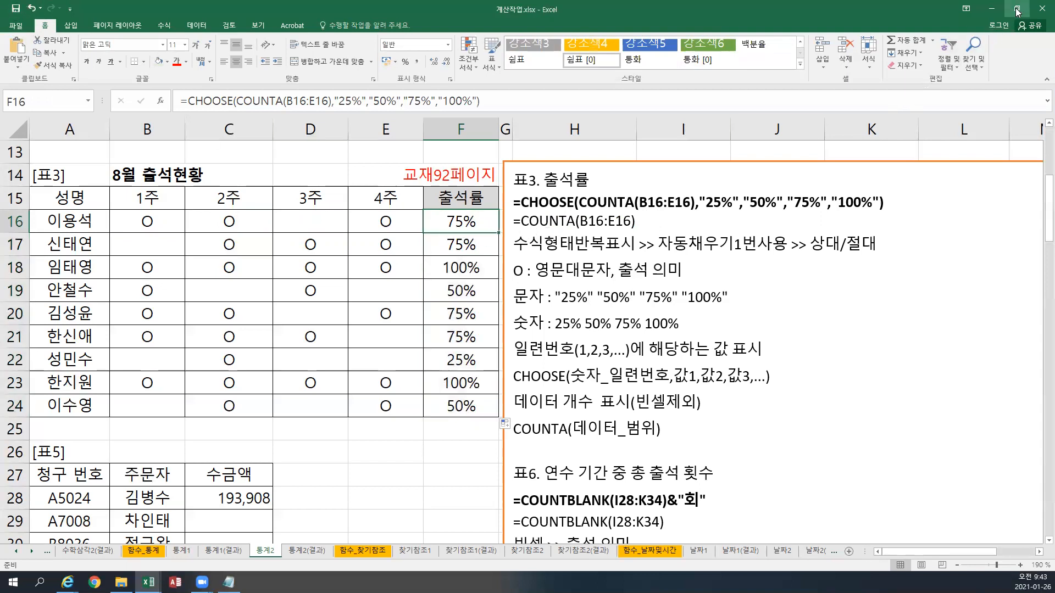
- Return to sheet 함수_찾기참조 and show it in a maximized window
left_click(349, 551)
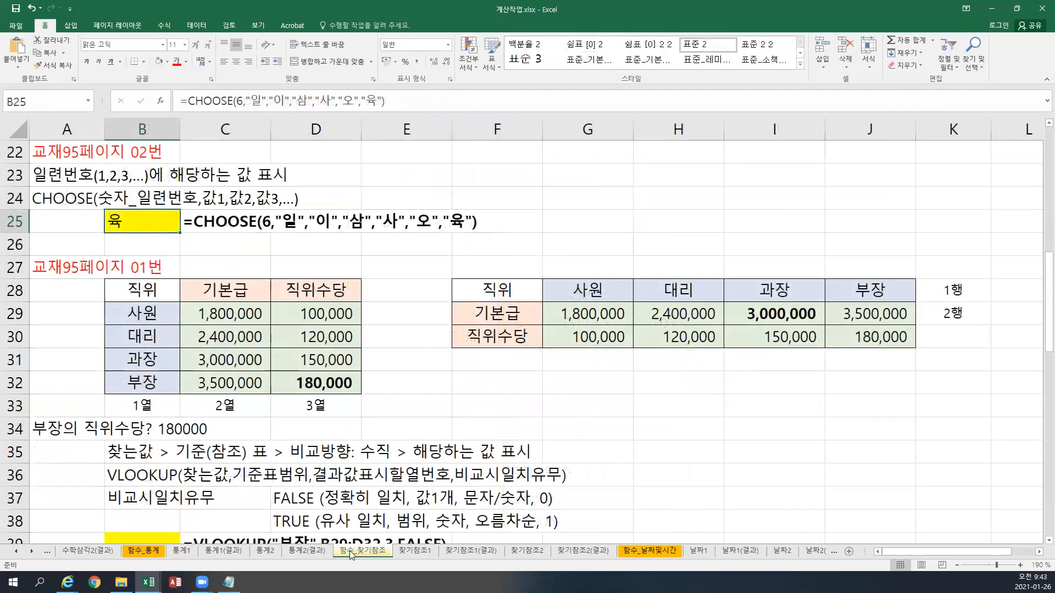
left_click(273, 552)
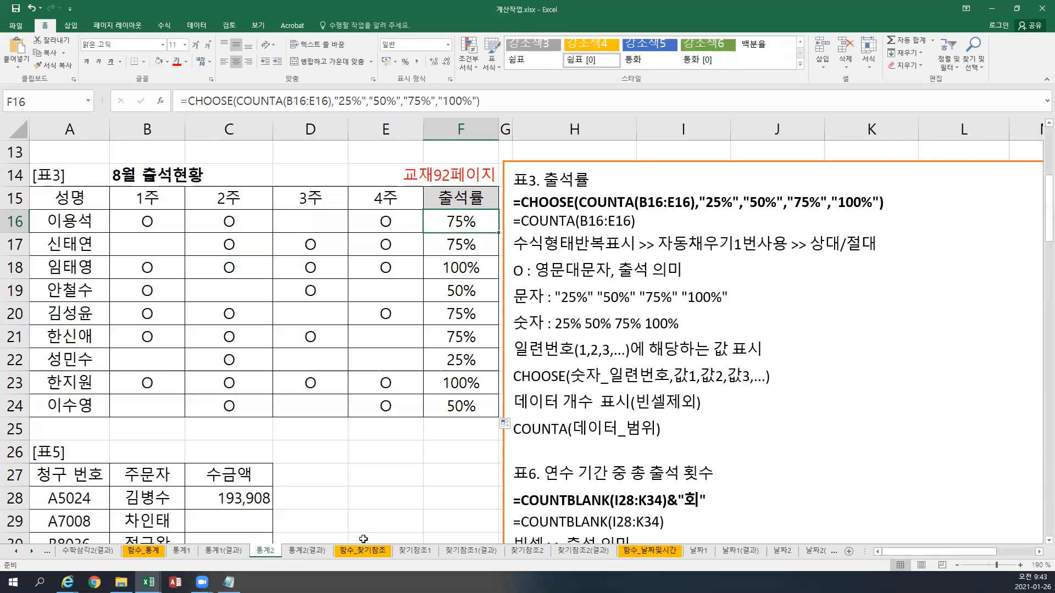
left_click(1018, 8)
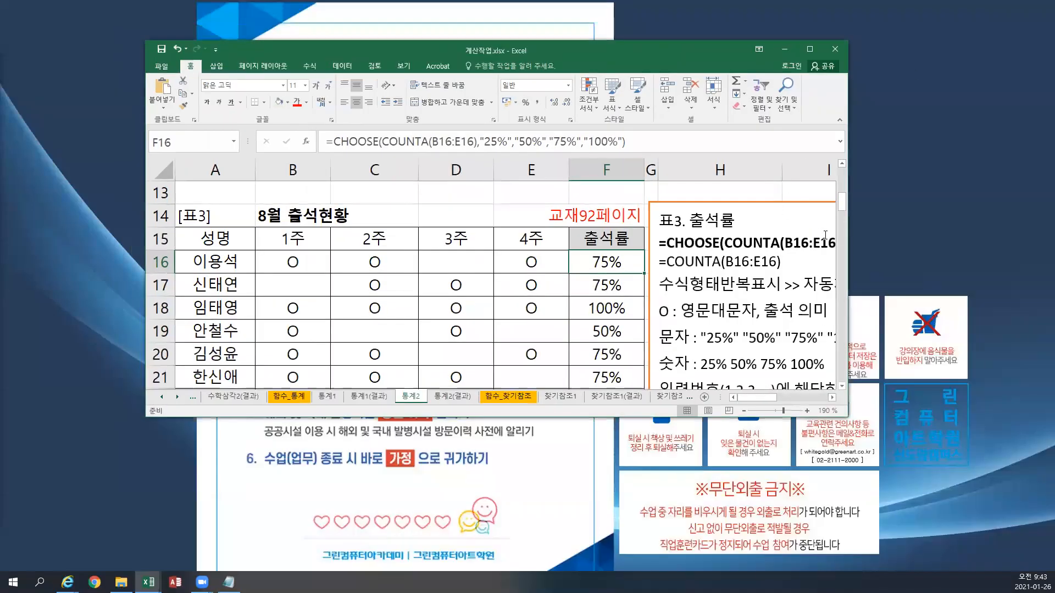
left_click(513, 399)
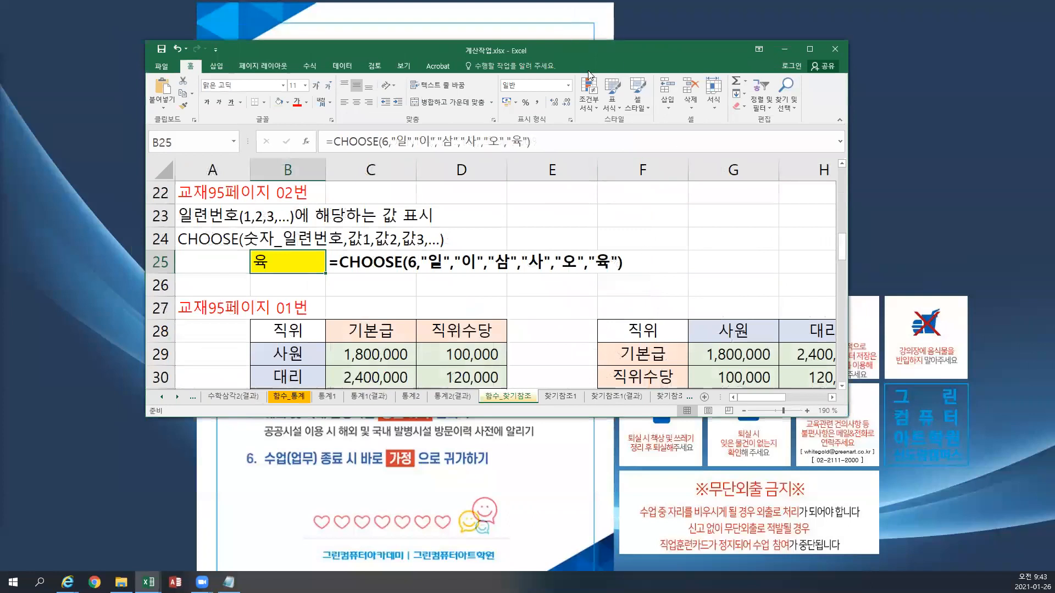
double_click(585, 49)
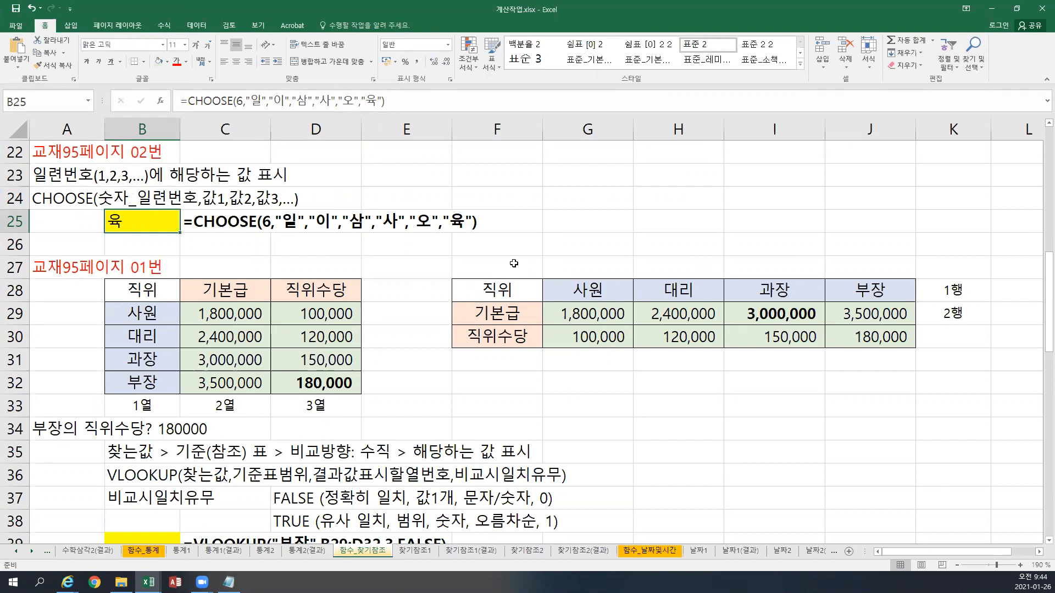
- Split the window above row 34 so the 직위 tables and the VLOOKUP notes form separate panes
scroll(514, 260, "down", 1)
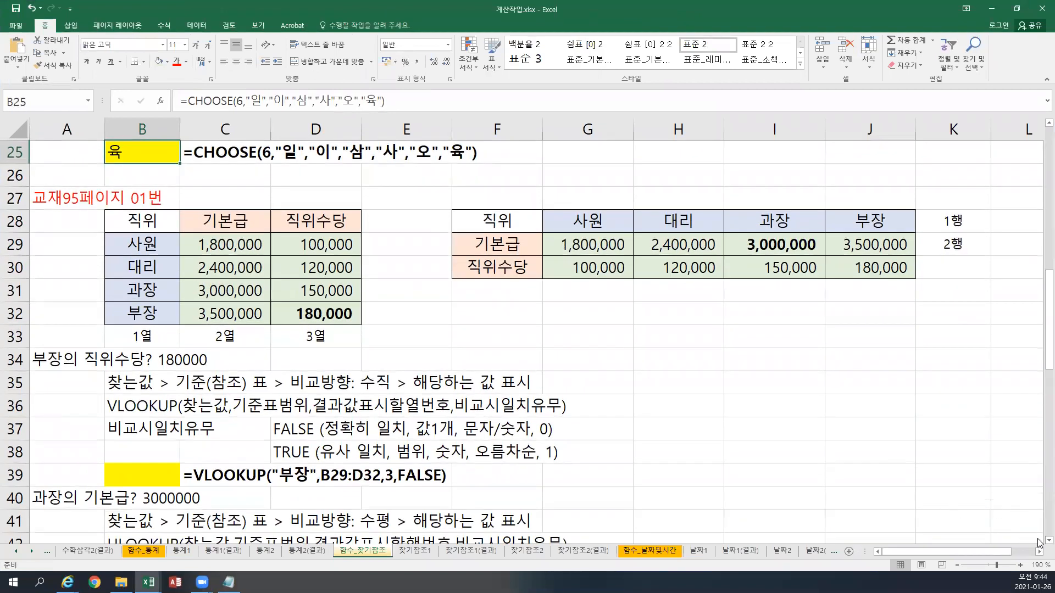
scroll(1038, 548, "down", 1)
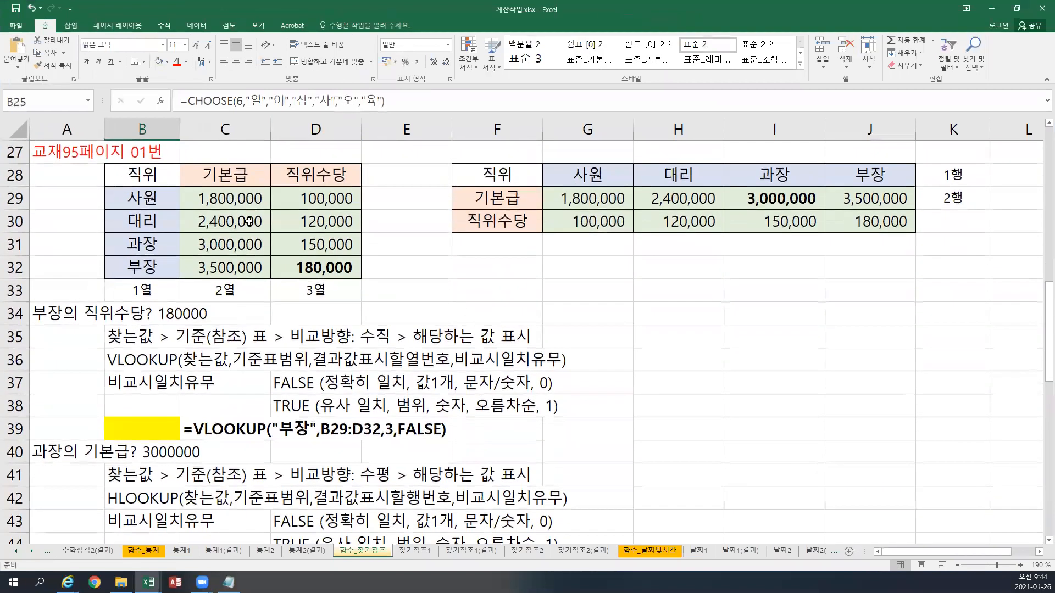
left_click(86, 168)
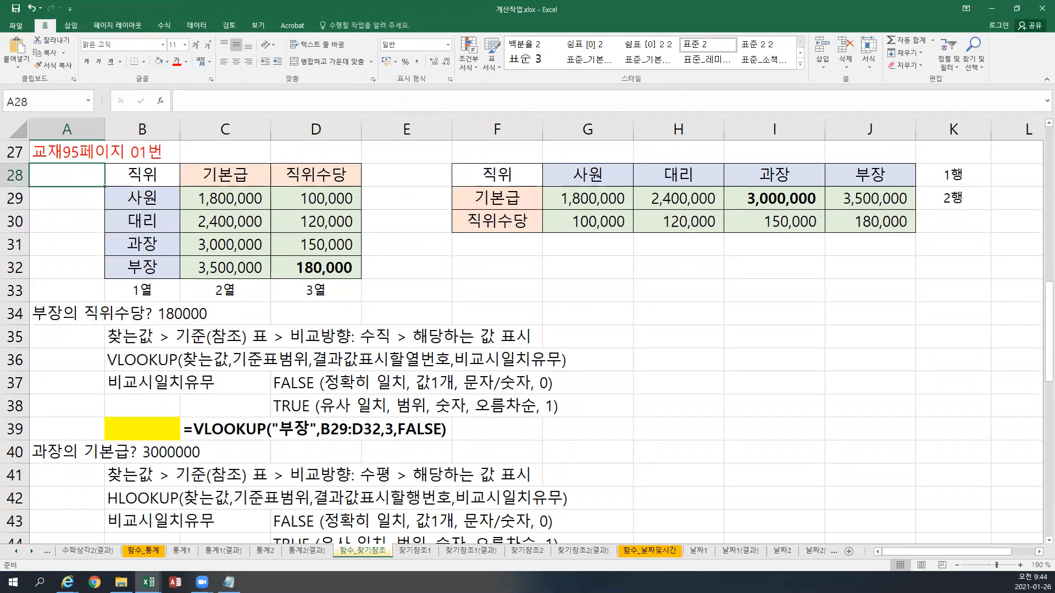
left_click(50, 259)
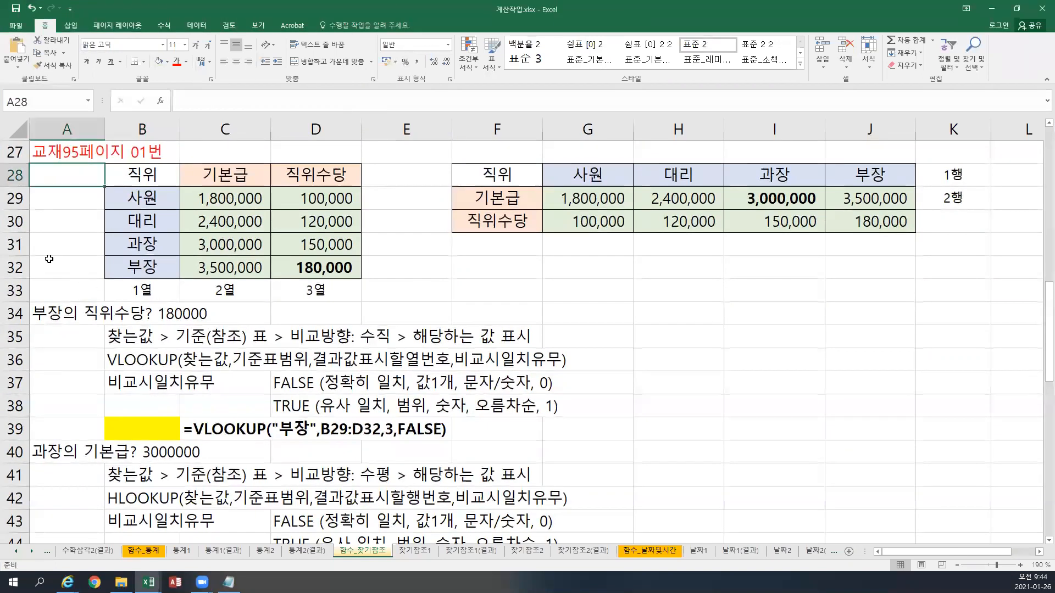
left_click(16, 319)
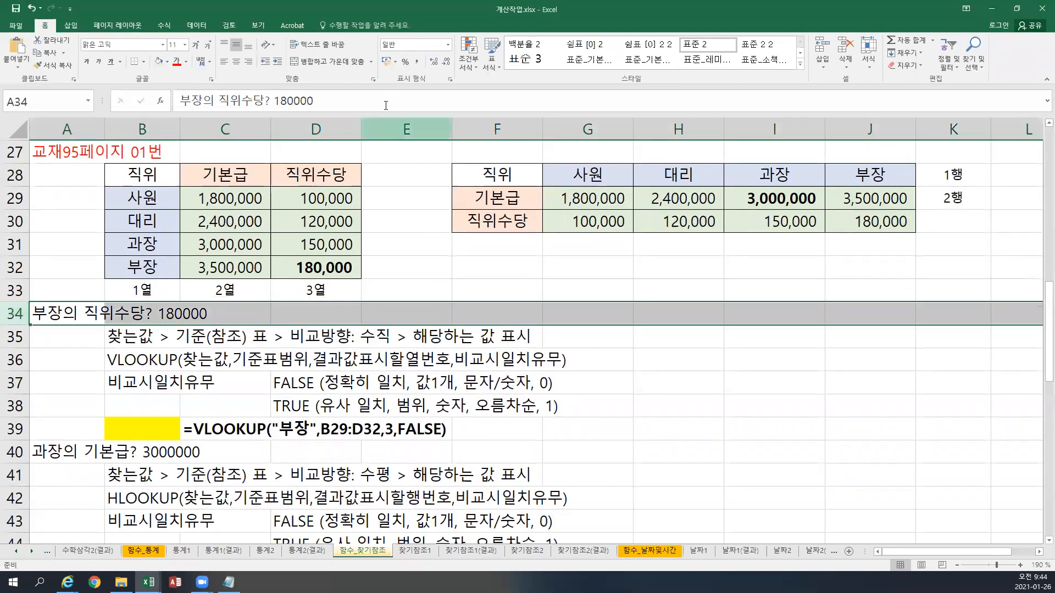
left_click(262, 26)
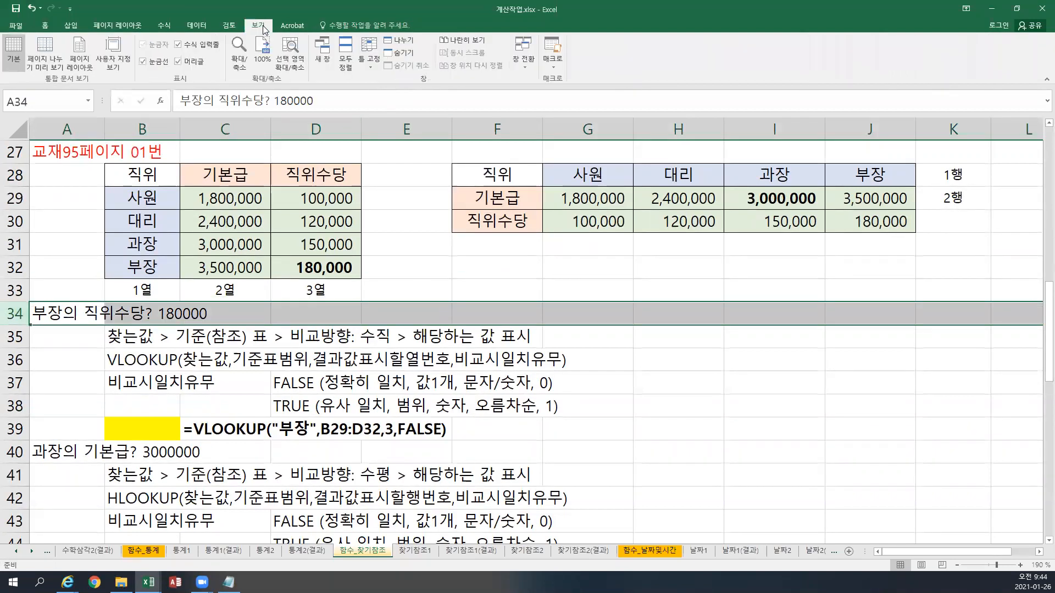
left_click(404, 40)
- Examine the salary table B28:D32, matching each 직위 with its 직위수당 value in column D
left_click_drag(139, 177, 305, 260)
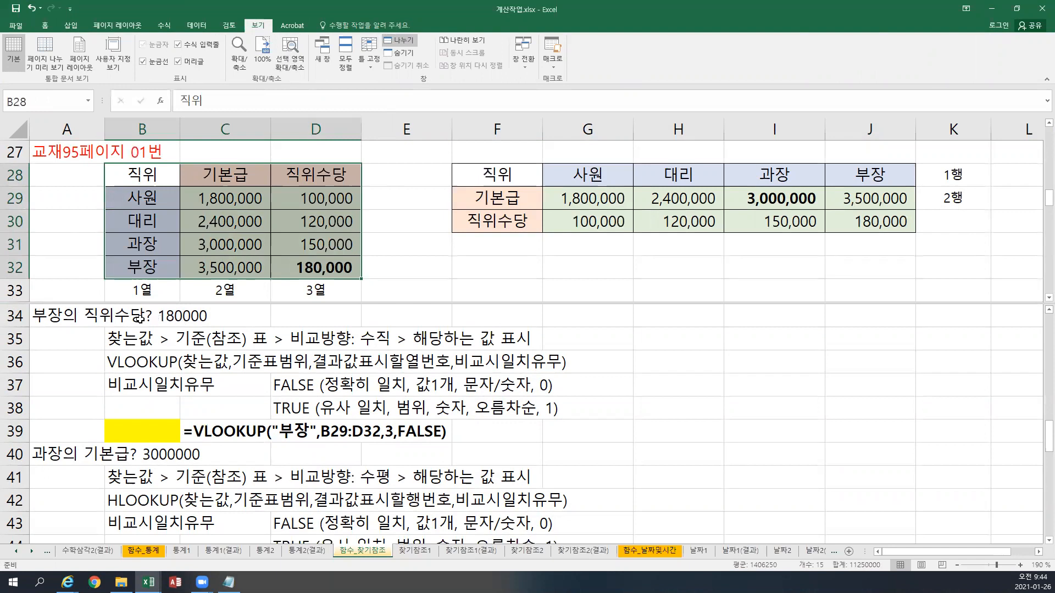
left_click(293, 266)
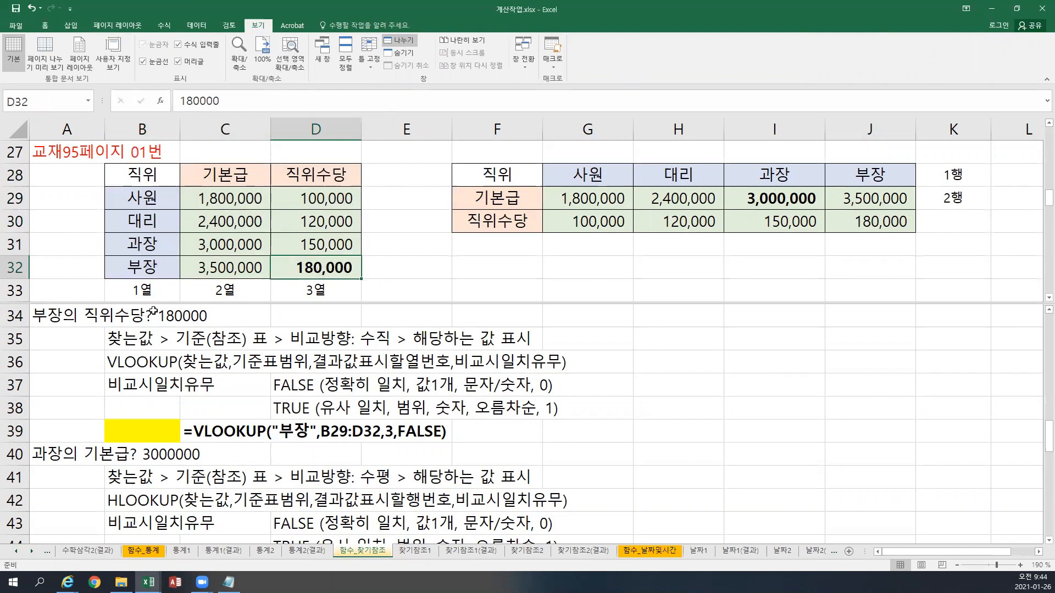
left_click(285, 244)
left_click(163, 224)
left_click(303, 227)
left_click(170, 202)
left_click(291, 208)
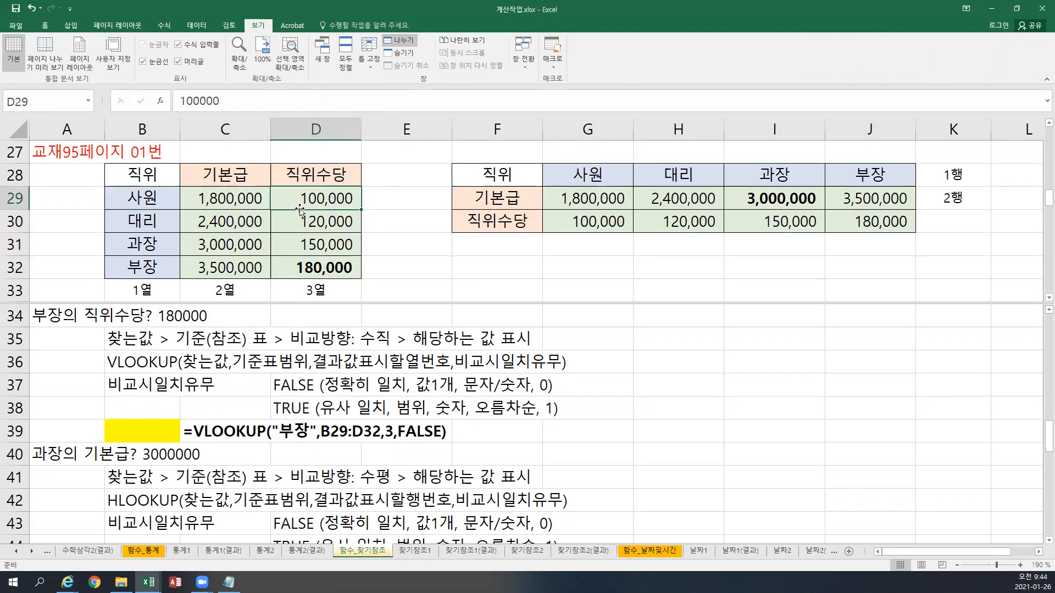
left_click_drag(303, 210, 287, 265)
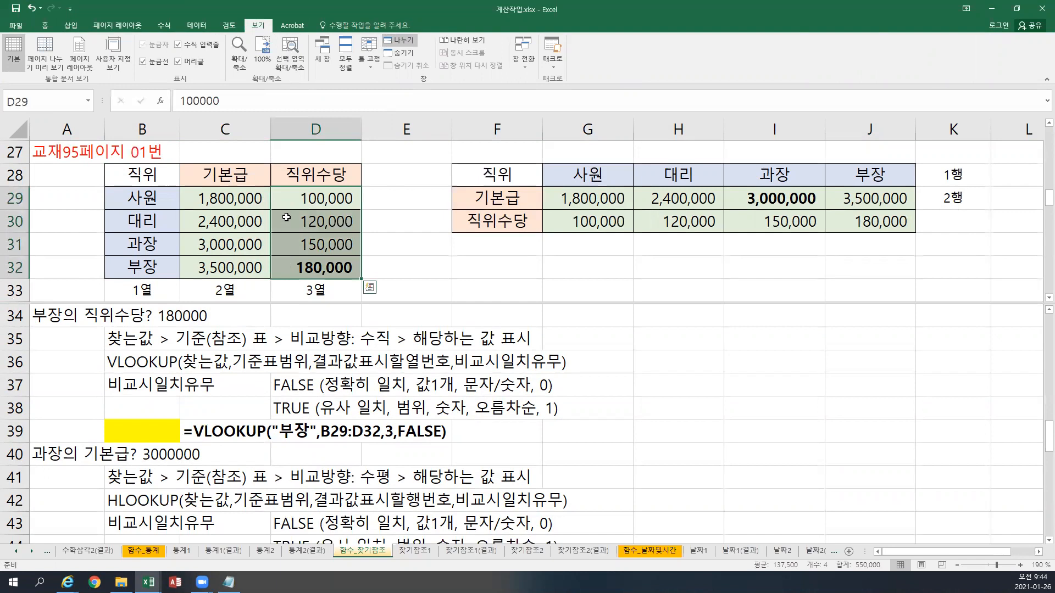
left_click(96, 346)
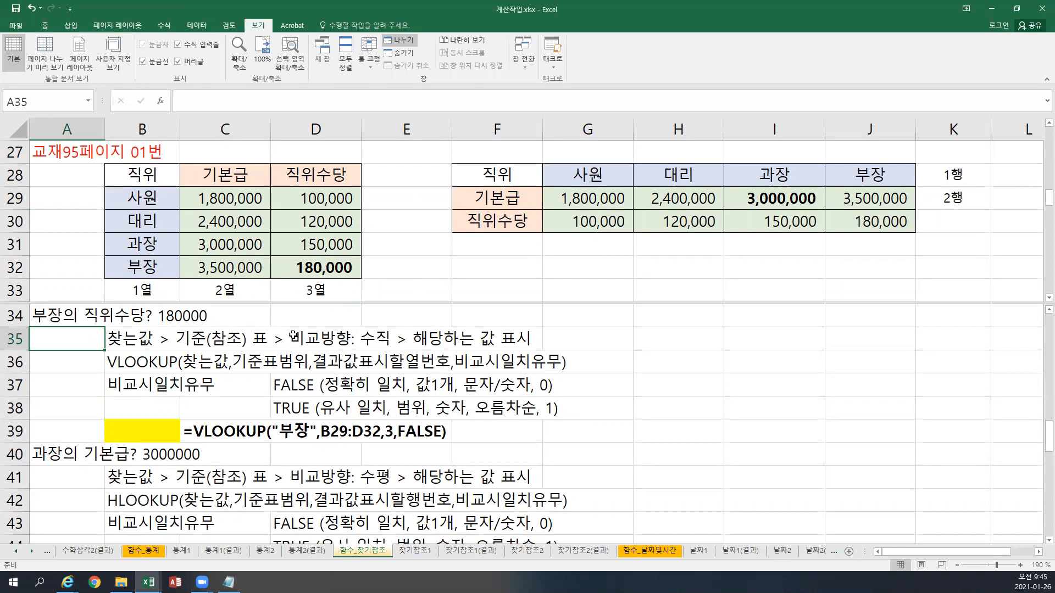
- Trace the vertical lookup down the 직위 entries from 사원 to 부장 and across to the 직위수당 in D32
left_click(156, 205)
key("Down")
key("Down")
key("Down")
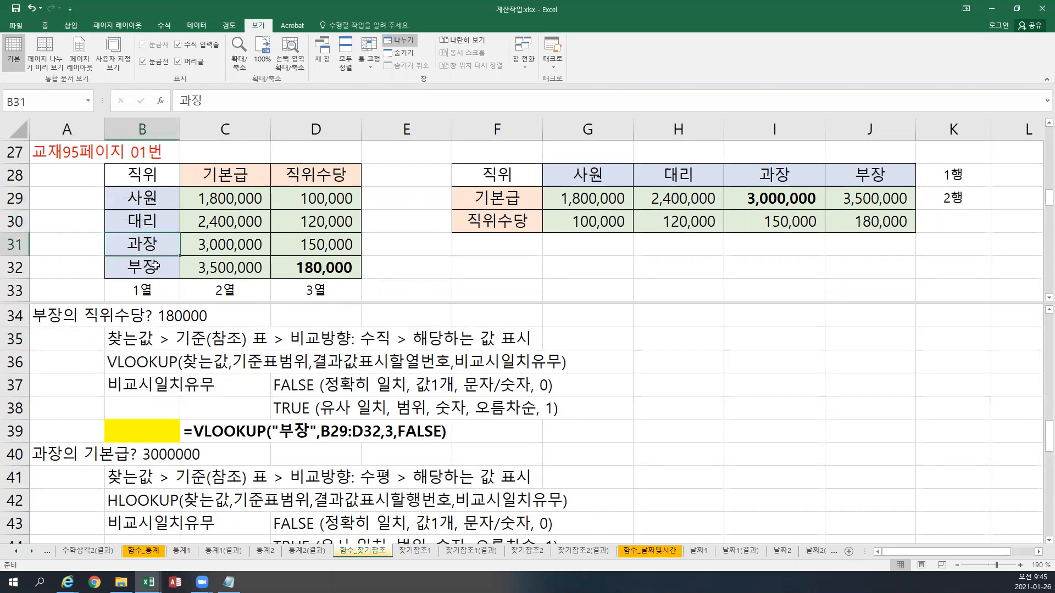
left_click_drag(150, 199, 153, 268)
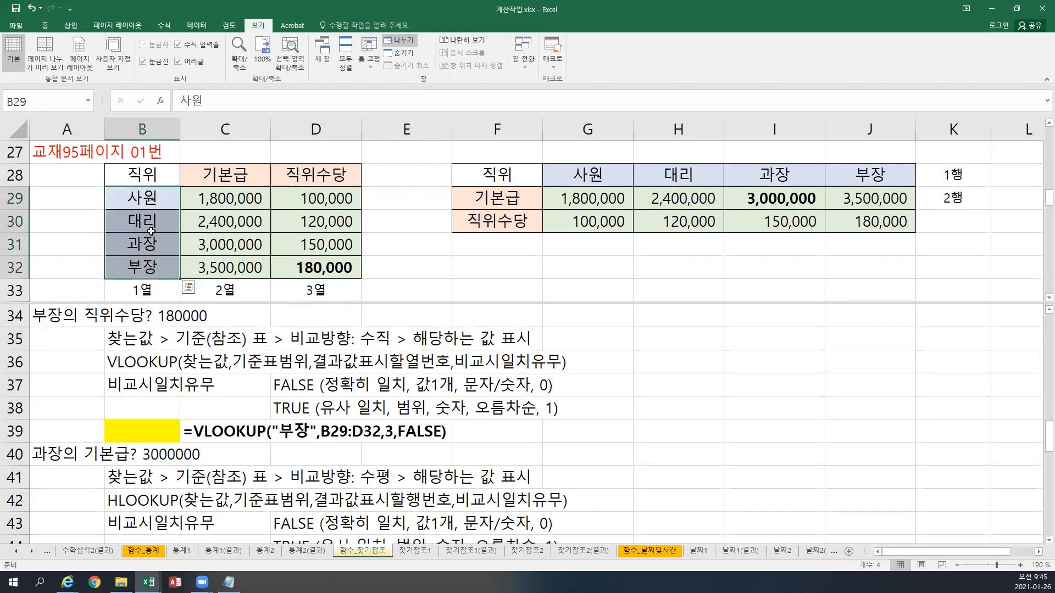
left_click(161, 193)
left_click(159, 222)
left_click(156, 237)
left_click(150, 262)
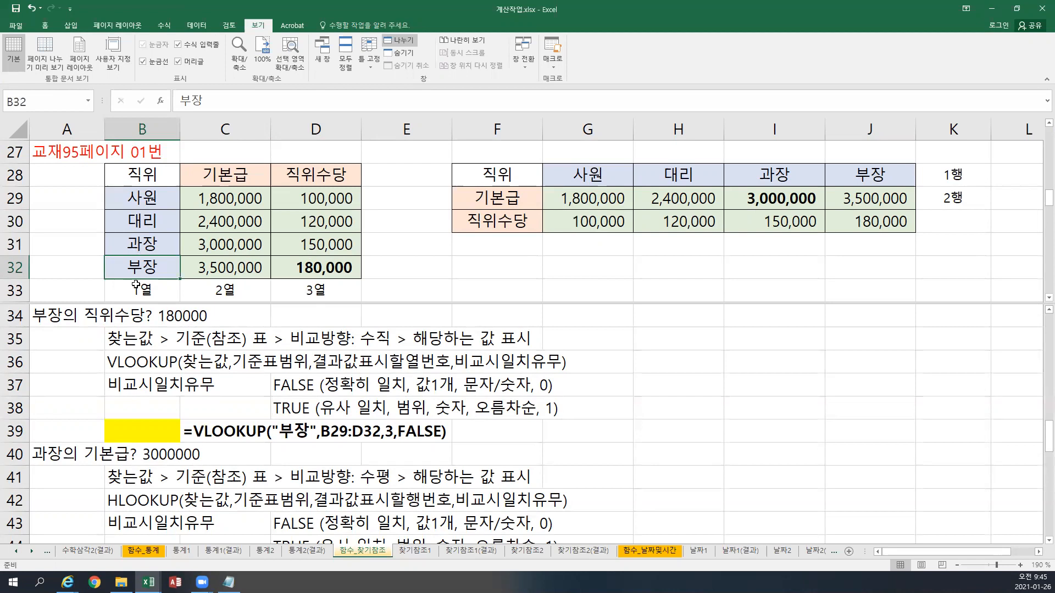
left_click(279, 268)
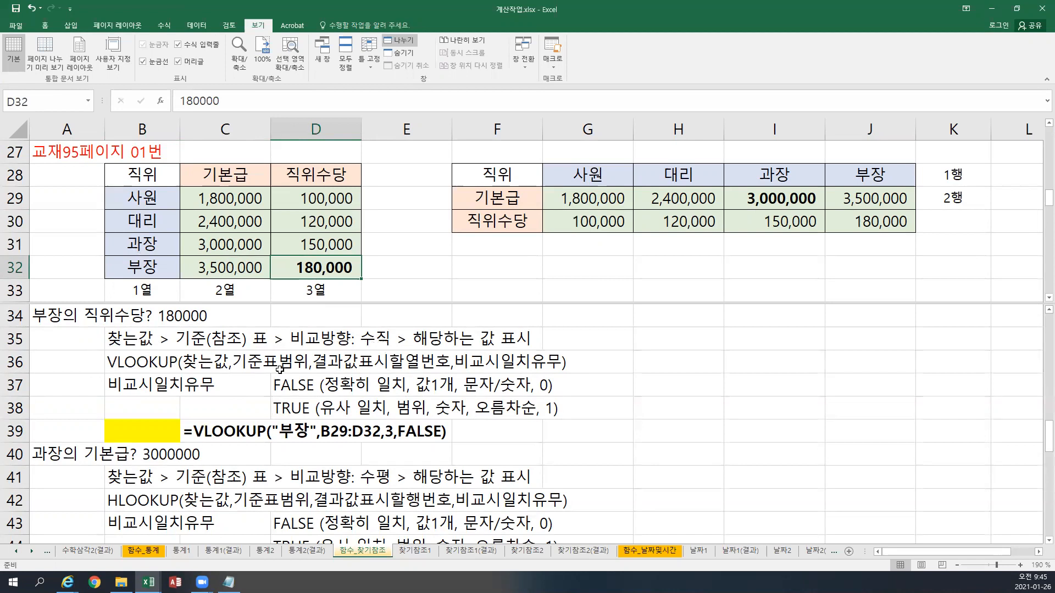
- Insert a VLOOKUP function in the yellow answer cell B39, choosing it from the list of all functions
left_click(158, 434)
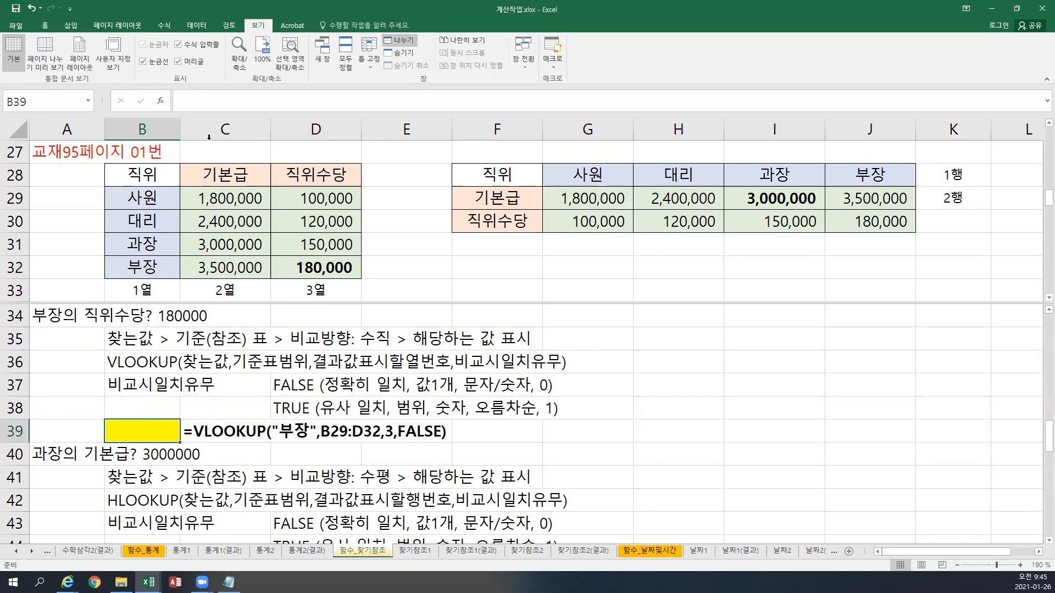
left_click(166, 29)
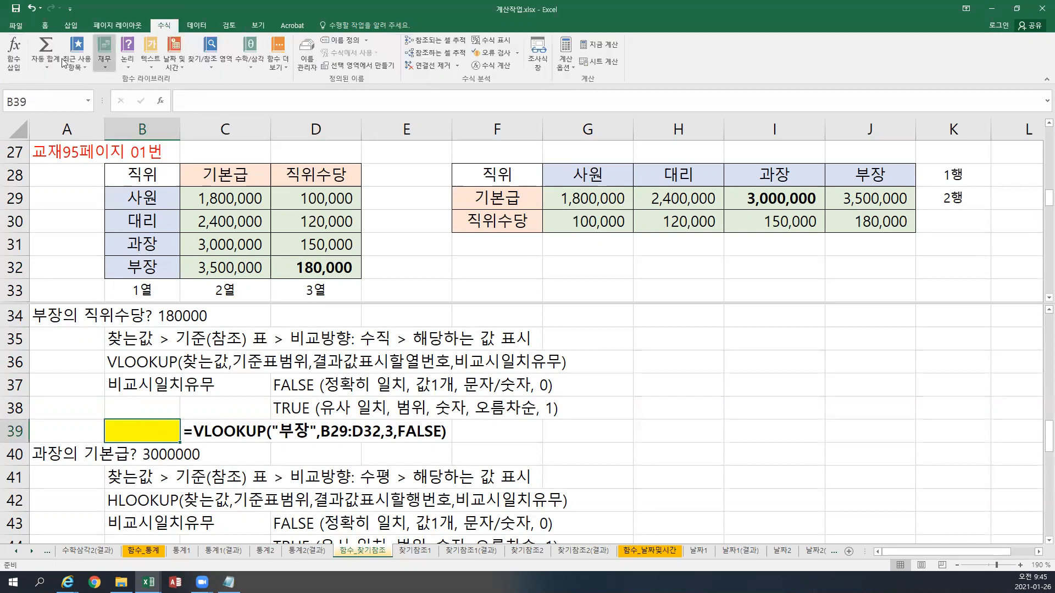
left_click(17, 70)
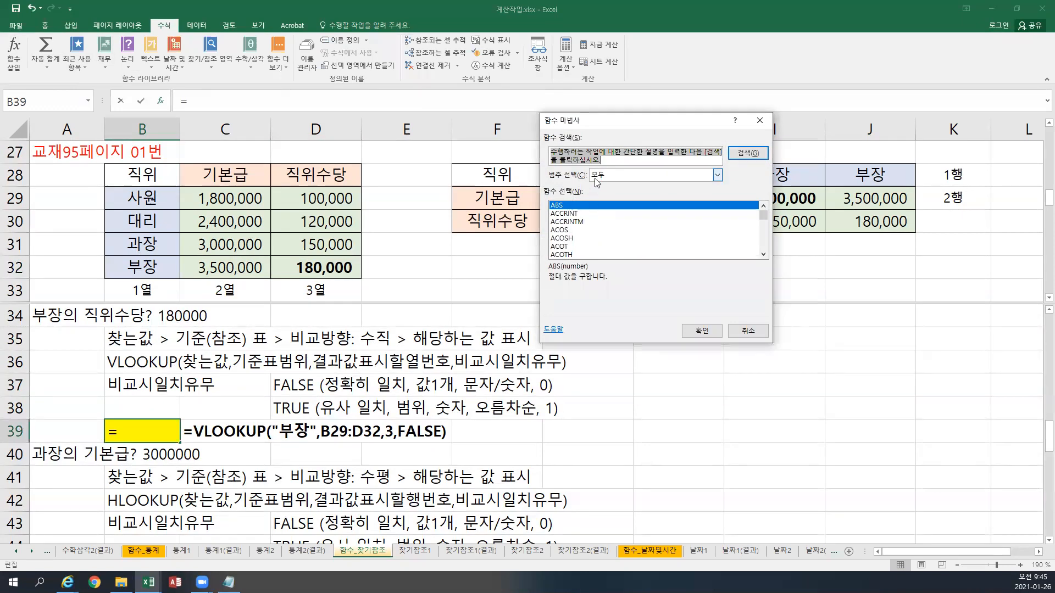
left_click_drag(764, 217, 688, 248)
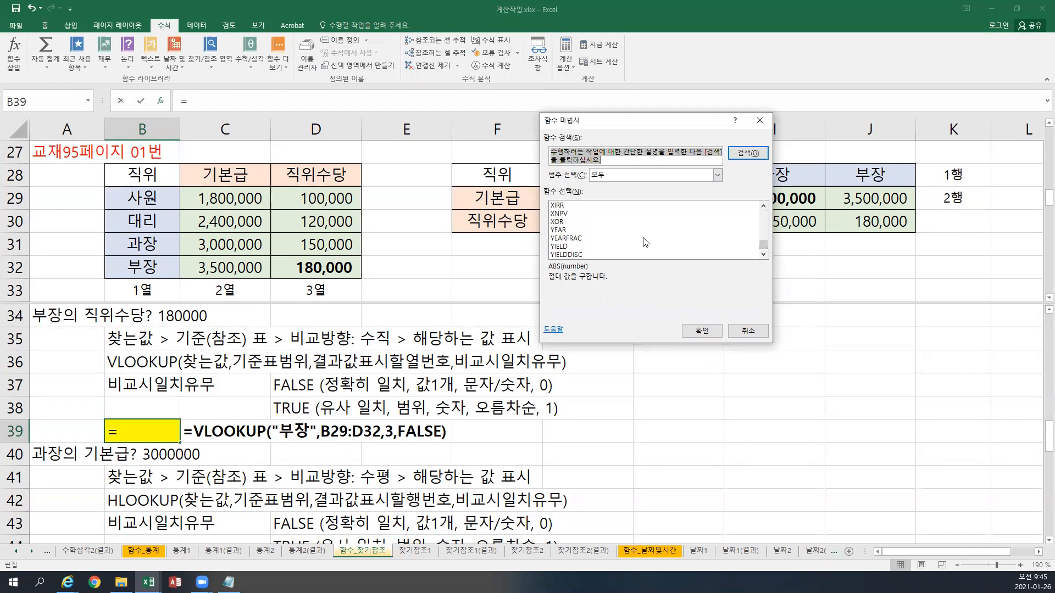
scroll(640, 241, "up", 4)
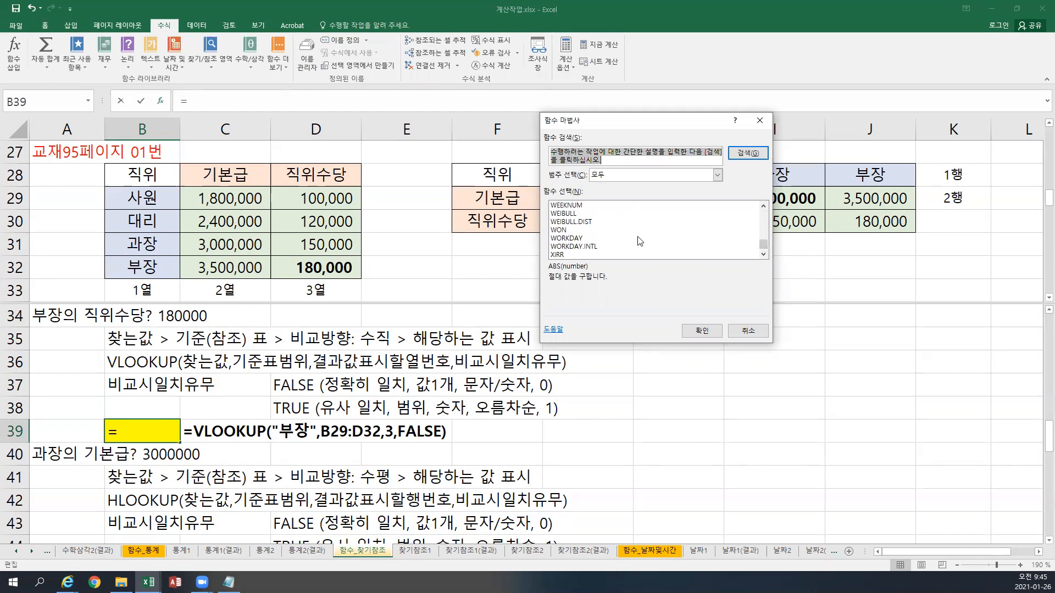
left_click(584, 230)
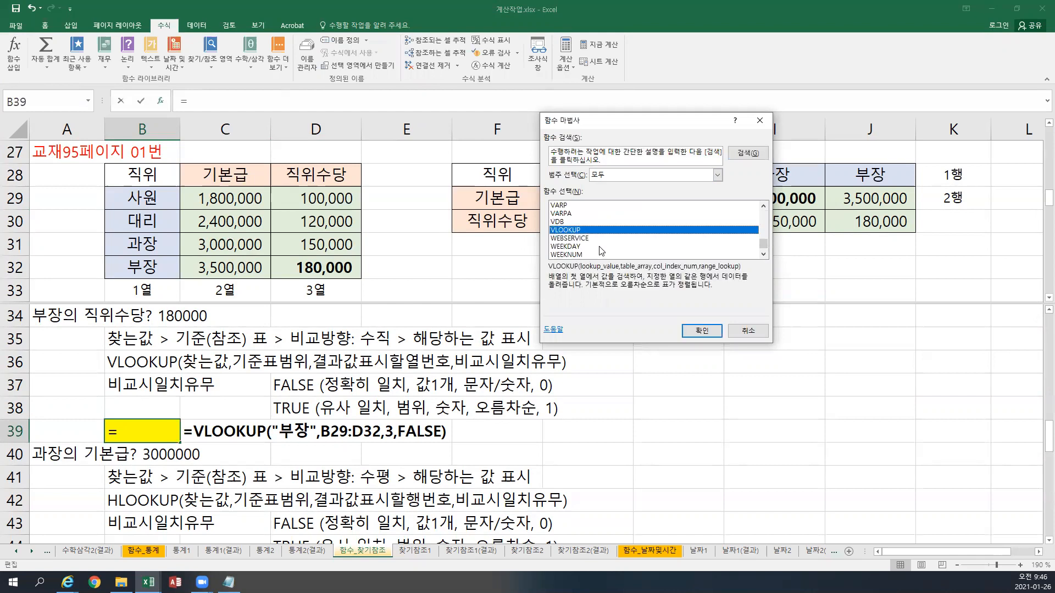
left_click(696, 332)
left_click(696, 332)
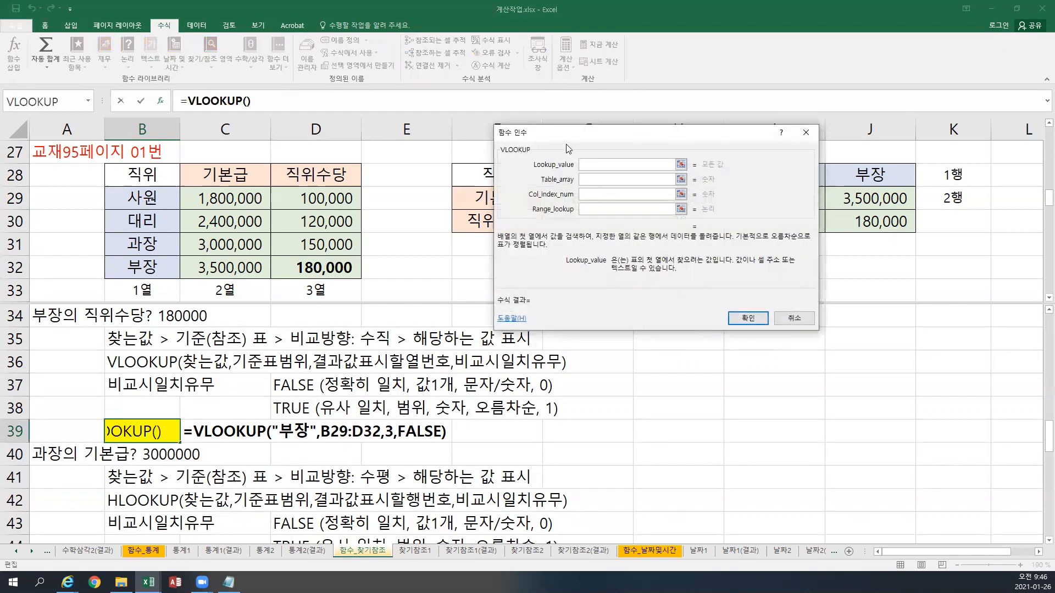
- Set the lookup value of the VLOOKUP function in B39 to "부장", keeping its arguments dialog clear of the tables
left_click_drag(563, 142, 656, 269)
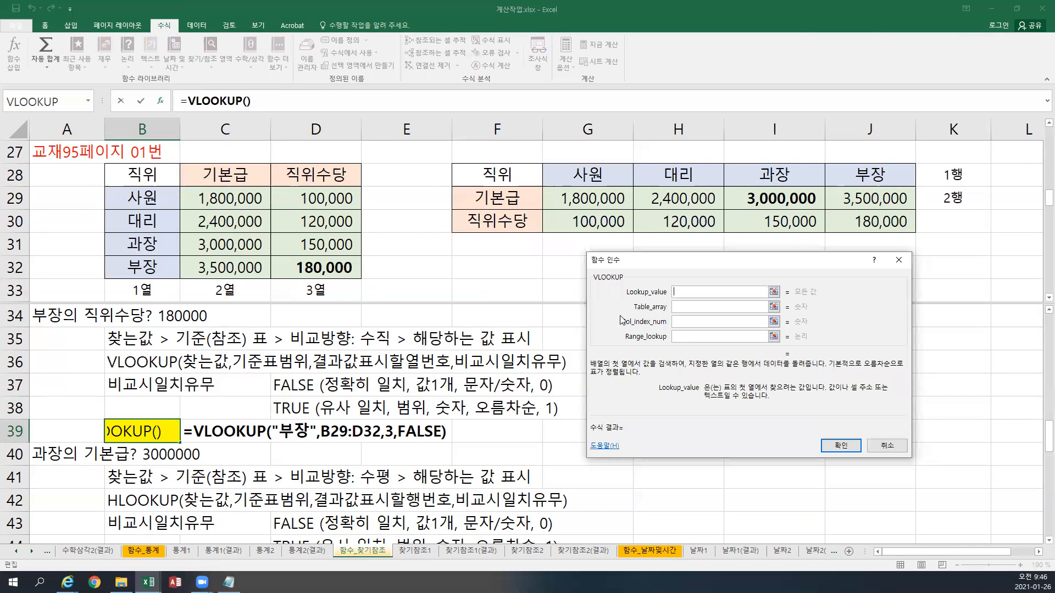
type("\"부장\"")
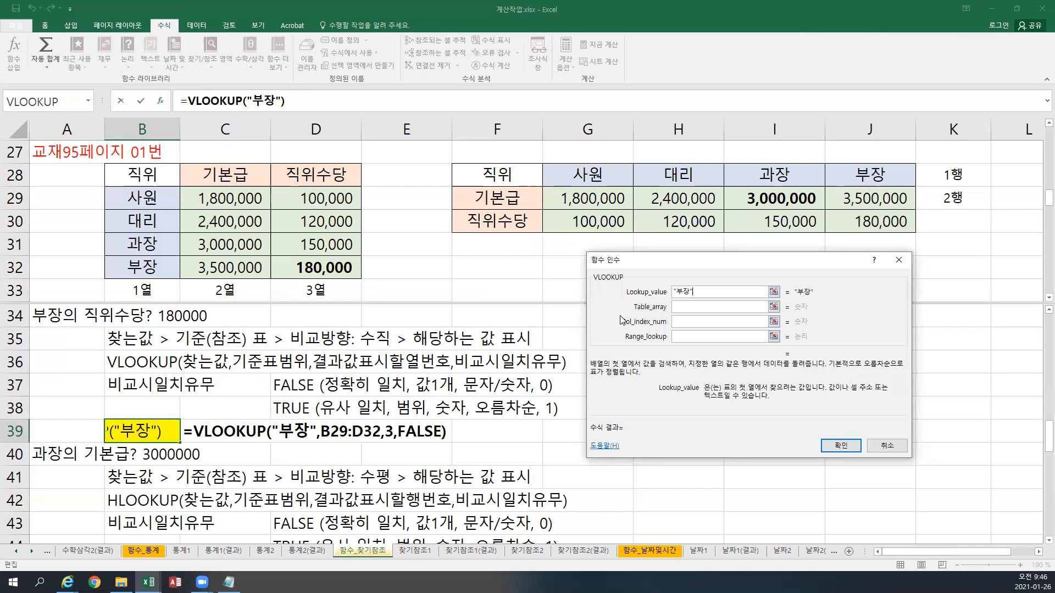
- Set the VLOOKUP table array to the vertical pay table range B29:D32
key("Tab")
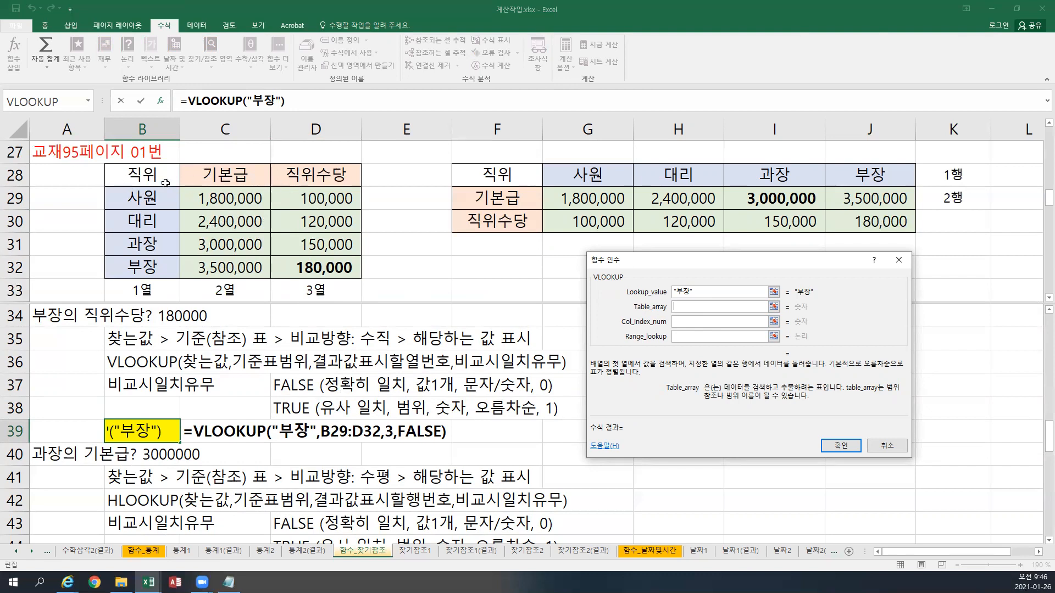
left_click_drag(142, 198, 165, 265)
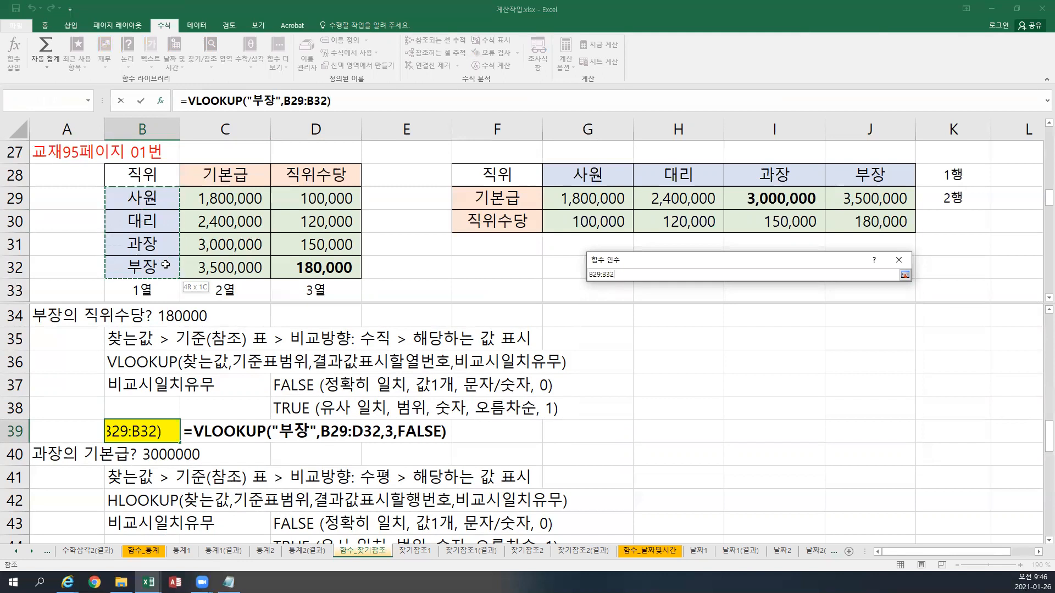
left_click_drag(169, 265, 281, 262)
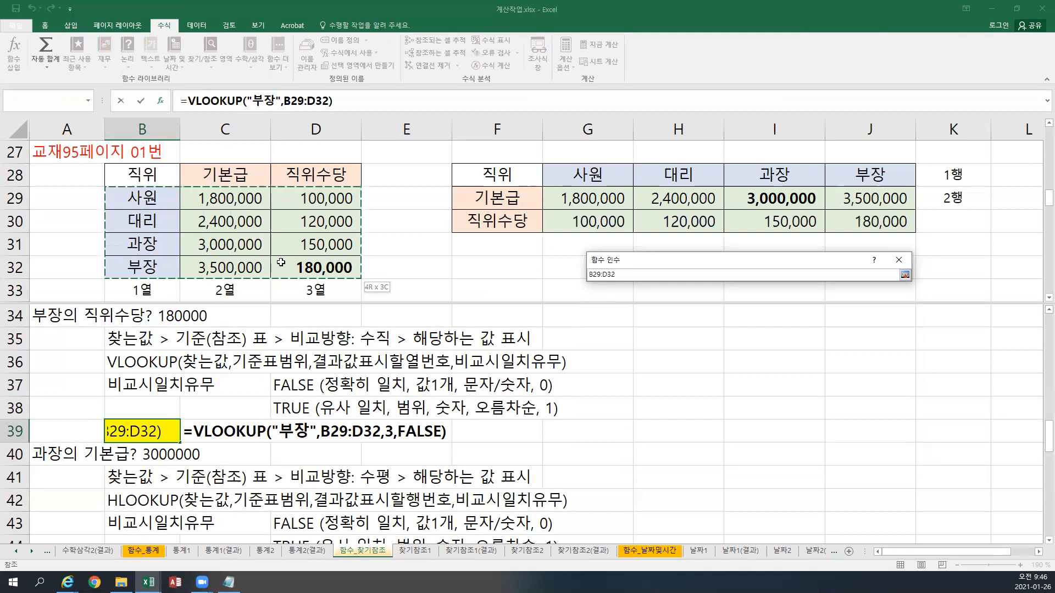
left_click_drag(281, 262, 281, 263)
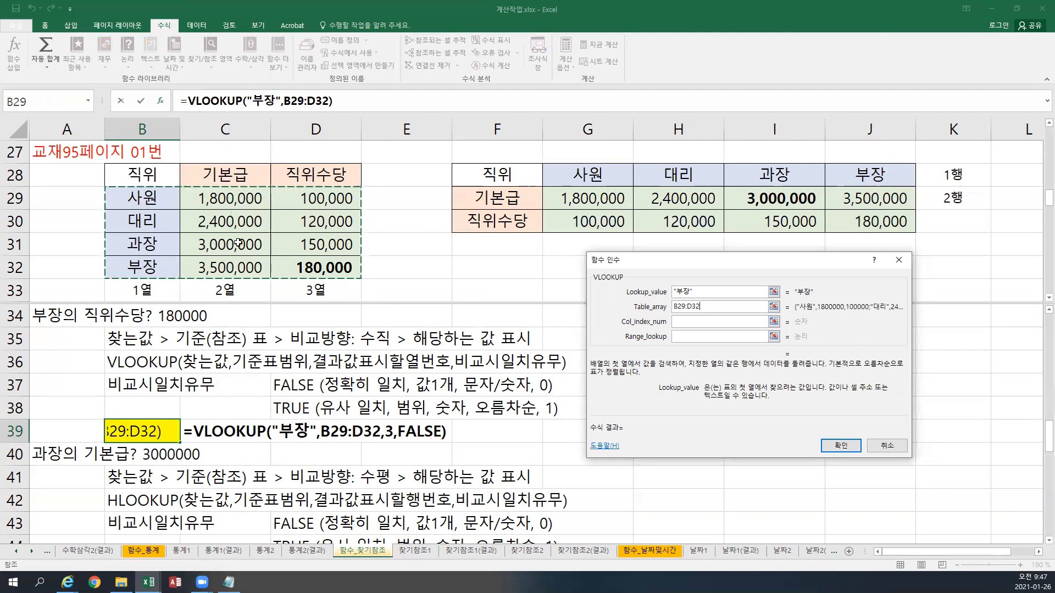
- Set the VLOOKUP column index to 3 and the range lookup to FALSE, and enter the formula in B39
left_click(682, 323)
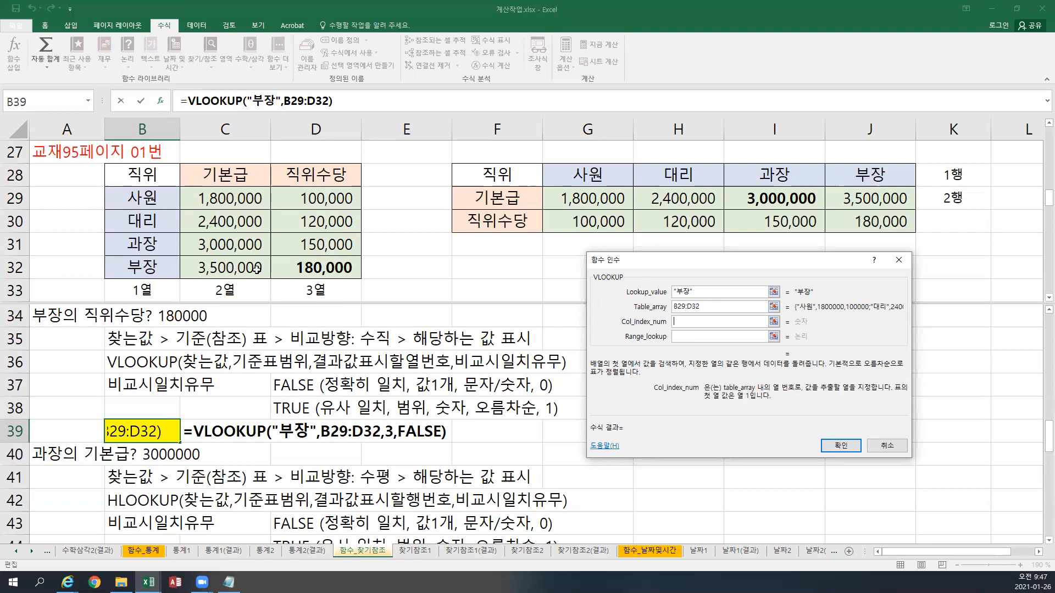
left_click(709, 319)
type("3")
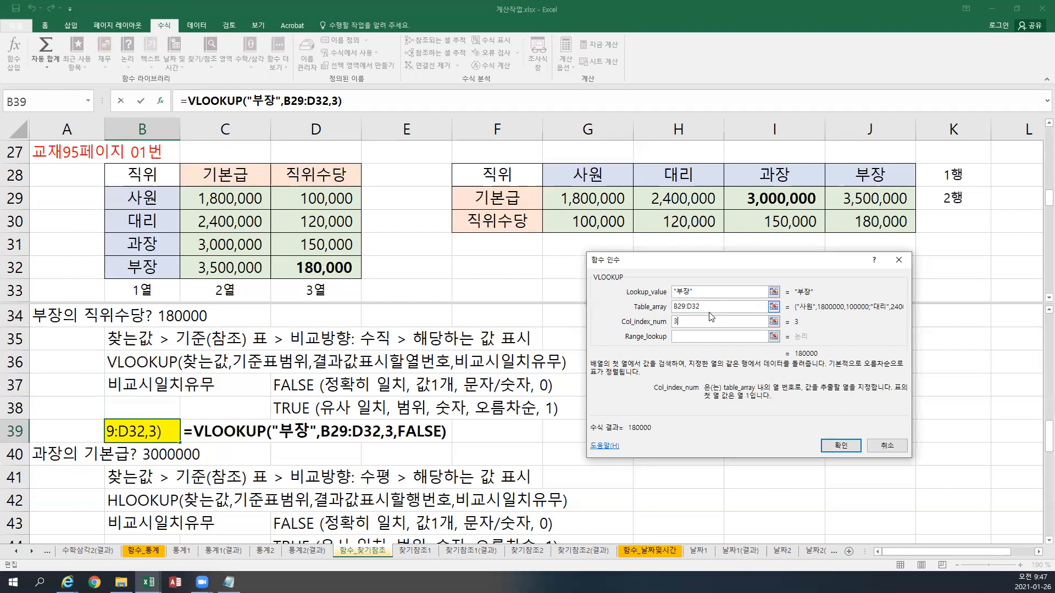
left_click(693, 339)
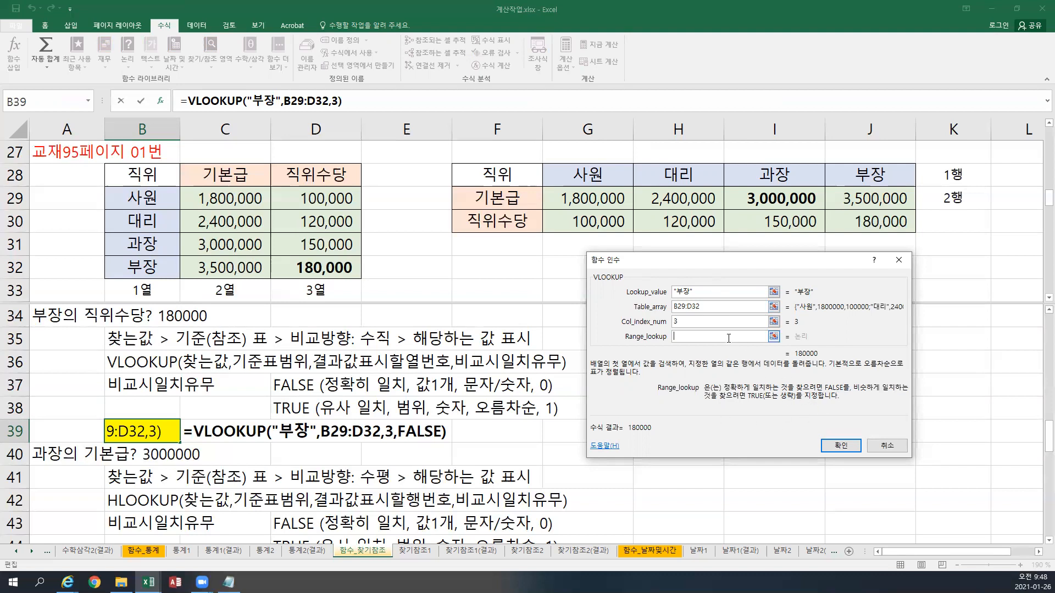
type("FALSE")
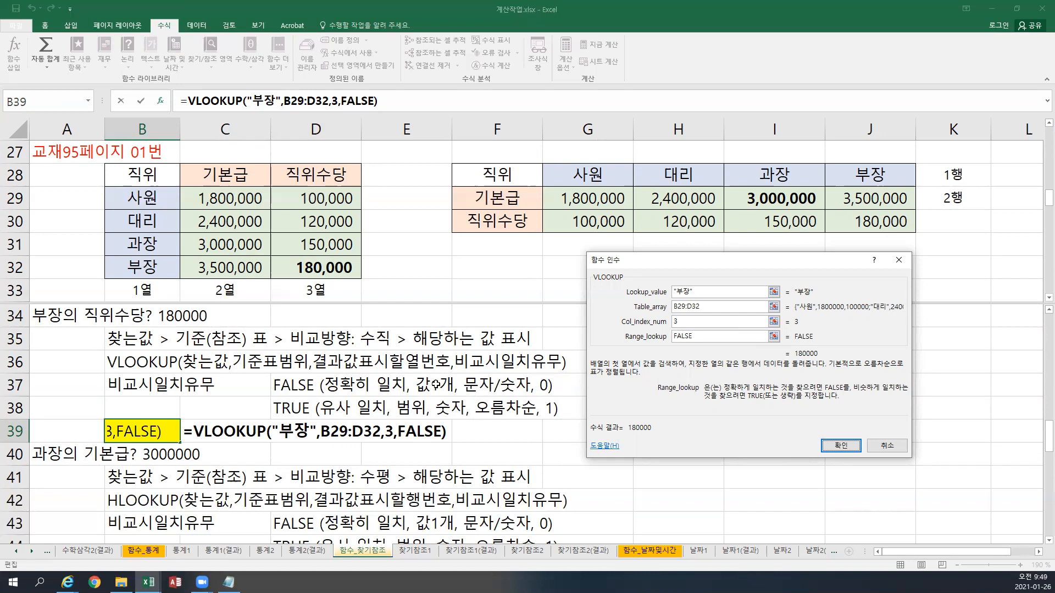
left_click(840, 446)
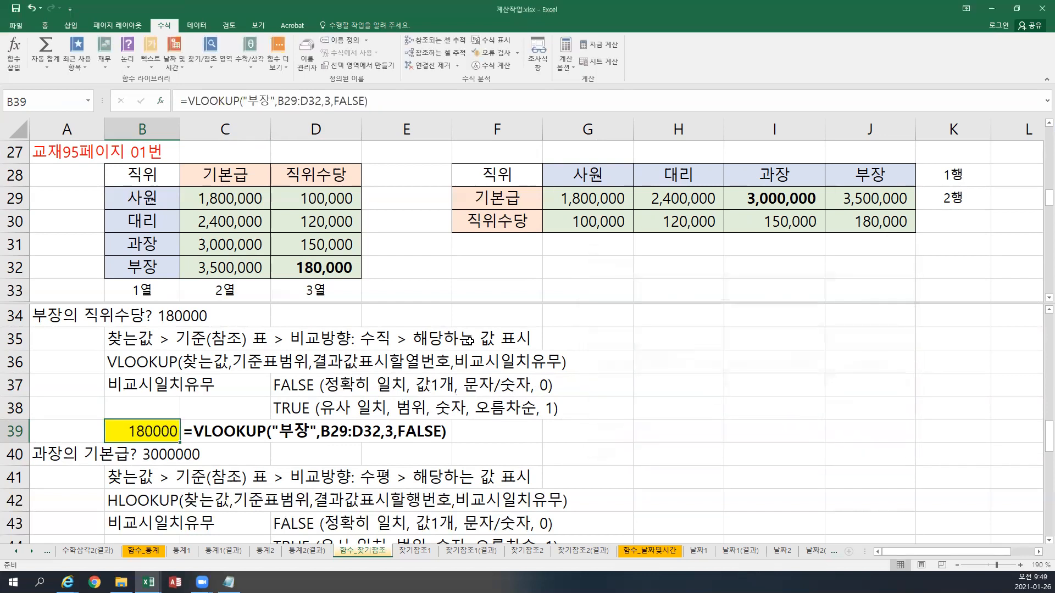
- Examine the horizontal pay table in F28:J30, tracing row 28 across to 과장 and down to its 기본급
scroll(1039, 544, "down", 1)
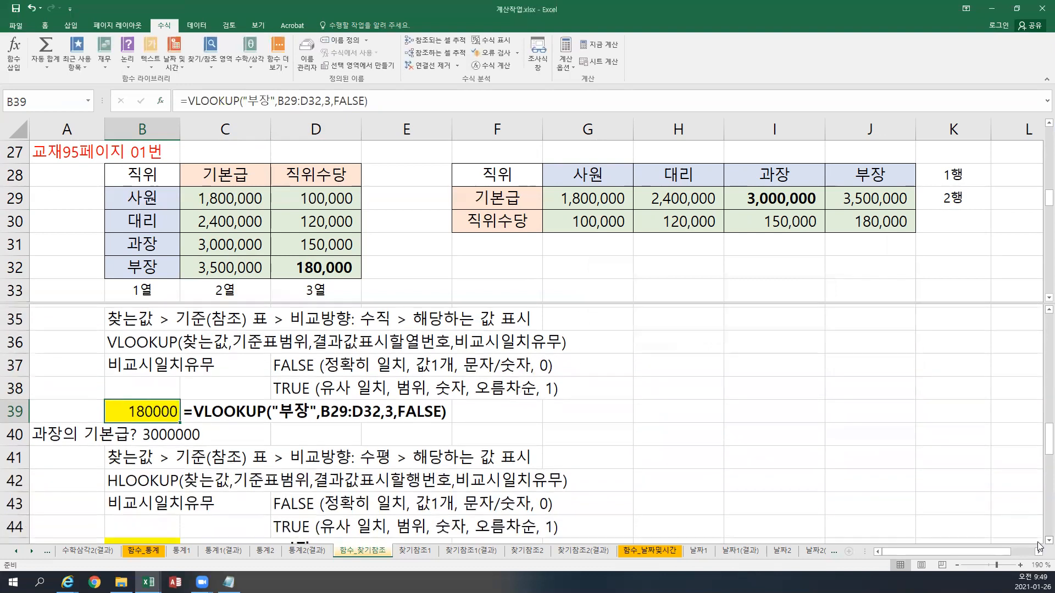
scroll(1039, 547, "down", 1)
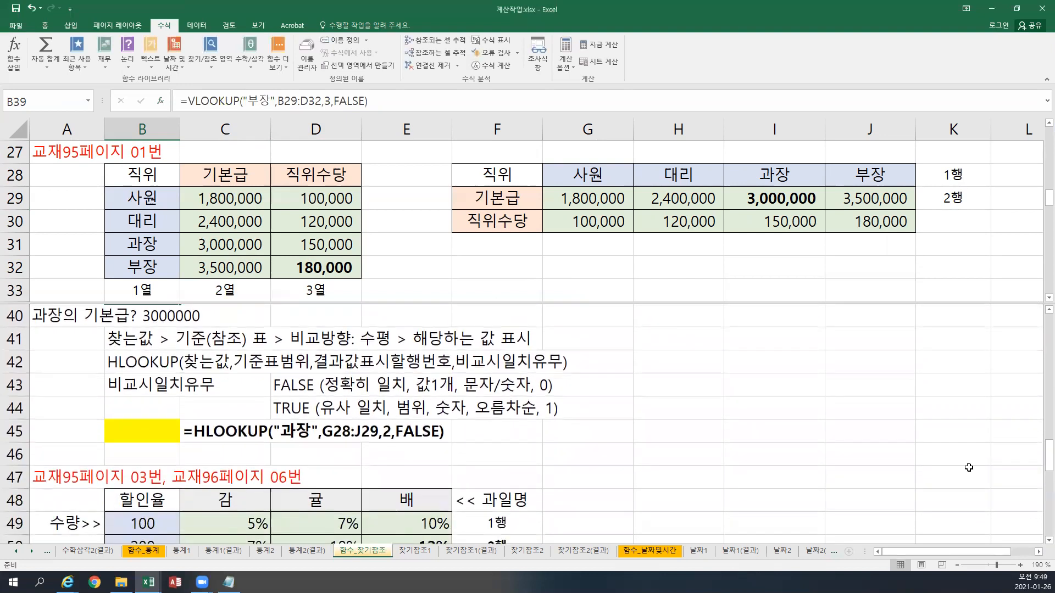
left_click_drag(525, 178, 857, 223)
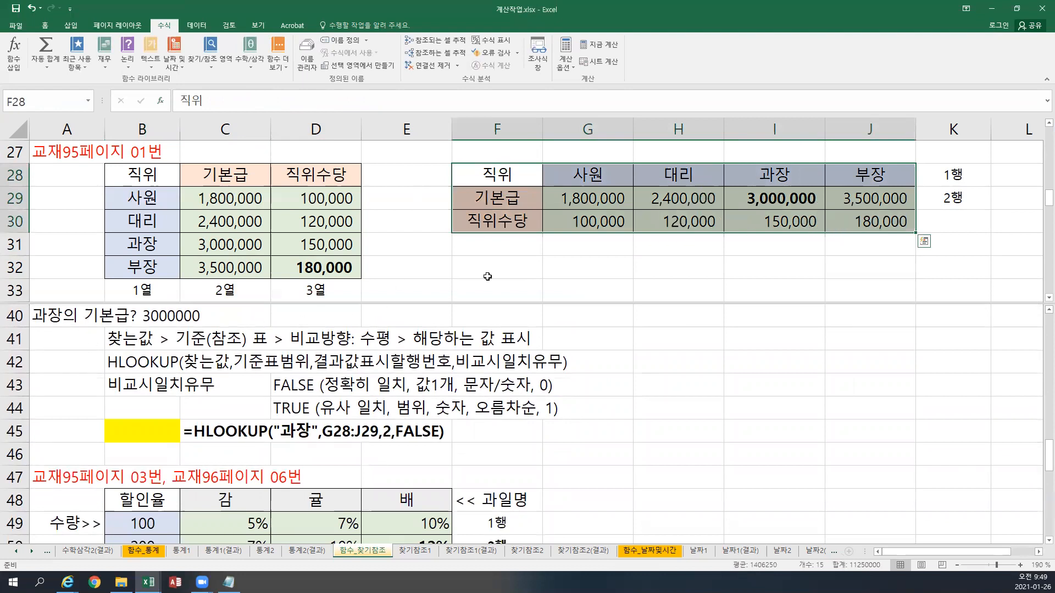
left_click(757, 202)
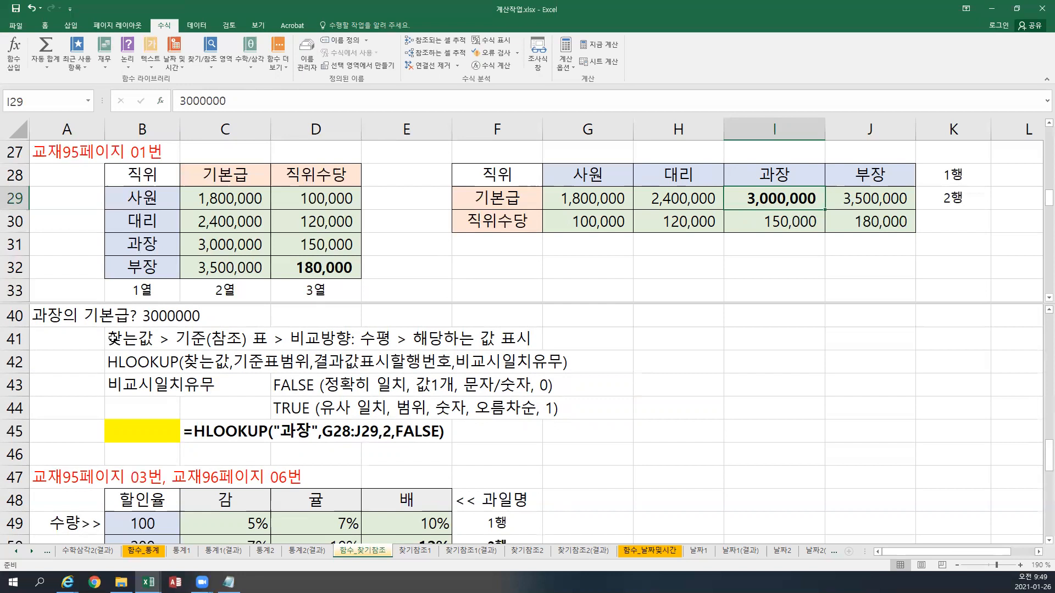
left_click(112, 338)
left_click_drag(604, 174, 809, 180)
left_click(803, 180)
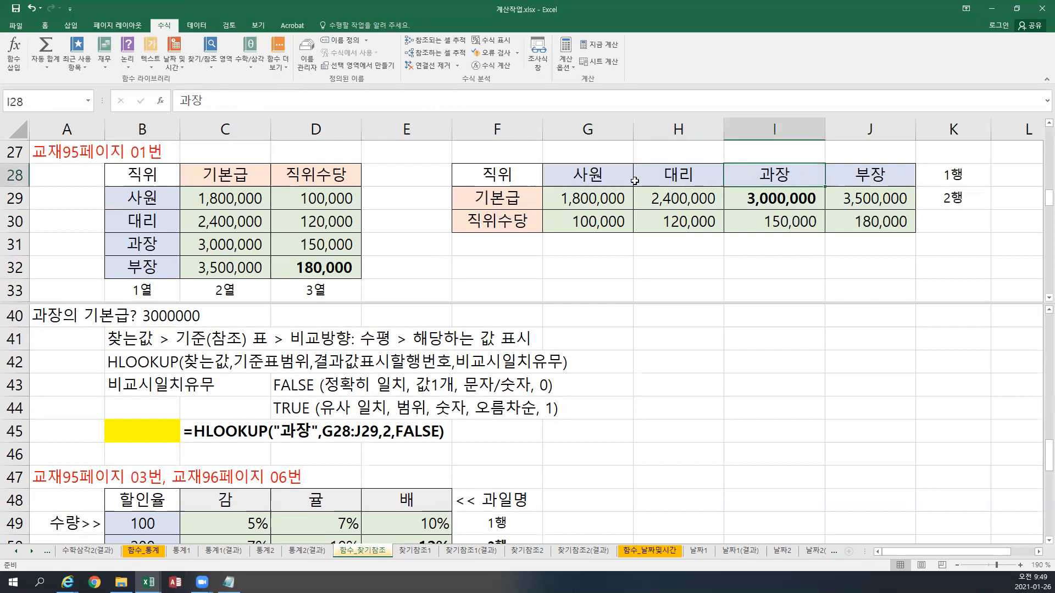
left_click(602, 177)
left_click(687, 177)
left_click(787, 174)
left_click(857, 174)
left_click(588, 176)
left_click(687, 176)
left_click(738, 176)
left_click_drag(575, 179, 874, 175)
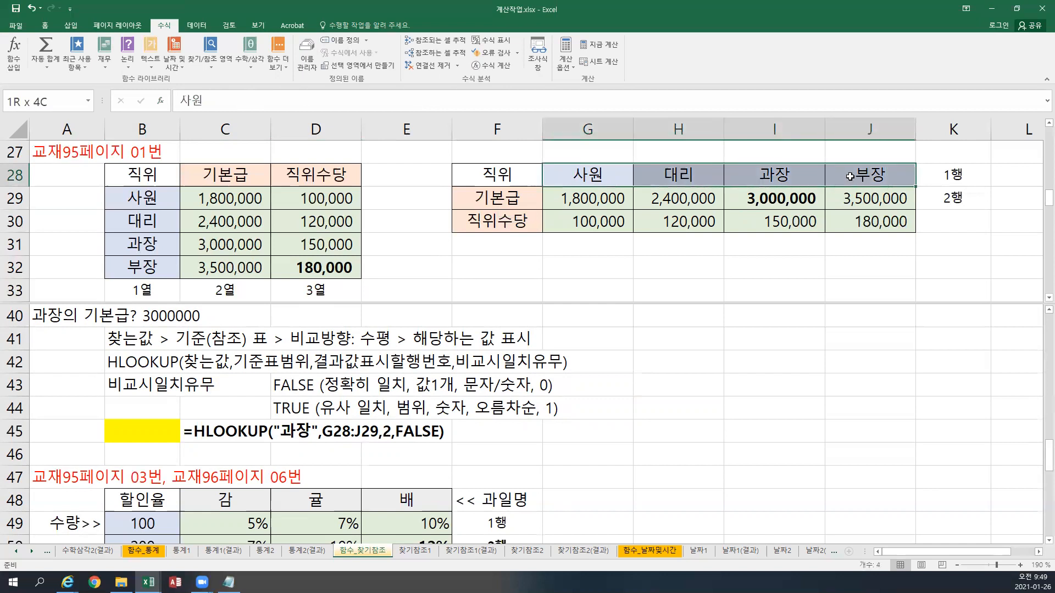
left_click_drag(555, 183, 793, 180)
left_click(806, 179)
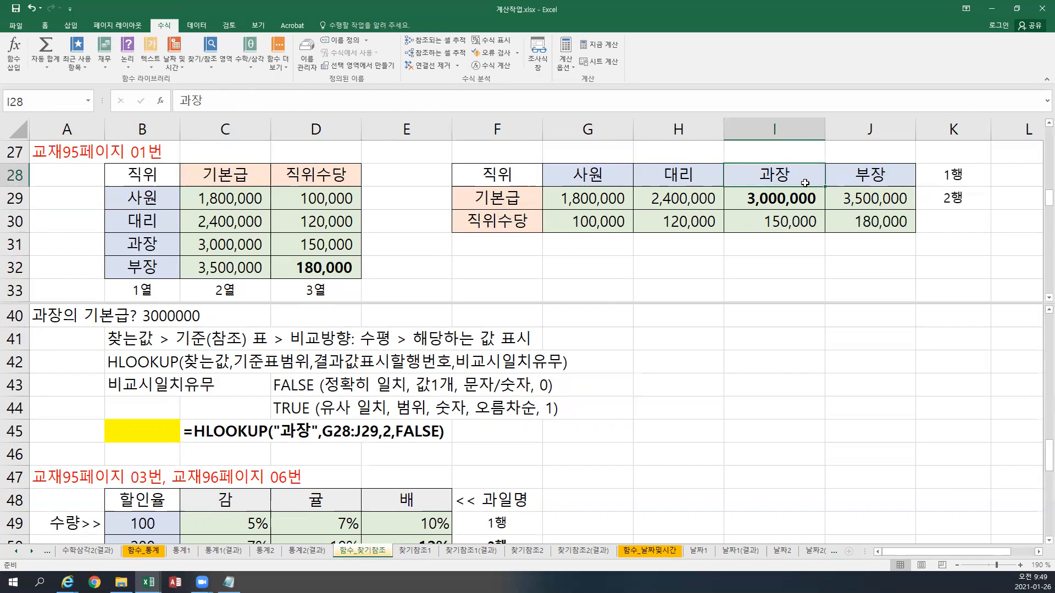
left_click(801, 199)
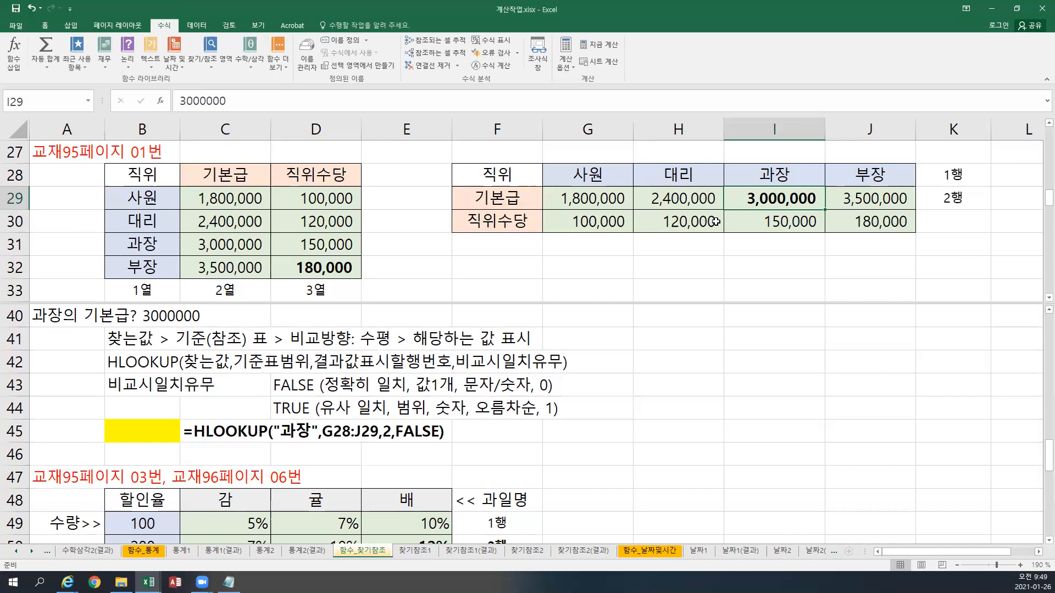
- Examine how each position in row 28 pairs with its 기본급 in row 29, and compare the HLOOKUP and VLOOKUP syntax notes
left_click(599, 174)
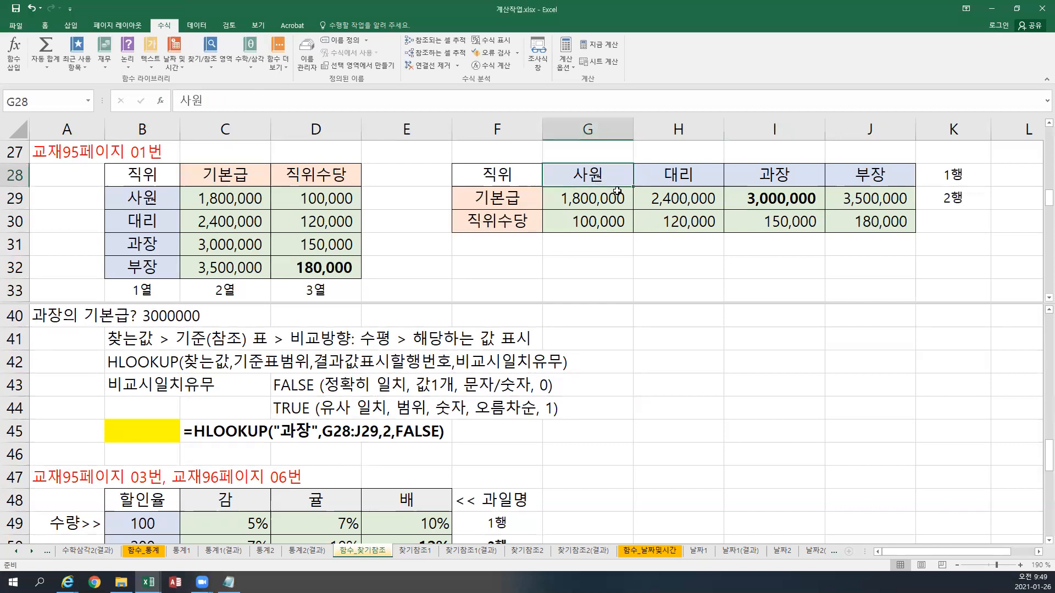
left_click(697, 194)
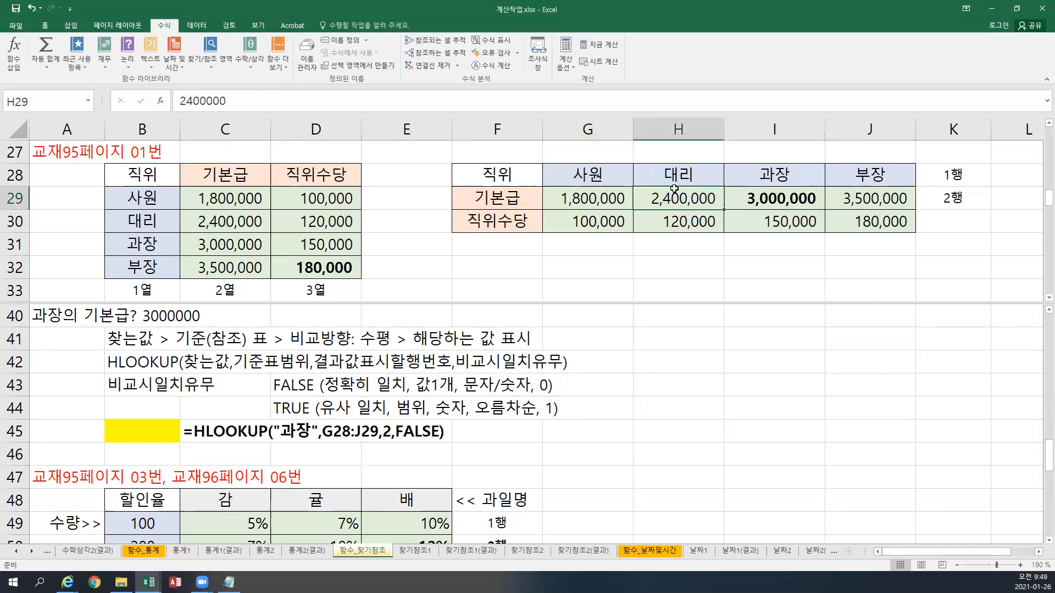
left_click(608, 180)
left_click(606, 203)
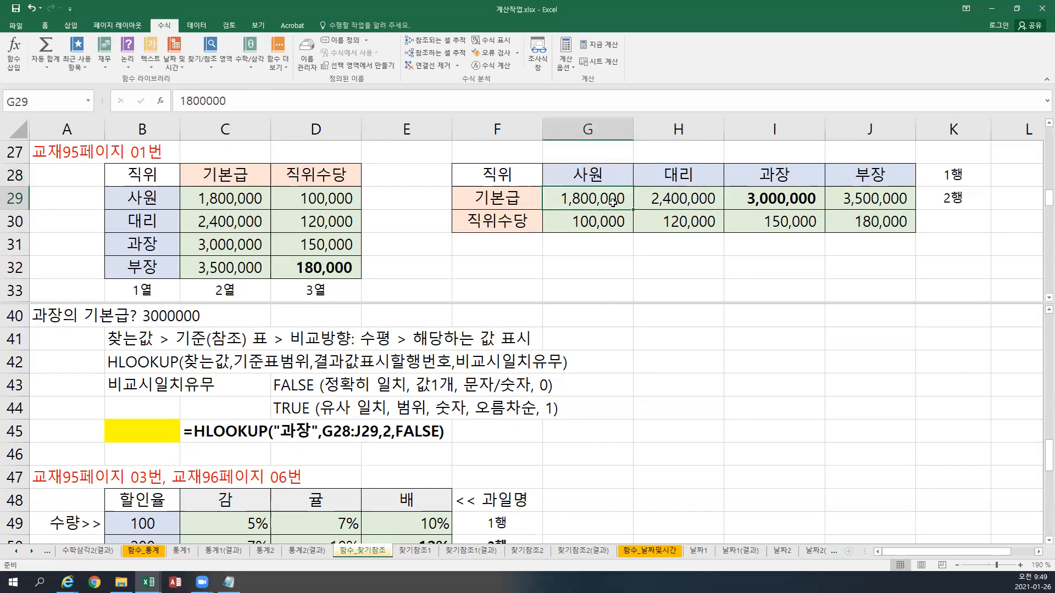
left_click(862, 169)
left_click(850, 203)
left_click_drag(615, 201, 856, 196)
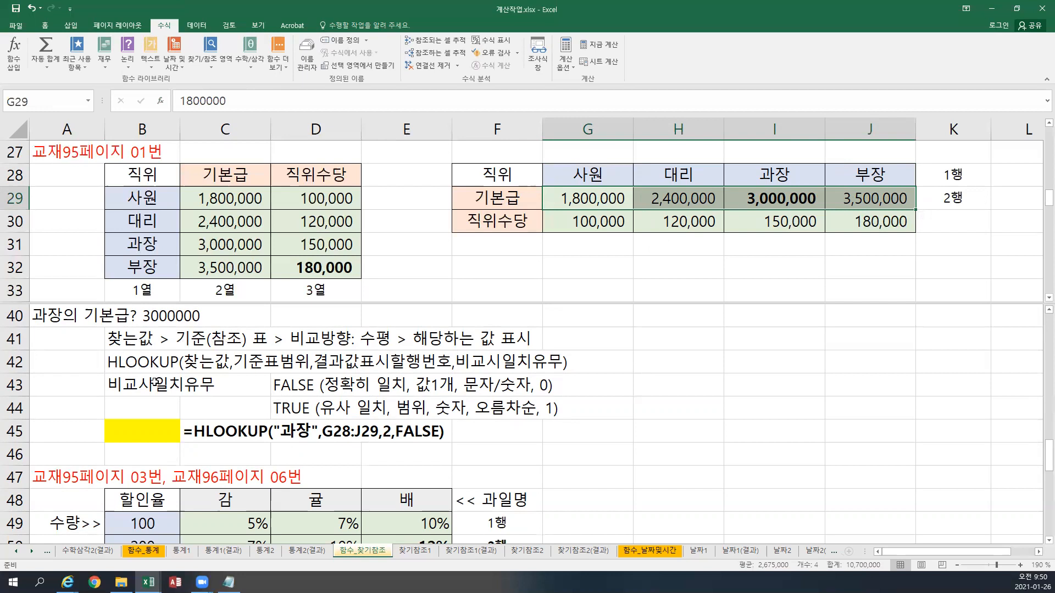
scroll(316, 374, "up", 2)
scroll(315, 374, "down", 2)
left_click(315, 372)
scroll(317, 377, "up", 1)
scroll(318, 376, "up", 1)
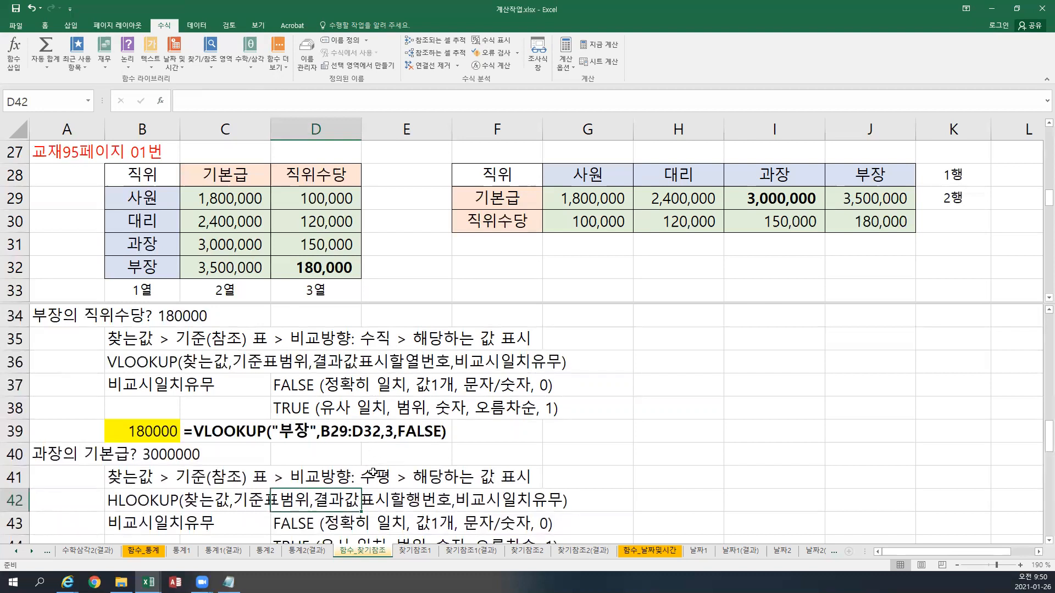
scroll(374, 470, "down", 2)
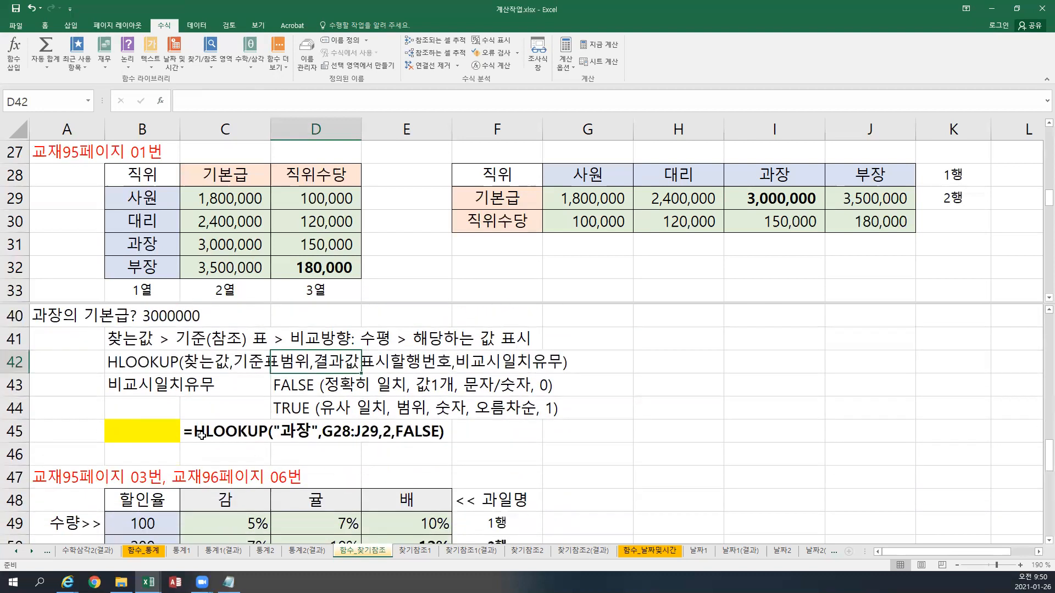
- Insert the HLOOKUP function in the yellow cell B45, choosing it from the list of all functions
left_click(149, 430)
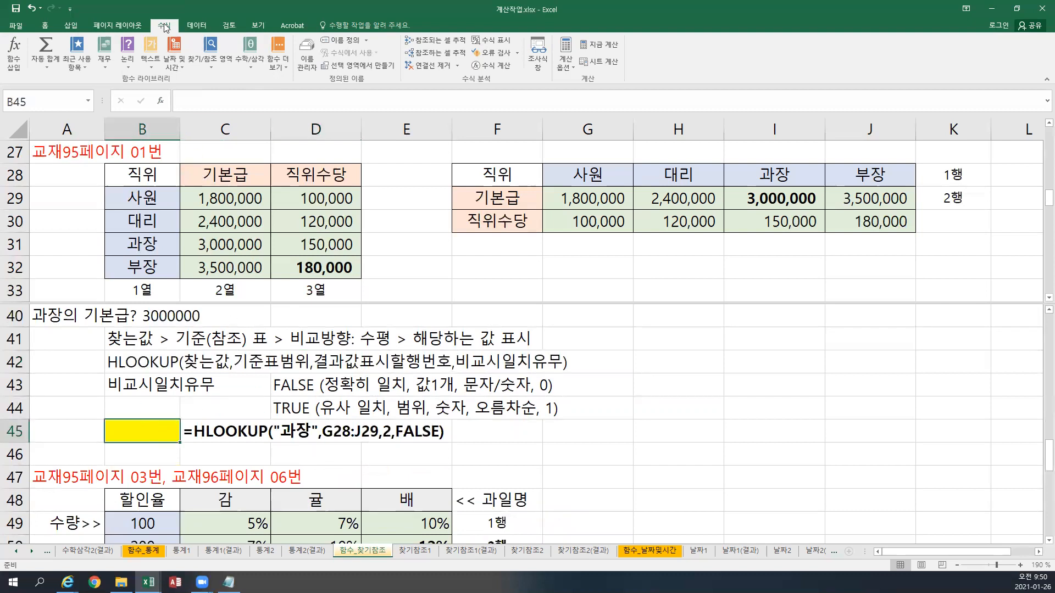
left_click(17, 70)
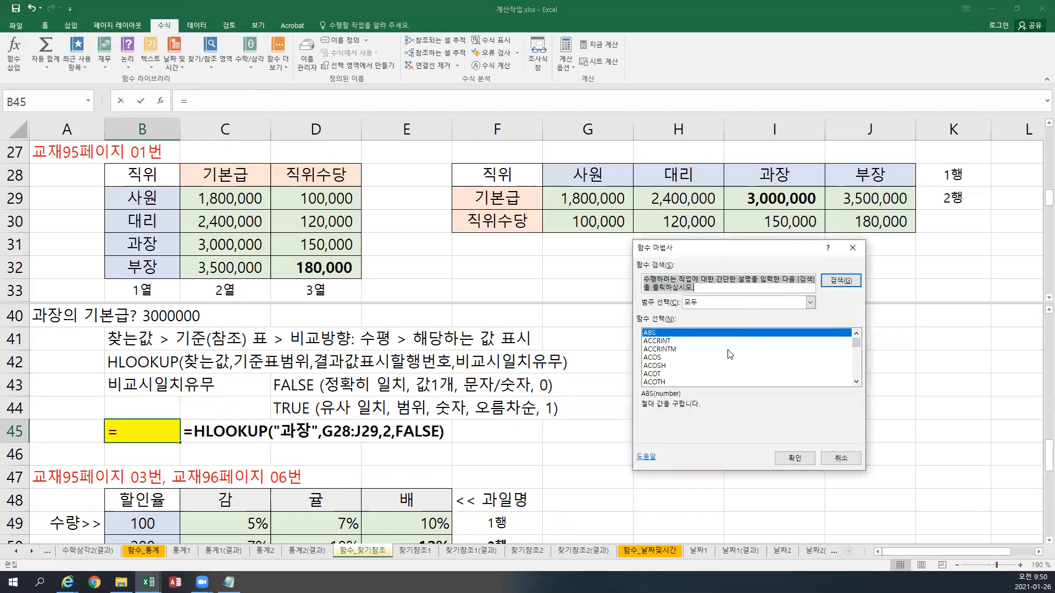
scroll(728, 355, "down", 12)
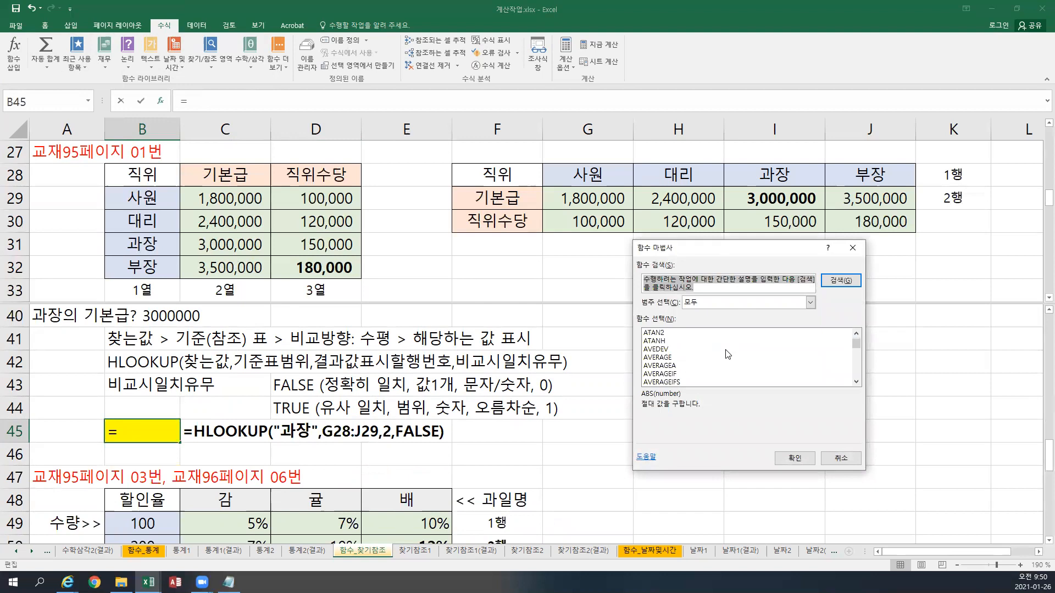
scroll(728, 354, "down", 12)
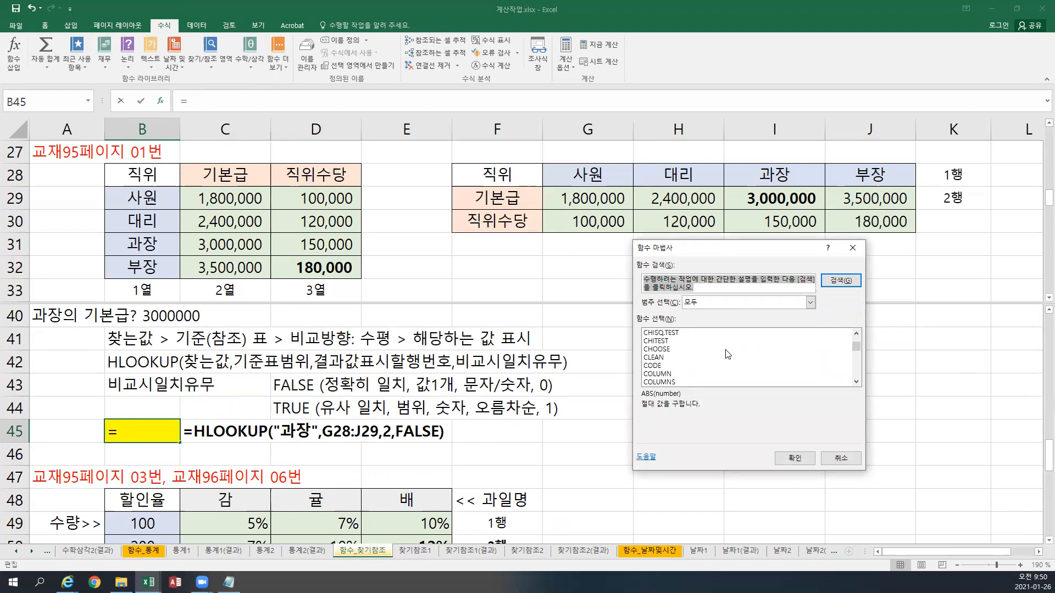
scroll(728, 354, "down", 18)
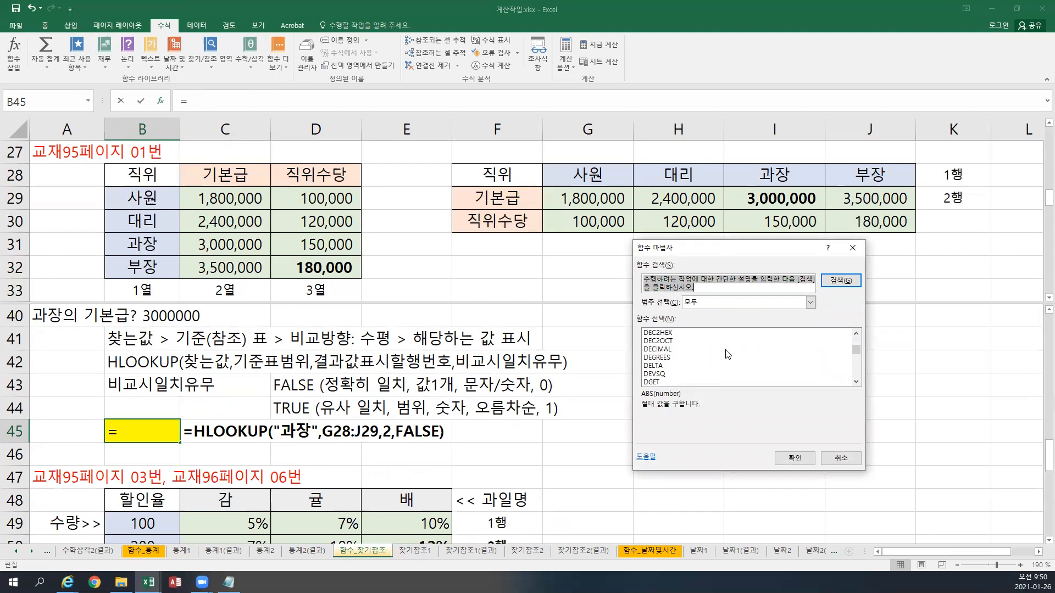
scroll(728, 354, "down", 12)
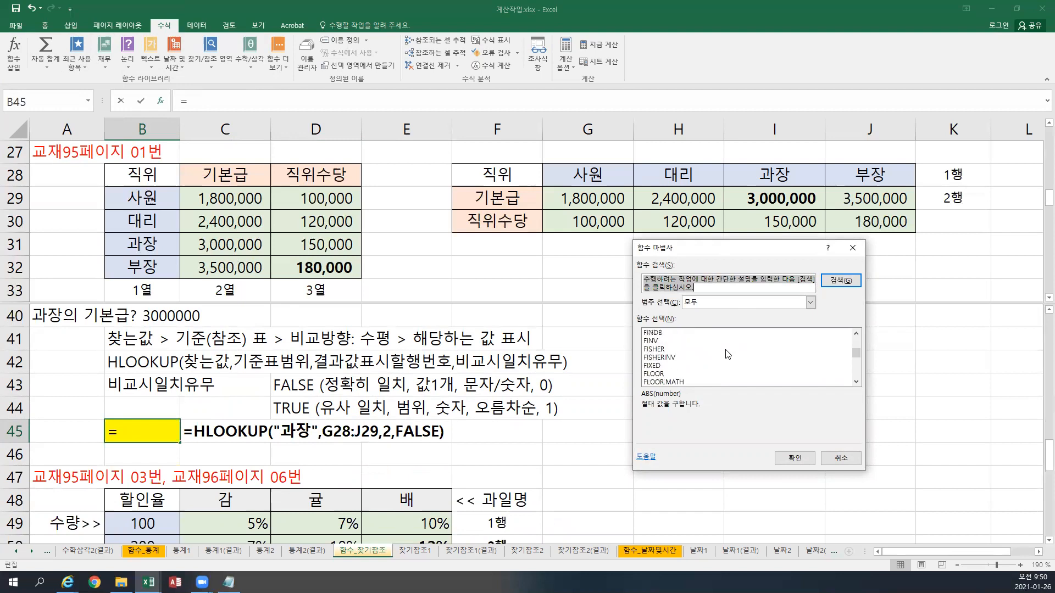
scroll(727, 354, "down", 12)
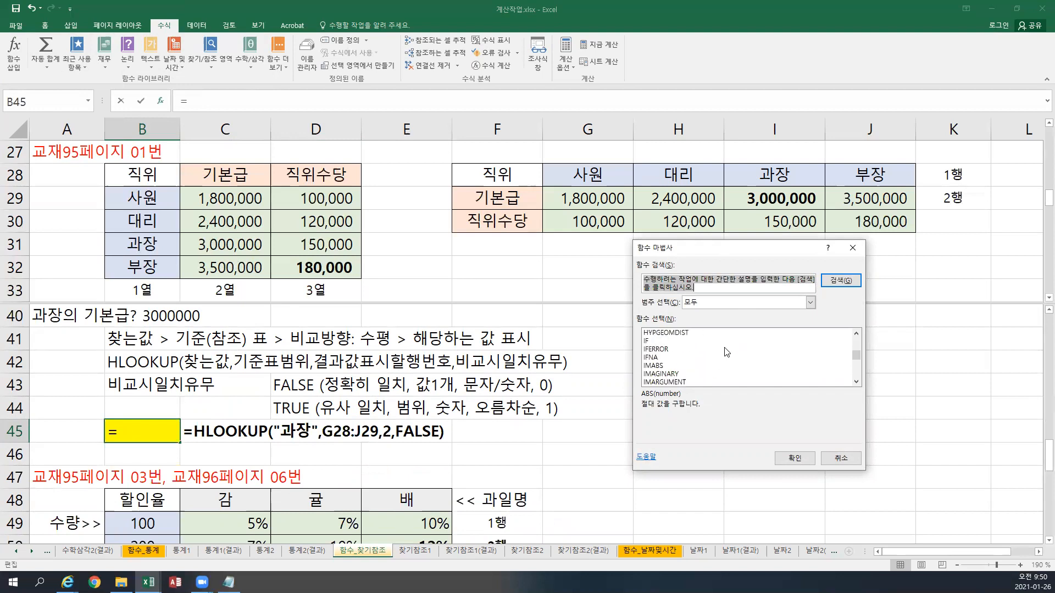
scroll(727, 355, "up", 2)
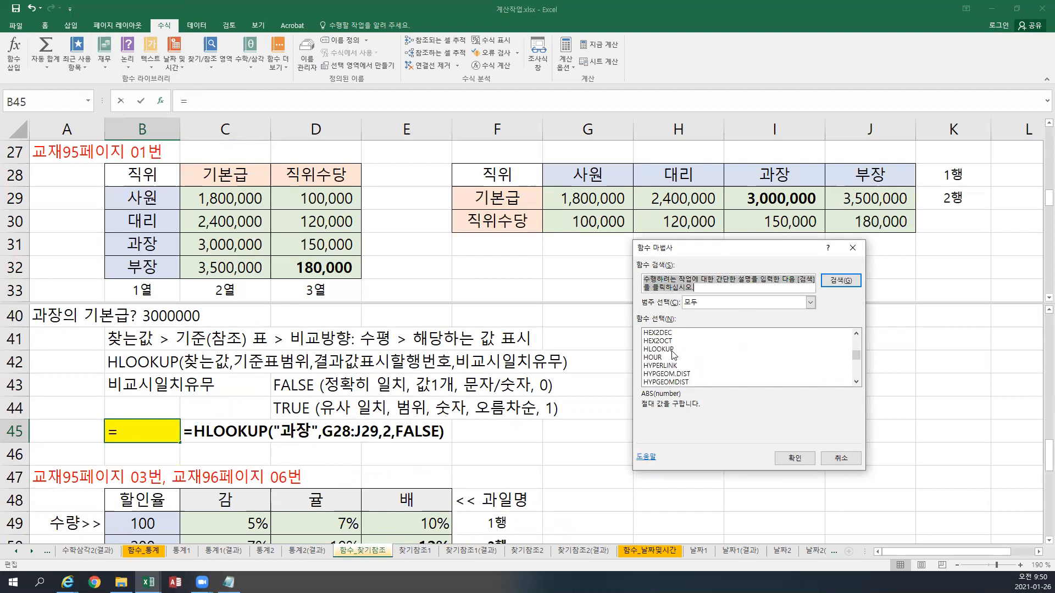
left_click(664, 350)
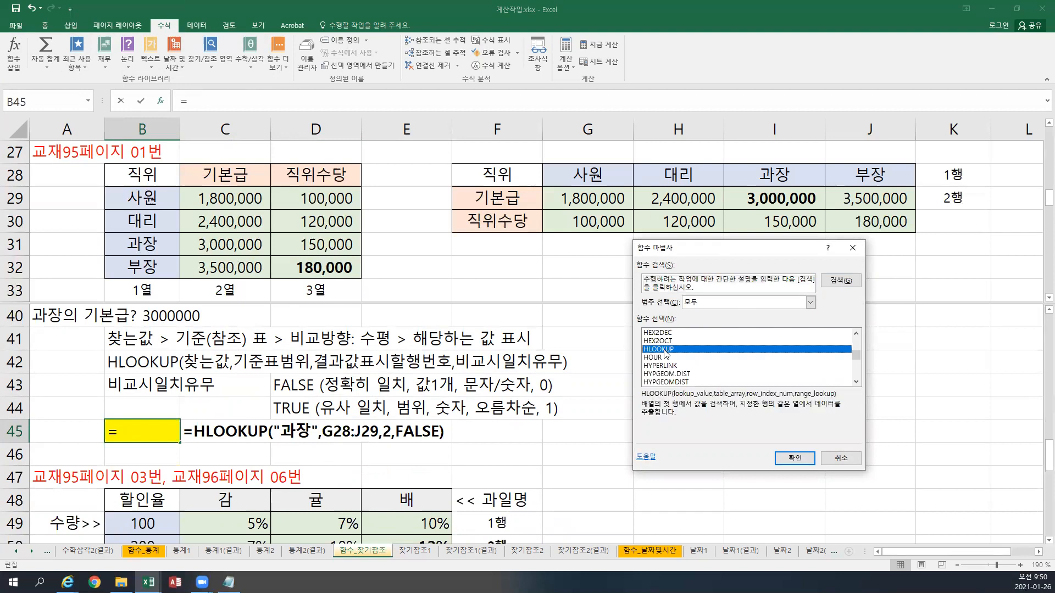
left_click(785, 466)
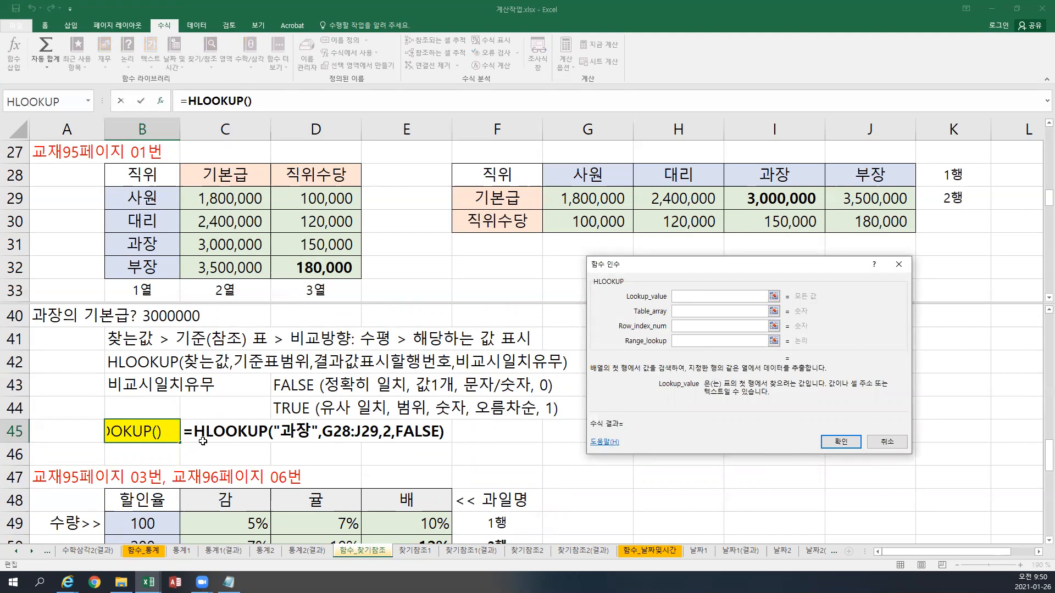
- Set the HLOOKUP lookup value to "과장" and its table array to G28:J29
type("\"과장\"")
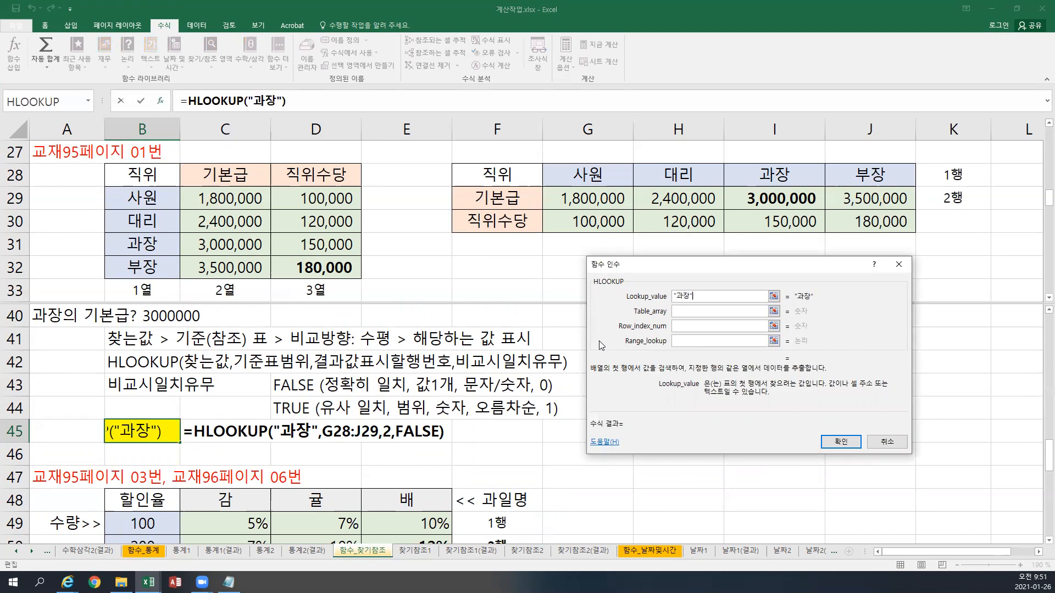
left_click(684, 310)
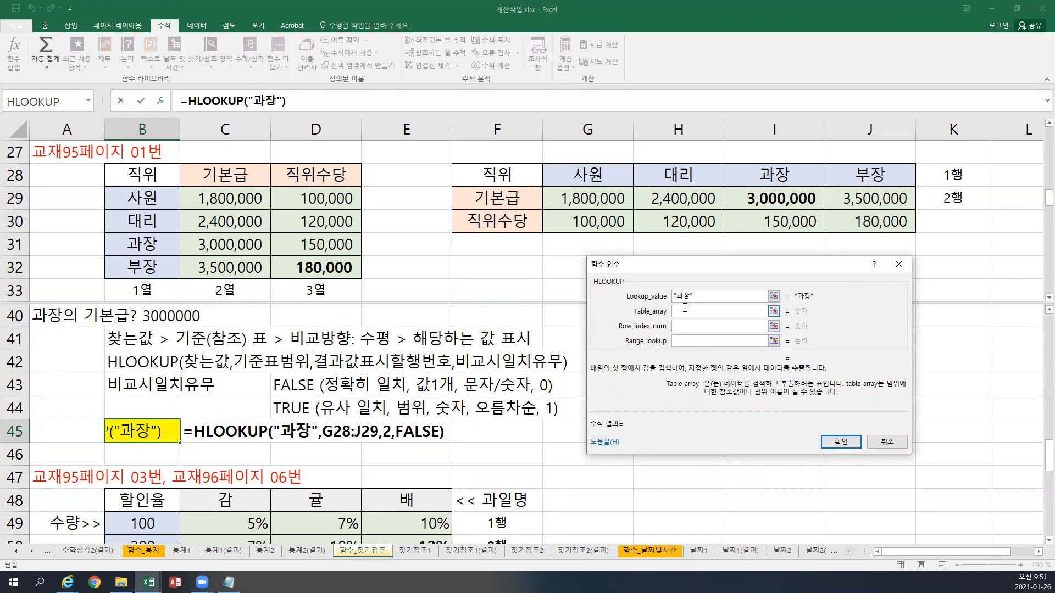
left_click_drag(514, 175, 796, 221)
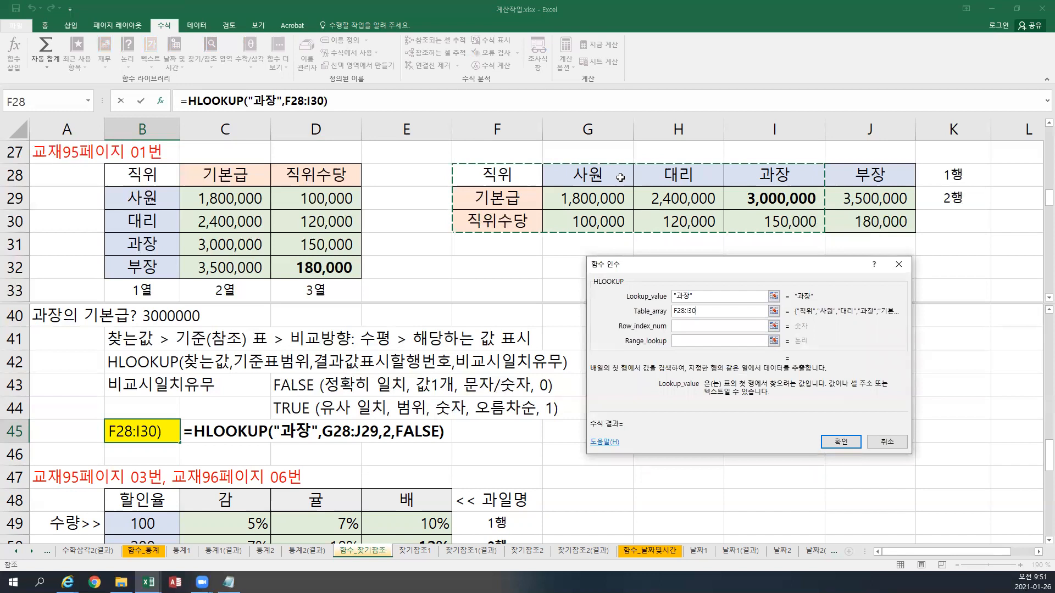
left_click_drag(620, 178, 842, 173)
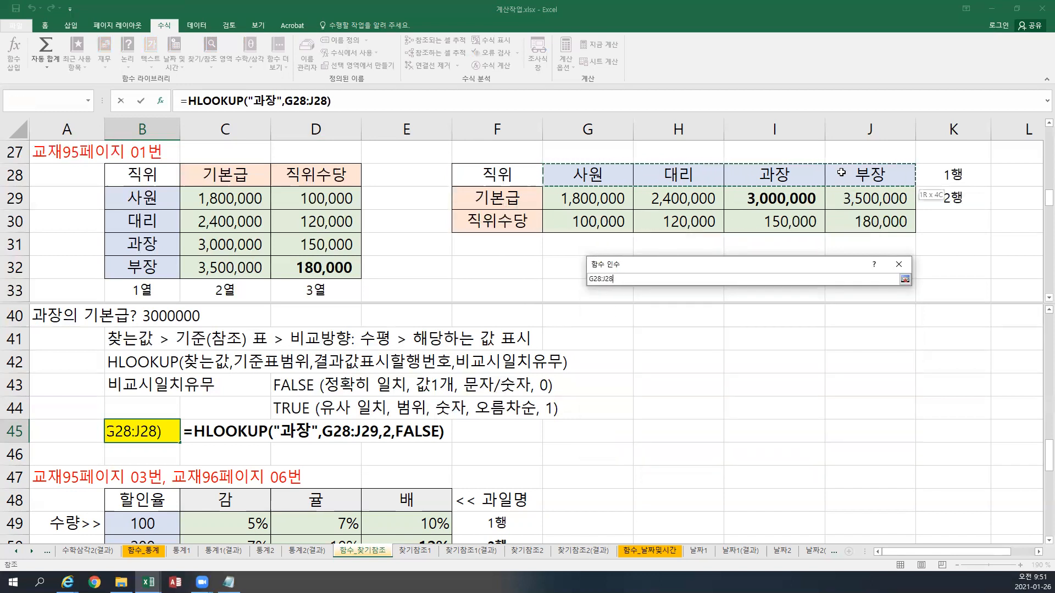
left_click_drag(841, 177, 841, 199)
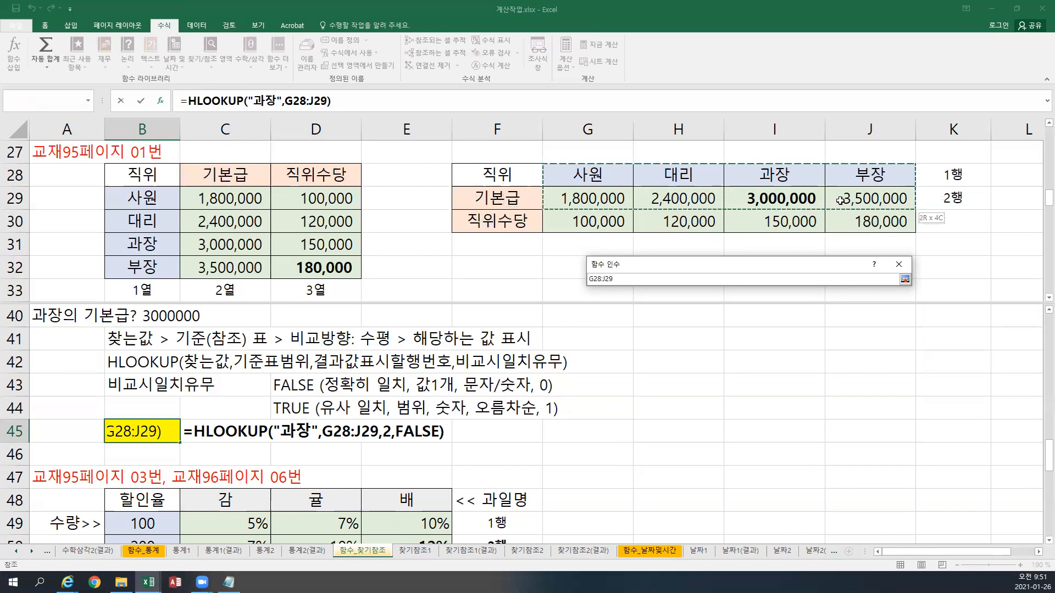
left_click_drag(841, 201, 840, 201)
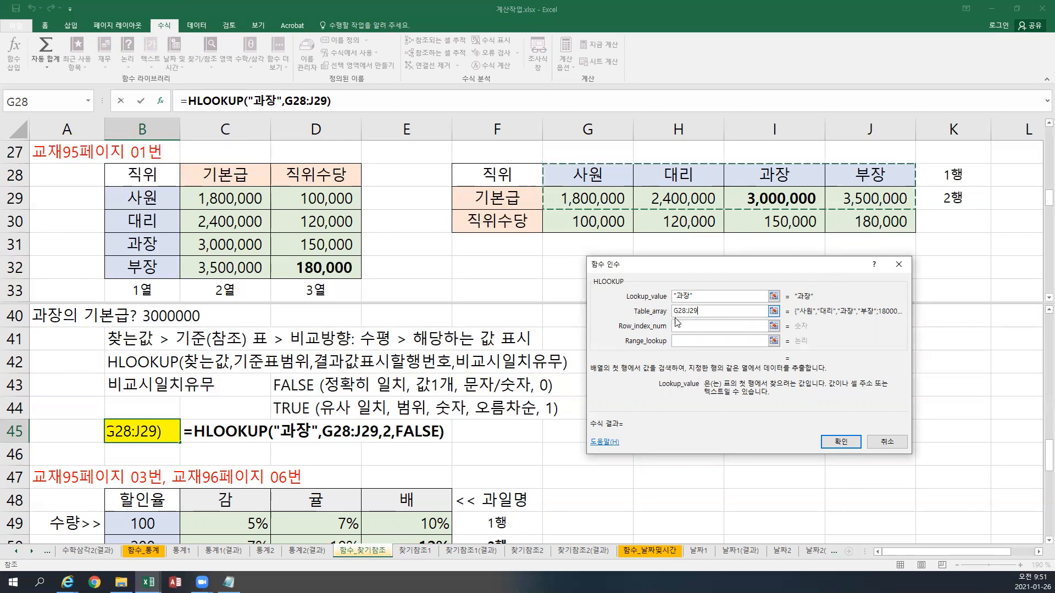
- Set the HLOOKUP row index to 2 and the range lookup to FALSE, and enter the formula in B45
left_click(684, 327)
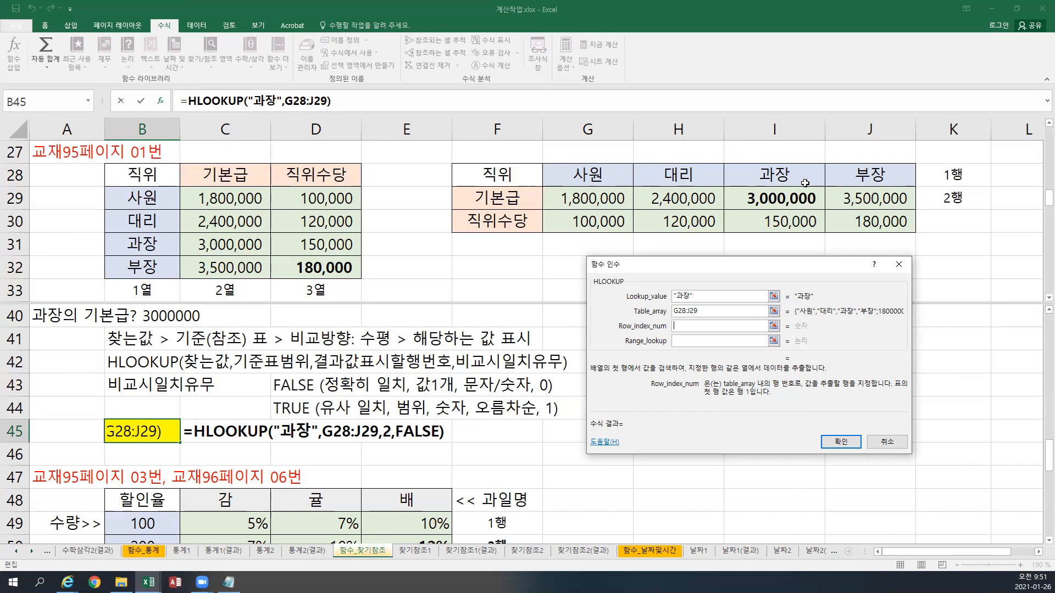
type("2")
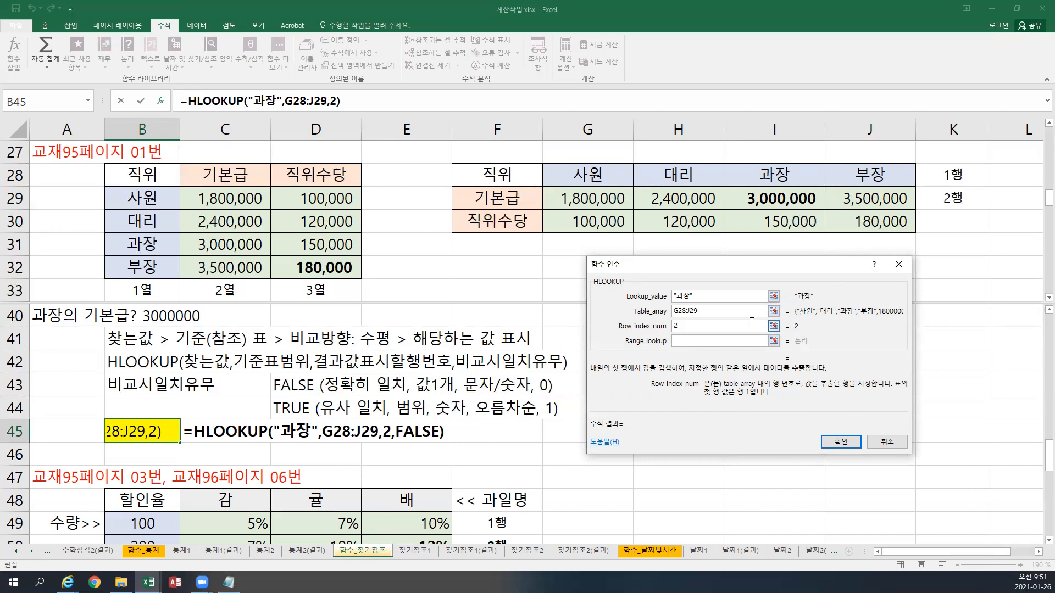
left_click(685, 341)
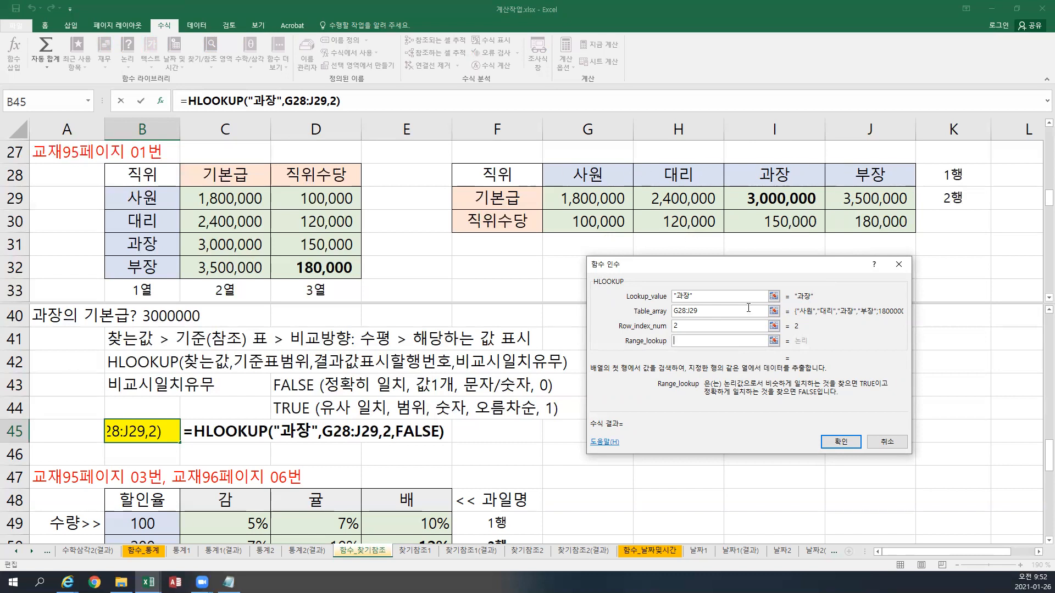
type("ㄹ")
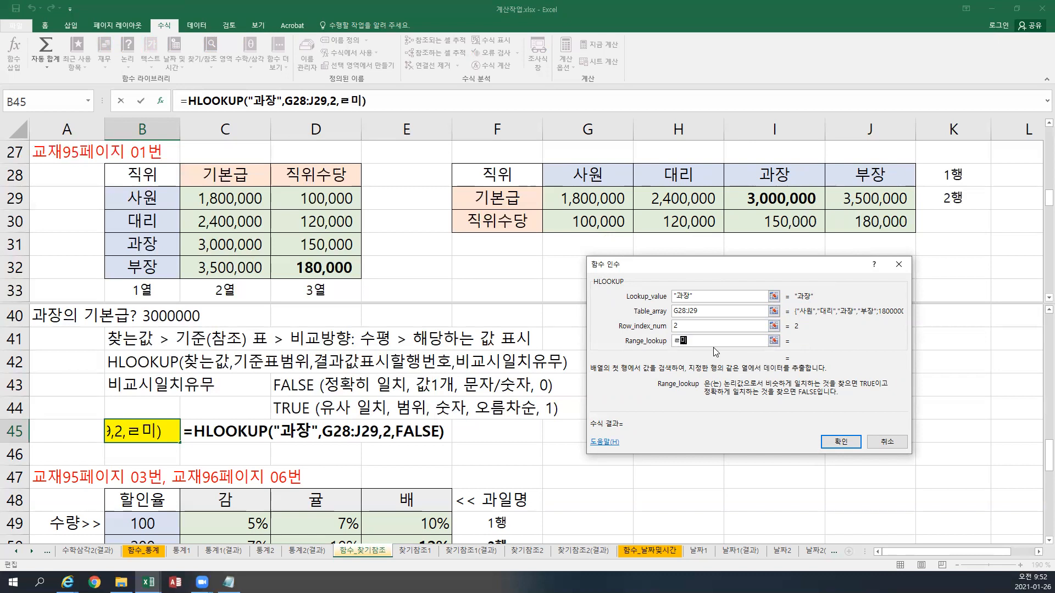
key("BackSpace")
type("FALSE")
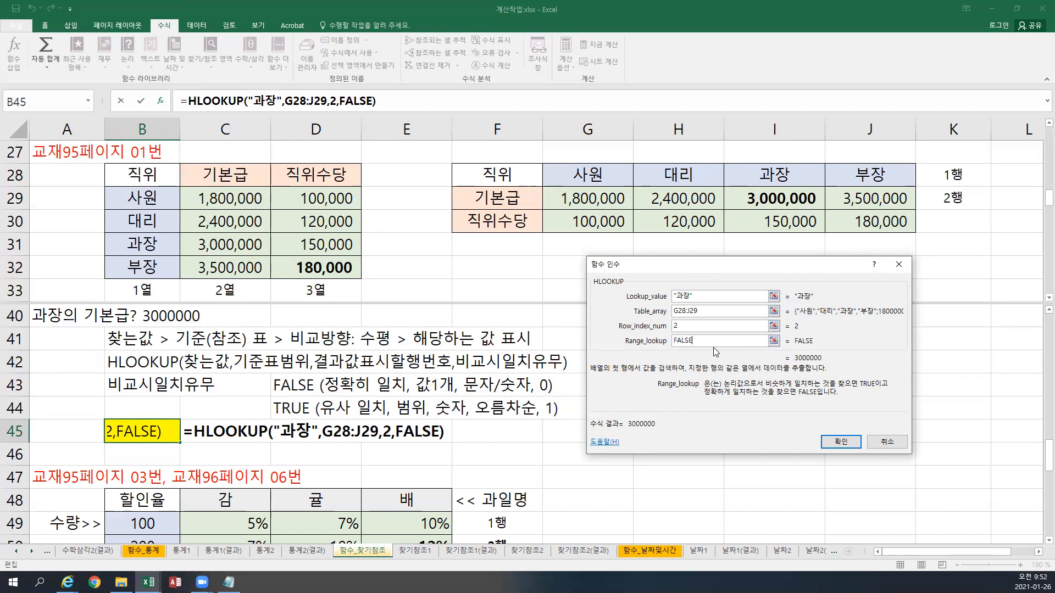
left_click(834, 443)
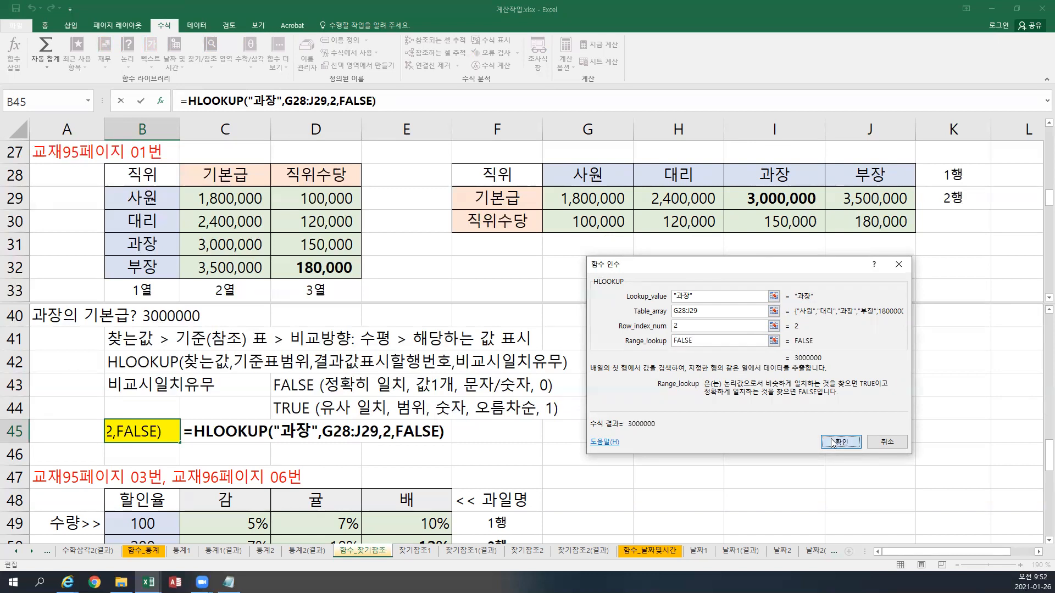
left_click(834, 443)
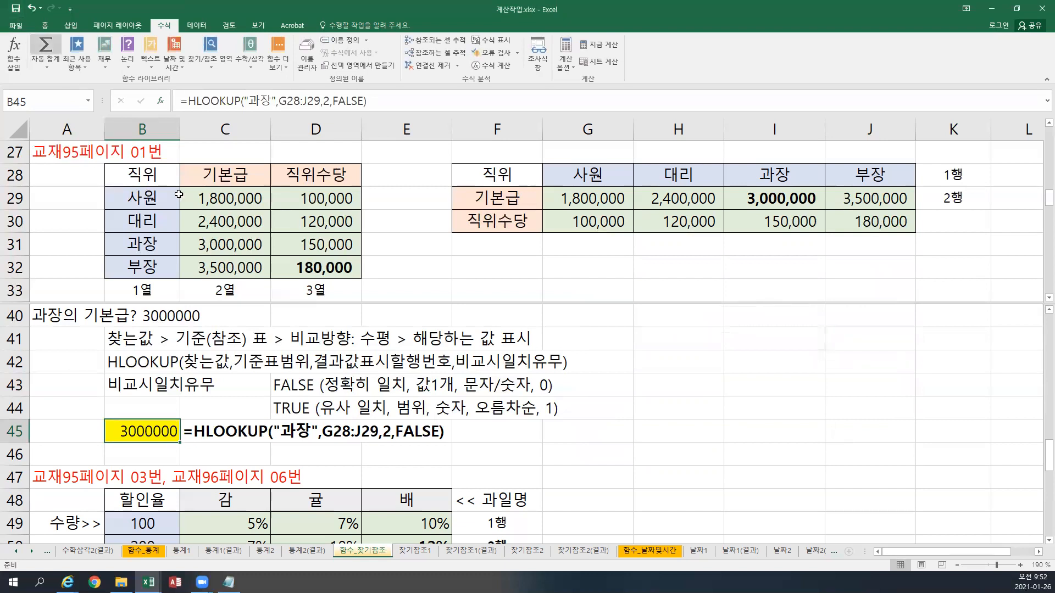
- Remove the window split and open the 찾기참조1 sheet
double_click(308, 304)
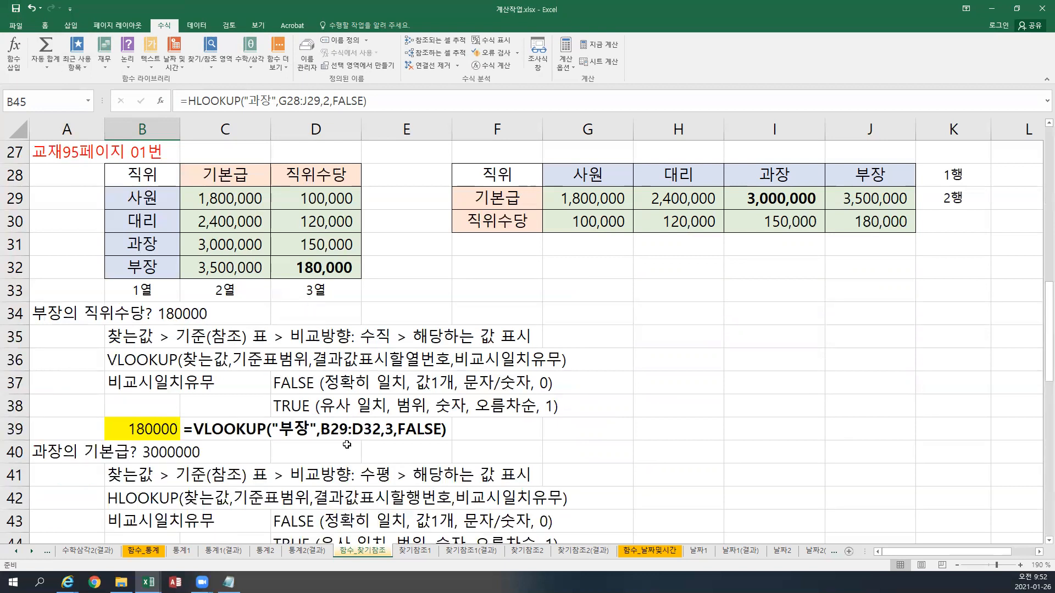
left_click(420, 555)
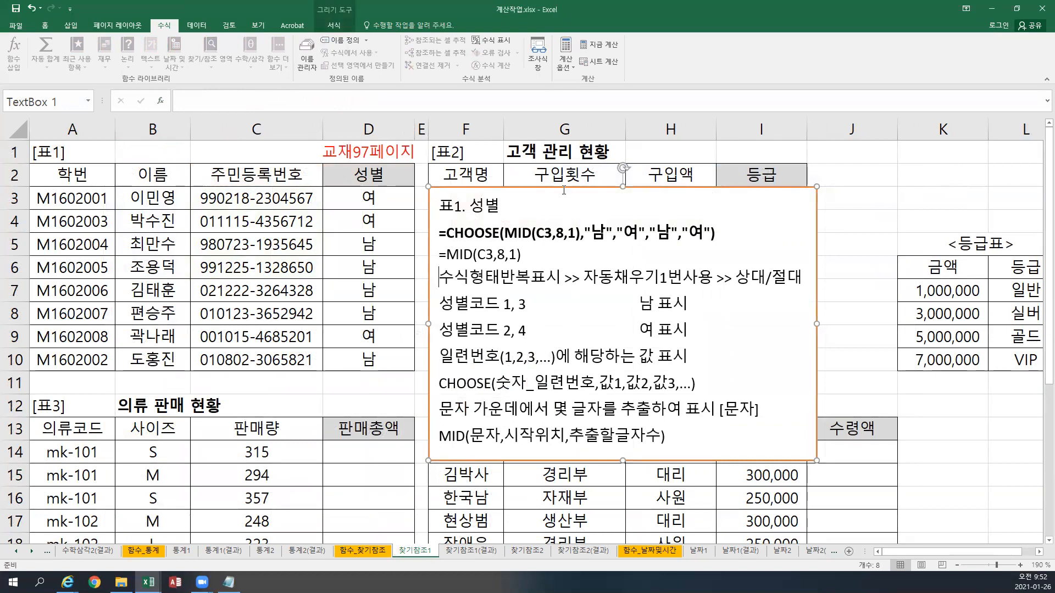
- Move the notes text box below the 고객 관리 현황 table and collapse the ribbon, keeping 표2 and the 등급표 in view
left_click_drag(564, 189, 812, 374)
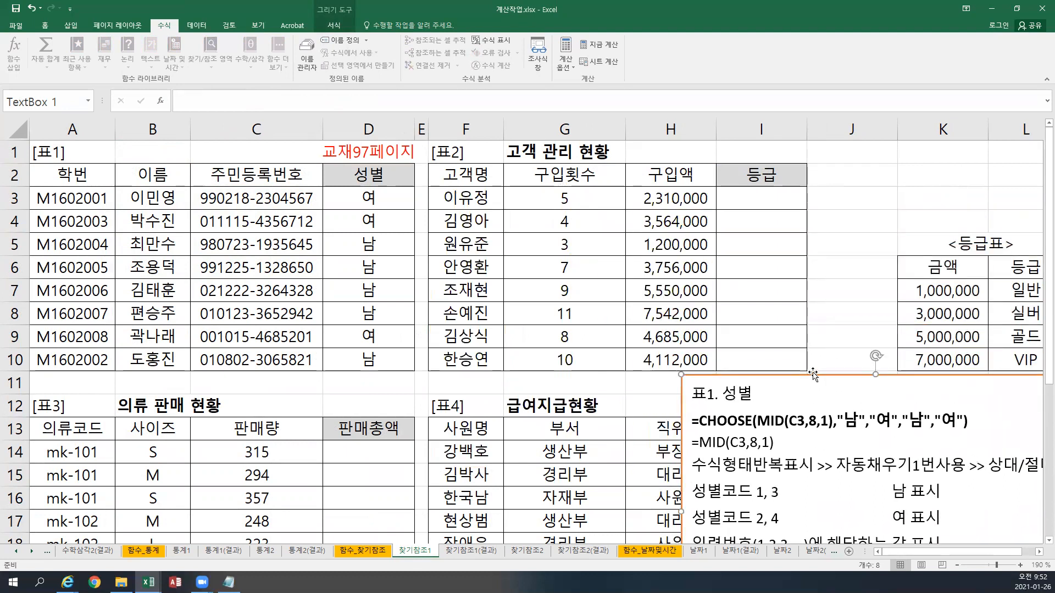
left_click(1039, 552)
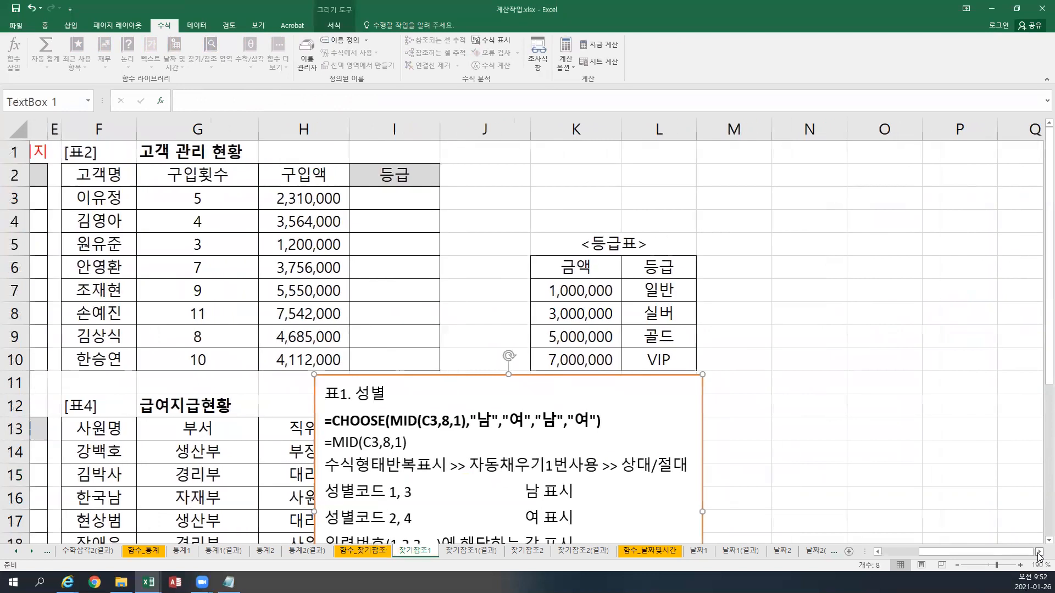
double_click(170, 25)
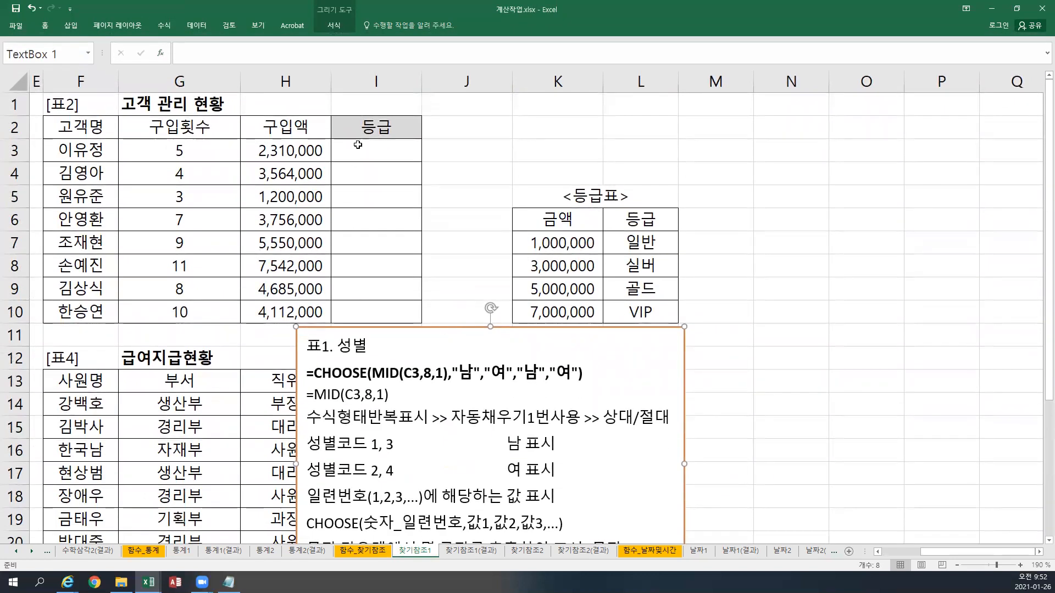
left_click_drag(938, 552, 914, 553)
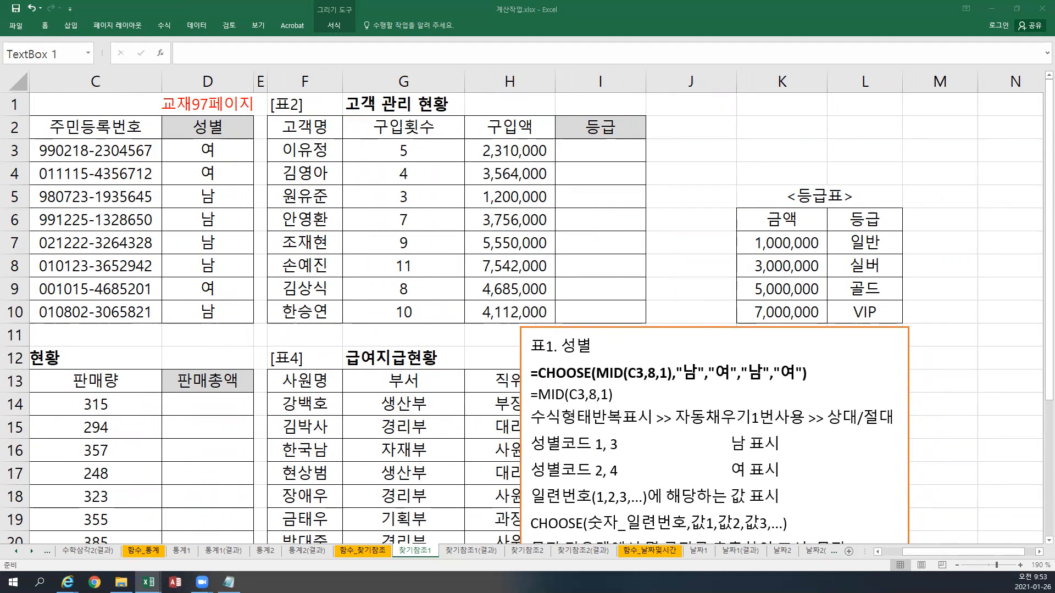
- Add the heading "표2. 등급" on a new first line of the notes text box, above "표1. 성별"
left_click(545, 342)
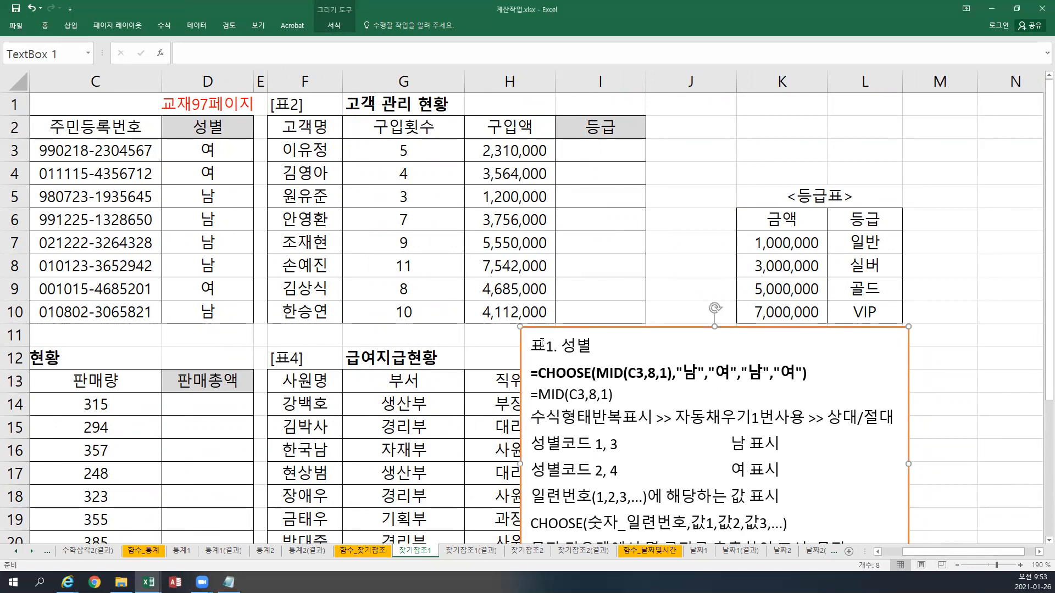
key("Return")
key("Up")
type("VY")
key("BackSpace")
key("BackSpace")
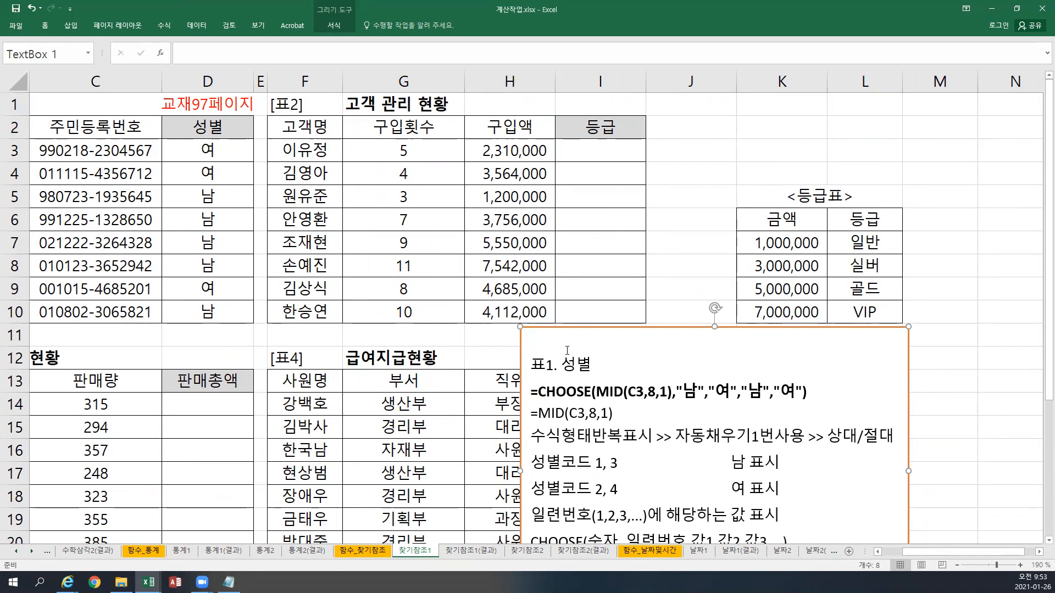
type("표2.")
type(" 등급")
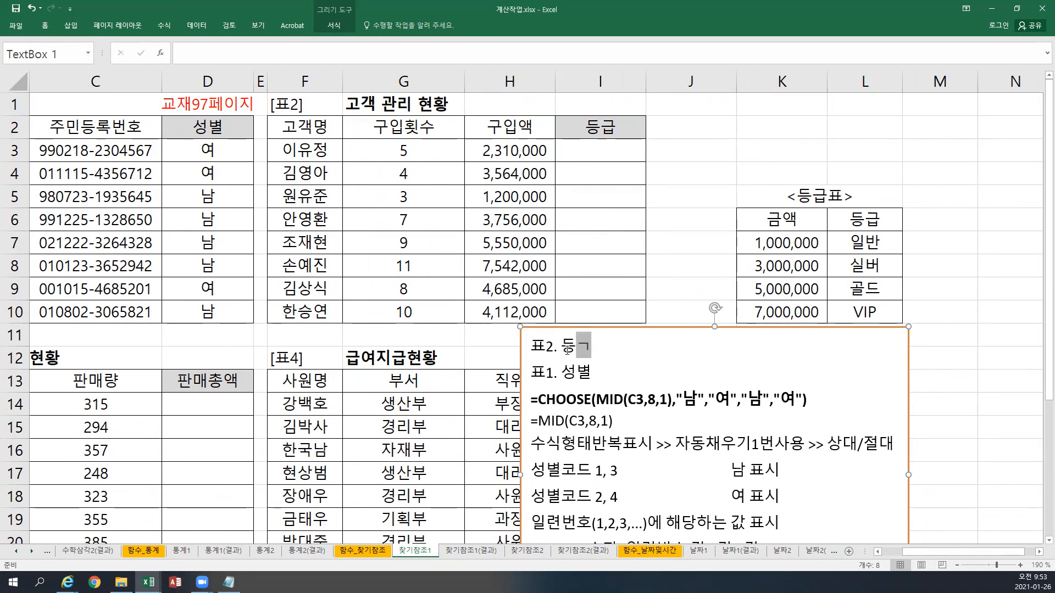
key("Return")
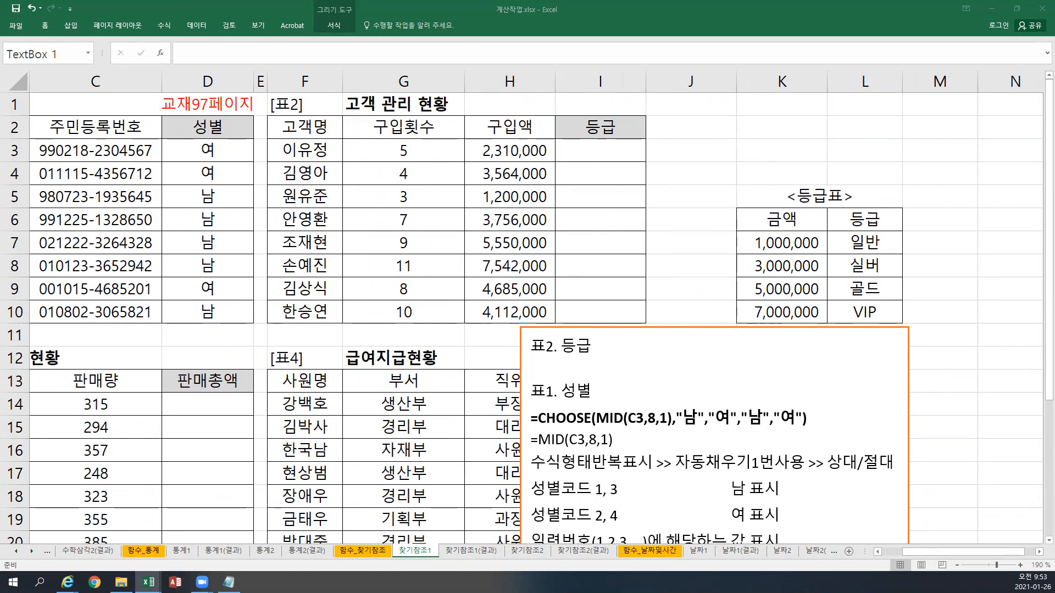
- Paste the VLOOKUP, HLOOKUP and INDEX syntax notes below the "표2. 등급" heading
left_click(541, 370)
key("ctrl+v")
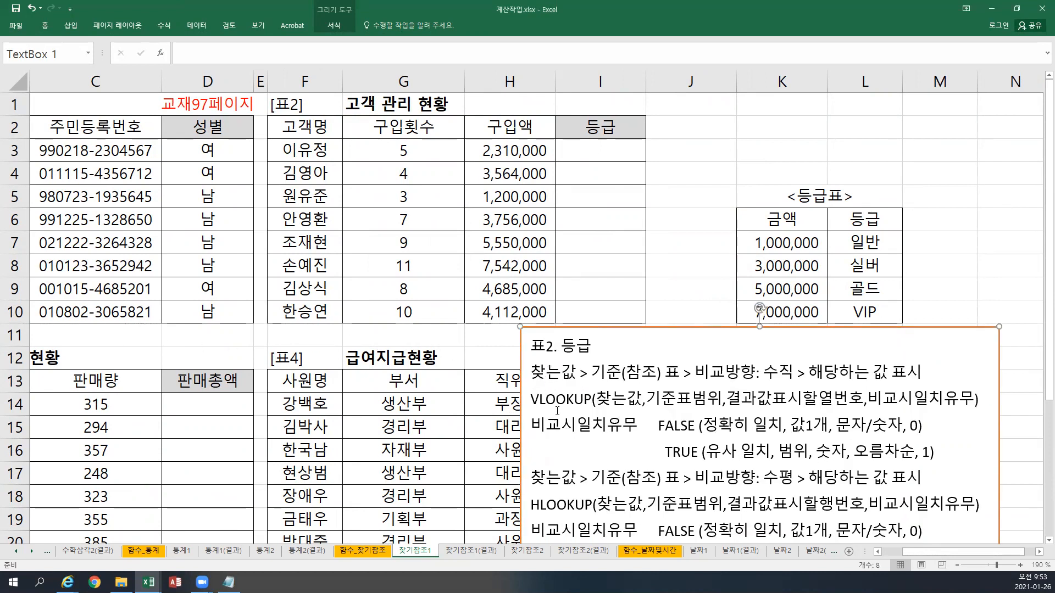
scroll(563, 410, "down", 2)
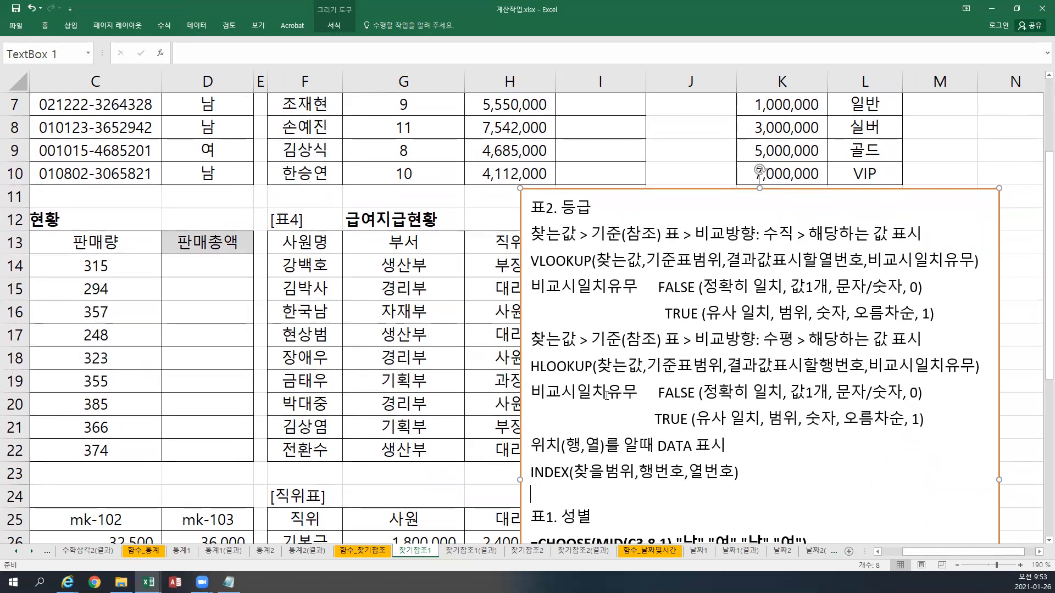
scroll(606, 395, "up", 1)
scroll(606, 395, "up", 1)
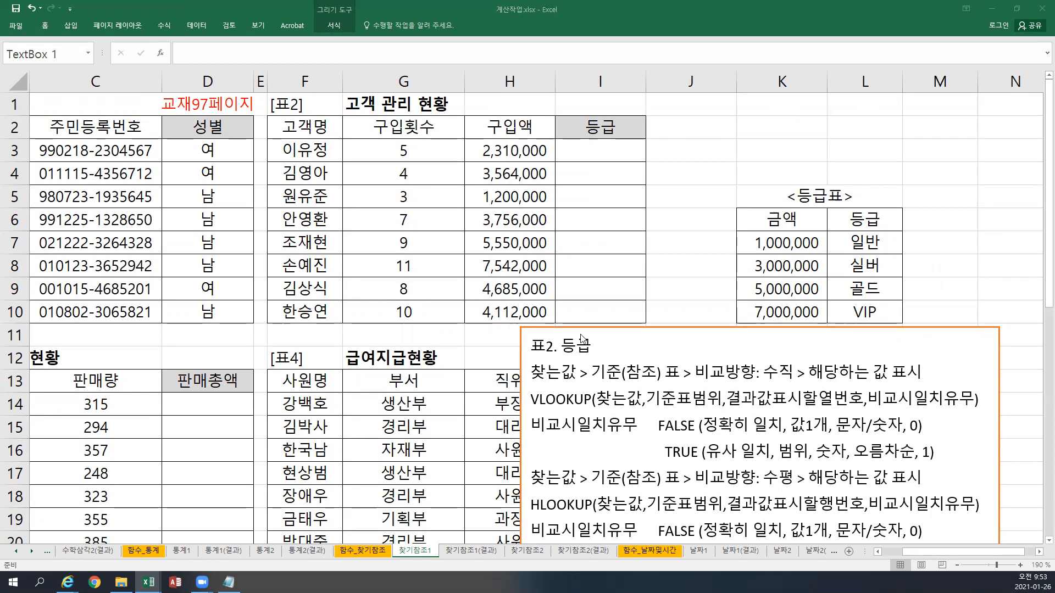
- Paste "등급 표시(원본표)>>등급(기준표)>>금액(기준표)>>구입액(원본표)>>VLOOKUP" under the "표2. 등급" heading and shift the text box to start at column F
left_click(596, 350)
left_click(534, 369)
key("ctrl+v")
left_click_drag(606, 326, 407, 331)
- Examine how the empty 등급 cells I3:I10 relate to the 등급표 grades L7:L10, its amounts K7:K10 and the purchase amounts H3:H10
left_click_drag(585, 144, 593, 310)
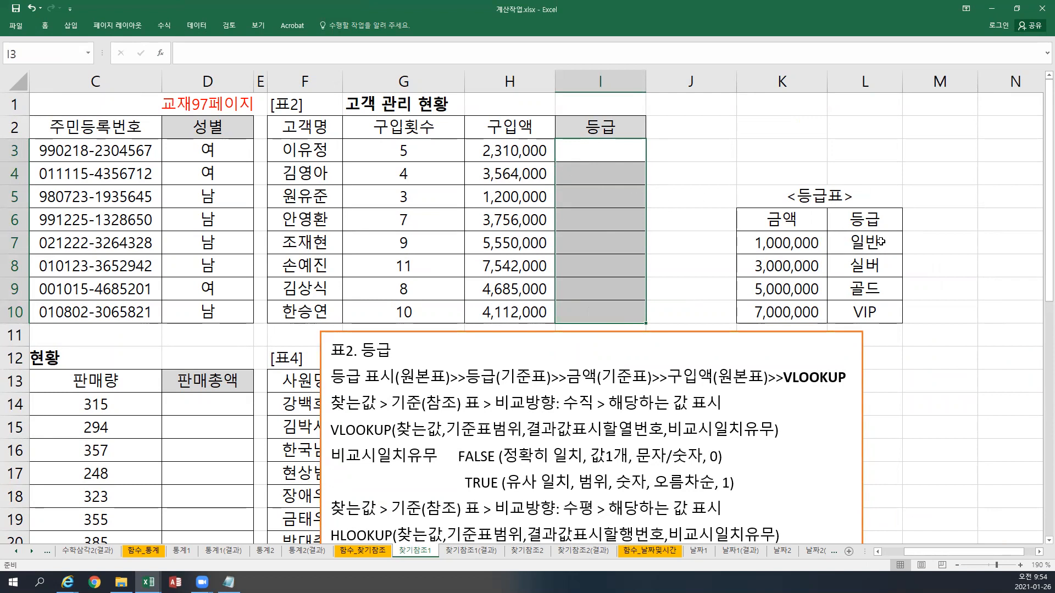
left_click_drag(881, 240, 871, 310)
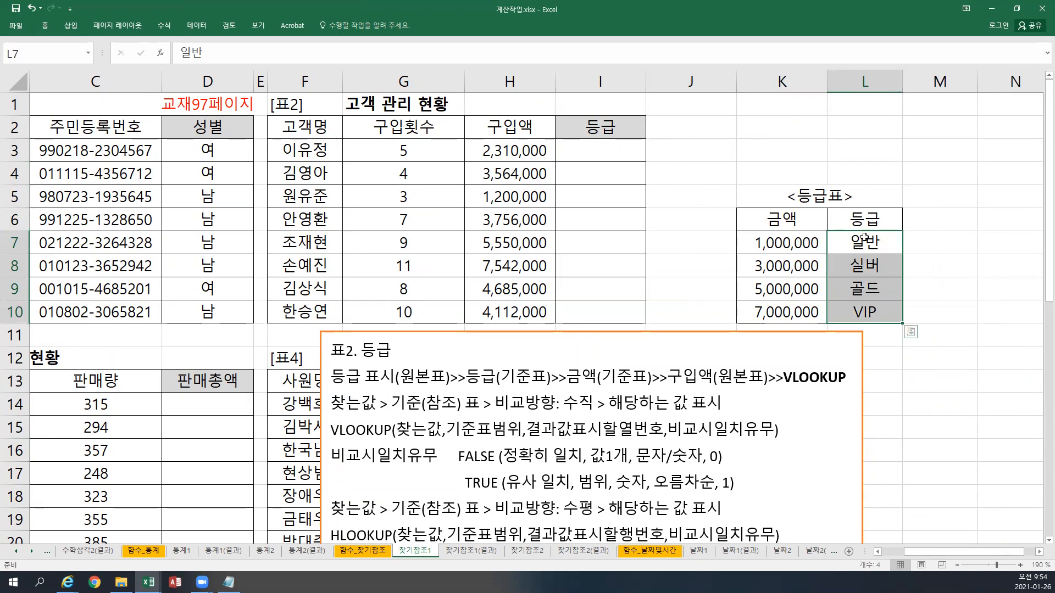
left_click_drag(797, 243, 787, 313)
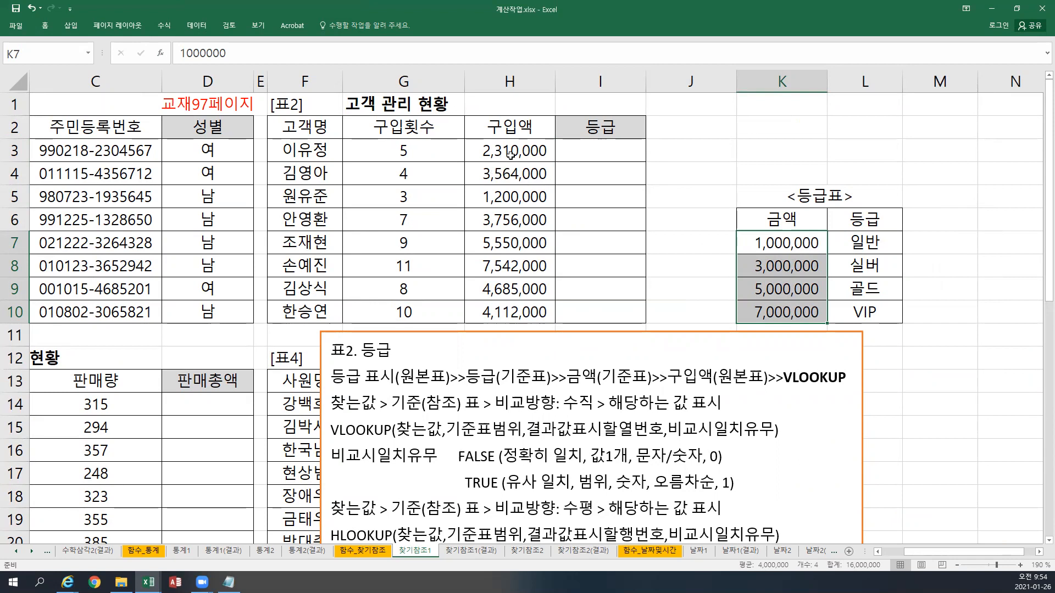
left_click_drag(514, 159, 514, 316)
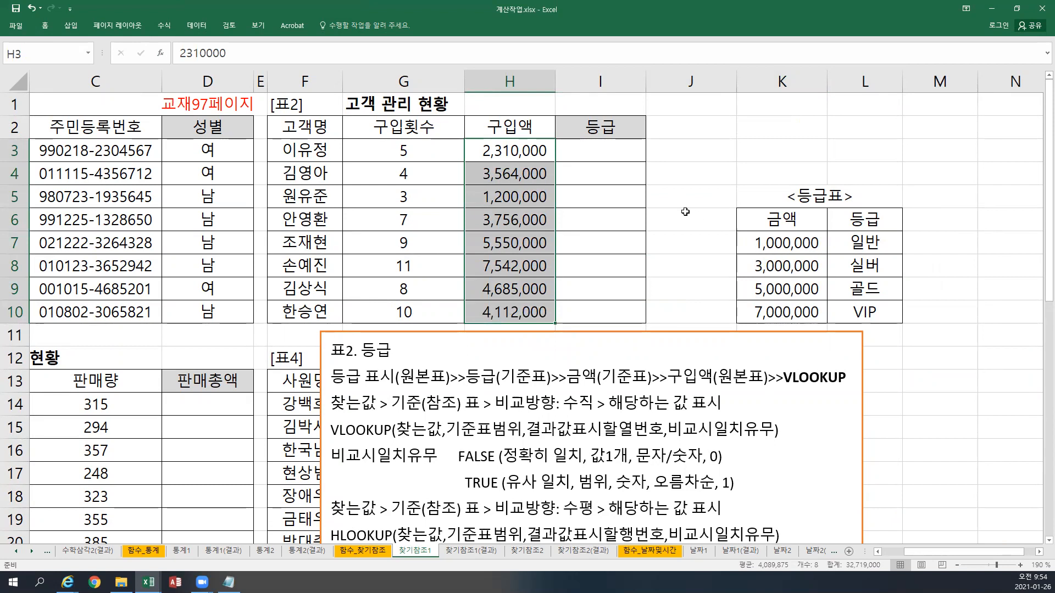
left_click(528, 152)
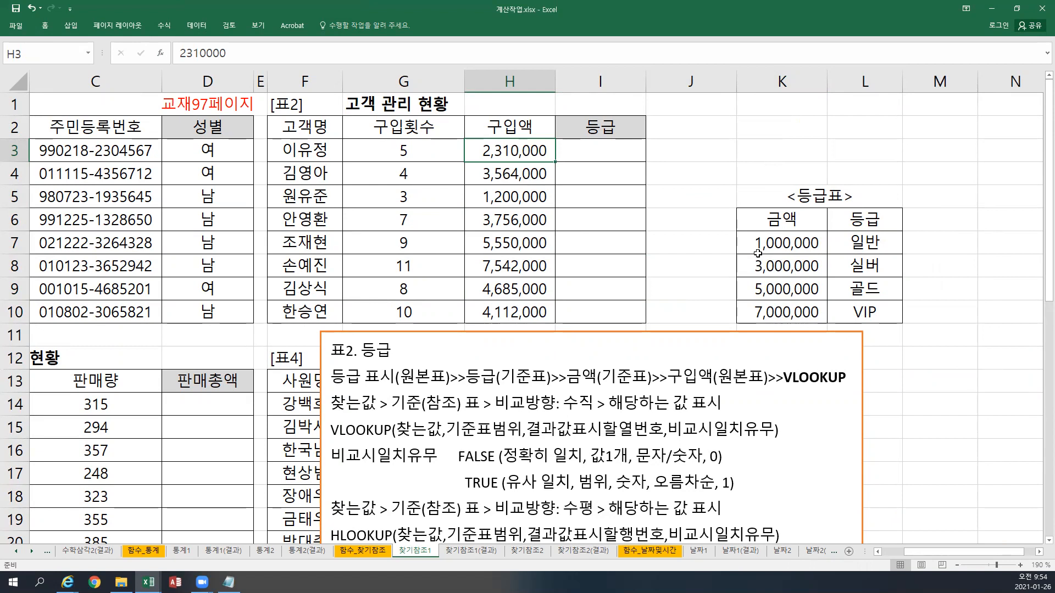
left_click(869, 287)
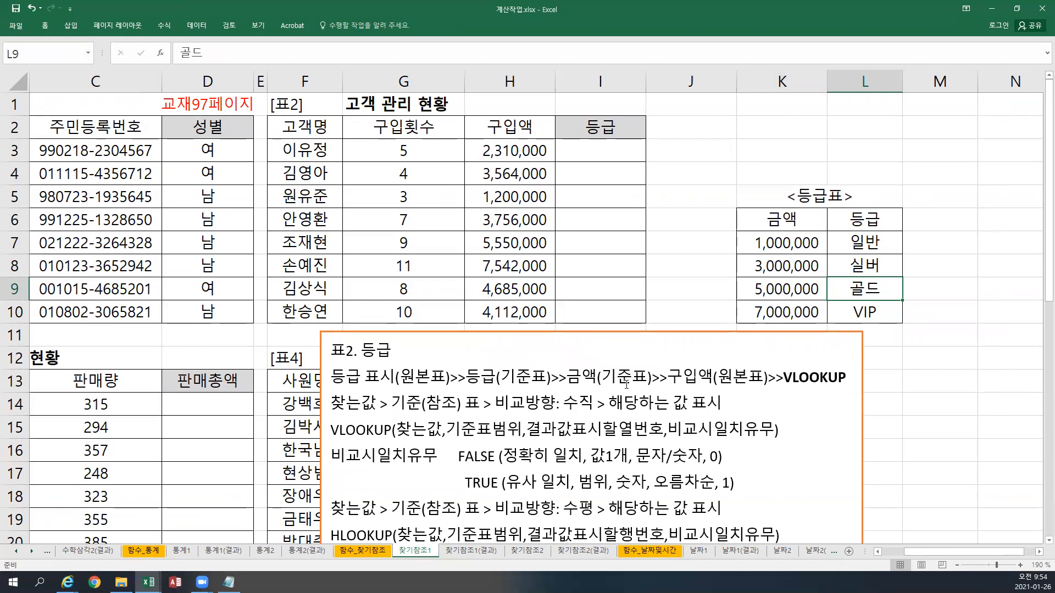
- Add the line "수식형태반복표시 >> 자동채우기1번사용 >> 상대/절대" directly below the "표2. 등급" heading in the notes
left_click(591, 430)
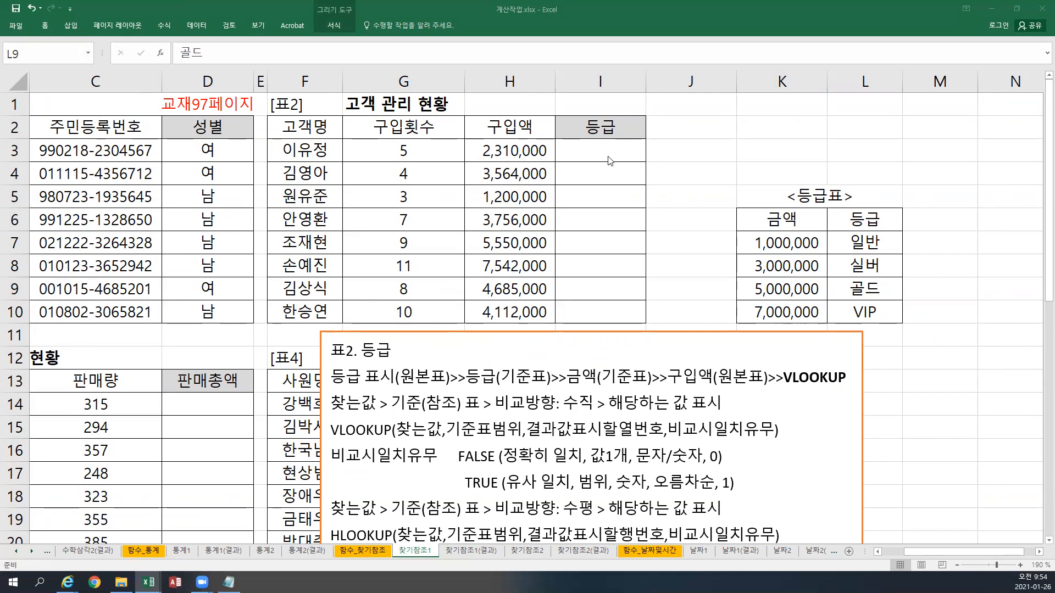
key("Escape")
left_click_drag(595, 157, 566, 313)
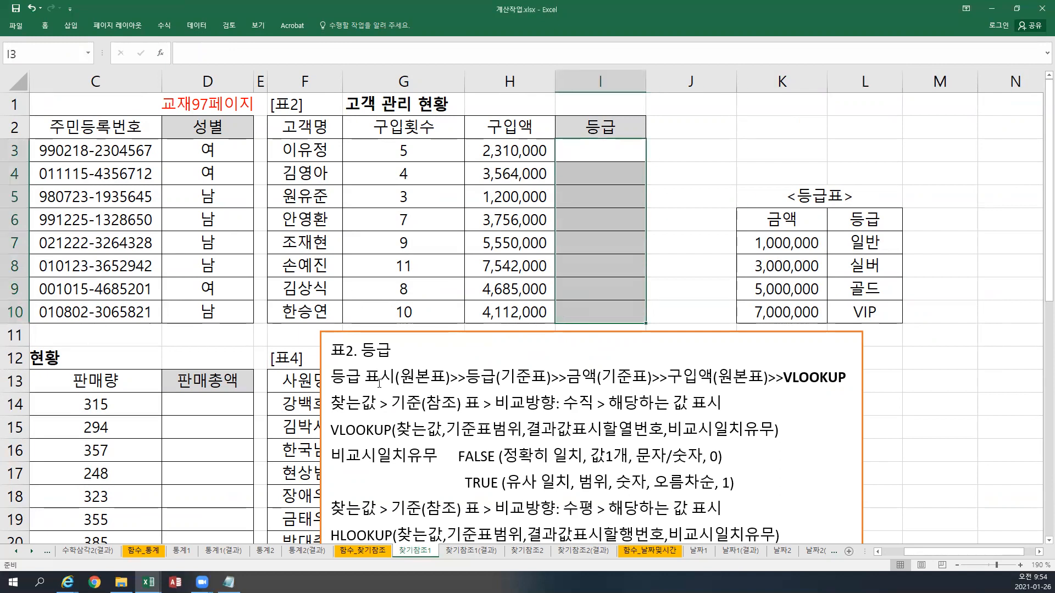
left_click(333, 380)
type("수식형태반복표시 >> 자동채우기1번사용 >> 상대/절대")
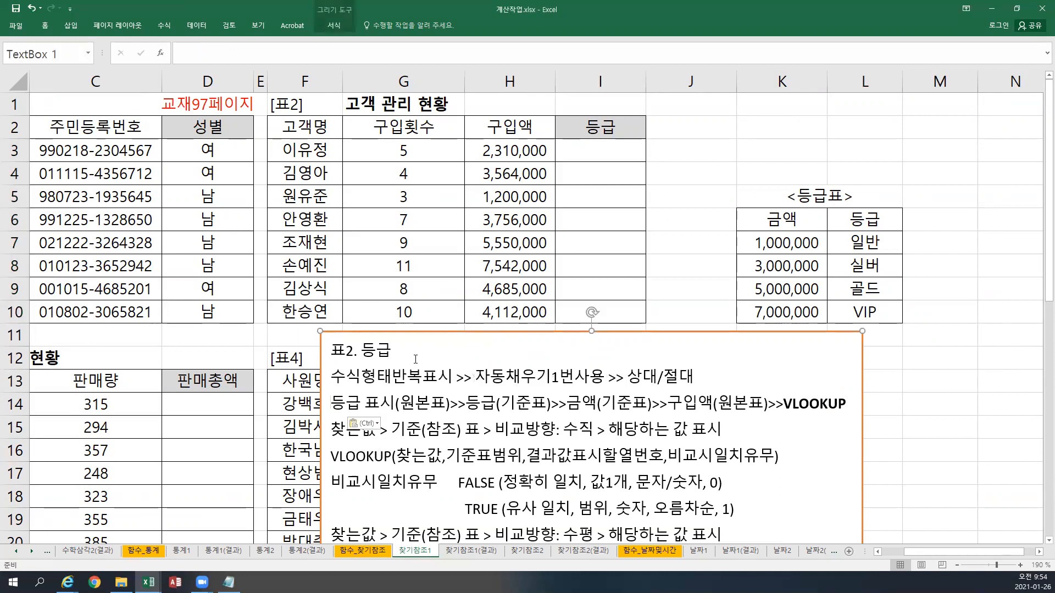
- Enter =VLOOKUP(H3,$K$7:$L$10,2,TRUE) in I3 and fill it down through I10 to grade every customer
left_click(626, 151)
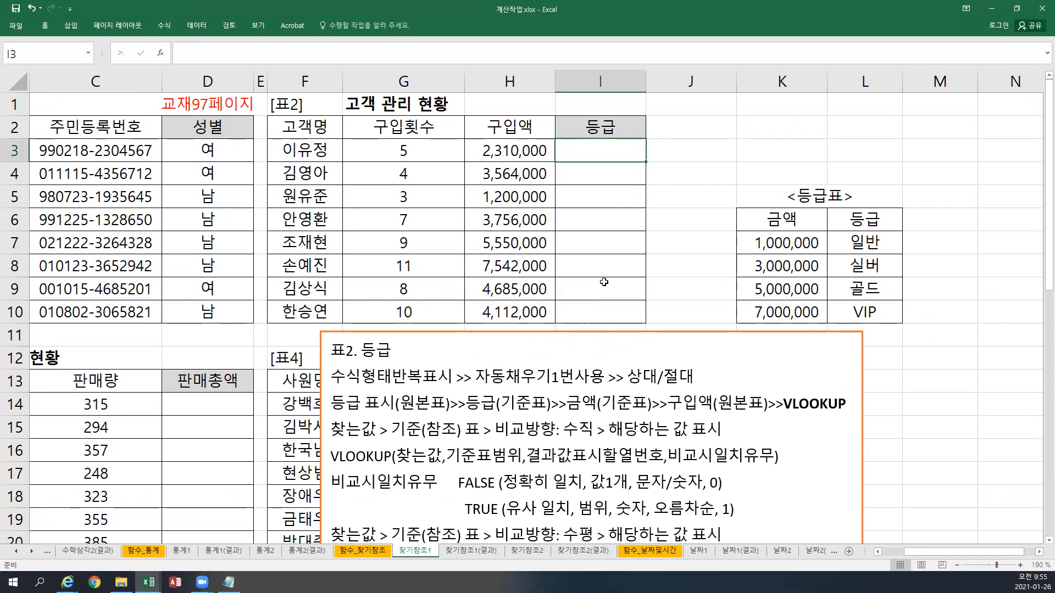
type("=VL")
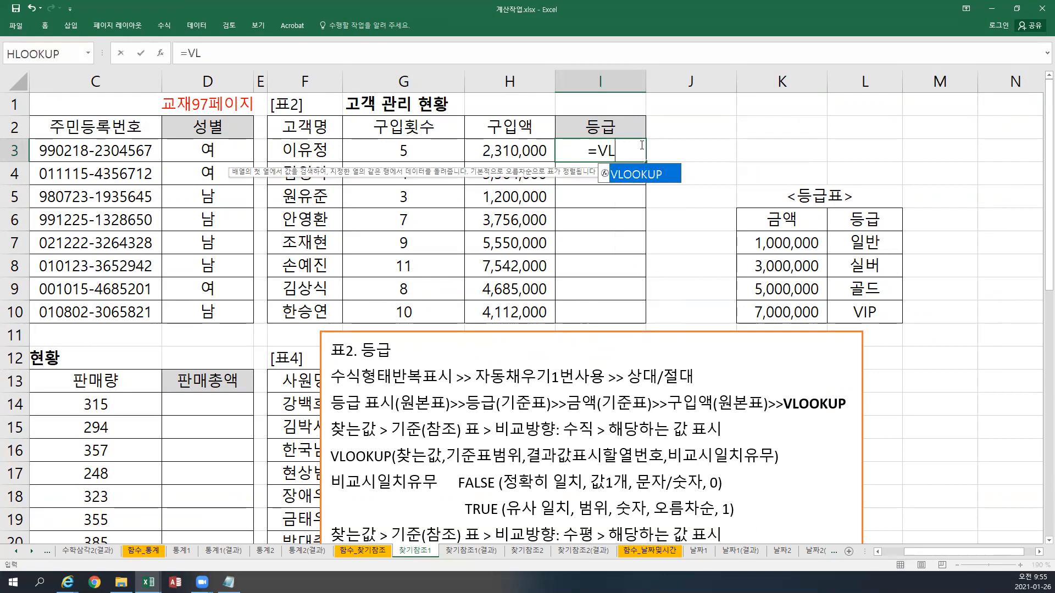
type("OOKUP(")
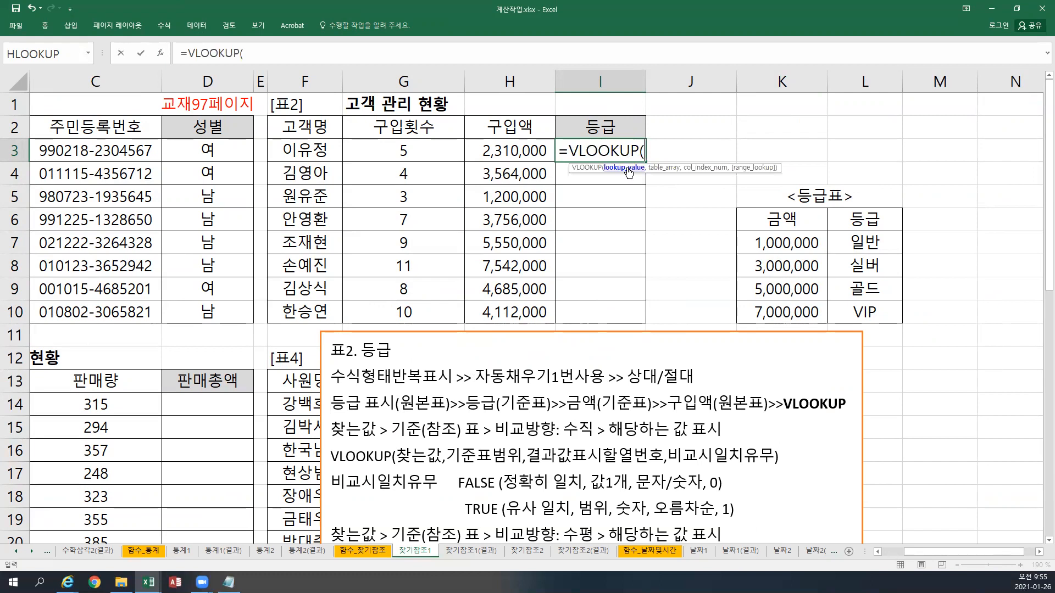
left_click(516, 151)
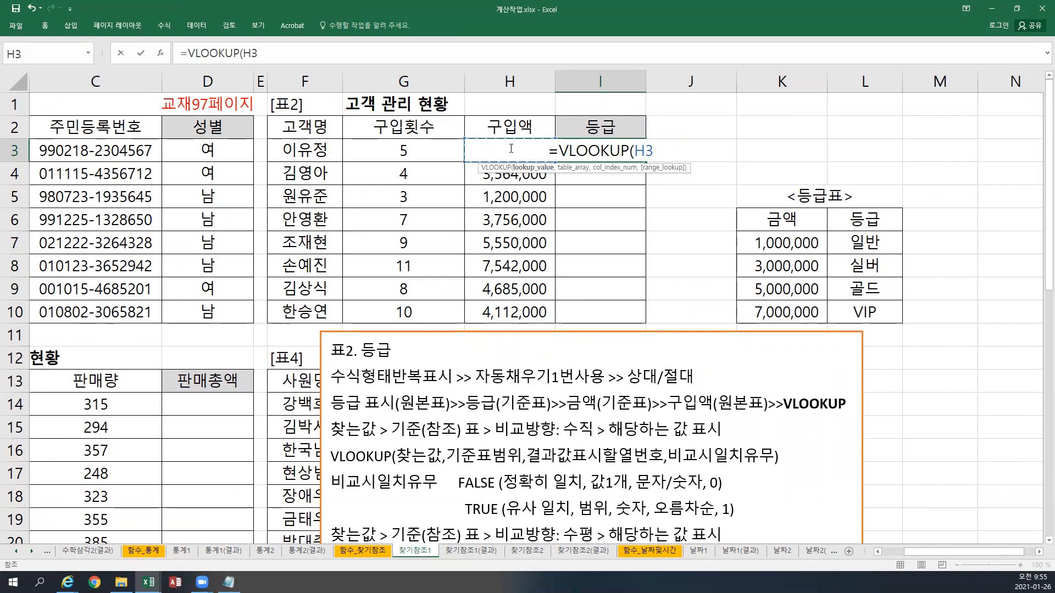
type(",")
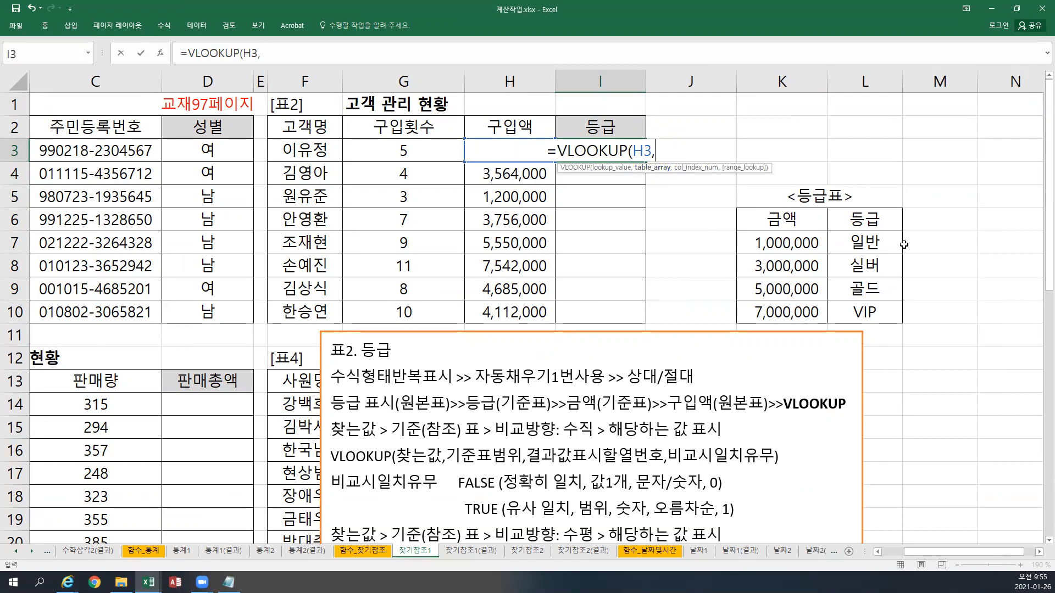
left_click_drag(798, 248, 836, 316)
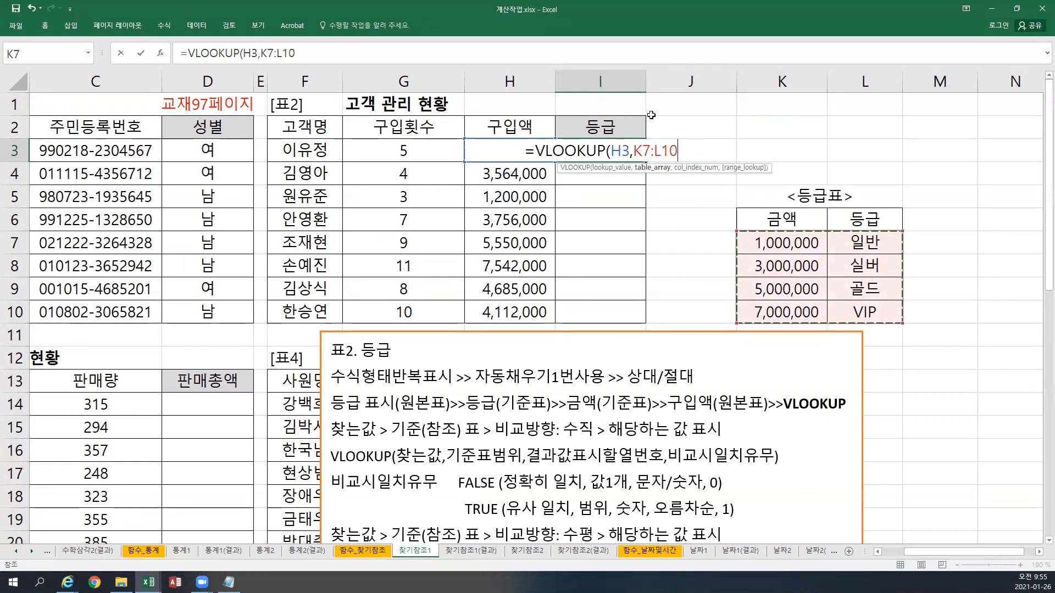
key("F4")
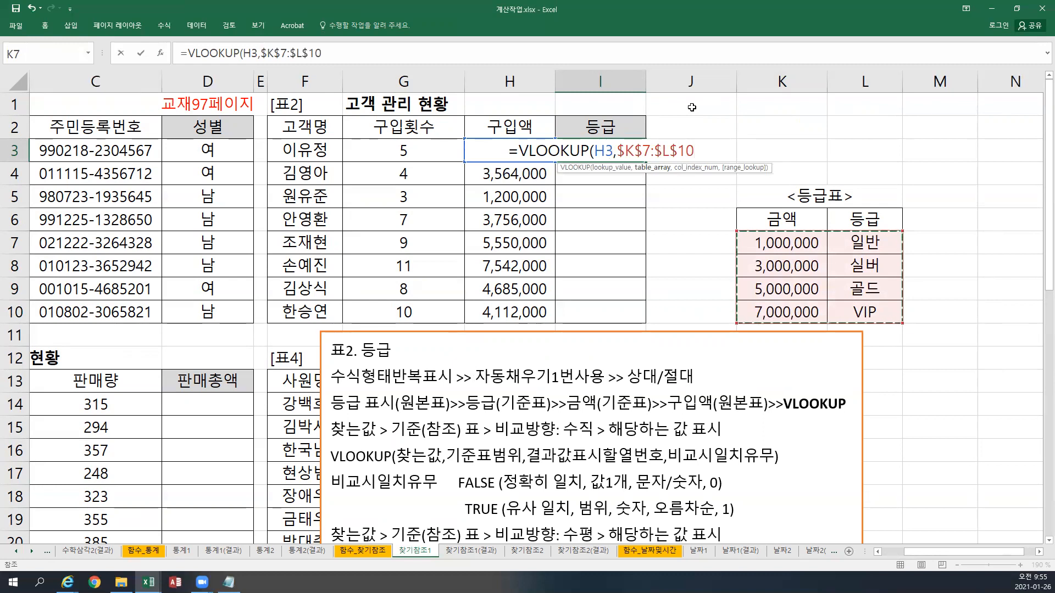
type(",")
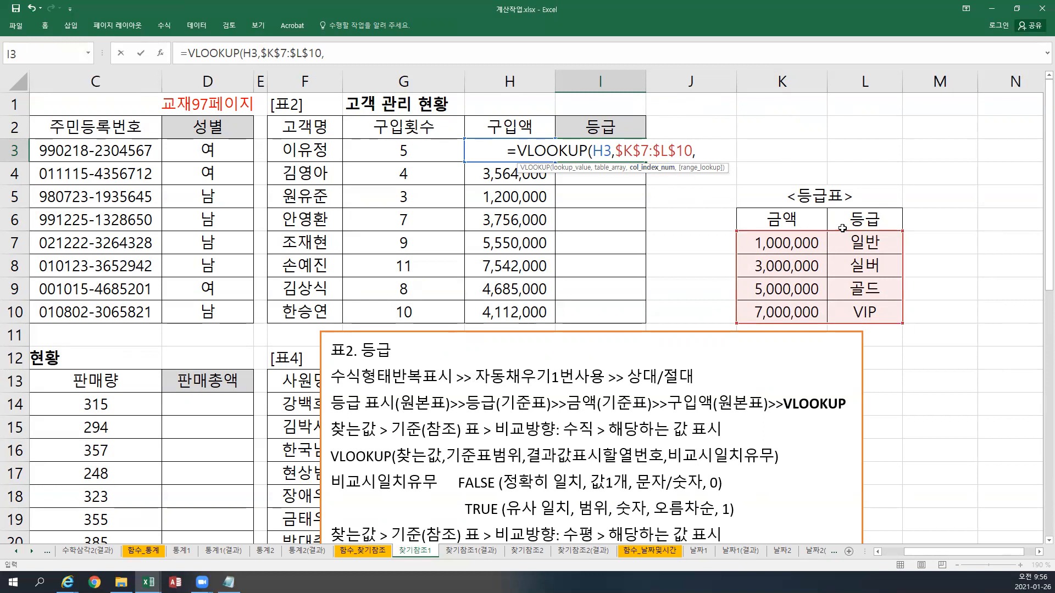
type("2,")
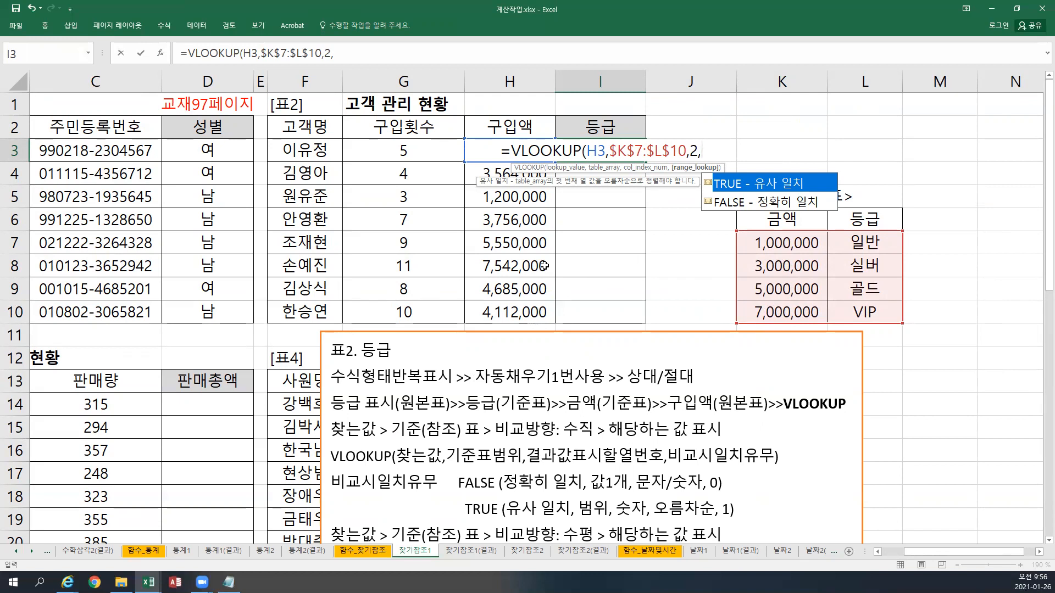
type("TRUE)")
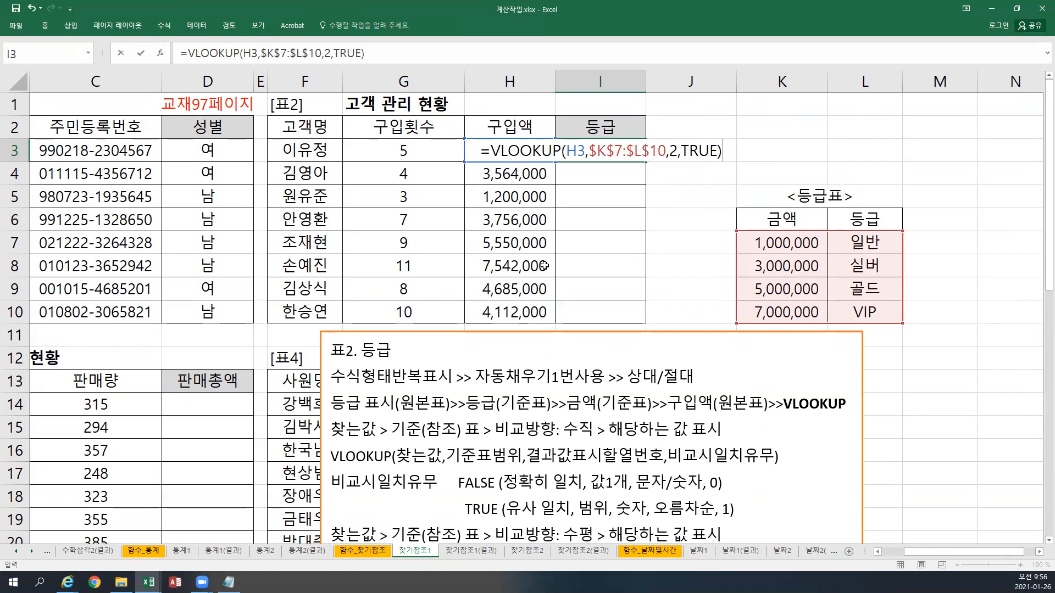
key("ctrl+Return")
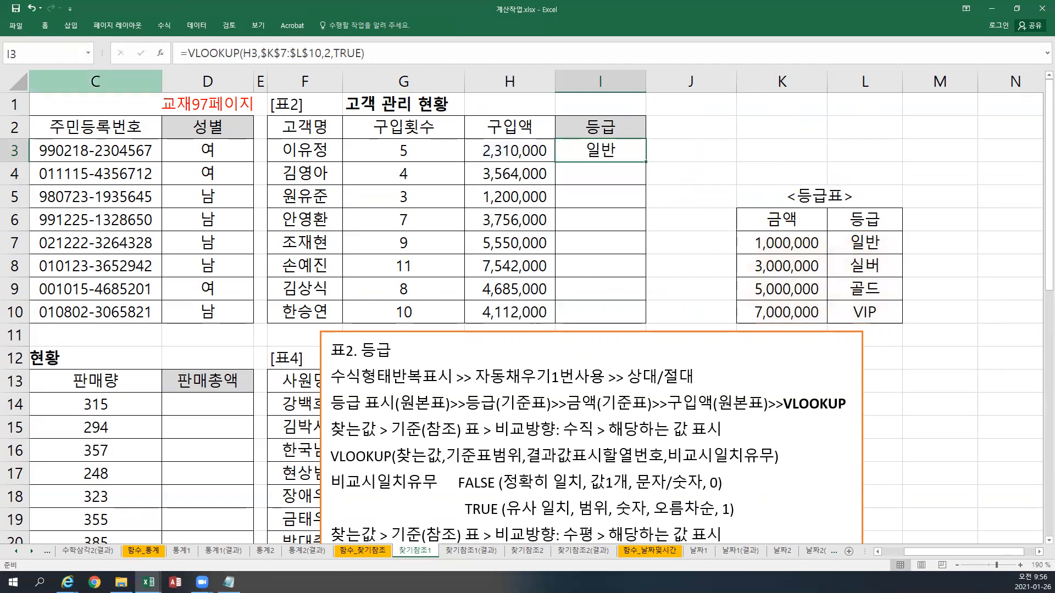
left_click_drag(646, 161, 647, 323)
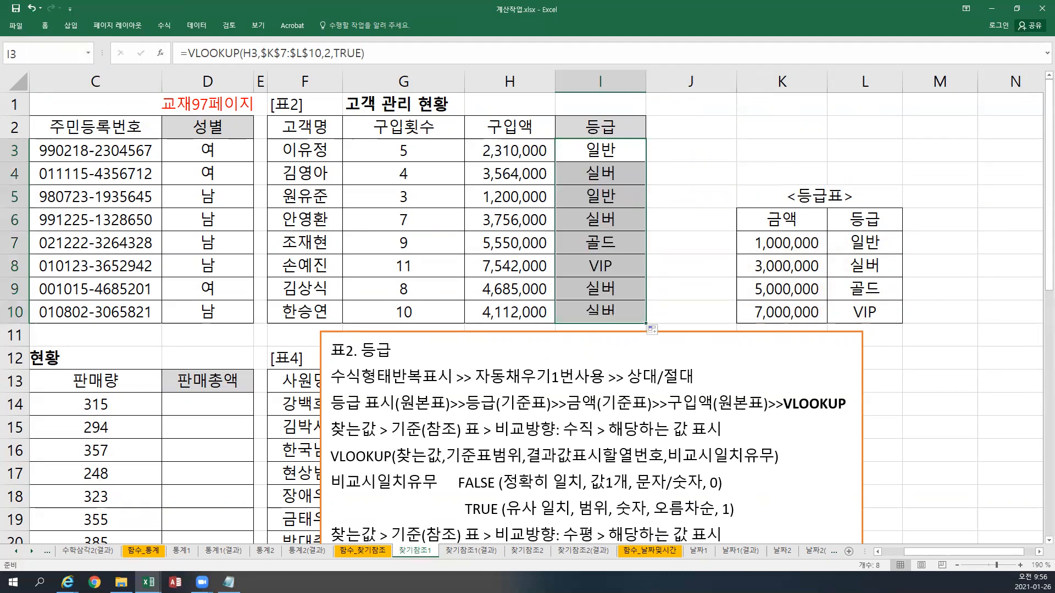
- Add the lines "=VLOOKUP(H3,$K$7:$L$10,2,TRUE)" and "=VLOOKUP(H3,$K$7:$L$10,2,1)" directly below the "표2. 등급" heading in the notes
left_click(632, 379)
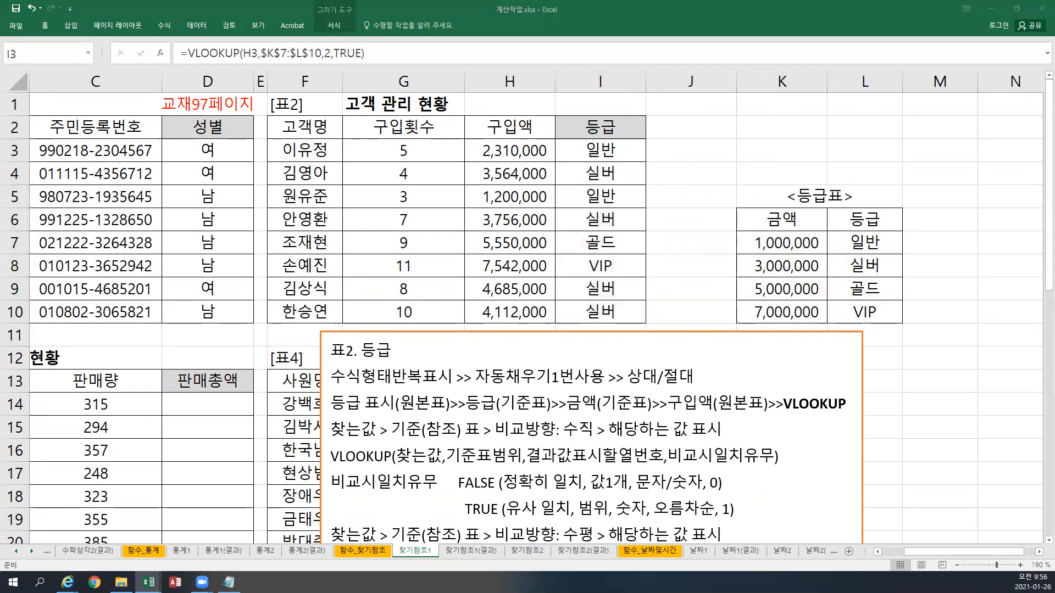
left_click(383, 358)
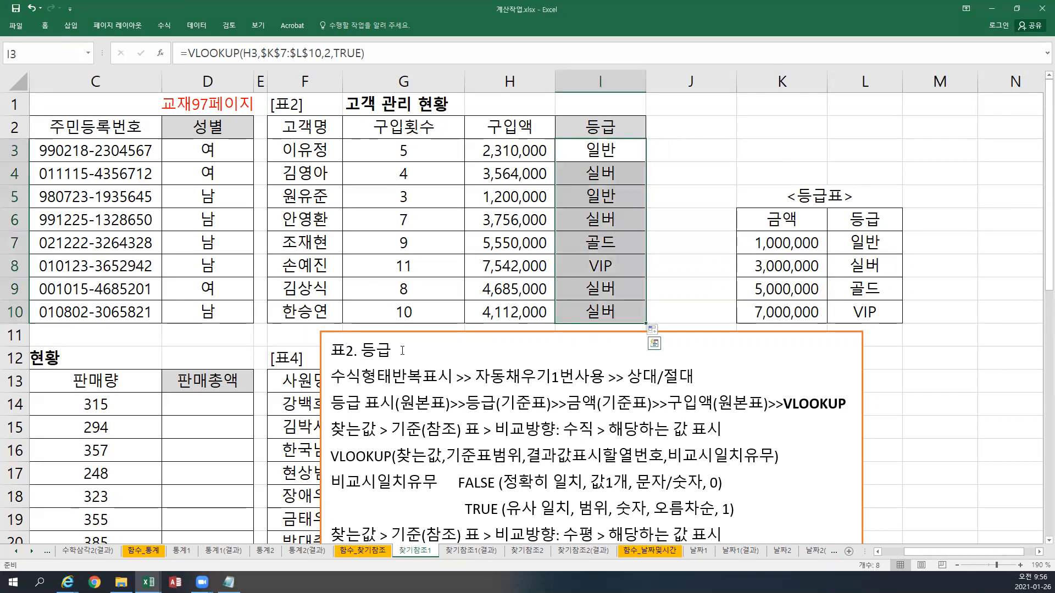
left_click(332, 377)
type("=VLOOKUP(H3,$K$7:$L$10,2,TRUE) =VLOOKUP(H3,$K$7:$L$10,2,1)")
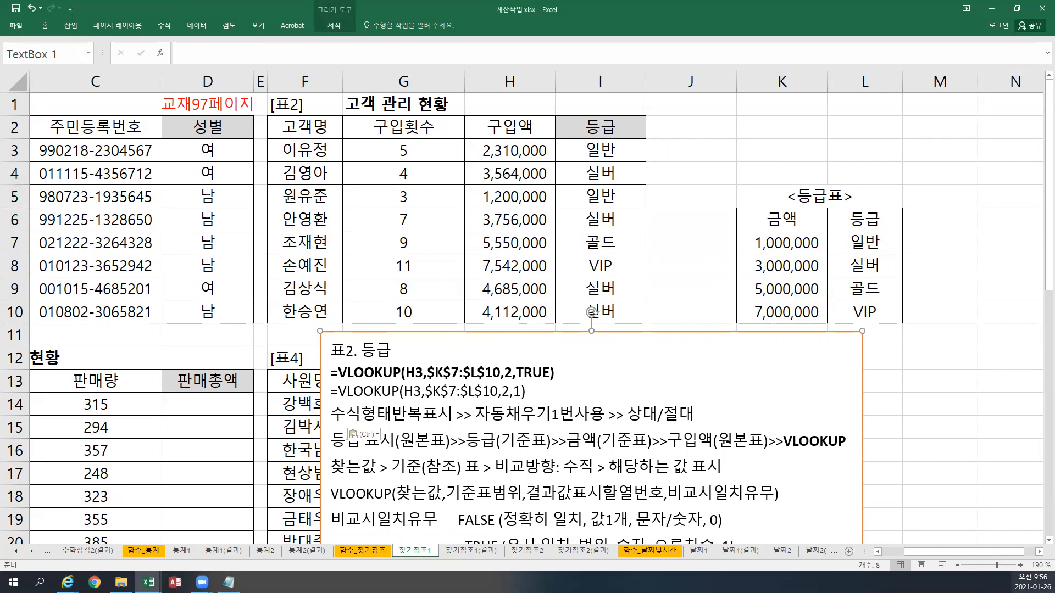
- Paste the "TRUE(범위)" explanation with its amount ranges and sample purchase amounts beside the 등급표, starting at M6
left_click(1039, 552)
left_click(1039, 552)
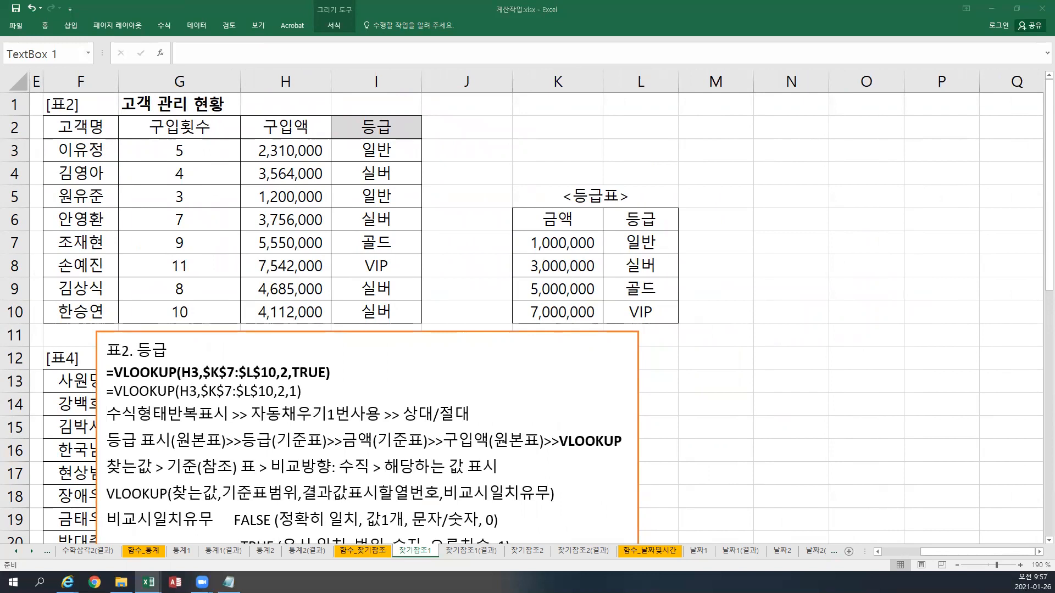
left_click(712, 221)
left_click(713, 221)
key("ctrl+v")
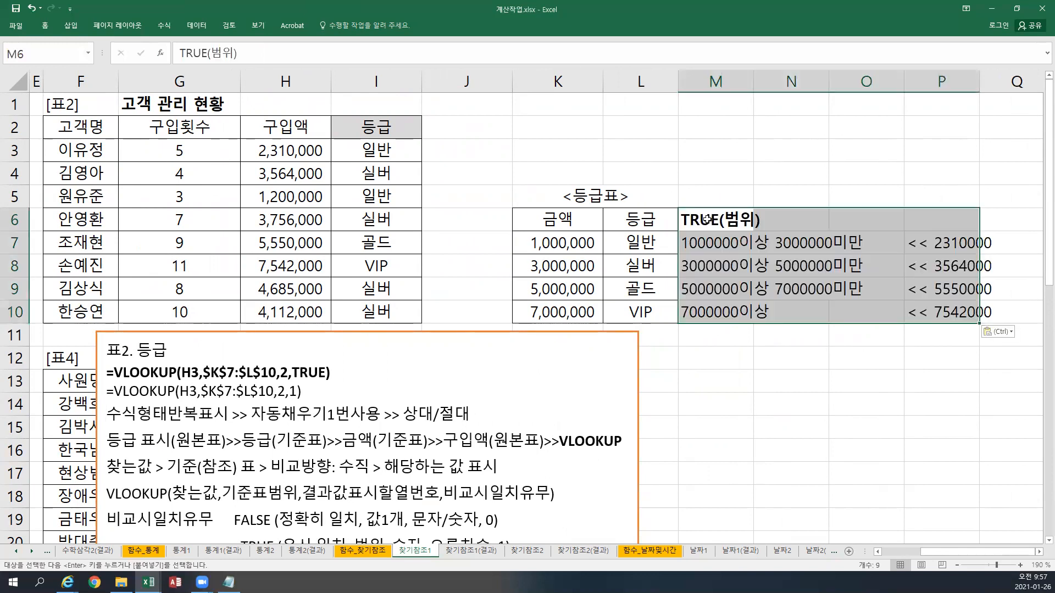
left_click(823, 372)
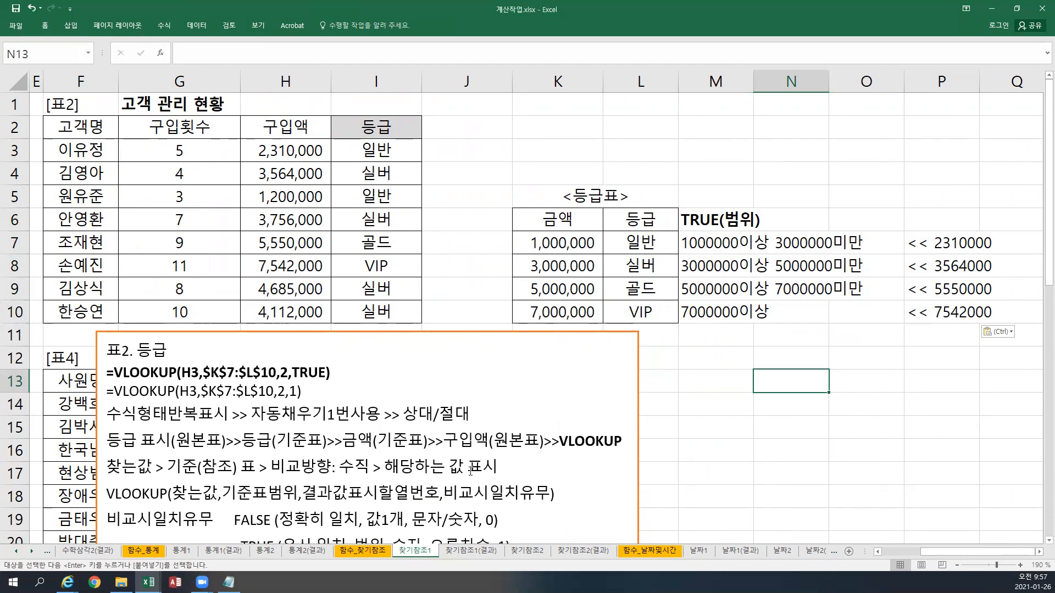
- Examine the sort order of the 금액 thresholds K7:K10 in the 등급표 against the TRUE (유사 일치) rule in the notes
scroll(471, 471, "down", 1)
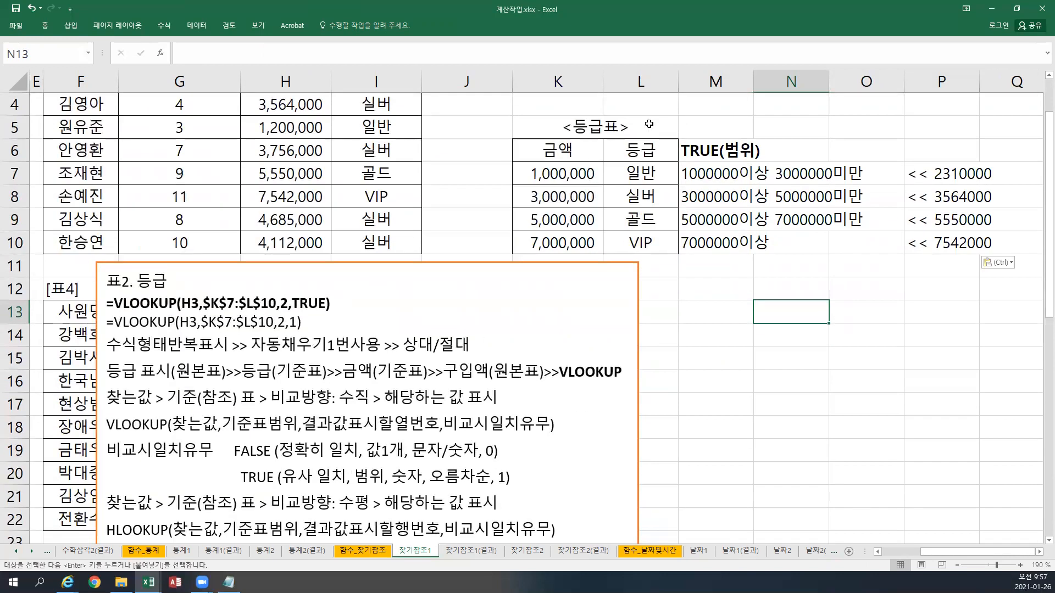
left_click(581, 168)
left_click(566, 196)
left_click(569, 222)
left_click(567, 241)
left_click_drag(566, 174, 572, 236)
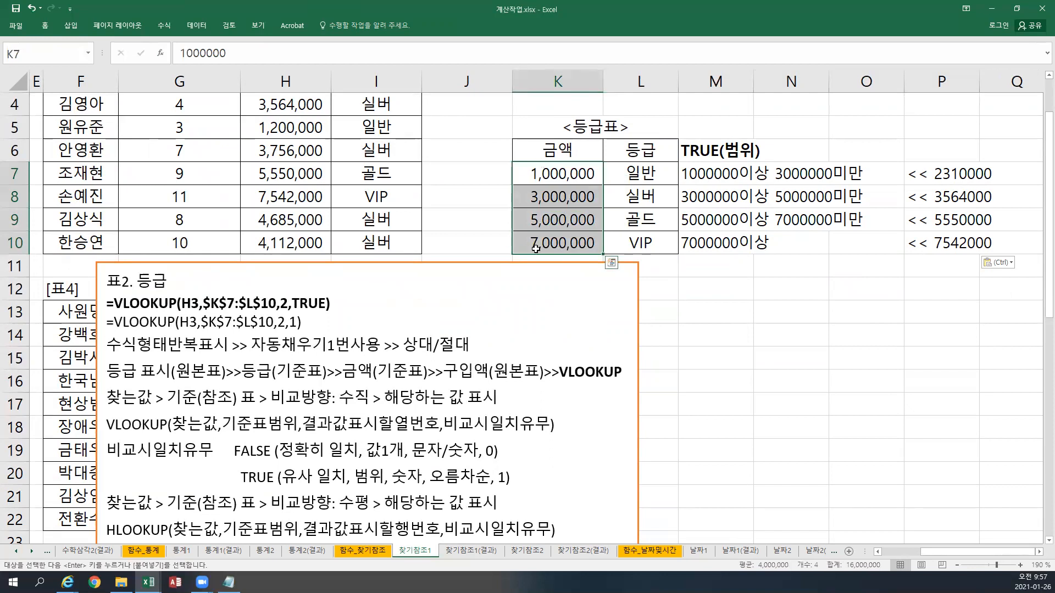
left_click(542, 175)
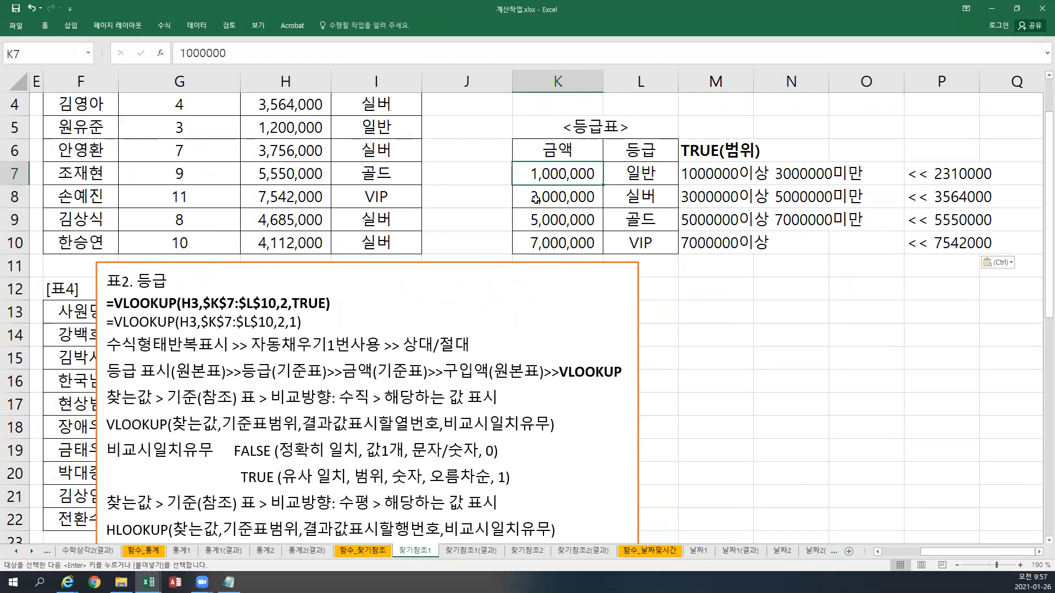
key("Down")
key("Down")
key("Down")
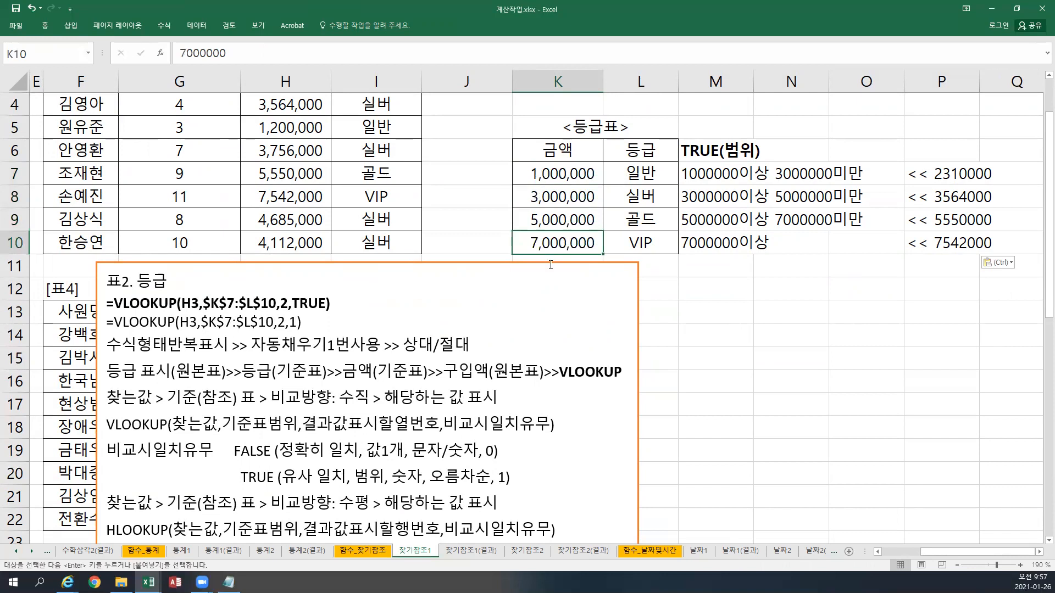
left_click(574, 176)
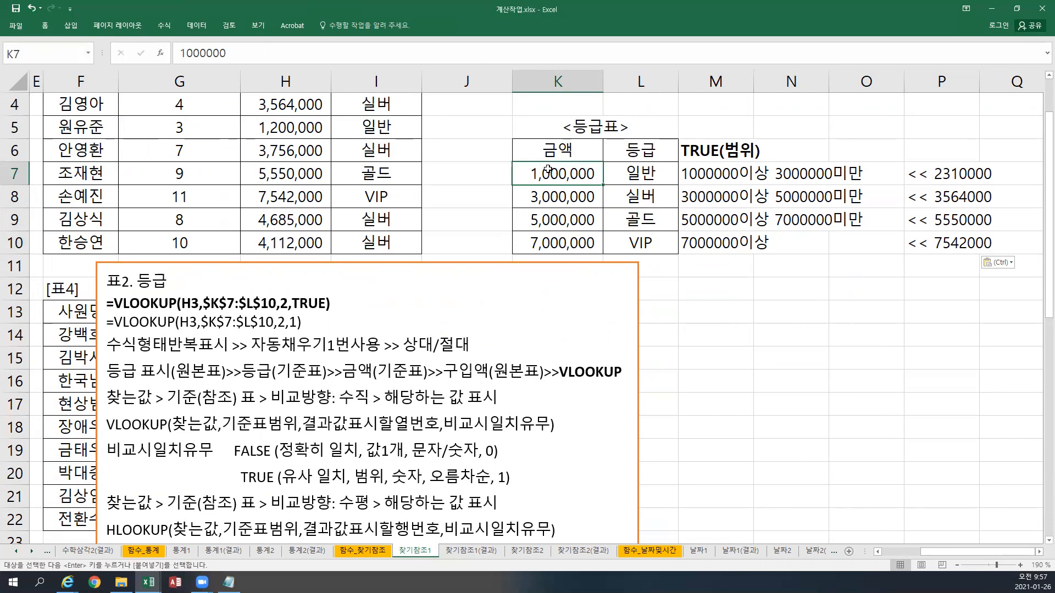
scroll(548, 169, "up", 1)
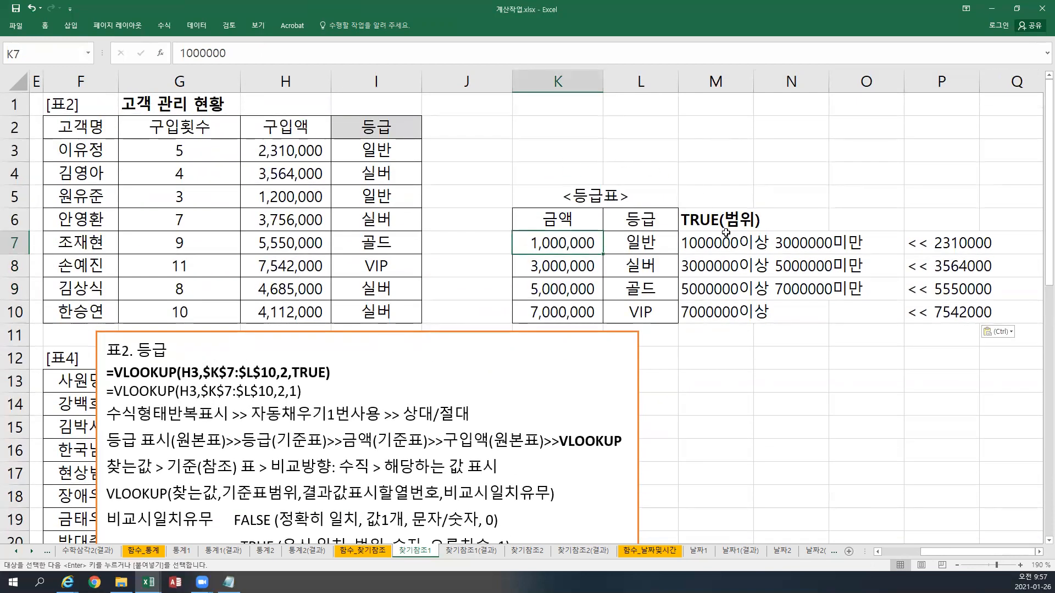
- Compare the "TRUE(범위)" range descriptions in M7:M10 with the 금액 thresholds of the 등급표
left_click(726, 227)
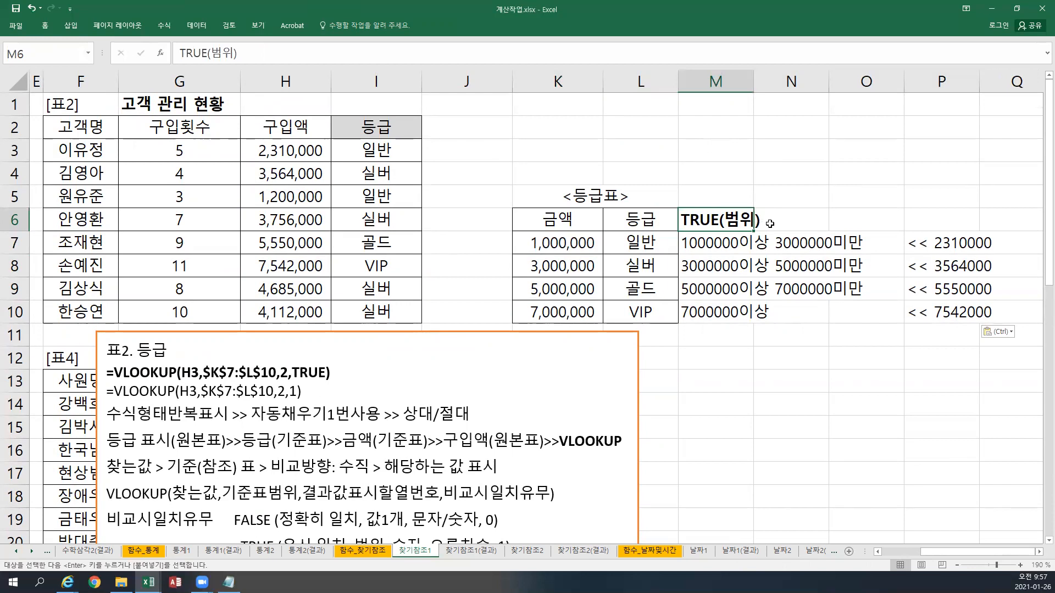
left_click(729, 242)
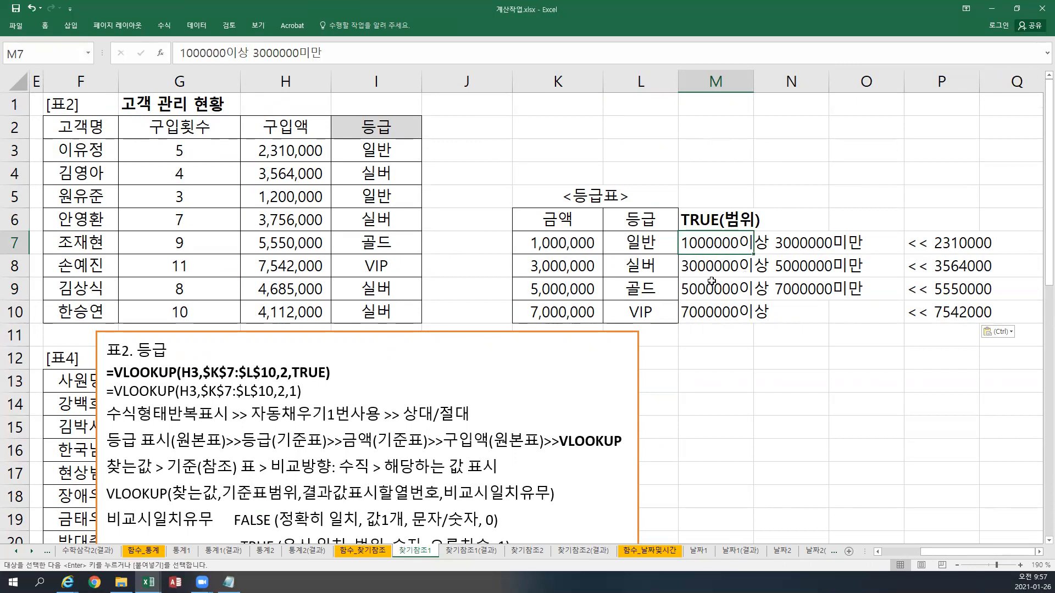
left_click(694, 270)
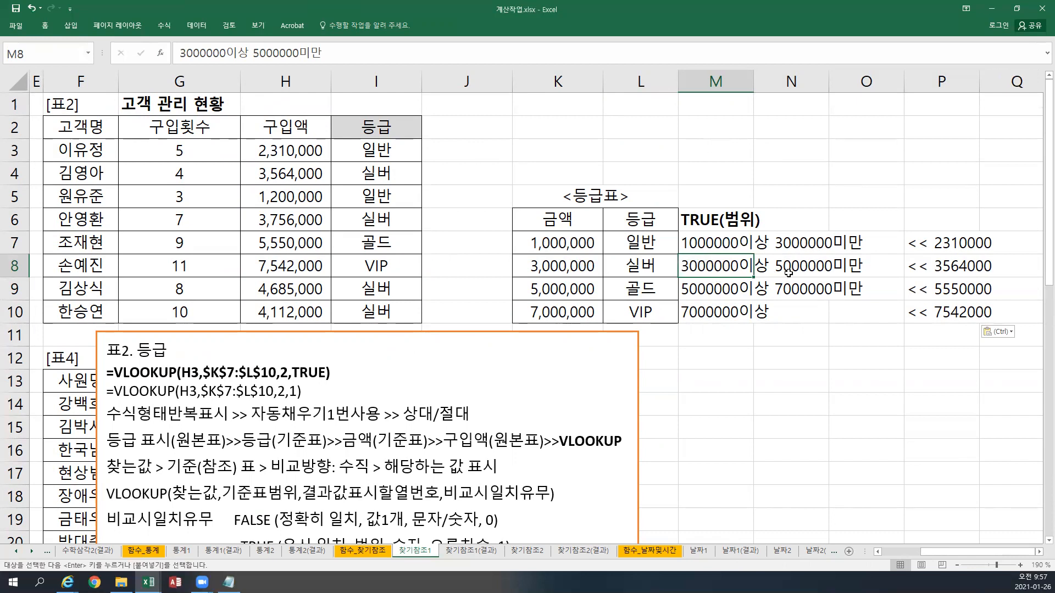
left_click(564, 291)
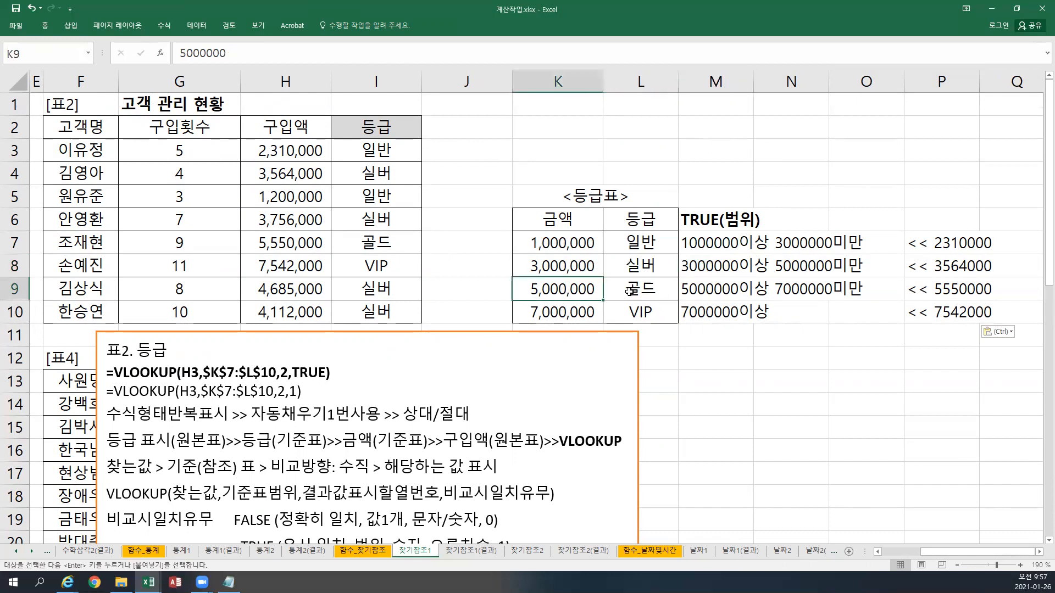
left_click(714, 289)
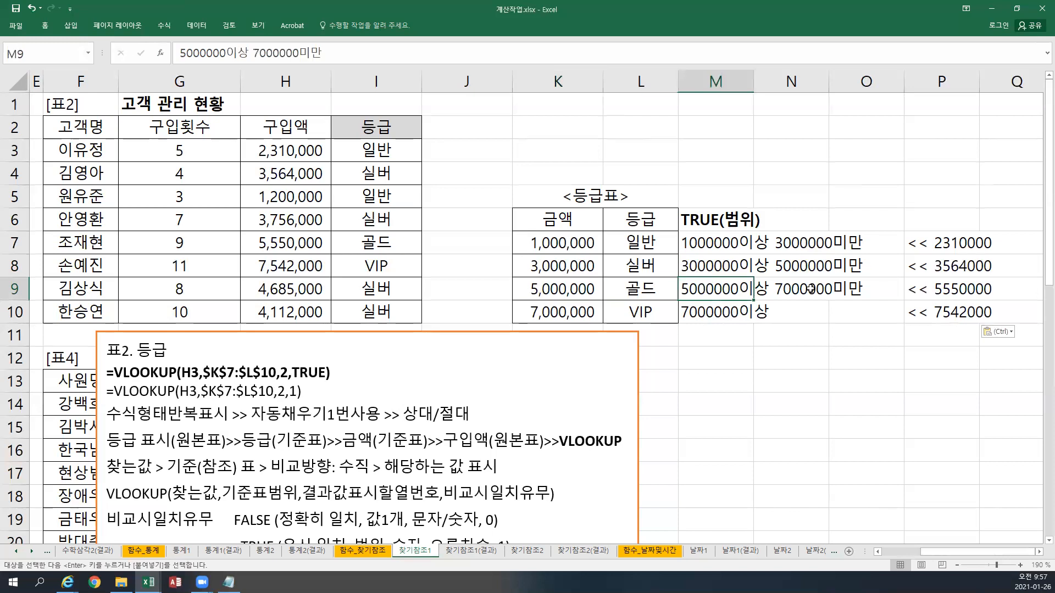
left_click(552, 316)
left_click(703, 315)
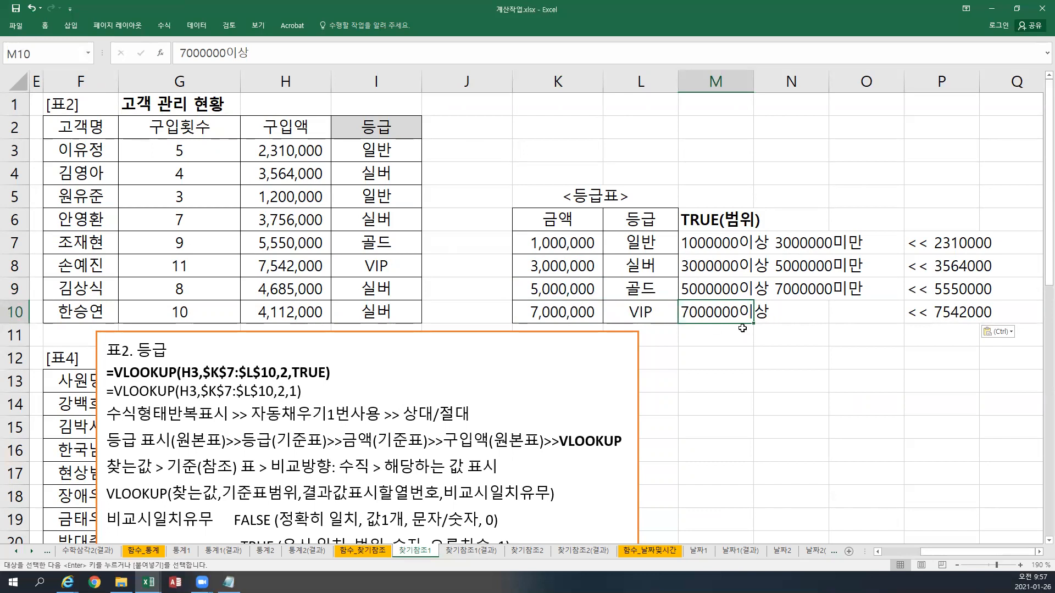
- Check the purchase amounts H3, H4, H7 and H8 against the amount ranges and the grades in the 등급 column
left_click(310, 159)
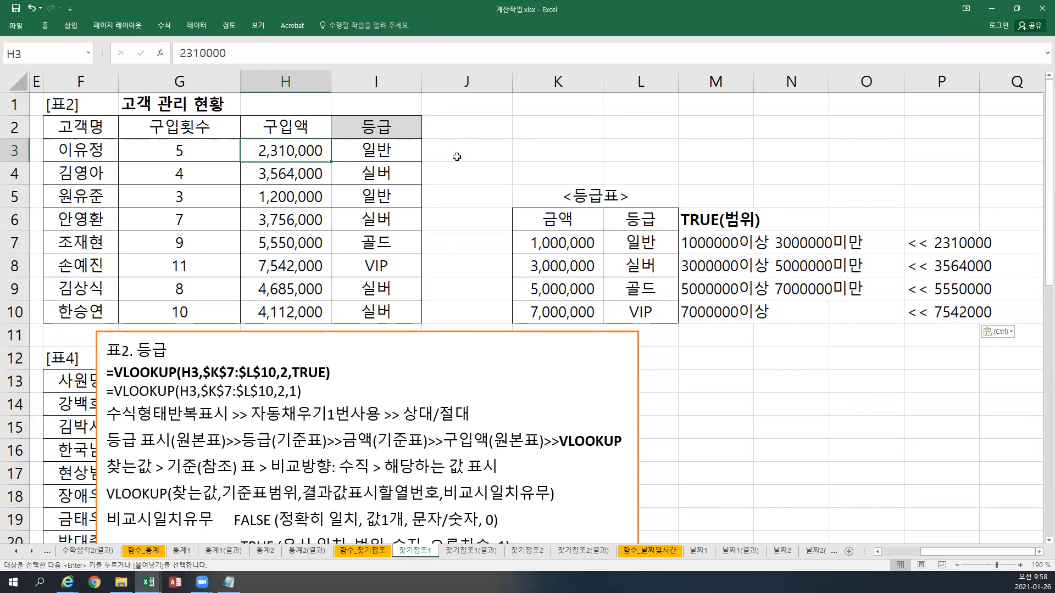
left_click(308, 181)
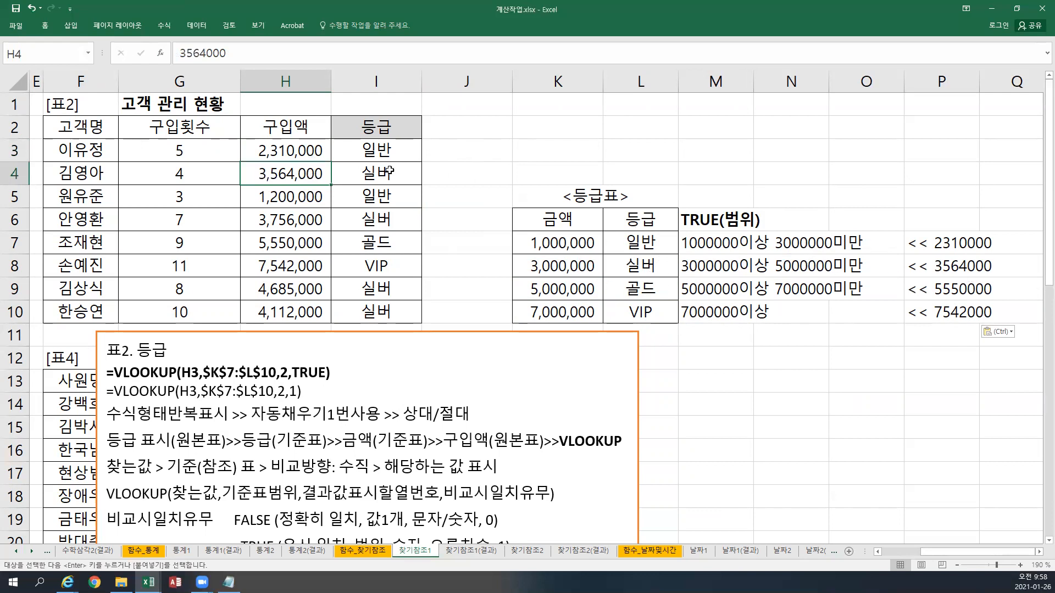
left_click(298, 241)
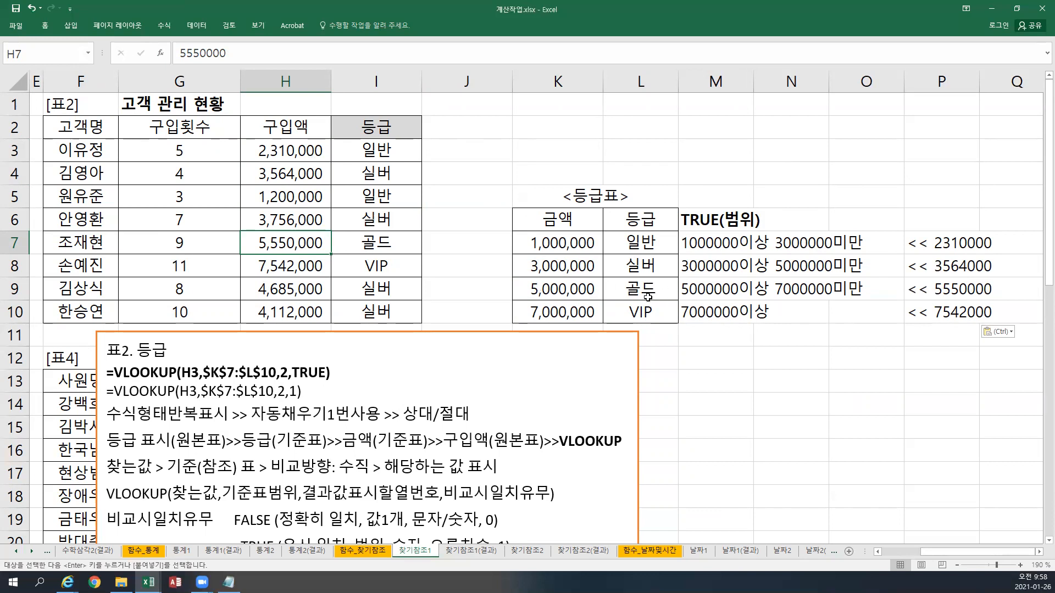
left_click(306, 269)
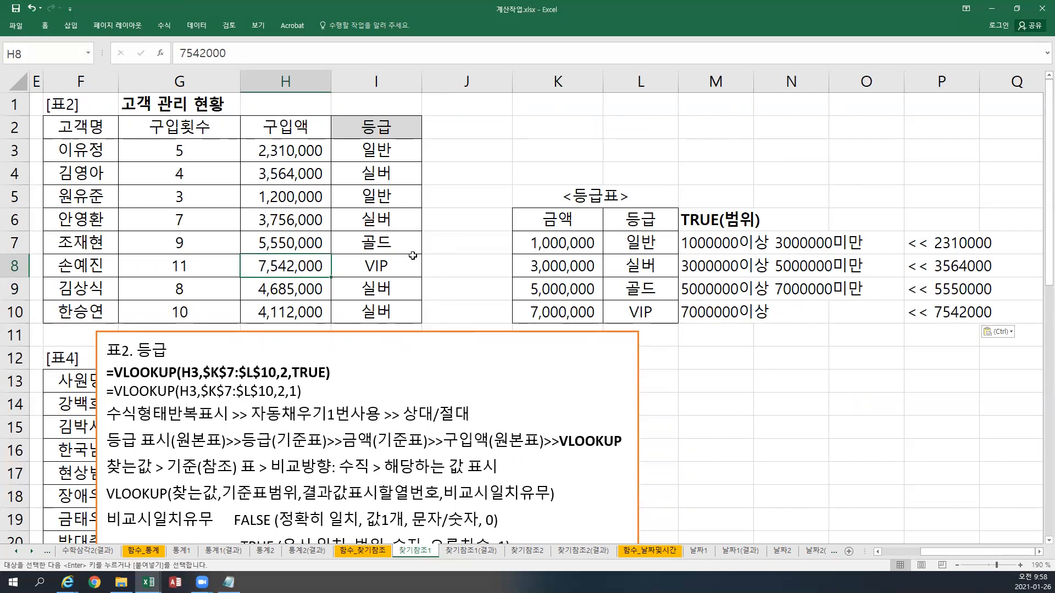
left_click(396, 154)
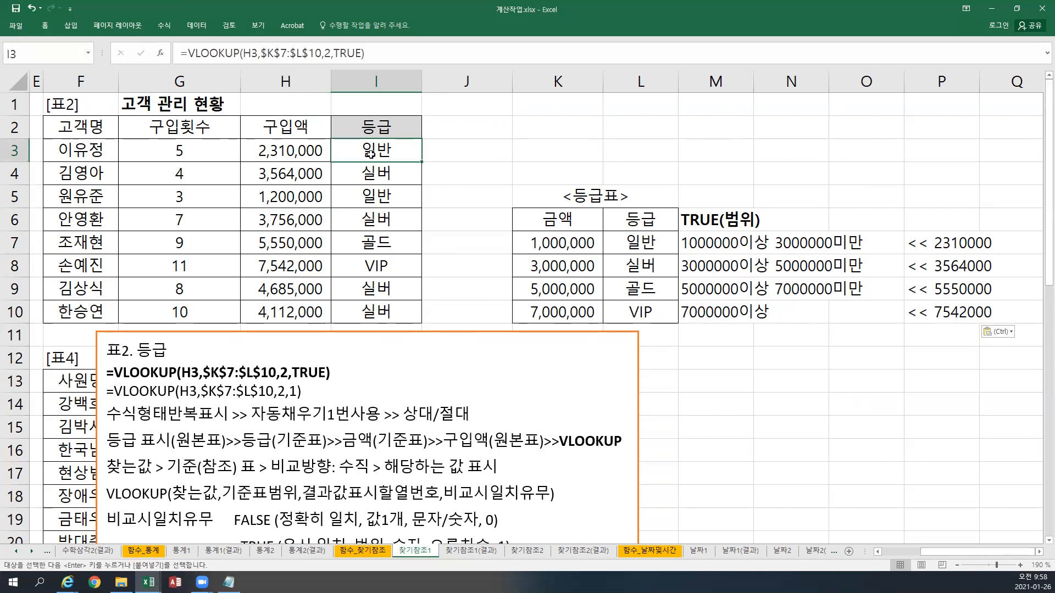
- Replace the TRUE argument in cell I3's 등급 formula with 1, giving =VLOOKUP(H3,$K$7:$L$10,2,1)
double_click(383, 150)
left_click_drag(457, 149, 493, 149)
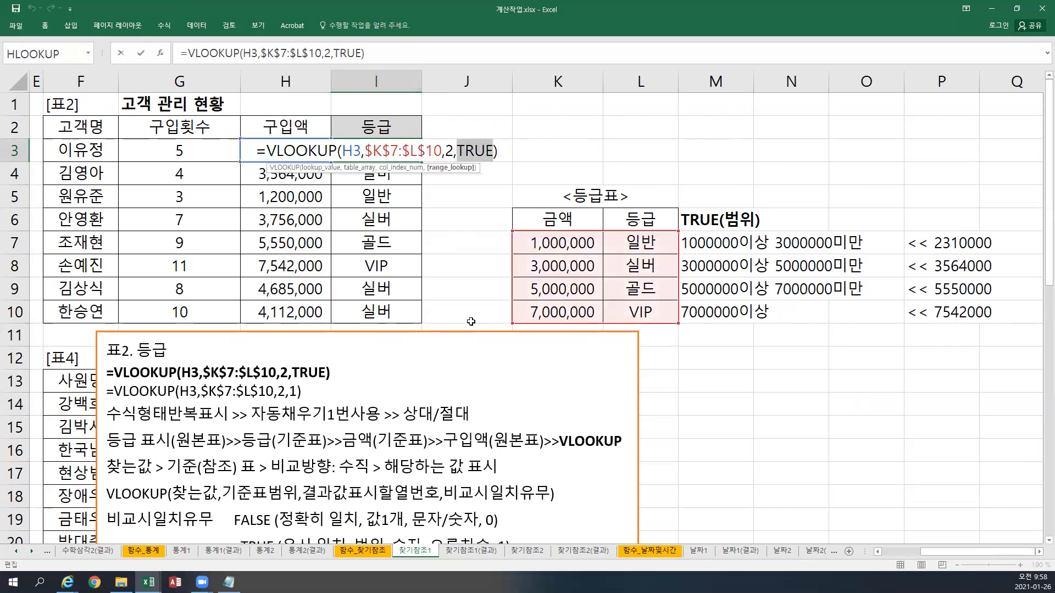
scroll(471, 322, "down", 1)
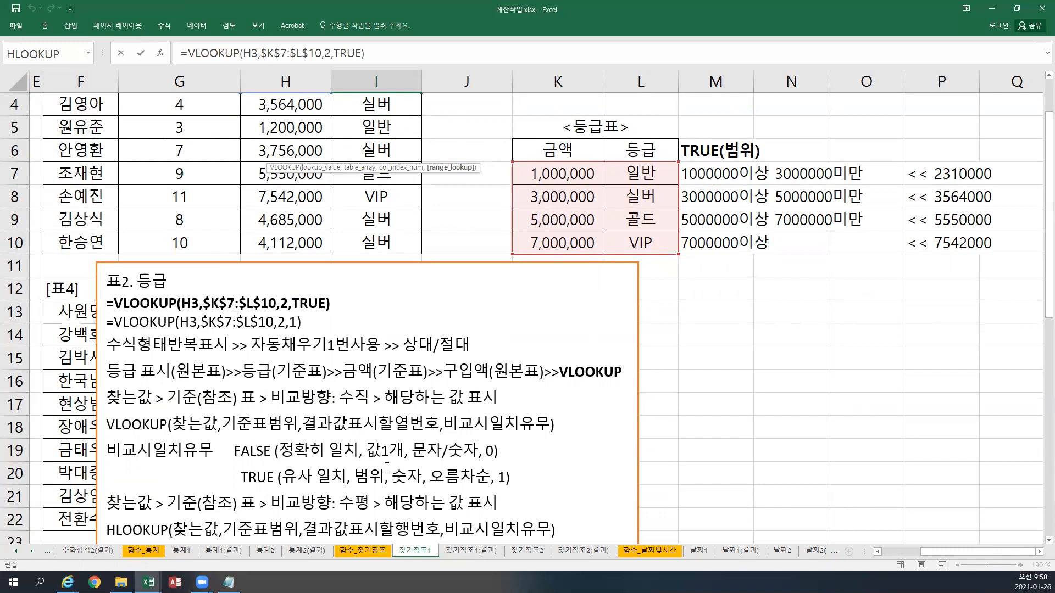
scroll(413, 454, "up", 1)
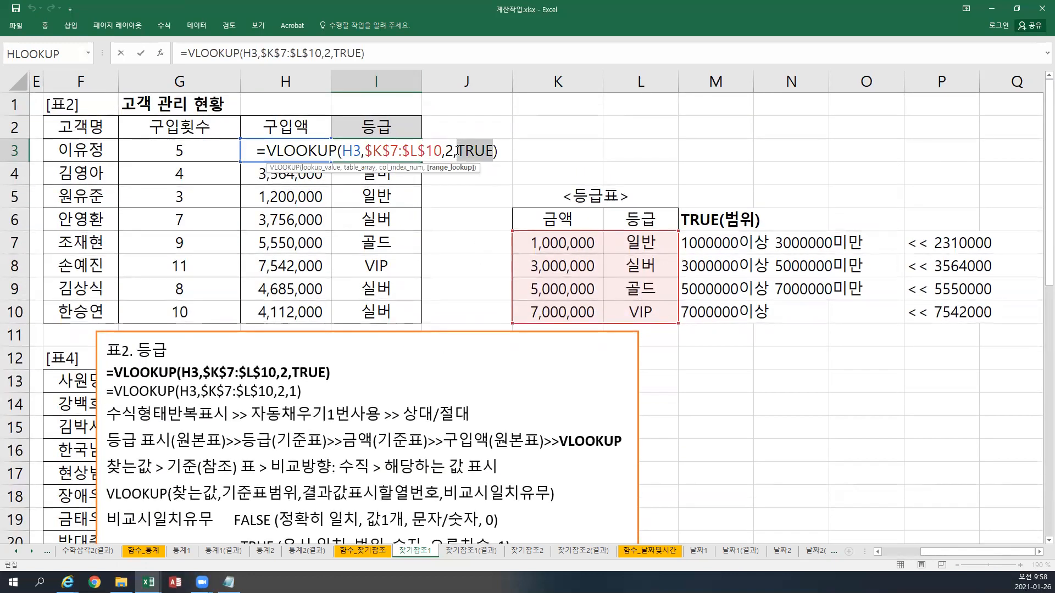
left_click(505, 151)
key("BackSpace")
key("BackSpace")
key("BackSpace")
key("BackSpace")
key("BackSpace")
key("BackSpace")
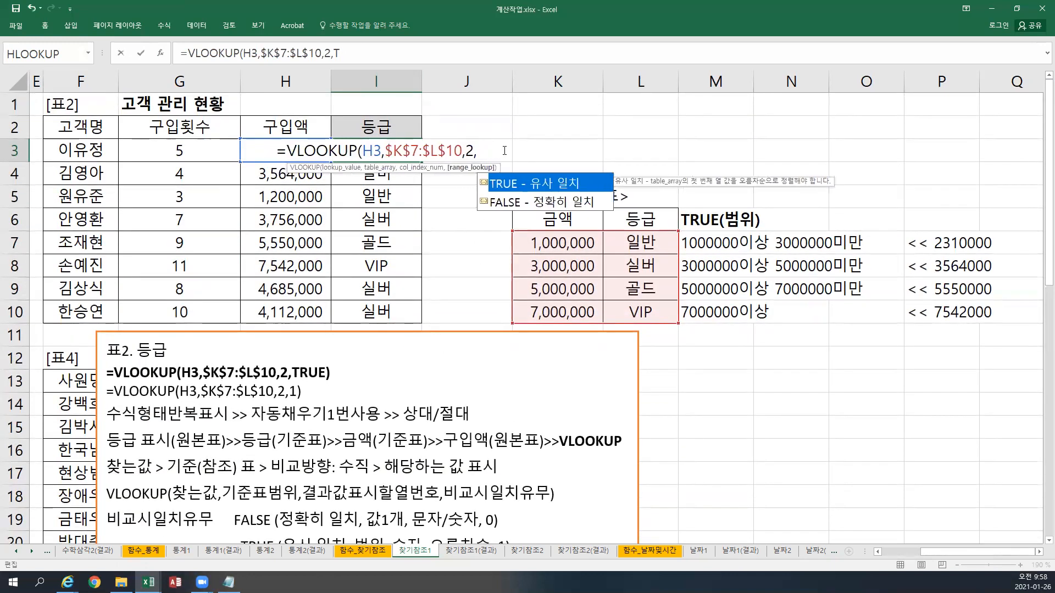
type(",")
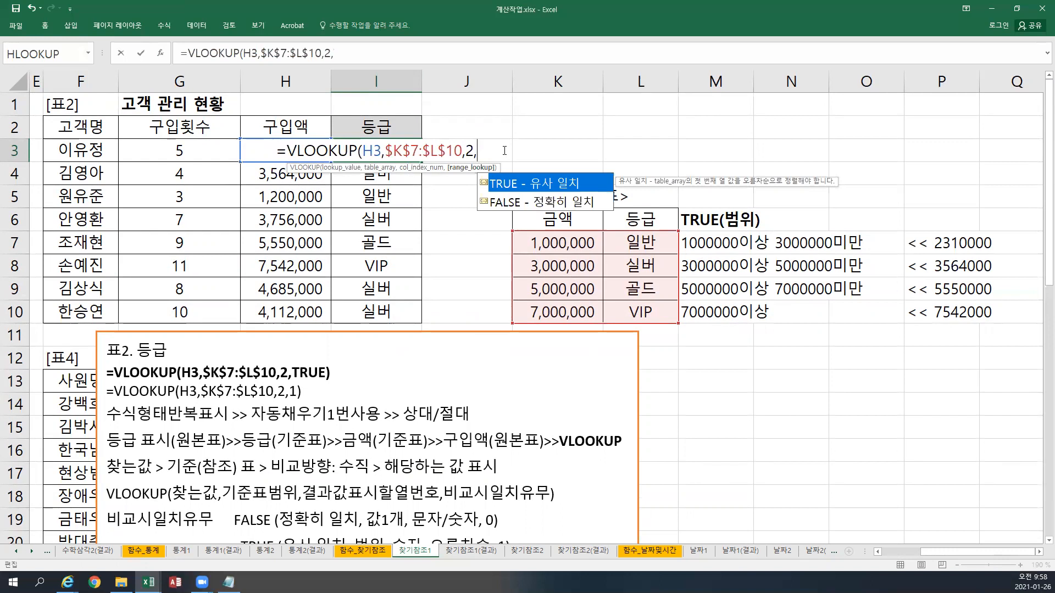
scroll(430, 381, "down", 1)
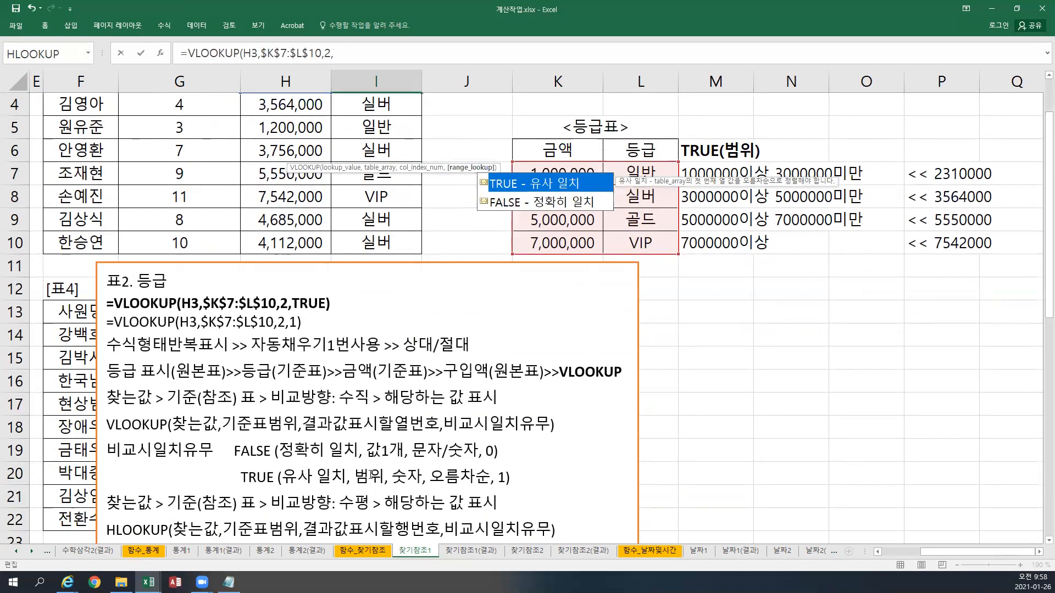
scroll(403, 461, "up", 1)
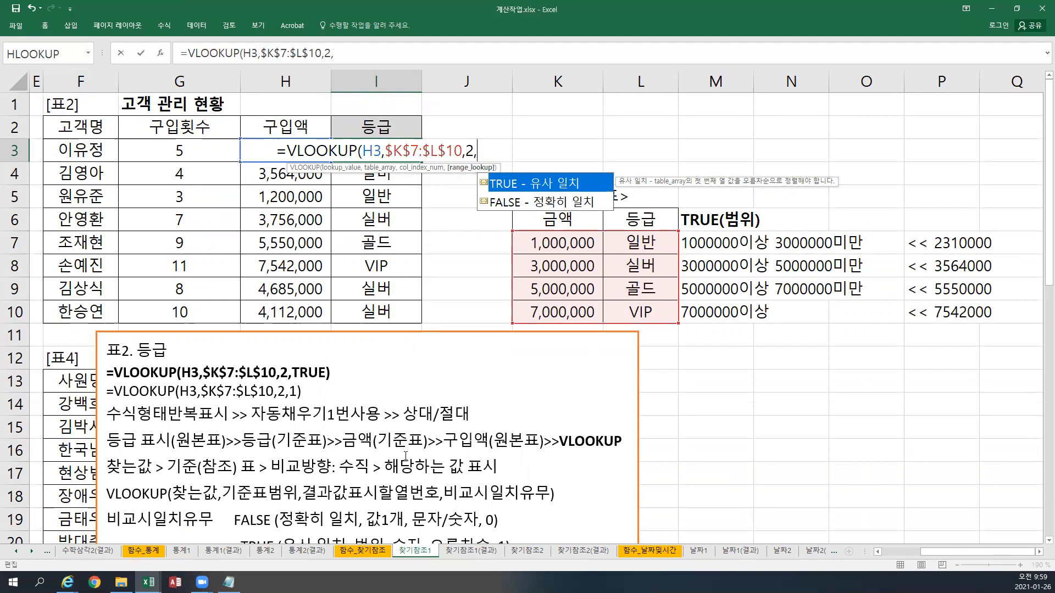
type("0")
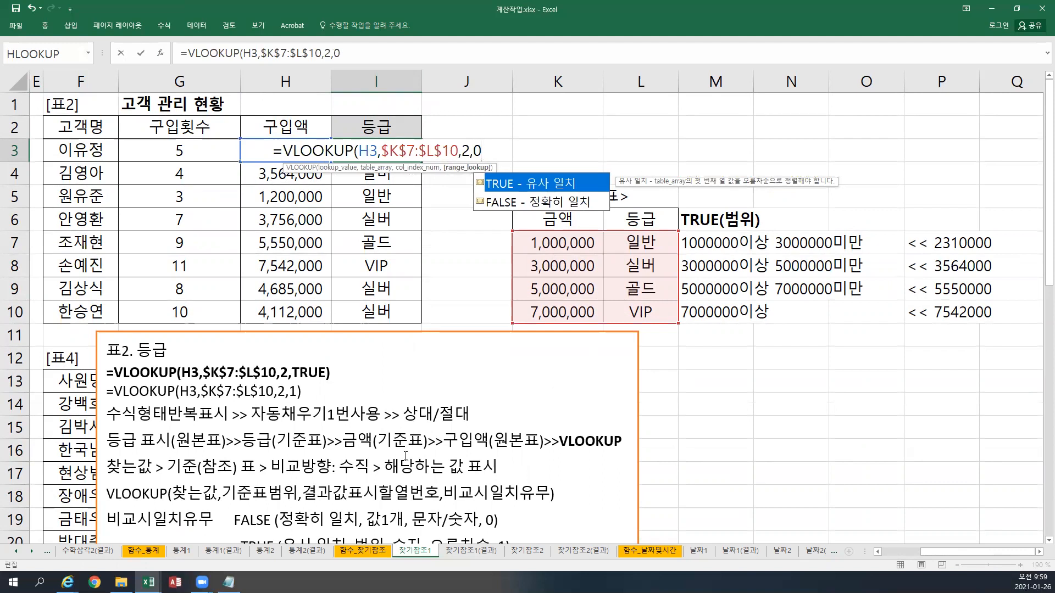
key("BackSpace")
type("1)")
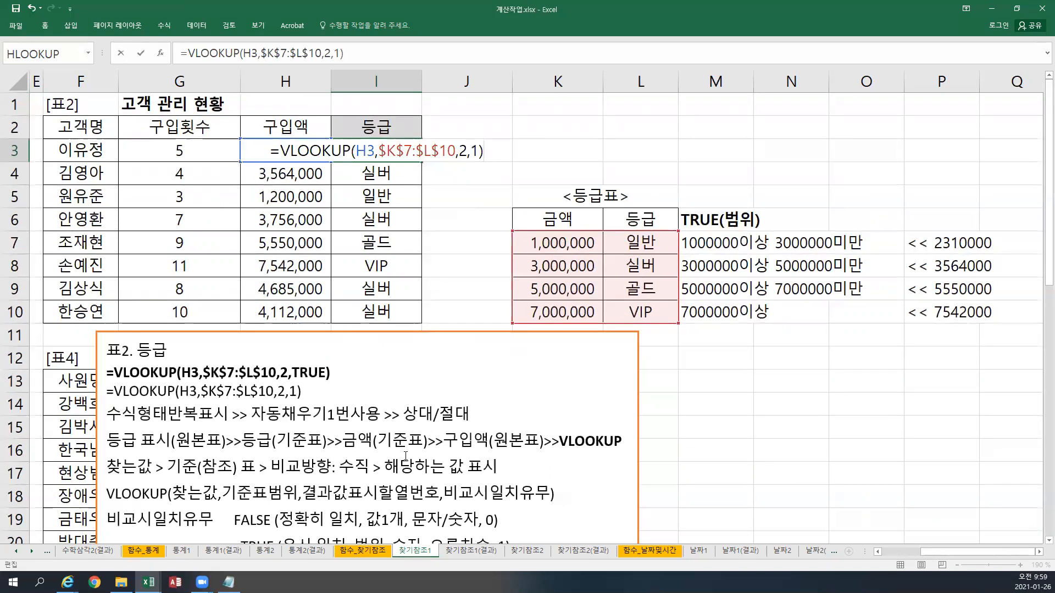
key("ctrl+Return")
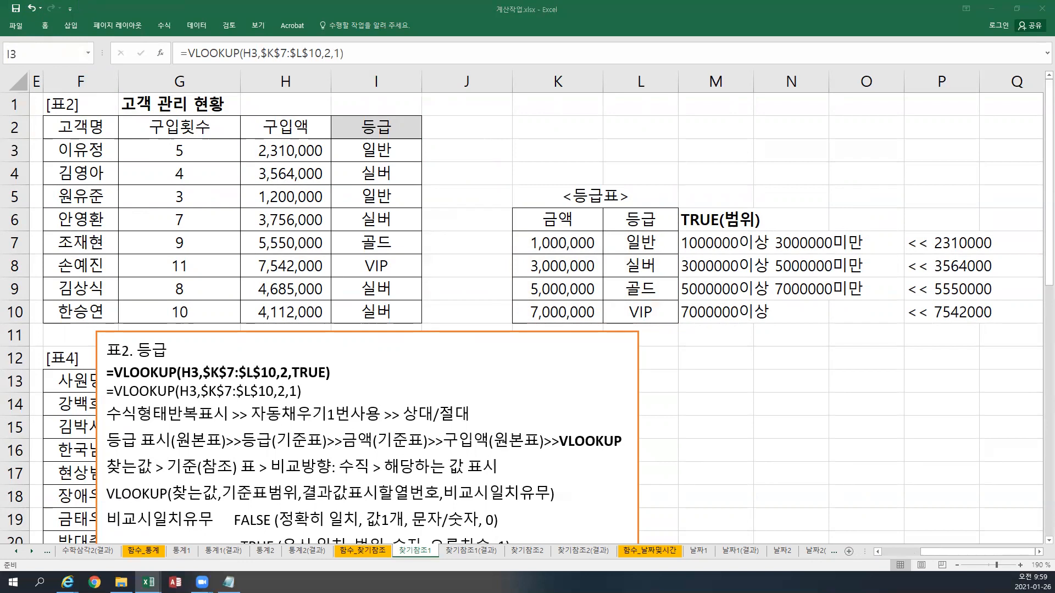
- Move the notes text box beside the 급여지급현황 table, starting near row 12 in column K
left_click(294, 332)
left_click_drag(294, 333, 744, 362)
scroll(745, 362, "down", 1)
scroll(744, 363, "down", 3)
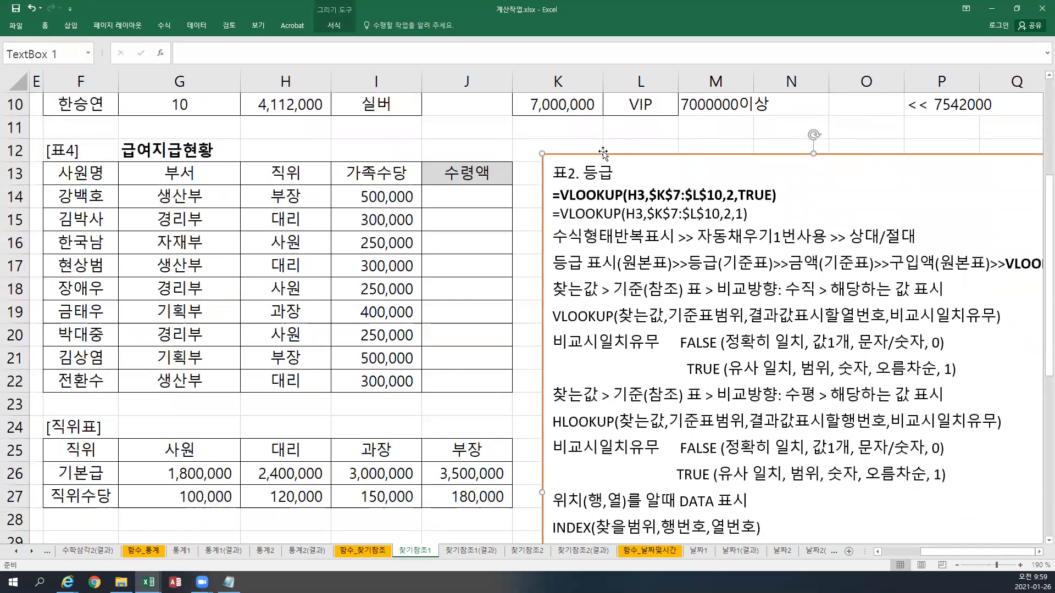
left_click_drag(601, 156, 586, 154)
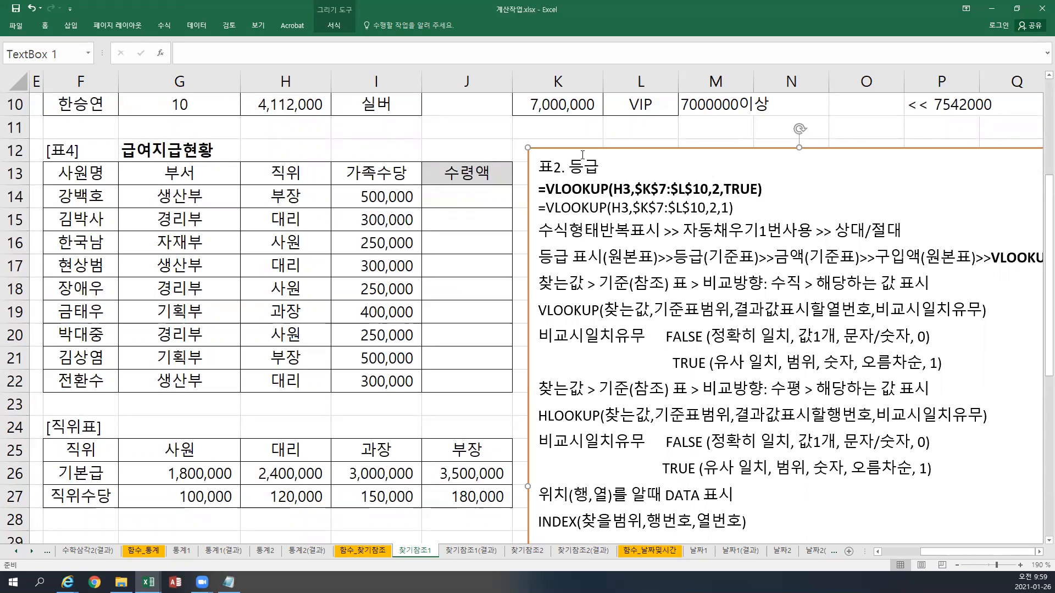
- Add the heading "표3. 수령액" on a new first line of the notes, above "표2. 등급"
left_click(533, 175)
key("Return")
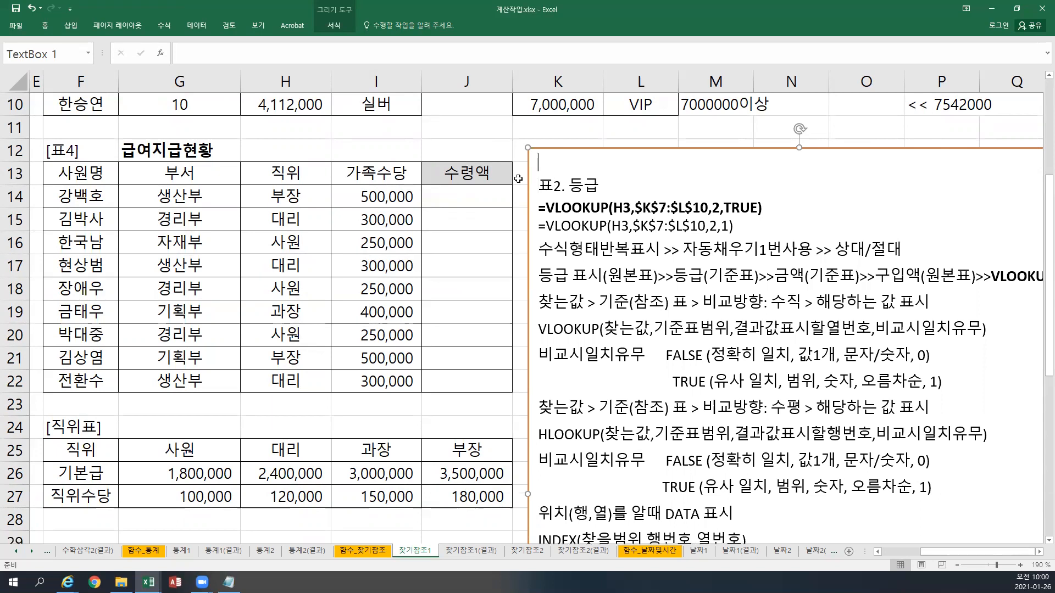
type("ㅍㅛ")
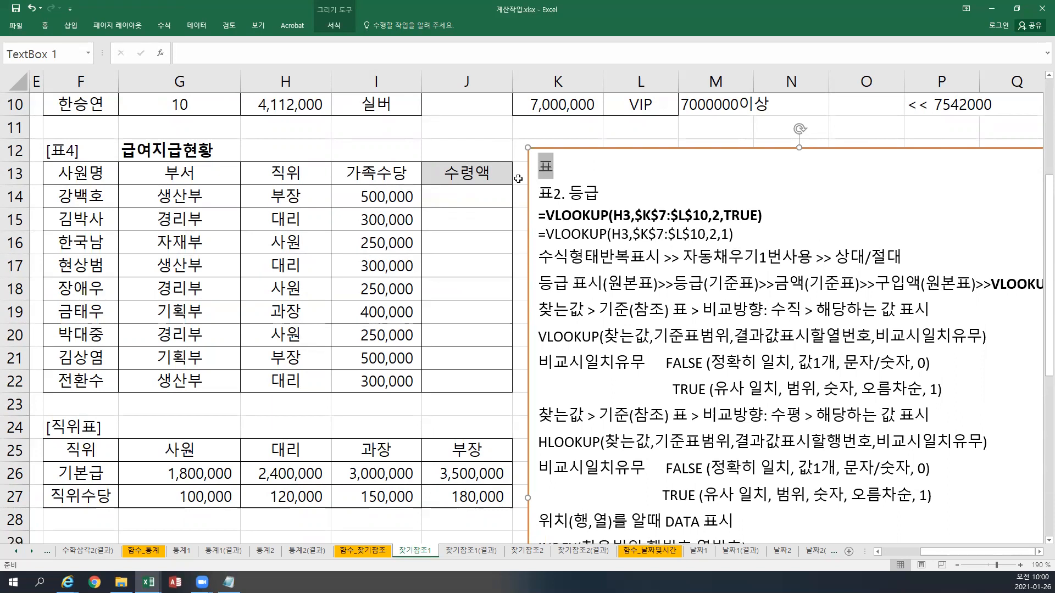
type("3. ㅅㅜㄹㅕㅇㅇㅐㄱ")
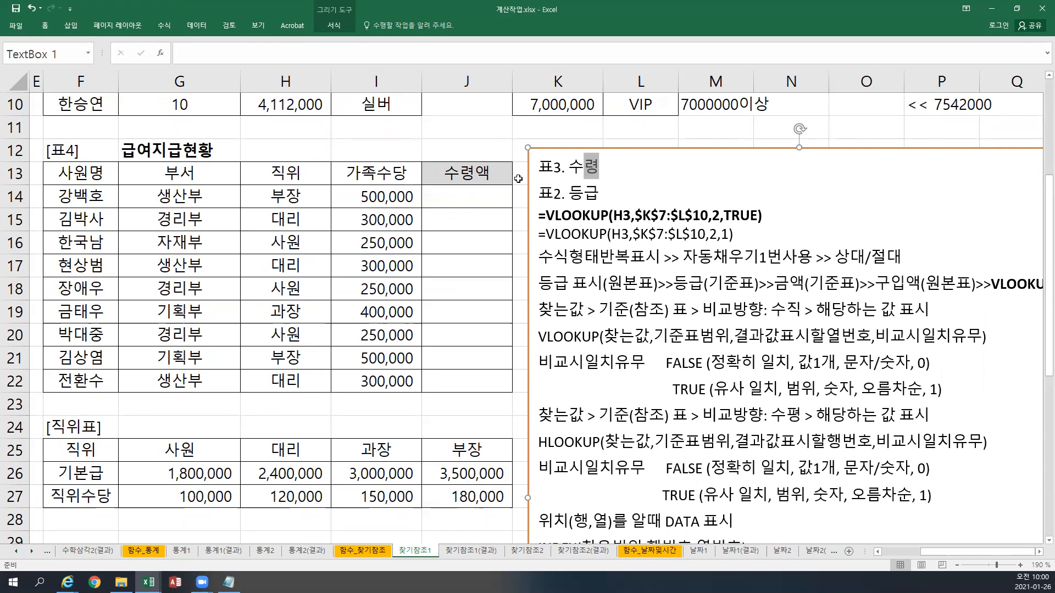
key("Return")
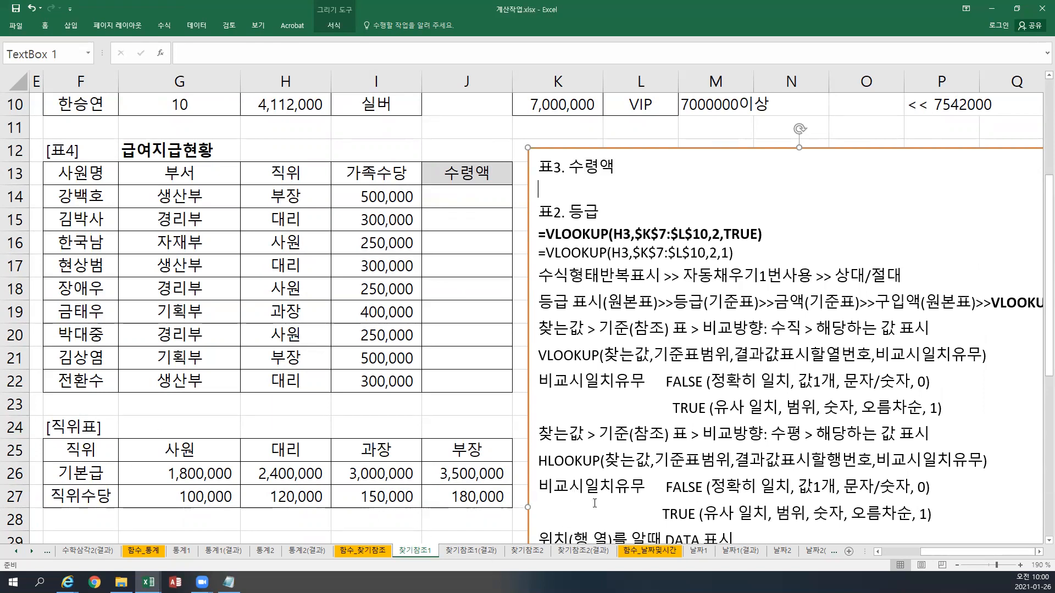
- Copy the VLOOKUP, HLOOKUP and INDEX rule lines from the 표2 notes and paste them under "표3. 수령액"
scroll(652, 512, "down", 1)
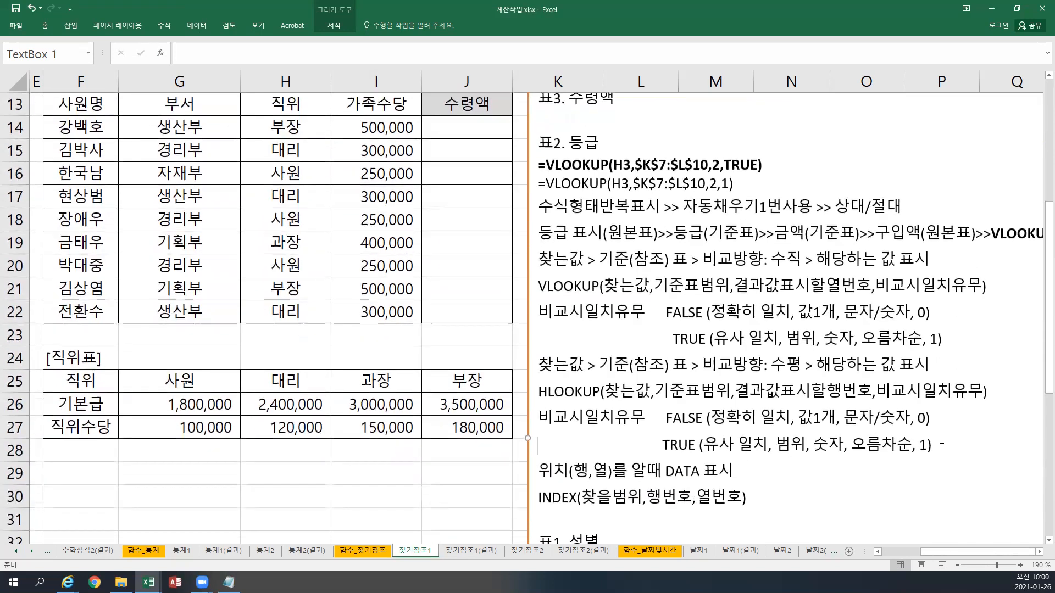
left_click_drag(750, 497, 489, 259)
key("ctrl+c")
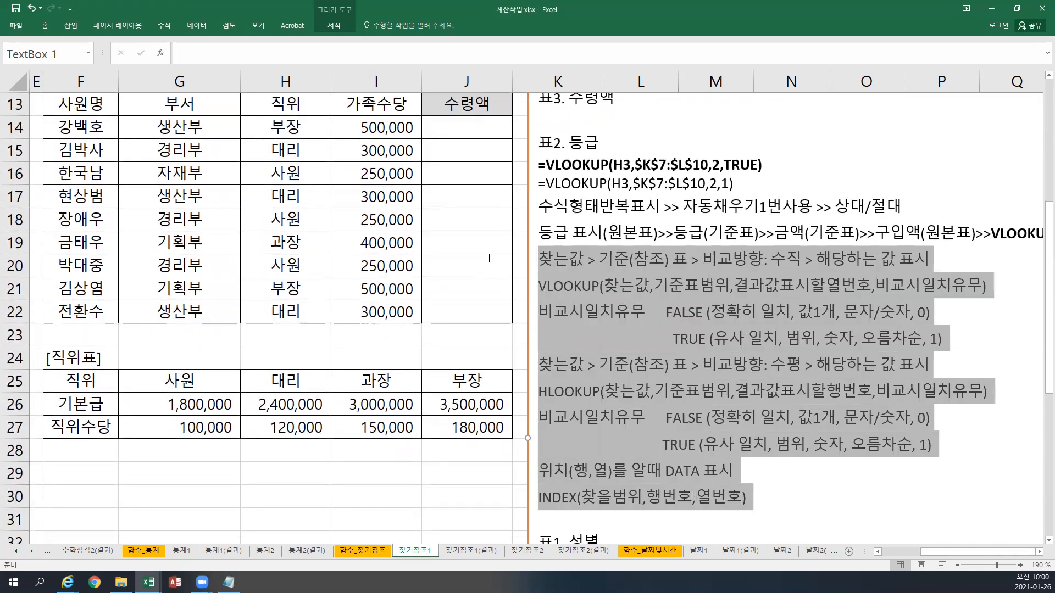
scroll(547, 374, "up", 2)
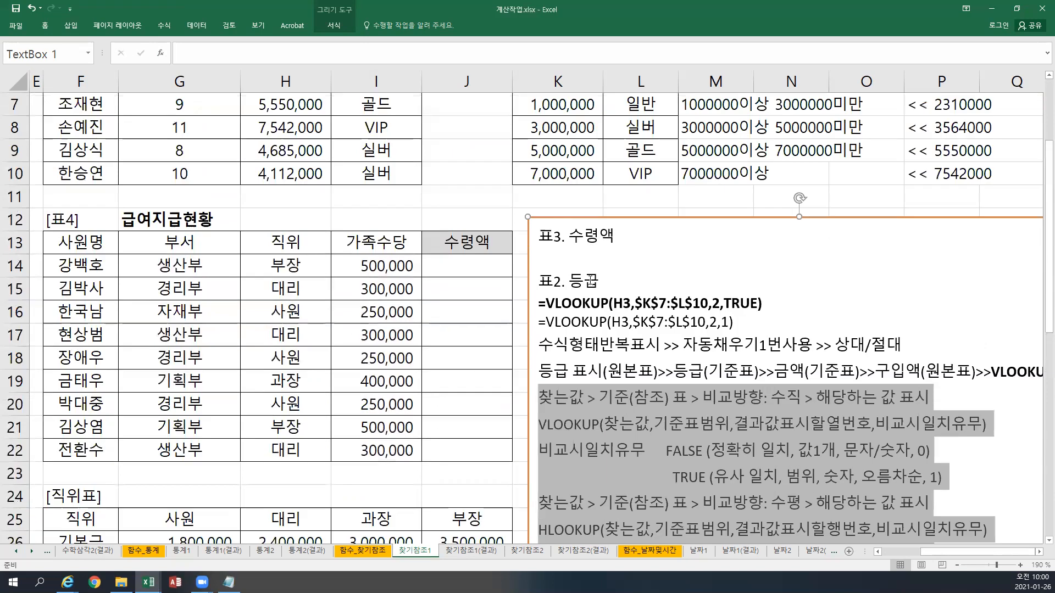
left_click(558, 258)
key("ctrl+v")
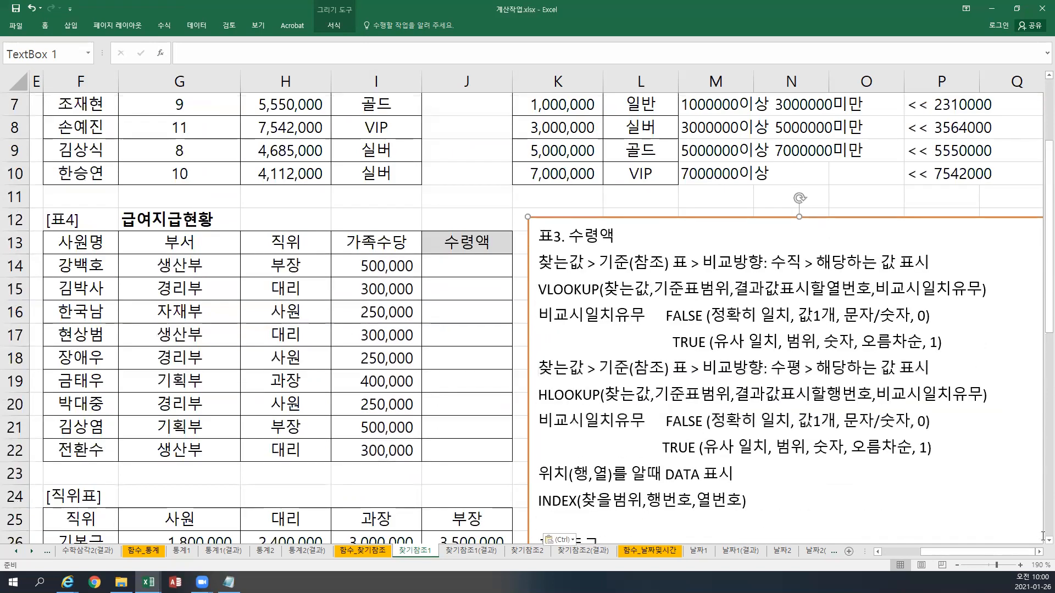
- Insert "기본급/직위수당 표시(원본표)>>기본급/직위수당(기준표) >>직위 비교(기준표)>>직위(원본표)>> HLOOKUP" directly under the "표3. 수령액" heading
scroll(958, 499, "down", 2)
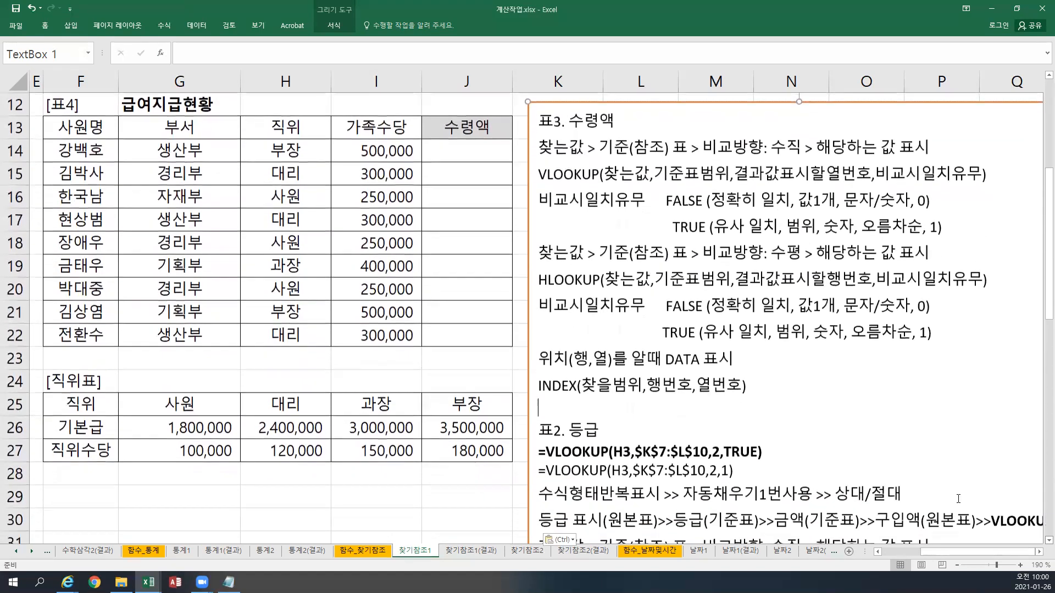
left_click(539, 227)
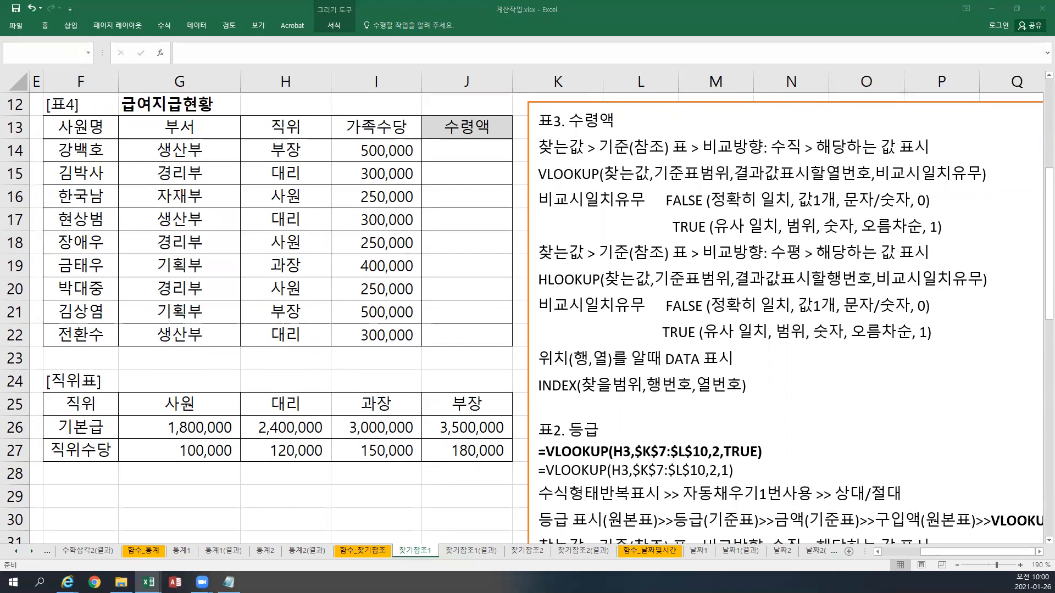
left_click(543, 147)
left_click(542, 148)
type("기본급/직위수당 표시(원본표)>>기본급/직위수당(기준표)   >>직위 비교(기준표)>>직위(원본표)>> HLOOKUP")
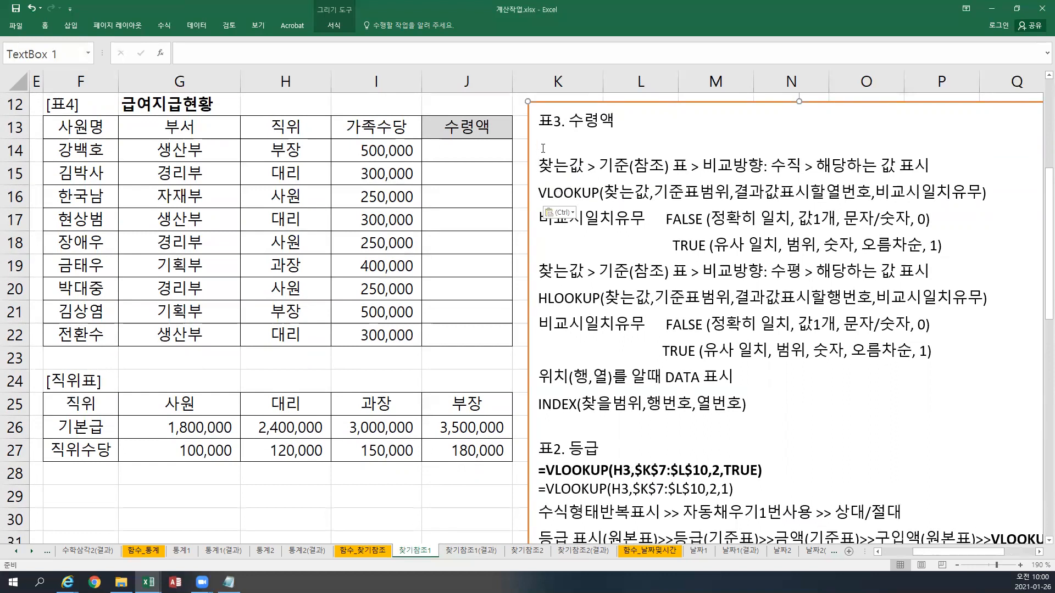
key("BackSpace")
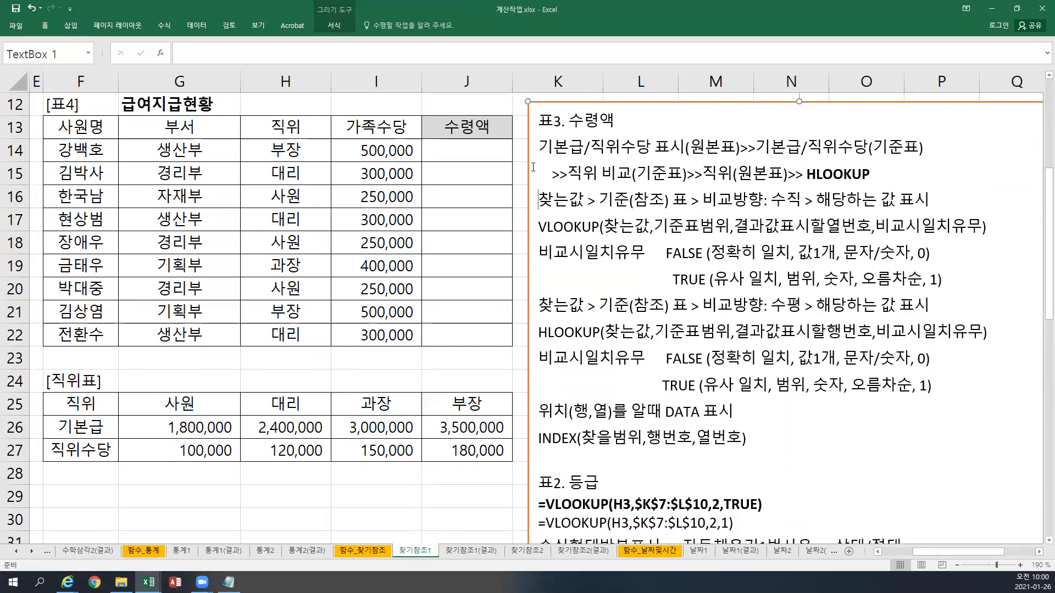
- Examine the 수령액 and 가족수당 cells in row 14 and the 직위, 기본급 and 직위수당 rows of the 직위표
left_click(465, 156)
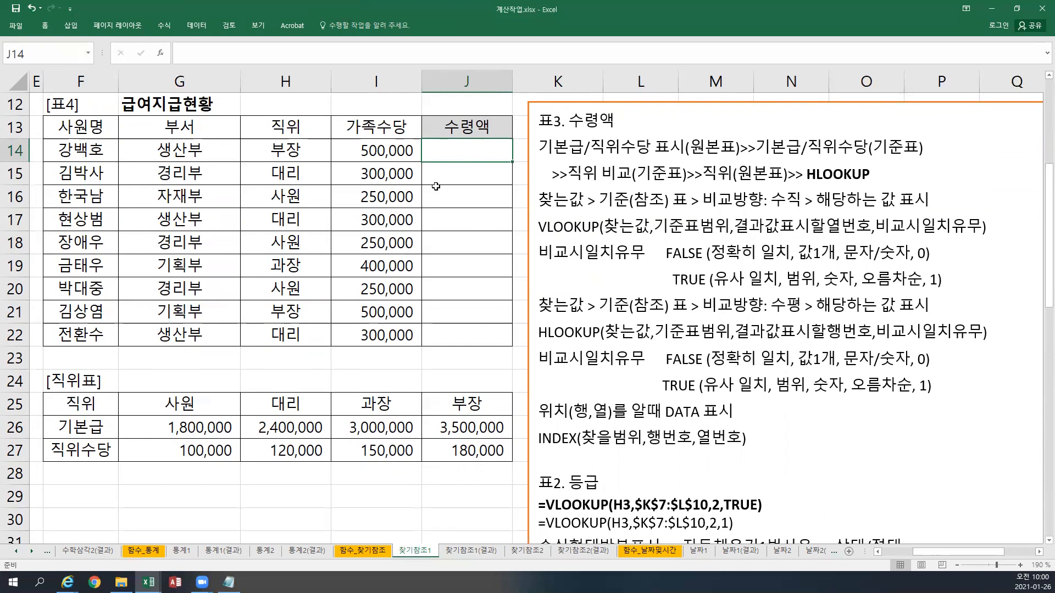
left_click(387, 150)
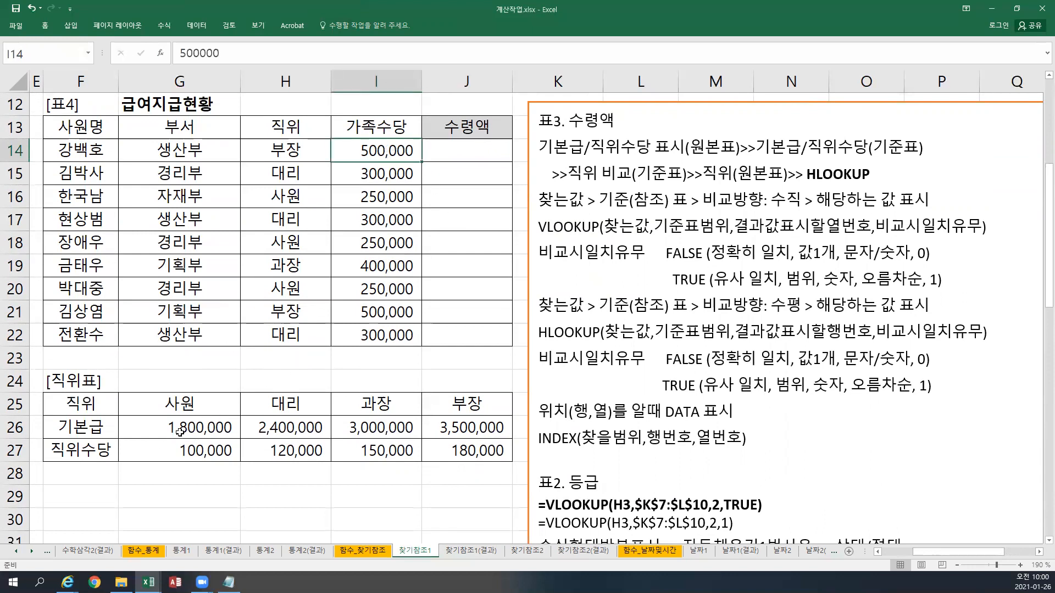
left_click_drag(198, 432, 429, 452)
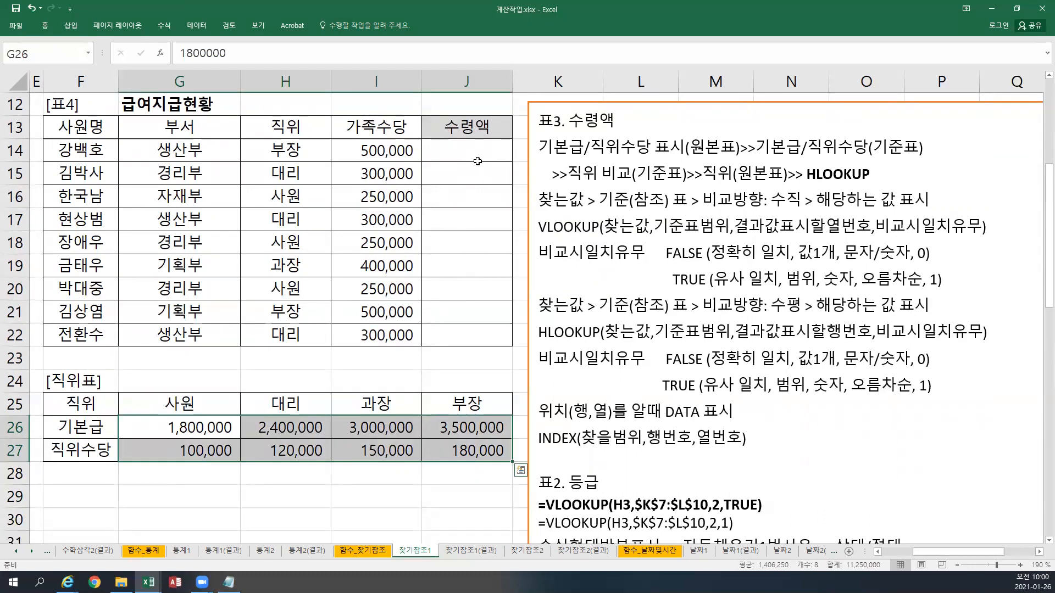
left_click(233, 432)
left_click_drag(234, 432, 423, 454)
left_click_drag(187, 403, 446, 403)
left_click(204, 405)
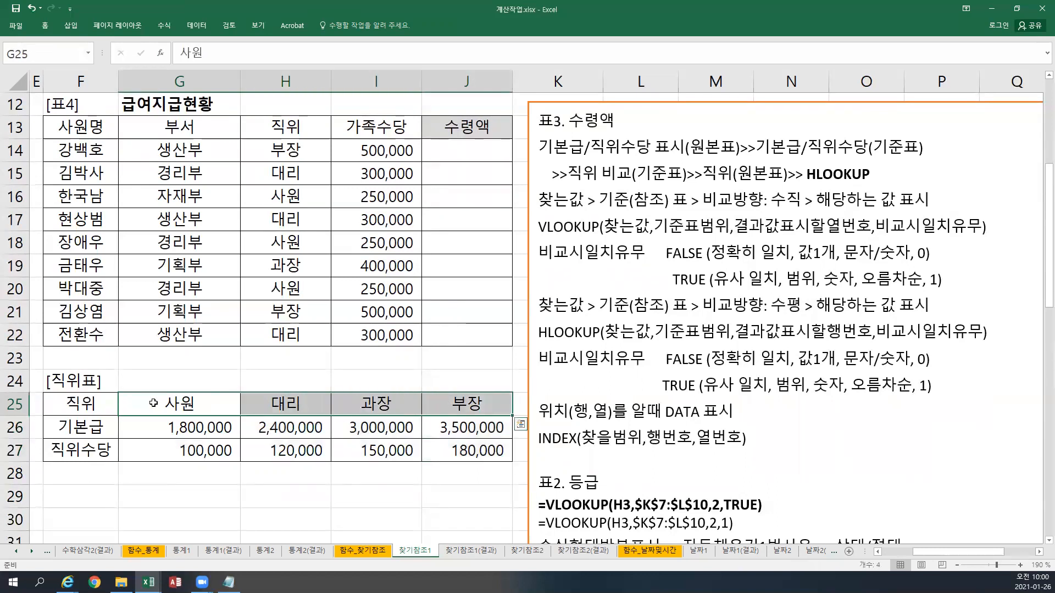
left_click(263, 405)
left_click(362, 405)
left_click(443, 407)
left_click(407, 408)
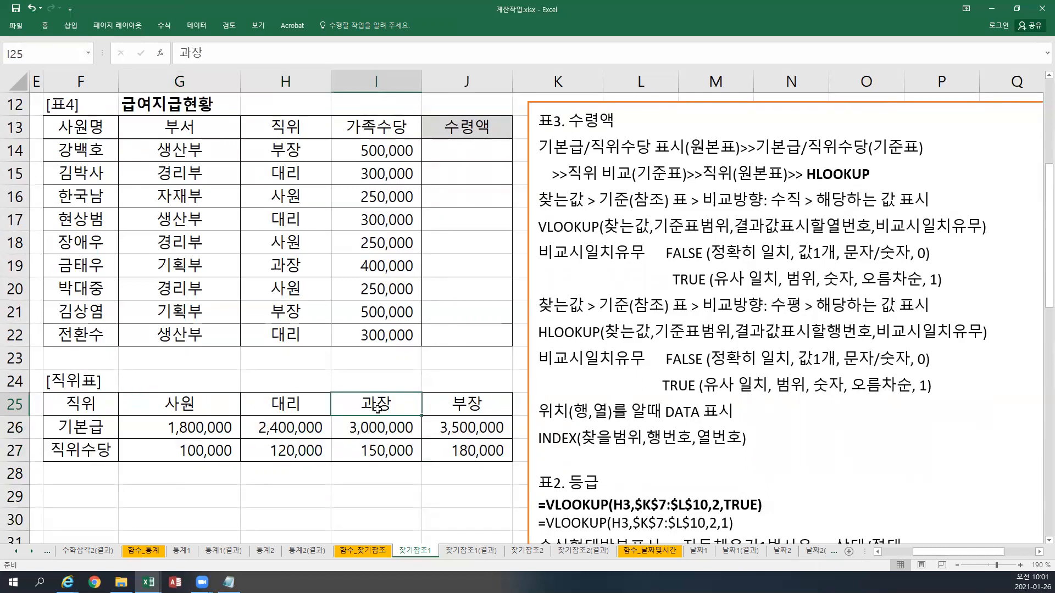
- Compare the 직위 values in H14:H17 with the horizontal 직위 row G25:J25 and the pay rows beneath it
left_click(292, 153)
left_click(290, 174)
left_click(290, 197)
left_click(290, 220)
left_click(295, 153)
left_click_drag(181, 404, 474, 410)
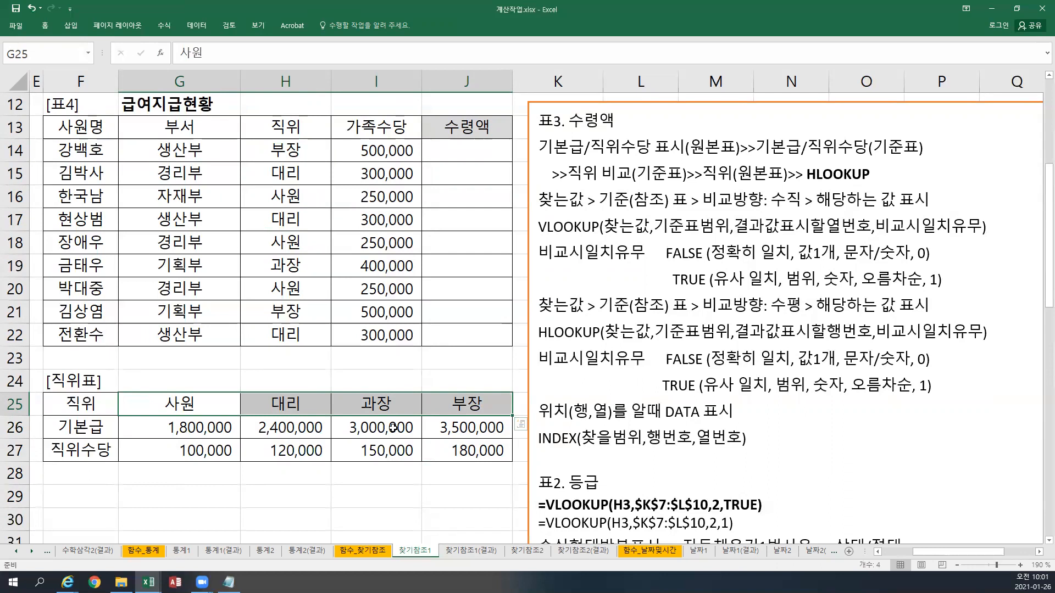
left_click_drag(237, 427, 407, 430)
left_click_drag(315, 450, 410, 444)
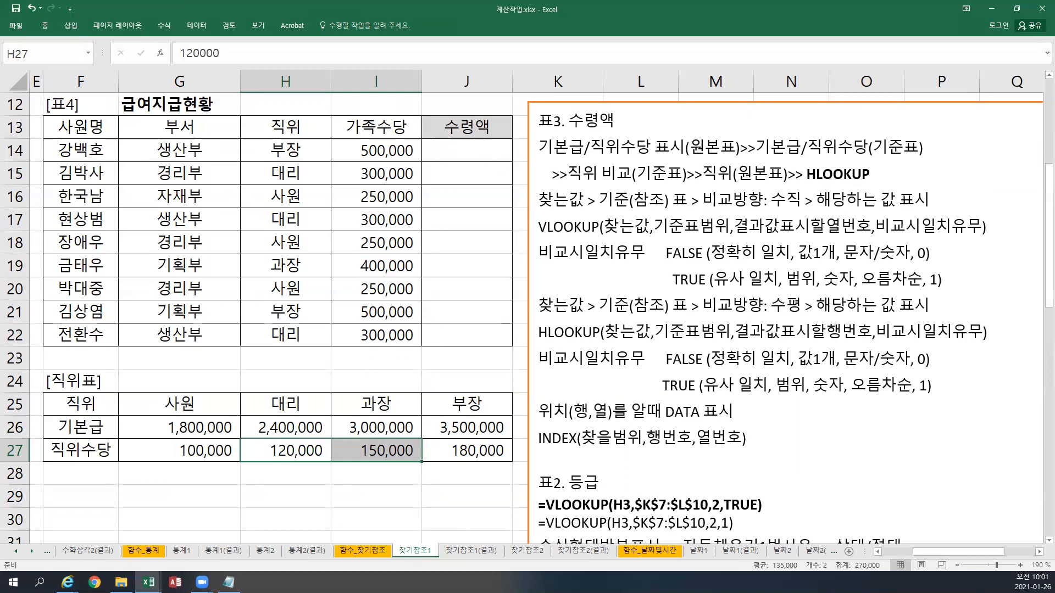
- Add the line "수식형태반복표시>>자동채우기1번사용>>상대/절대" under the "표3. 수령액" heading
left_click(871, 174)
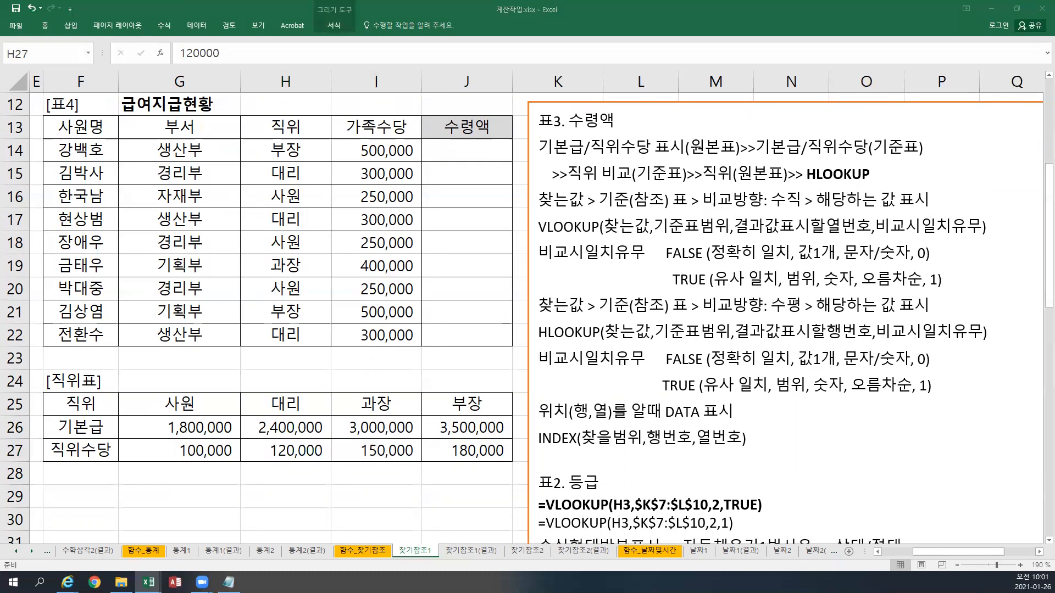
left_click(621, 119)
key("Return")
type("수식형태반복표시>>자동채우기1번사용>>상대/절대")
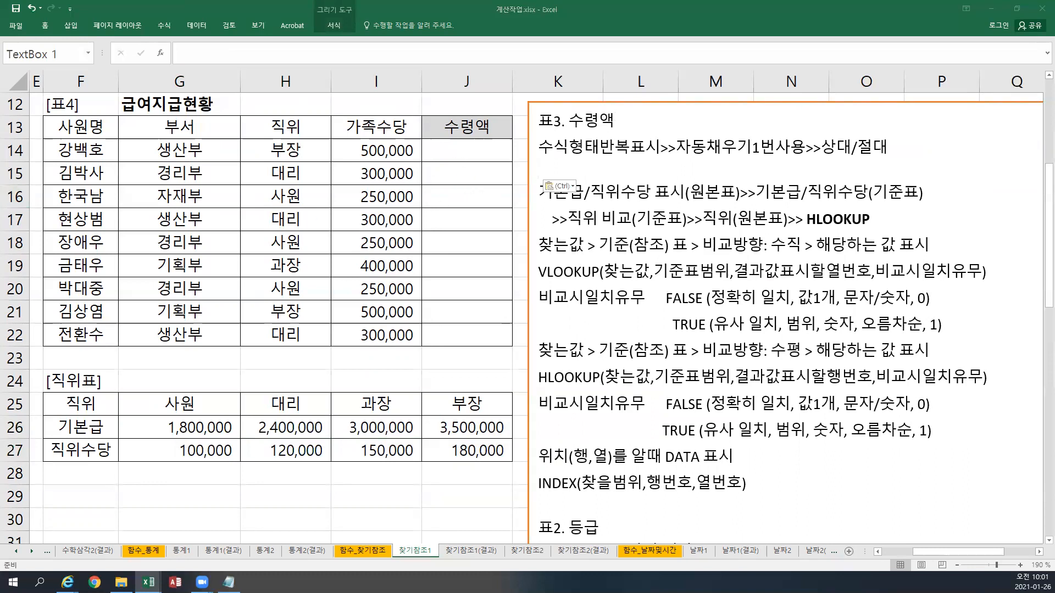
- Add "기본급 =HLOOKUP(H14,G25:J26,2,FALSE)" and "직위수당 =HLOOKUP(H14,G25:J27,3,FALSE)" above the 기본급/직위수당 explanation in the notes, and select J14
key("alt+Tab")
type("기본급\t=HLOOKUP(H14,G25:J26,2,FALSE) 직위수당\t=HLOOKUP(H14,G25:J27,3,FALSE)")
key("BackSpace")
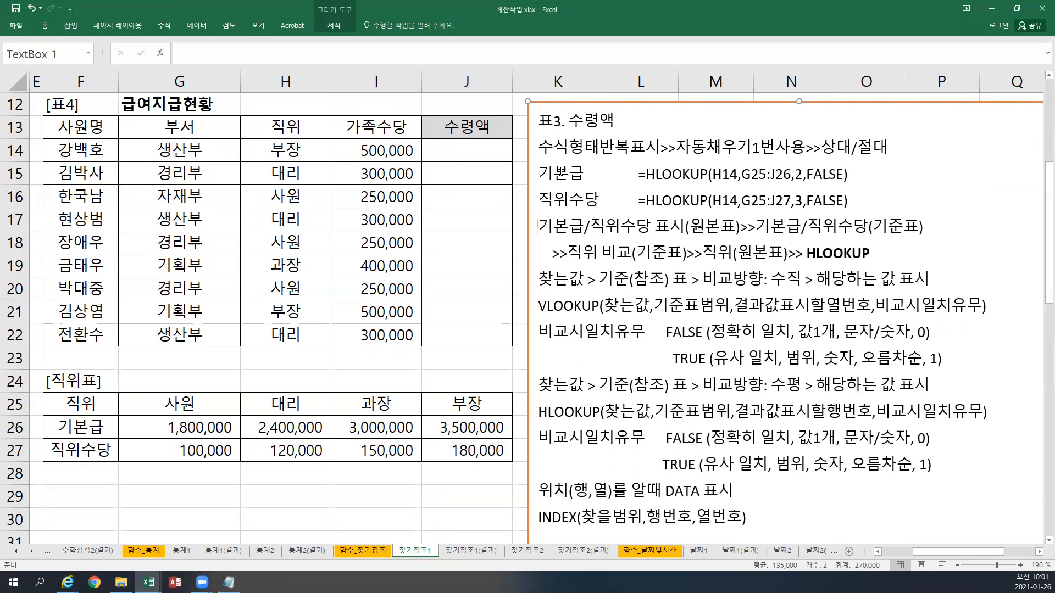
left_click(474, 158)
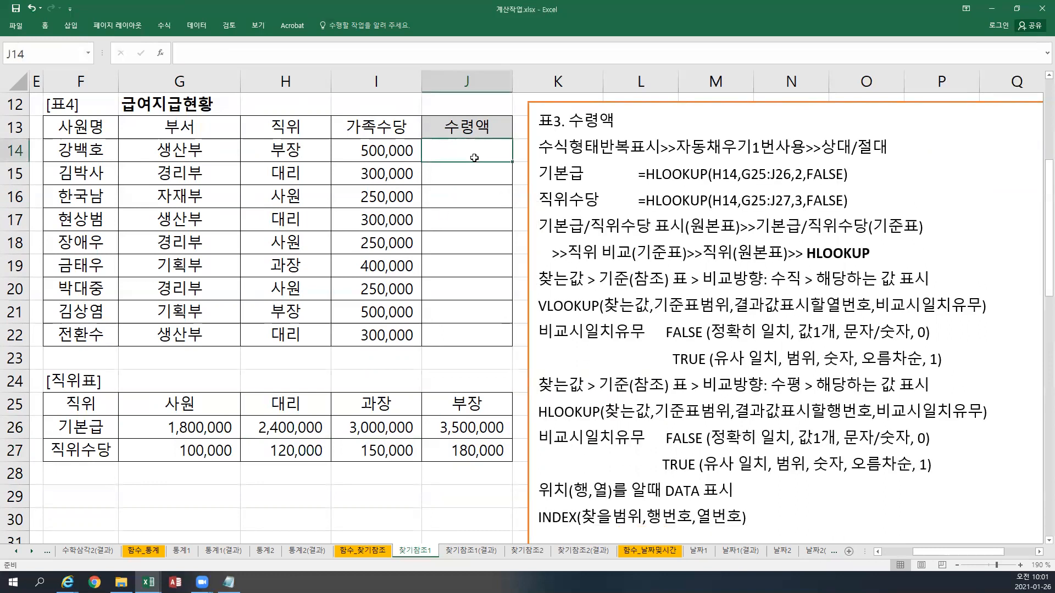
- Start the 수령액 formula in J14 with =I14+HLOOKUP(H14, adding the family allowance and looking up the 직위
type("=")
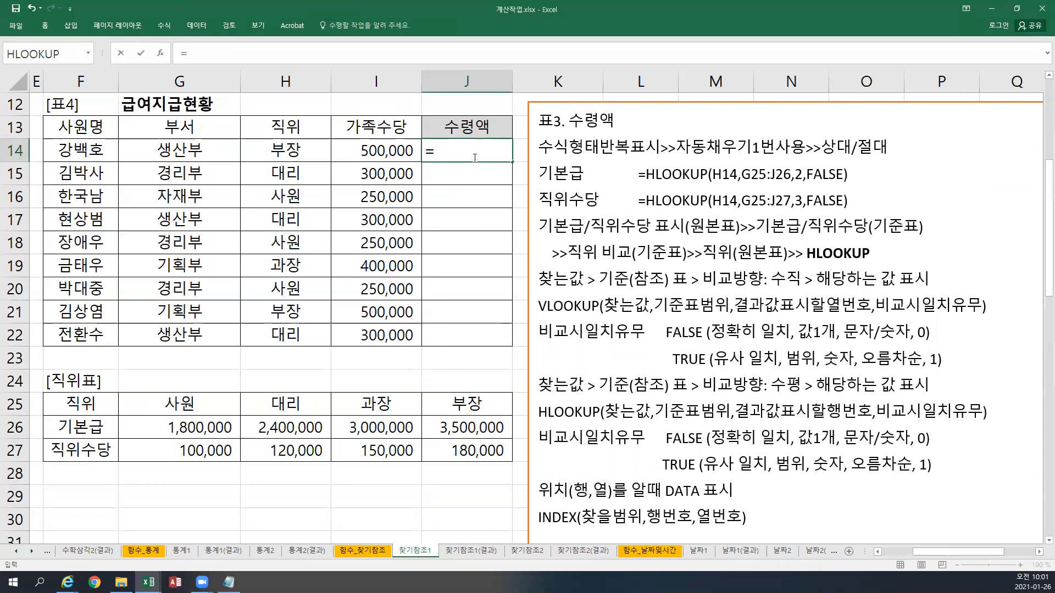
left_click(372, 150)
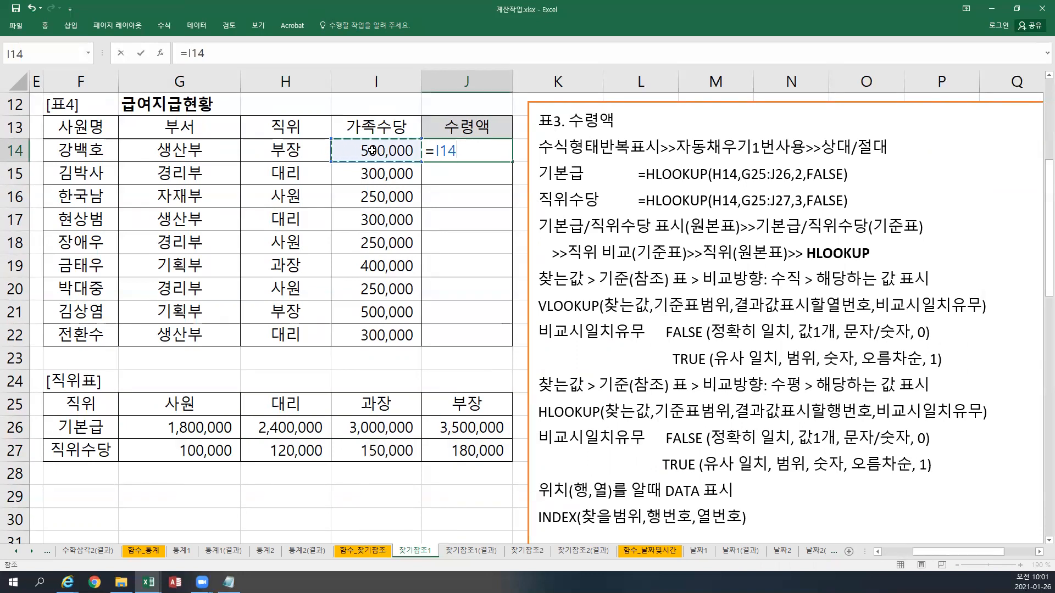
type("+")
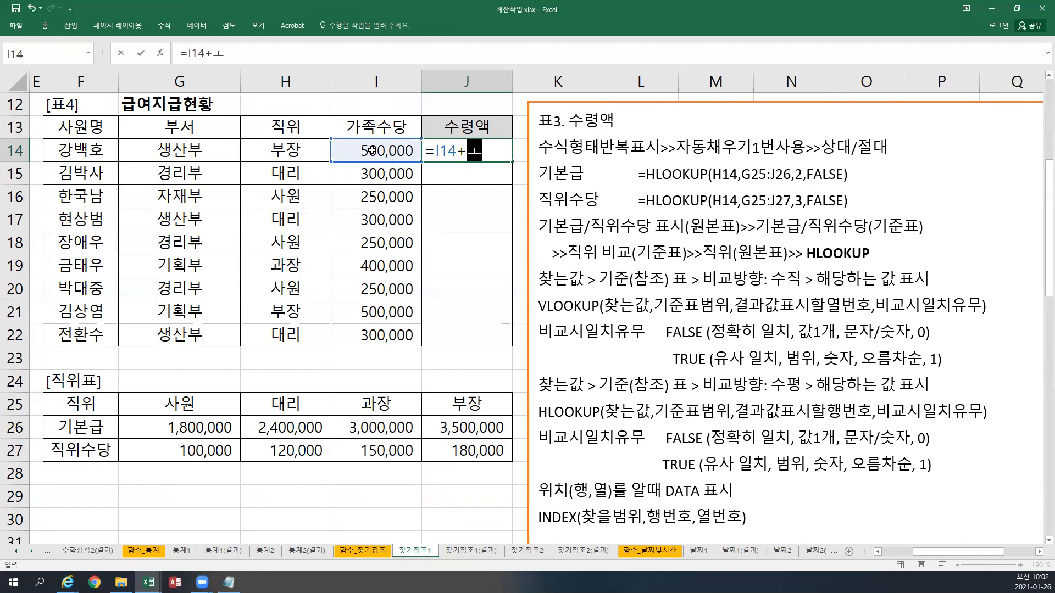
type("HLO")
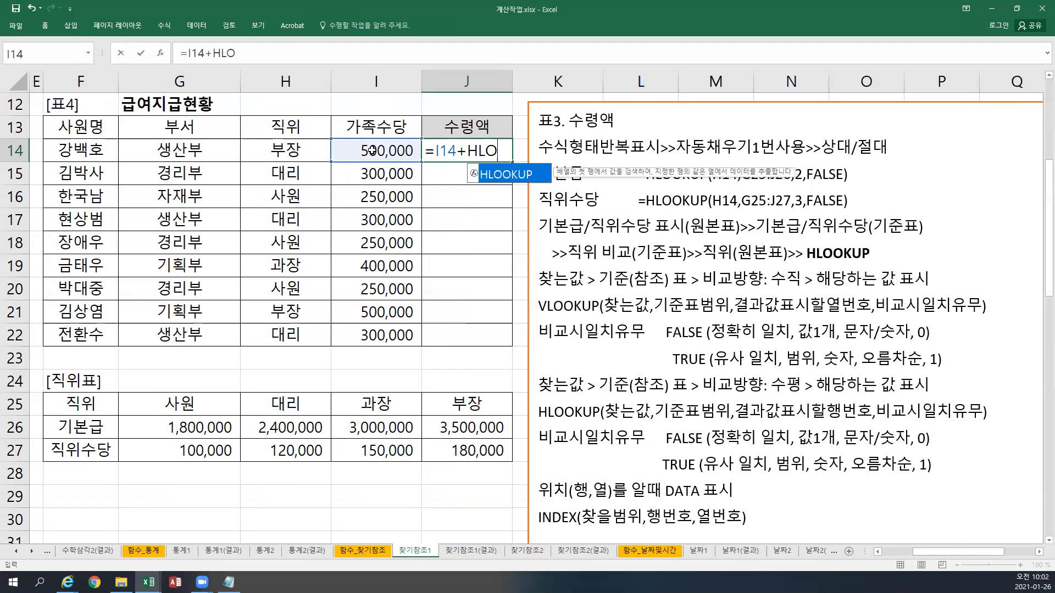
type("OKUP")
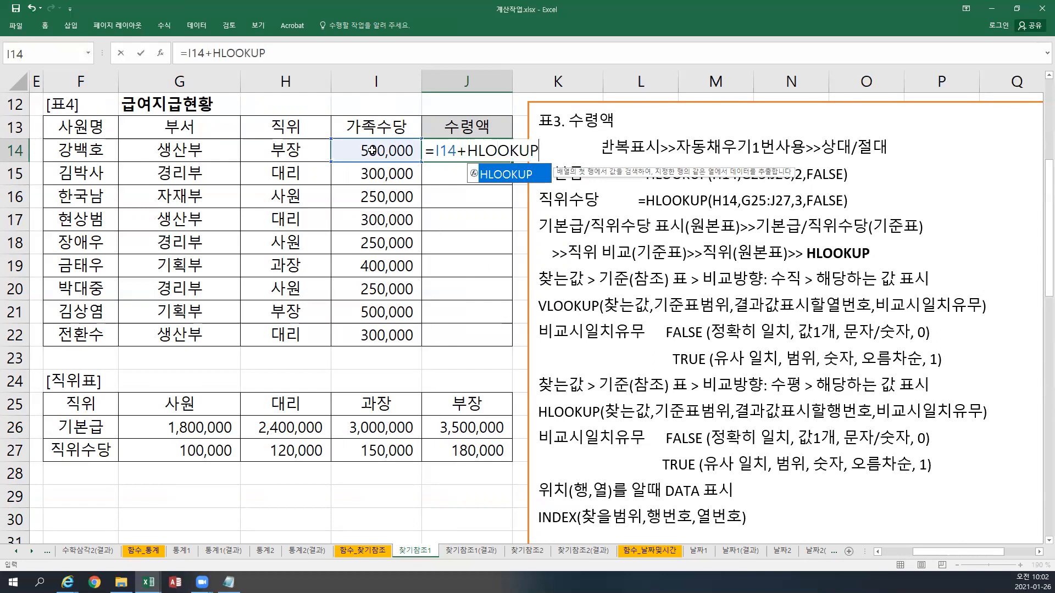
type("(")
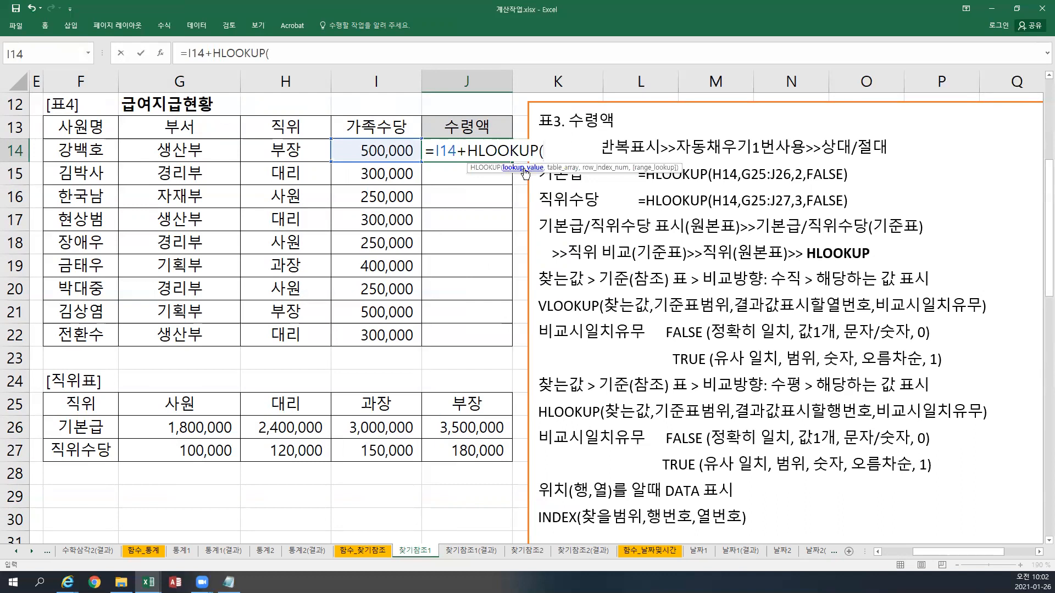
left_click(310, 151)
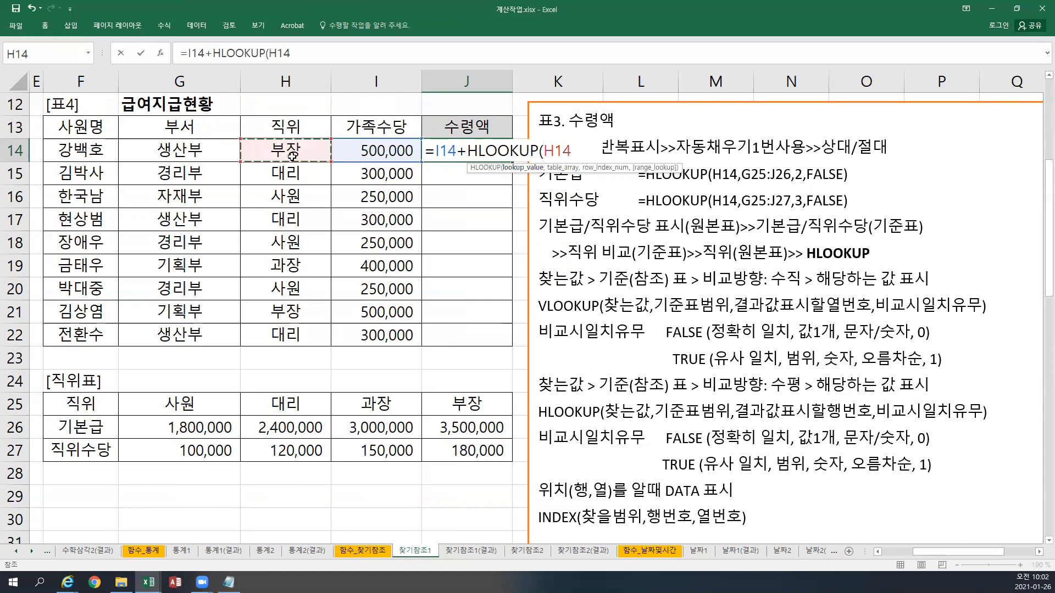
type(",")
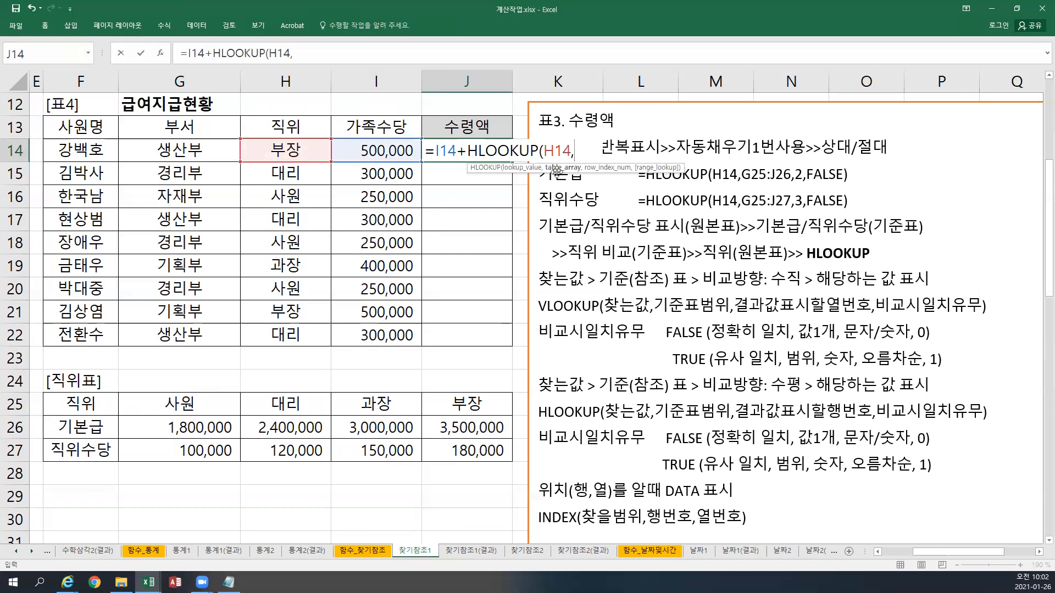
- Complete the 기본급 lookup in J14 with the absolute range $G$25:$J$26, row number 2 and FALSE
left_click_drag(176, 415, 482, 450)
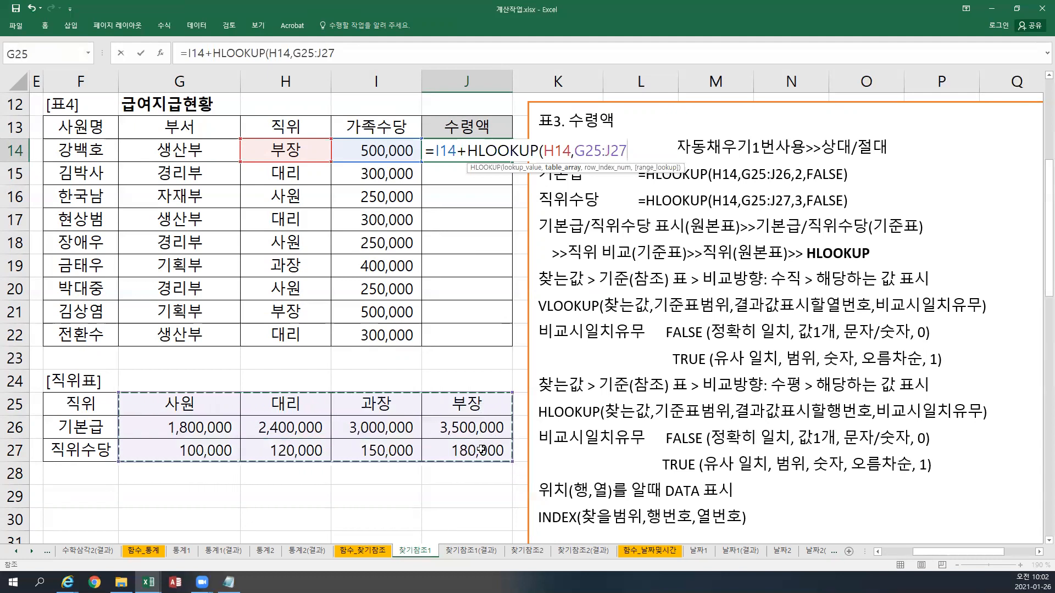
left_click(236, 410)
left_click_drag(250, 411, 442, 428)
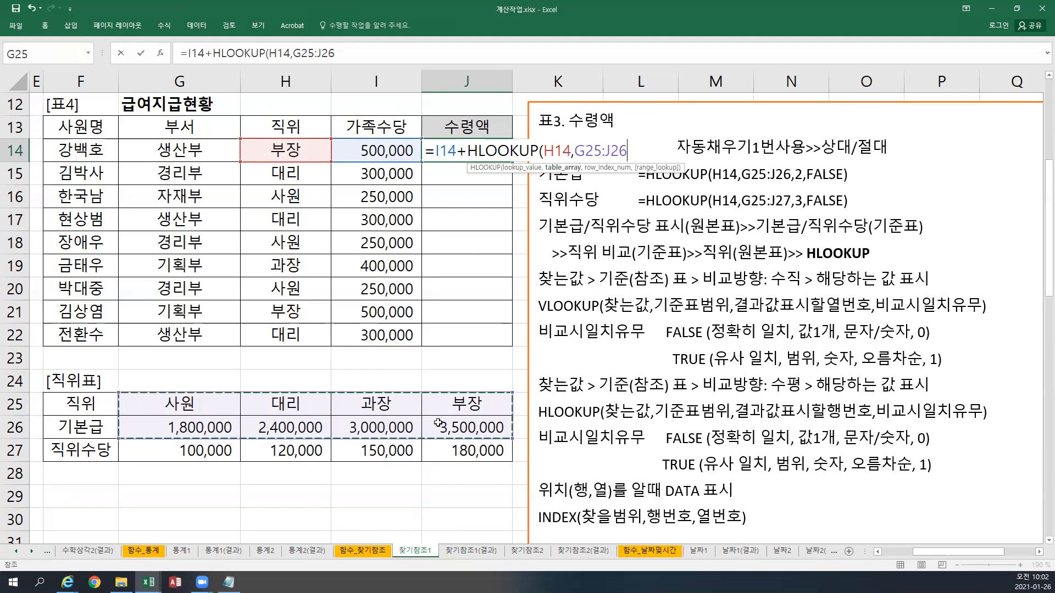
key("F4")
type(",2")
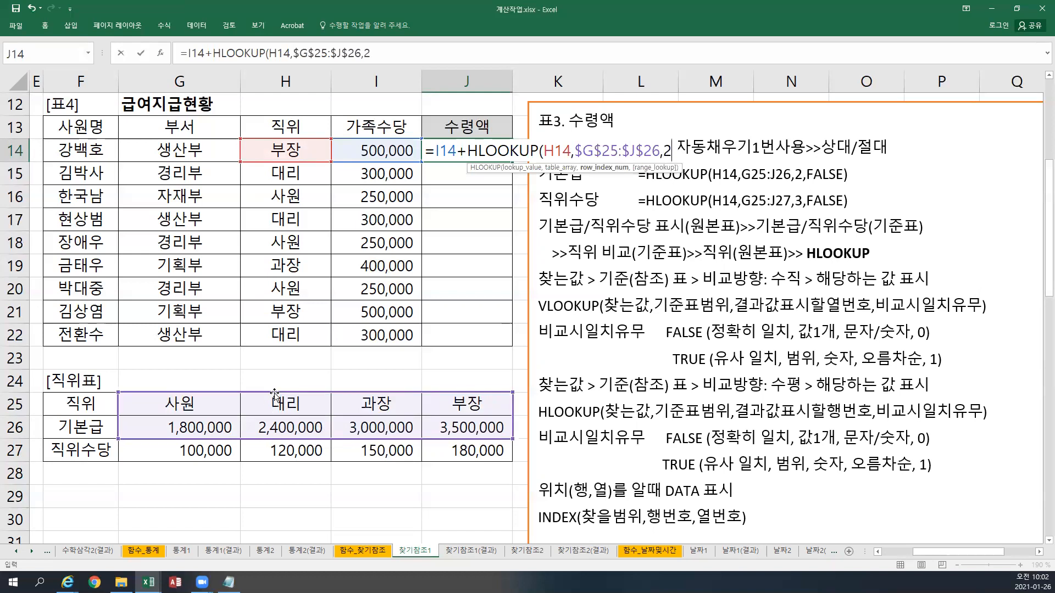
type(",")
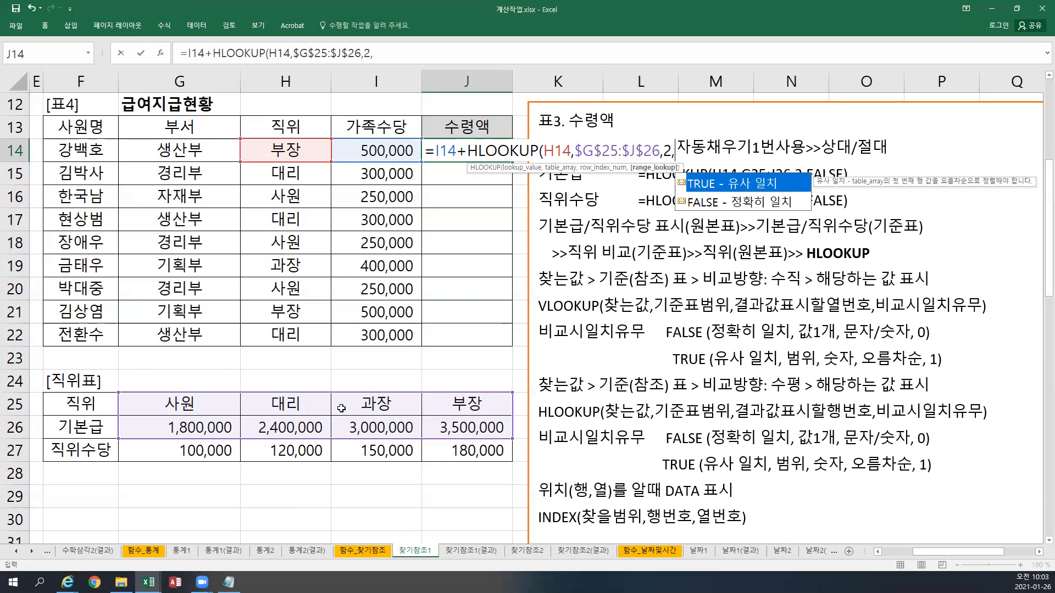
type("FALSE)")
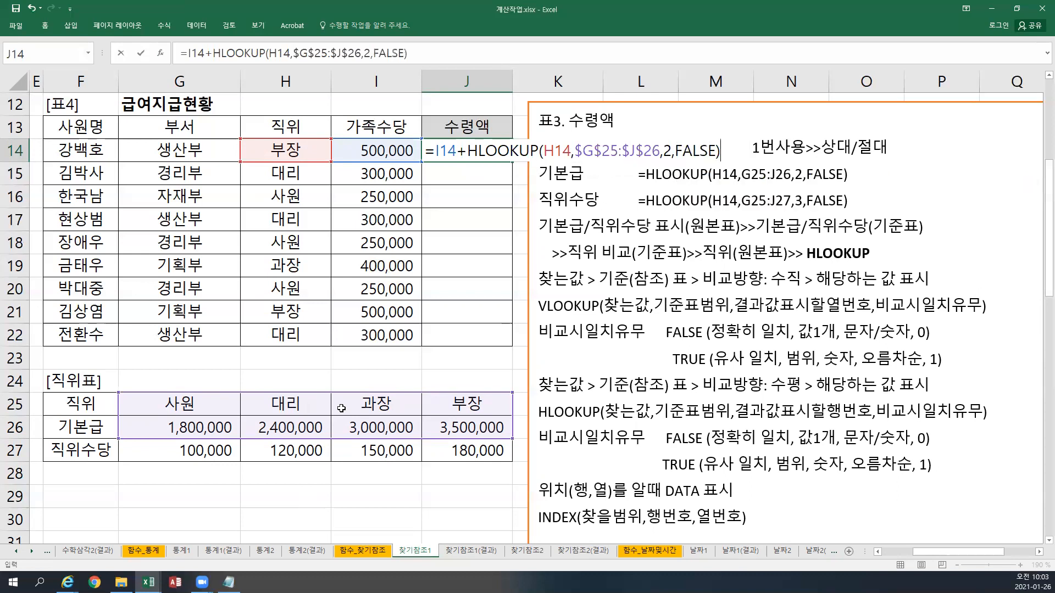
- Add a second HLOOKUP to the J14 formula for H14, with the absolute table range $G$25:$J$27
type("+")
type("HLOOU")
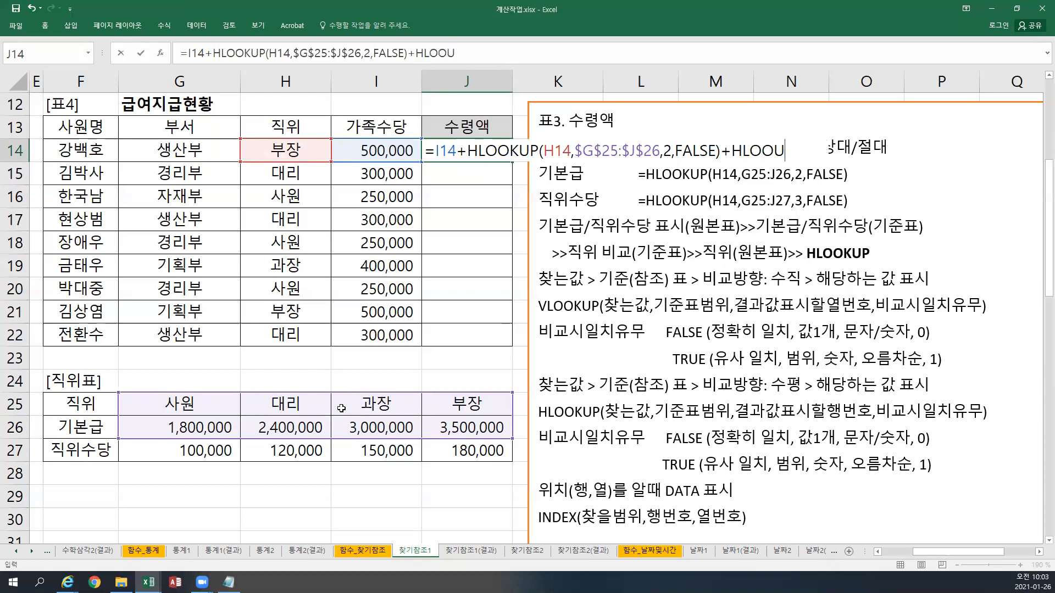
key("BackSpace")
type("KUP")
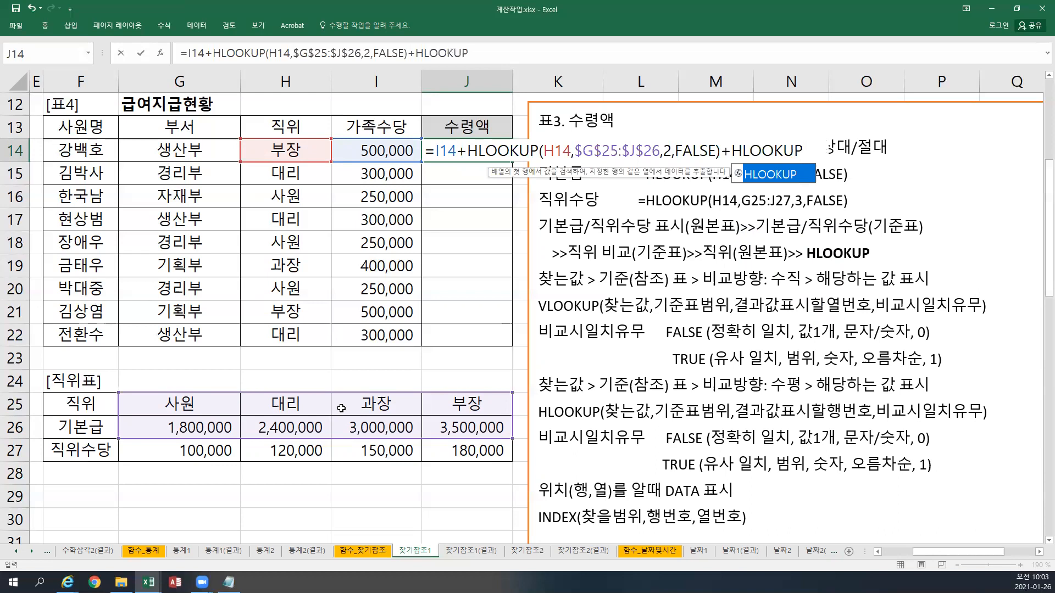
type("(")
left_click(312, 154)
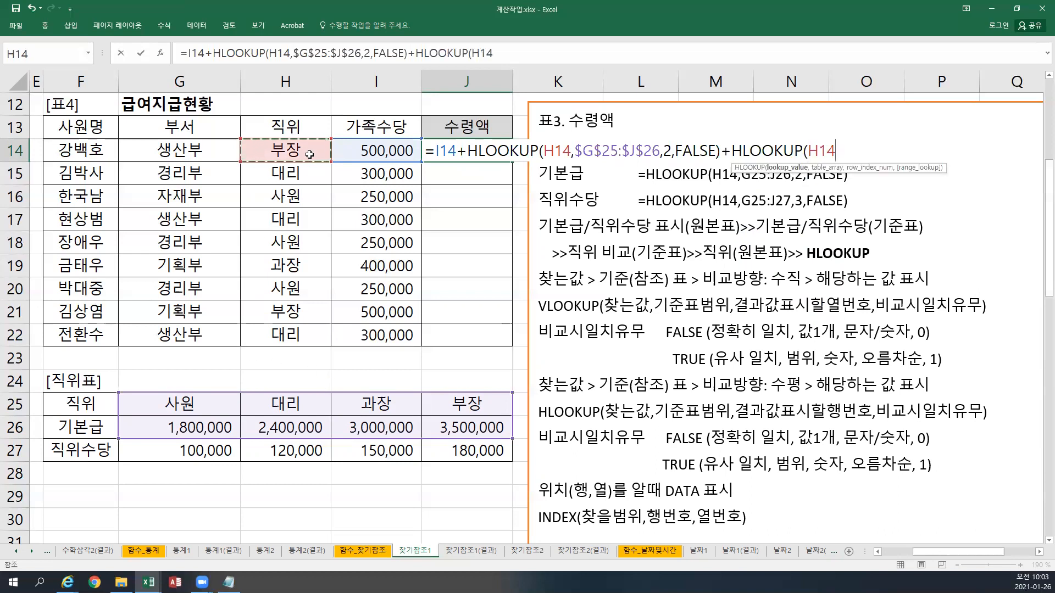
type(",")
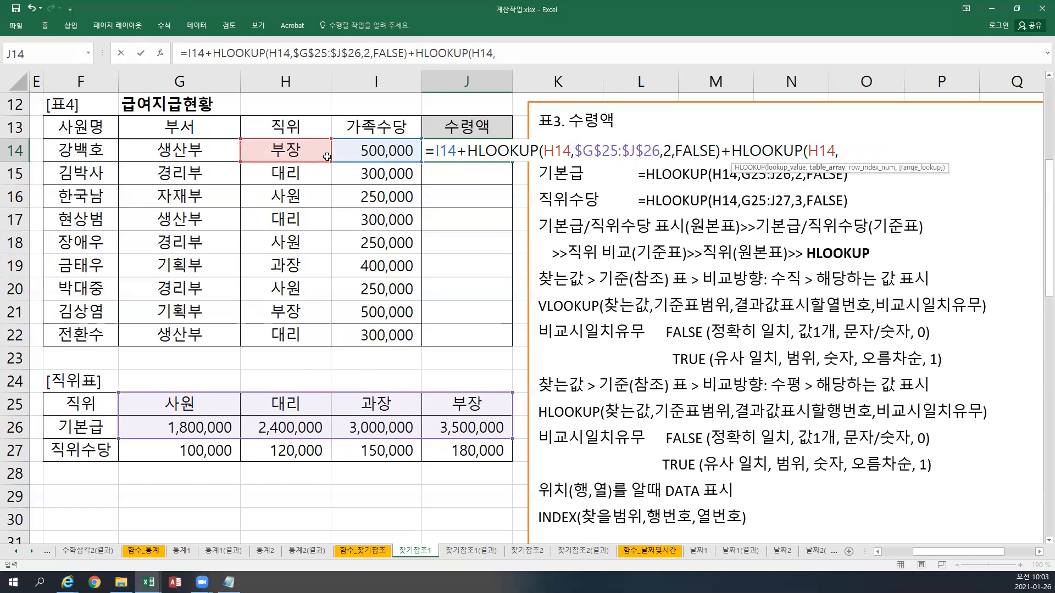
left_click(154, 404)
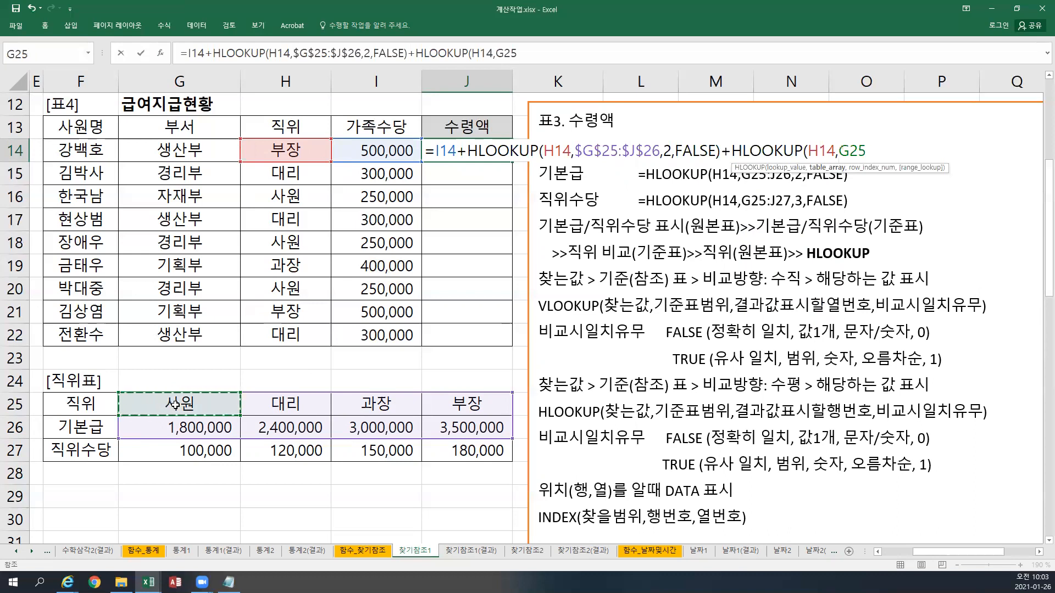
left_click_drag(238, 407, 492, 446)
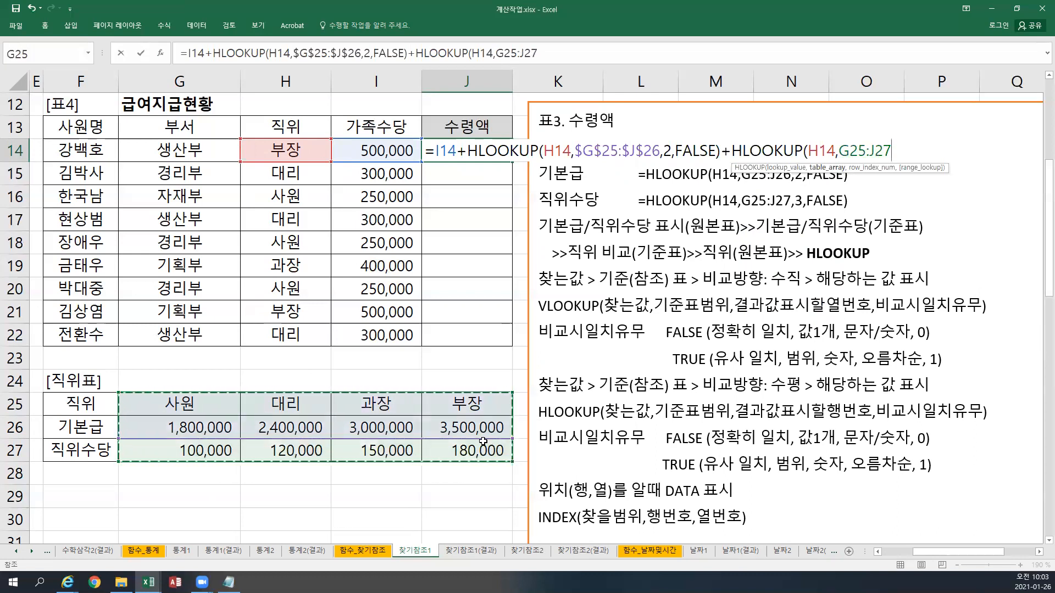
key("F4")
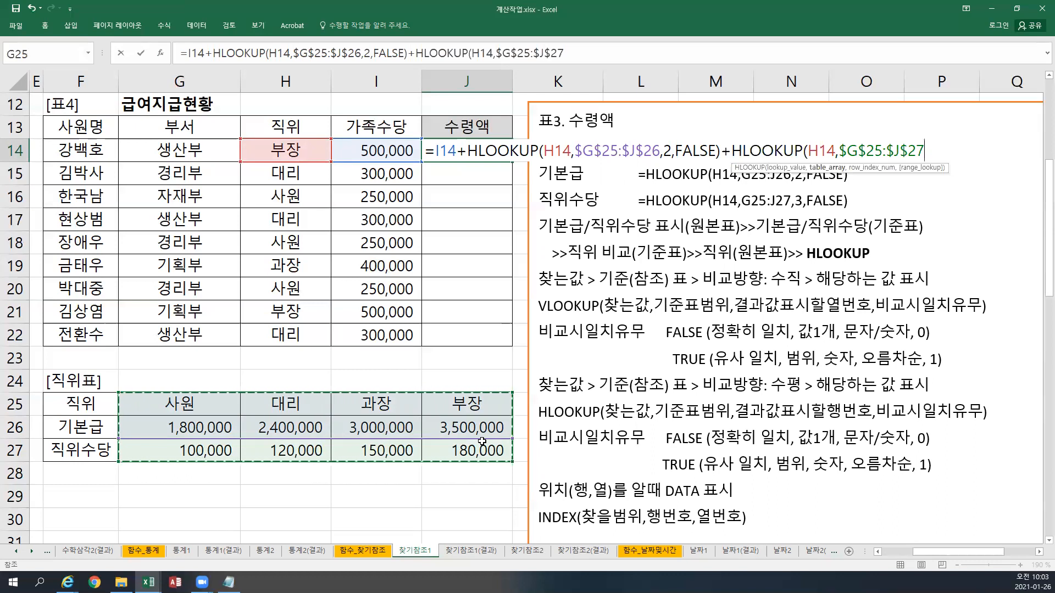
- Finish the 직위수당 lookup with row number 3 and FALSE, and fill the J14 formula down to J22
type(",3")
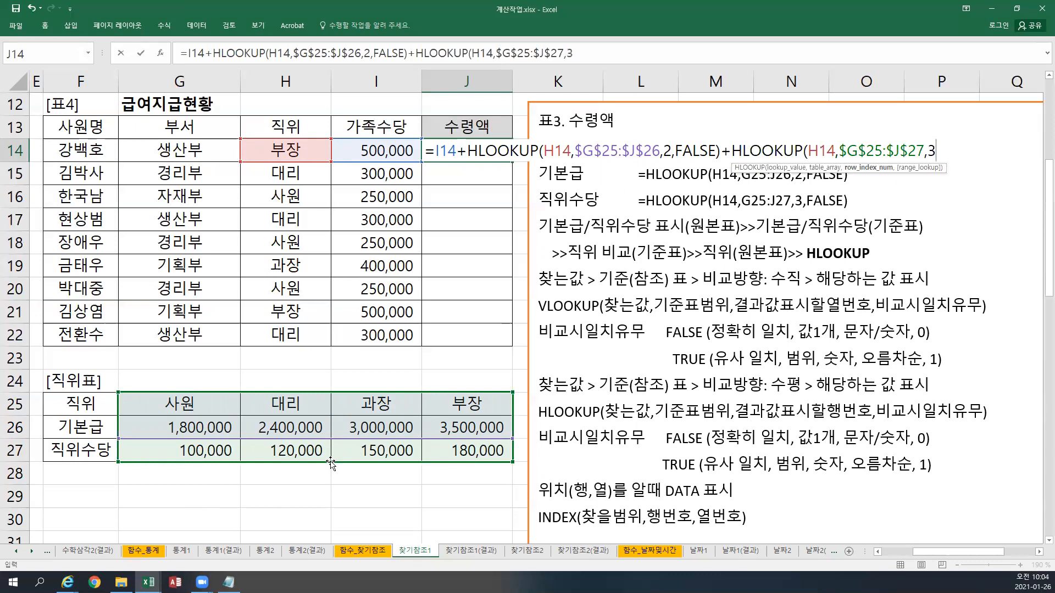
type(",")
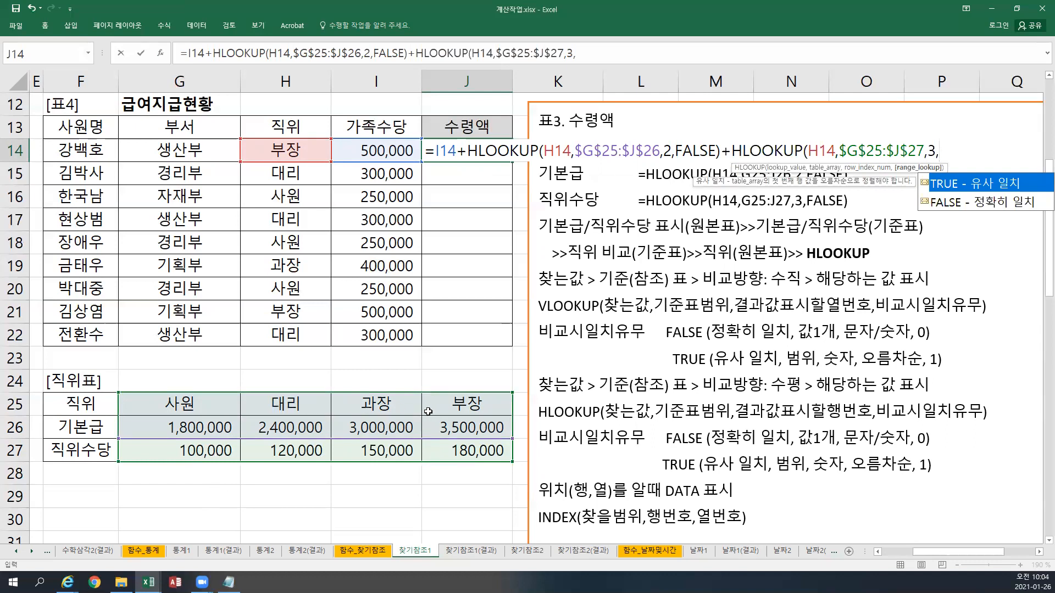
type("FALSE)")
key("BackSpace")
key("BackSpace")
type("E)")
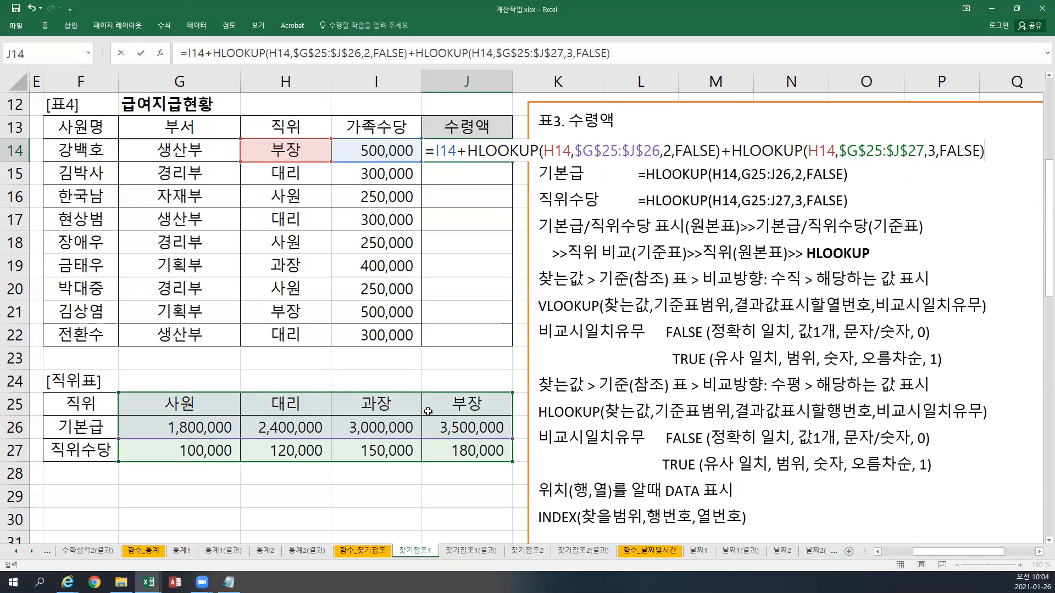
key("ctrl+Return")
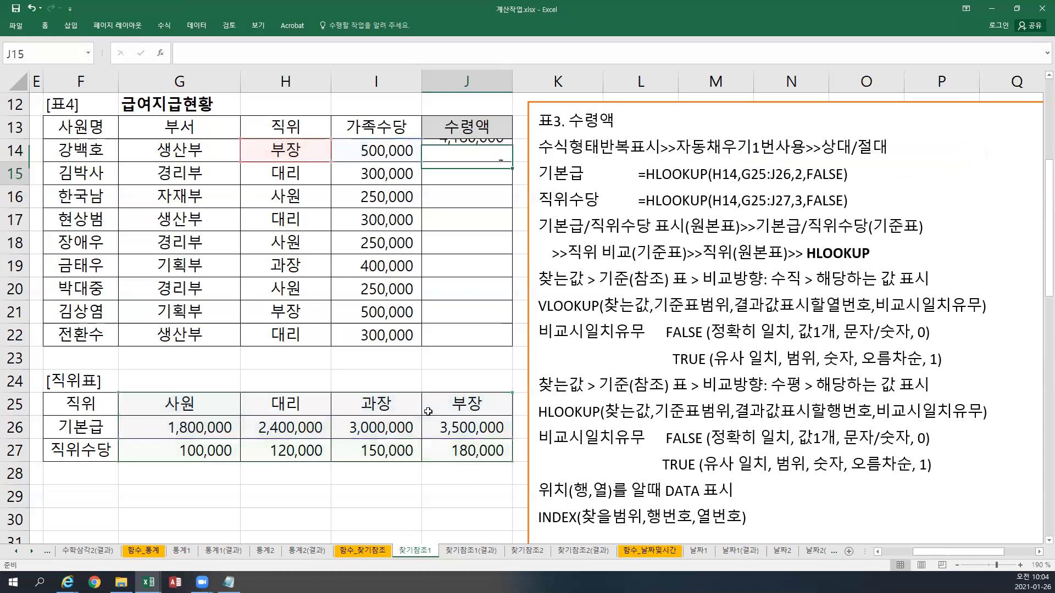
double_click(512, 161)
- Paste the two finished formulas, =HLOOKUP(H14,$G$25:$J$26,2,FALSE)+HLOOKUP(H14,$G$25:$J$27,3,FALSE)+I14 and its $G$25:$J$27 variant, under "표3. 수령액", and move the notes below the 급여지급현황 table
left_click(786, 319)
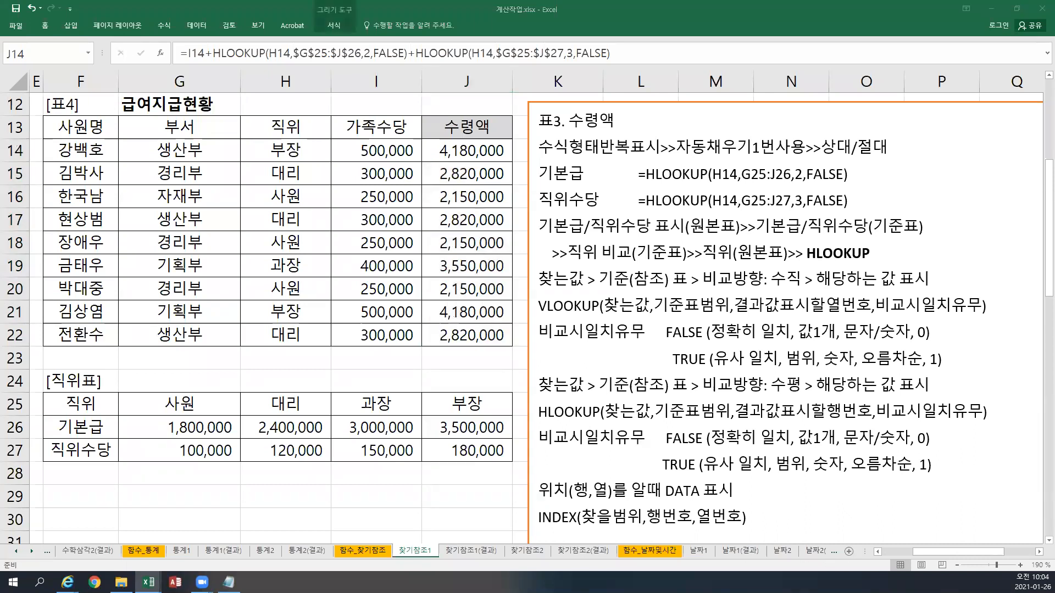
left_click(545, 149)
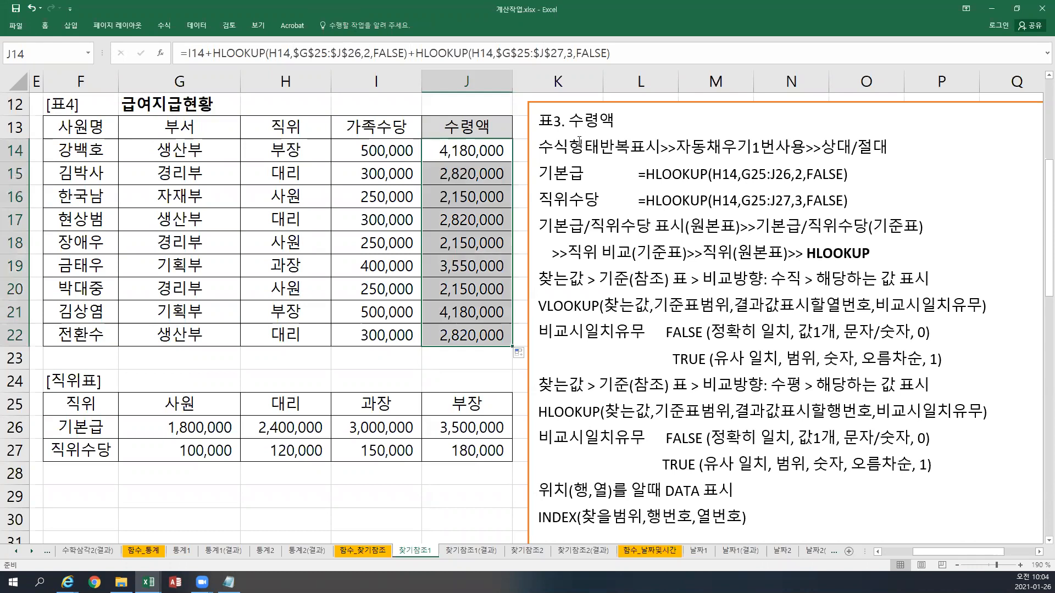
left_click(544, 148)
key("ctrl+v")
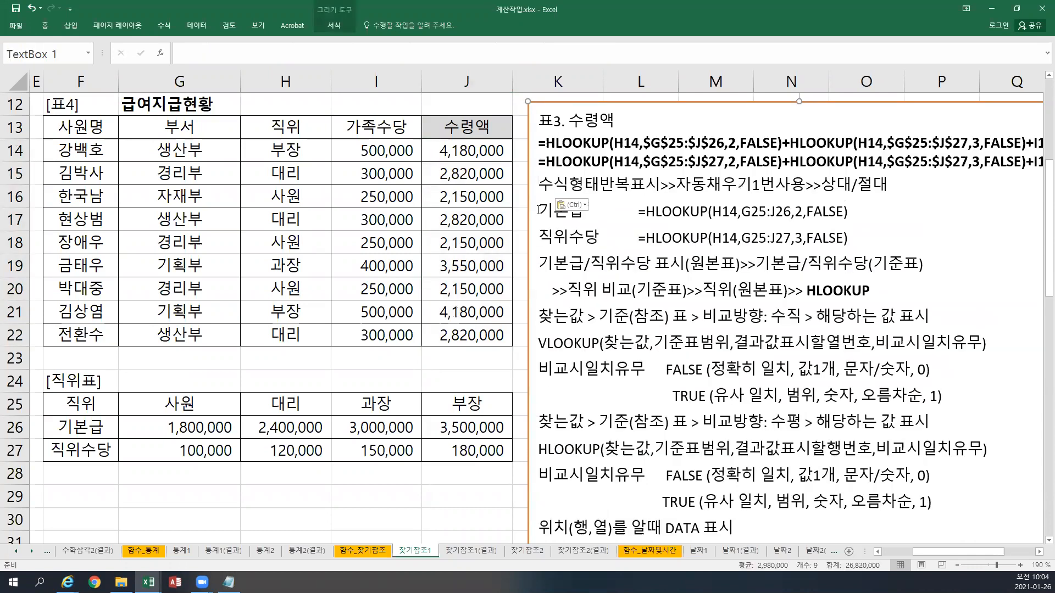
left_click_drag(613, 104, 305, 354)
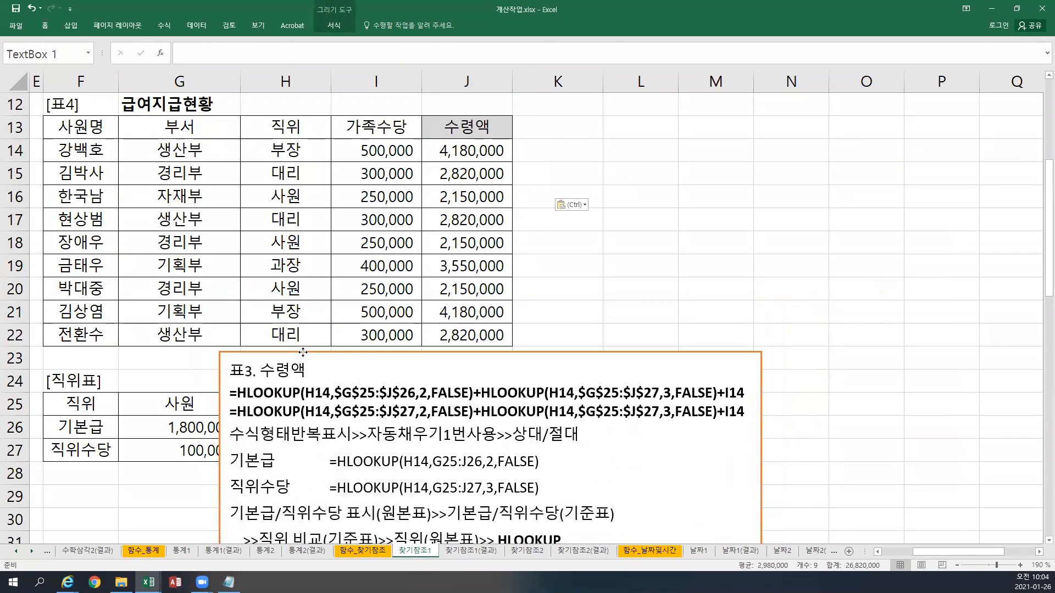
left_click(543, 152)
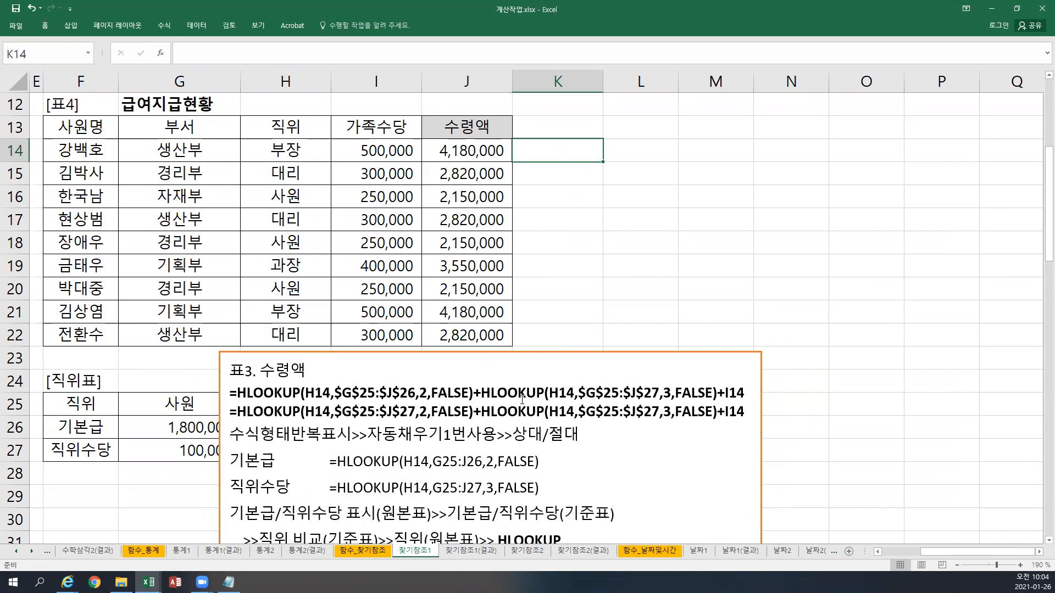
- Replace the first HLOOKUP term in the J14 formula with a copy of the second term, HLOOKUP(H14,$G$25:$J$27,3,FALSE)
left_click(471, 160)
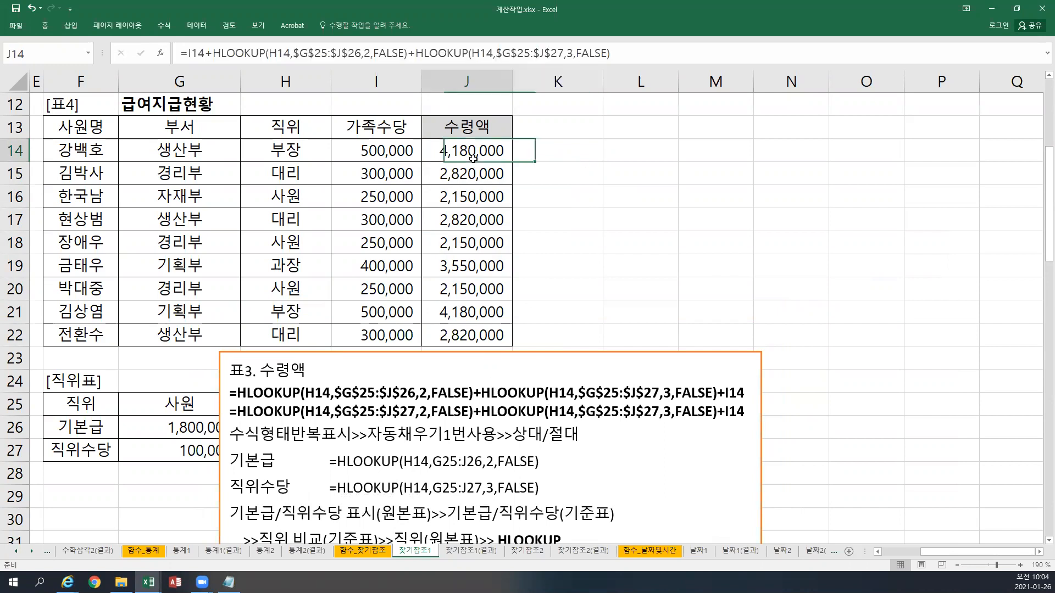
key("F2")
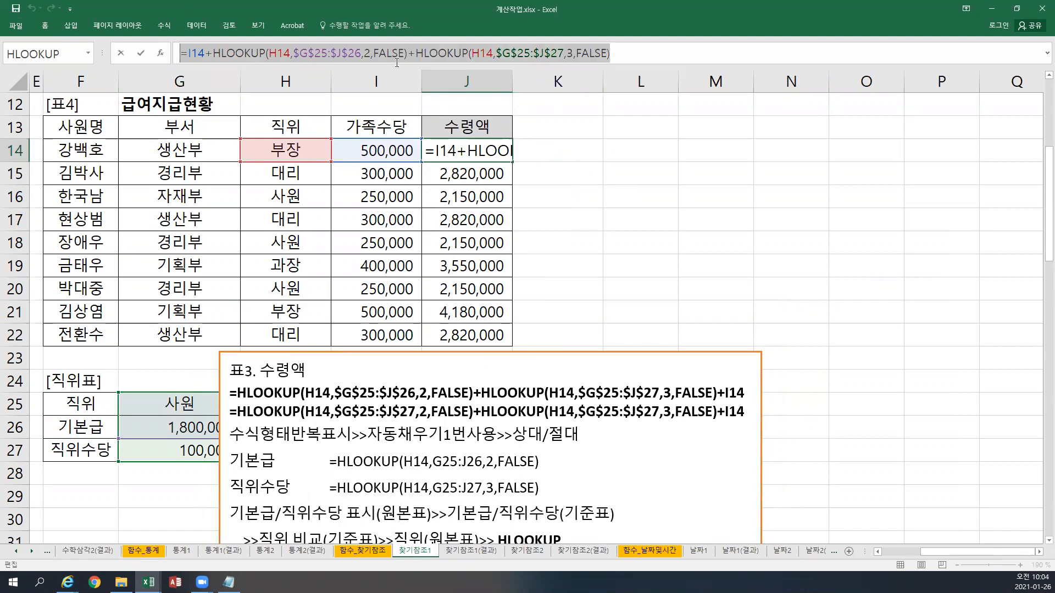
left_click_drag(414, 53, 626, 62)
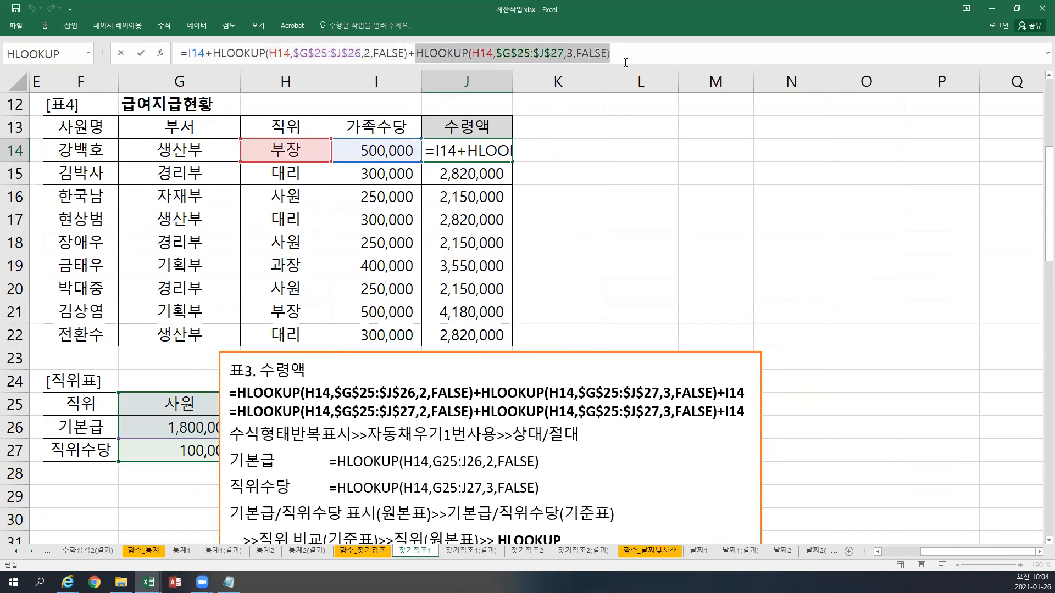
left_click_drag(212, 53, 408, 54)
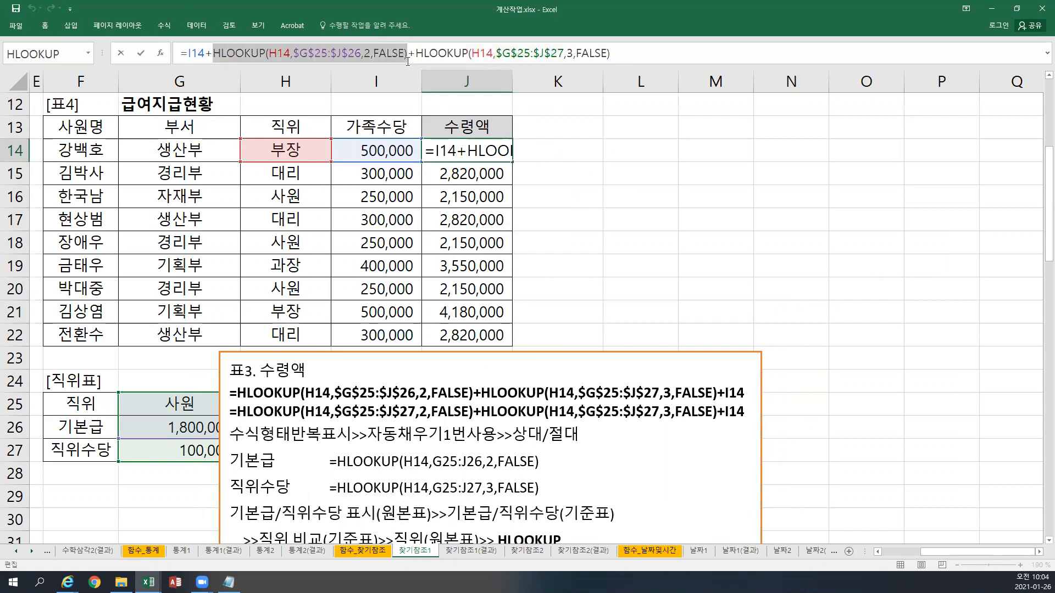
left_click(620, 53)
double_click(488, 152)
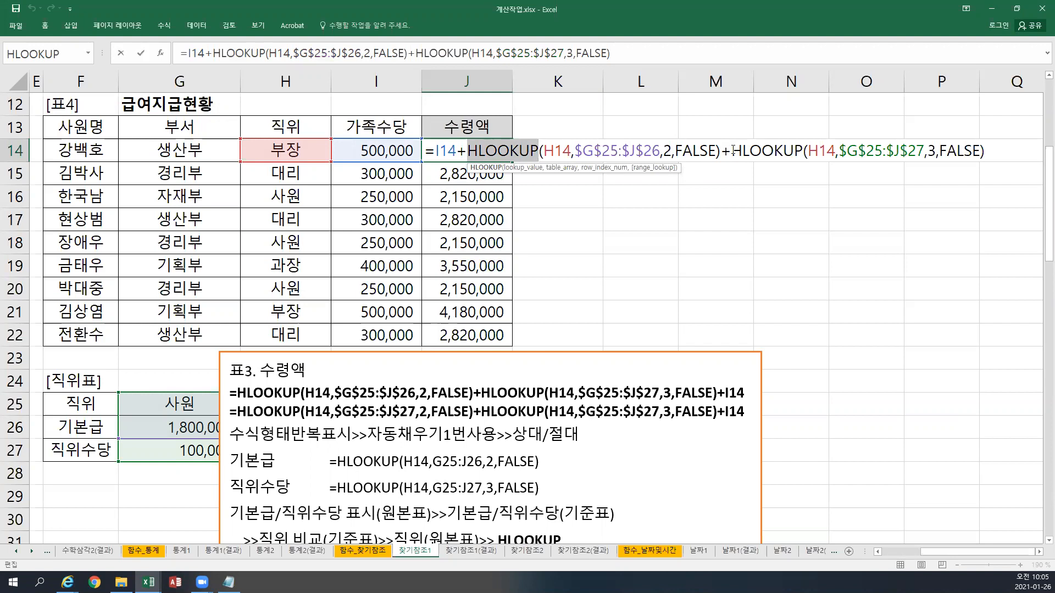
left_click_drag(734, 149, 985, 146)
key("ctrl+c")
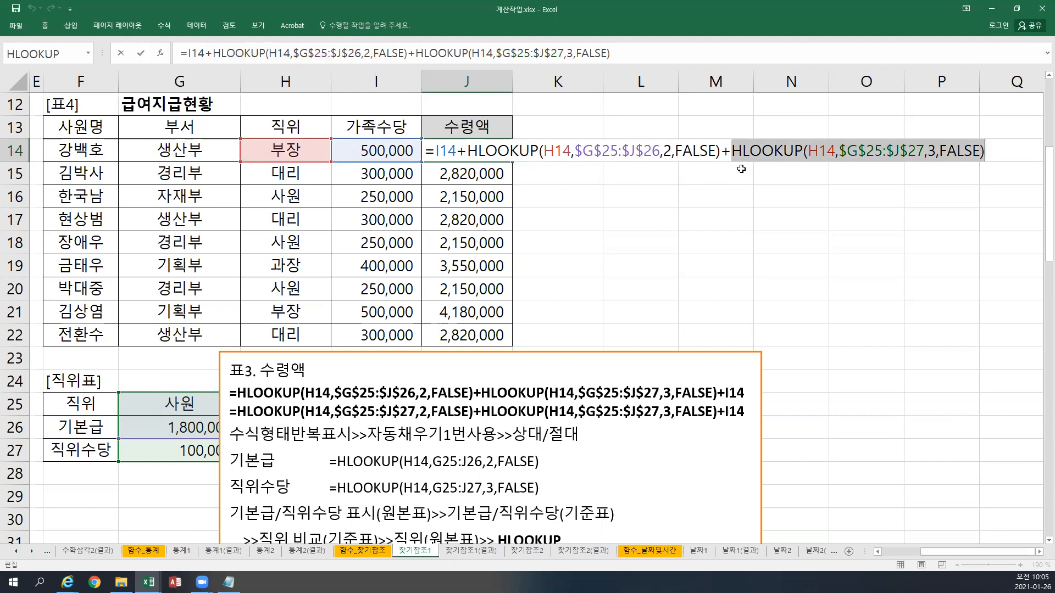
left_click_drag(467, 150, 726, 148)
key("Delete")
key("ctrl+v")
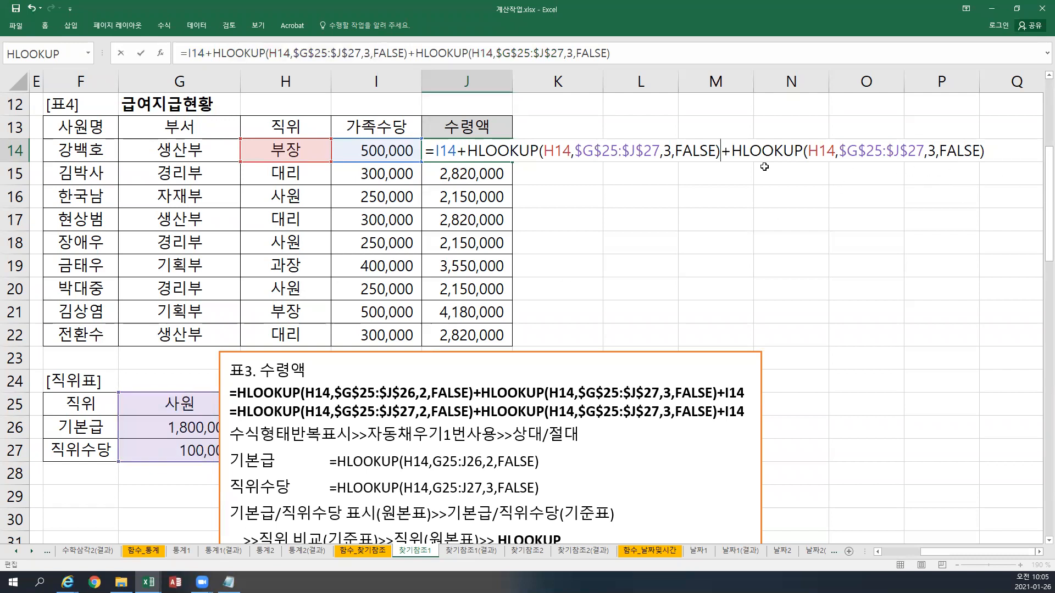
- Set the row number of the first HLOOKUP in J14 to 2 and commit the formula
double_click(667, 149)
type("2")
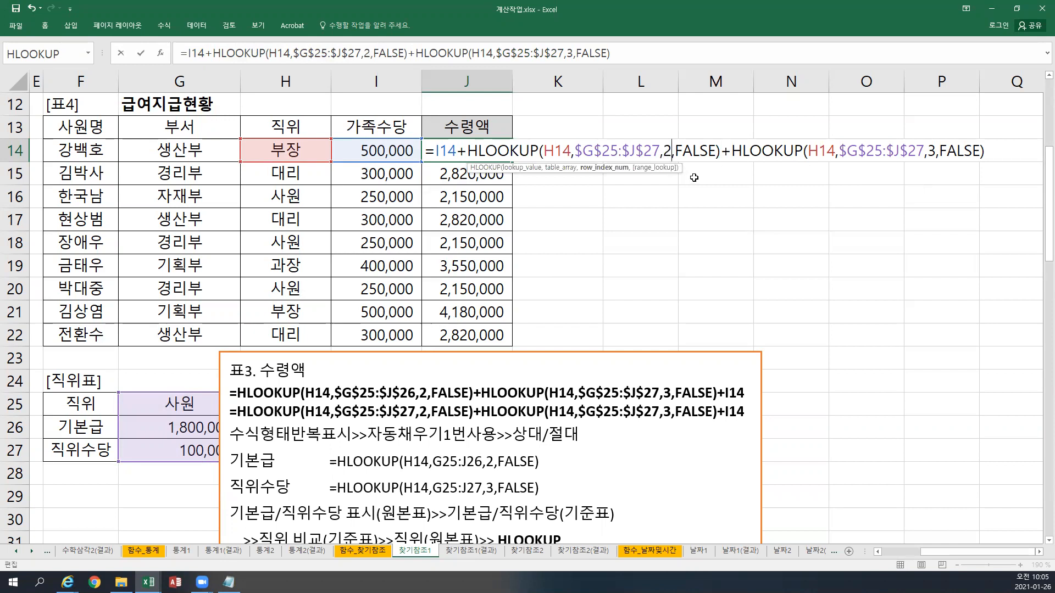
key("Return")
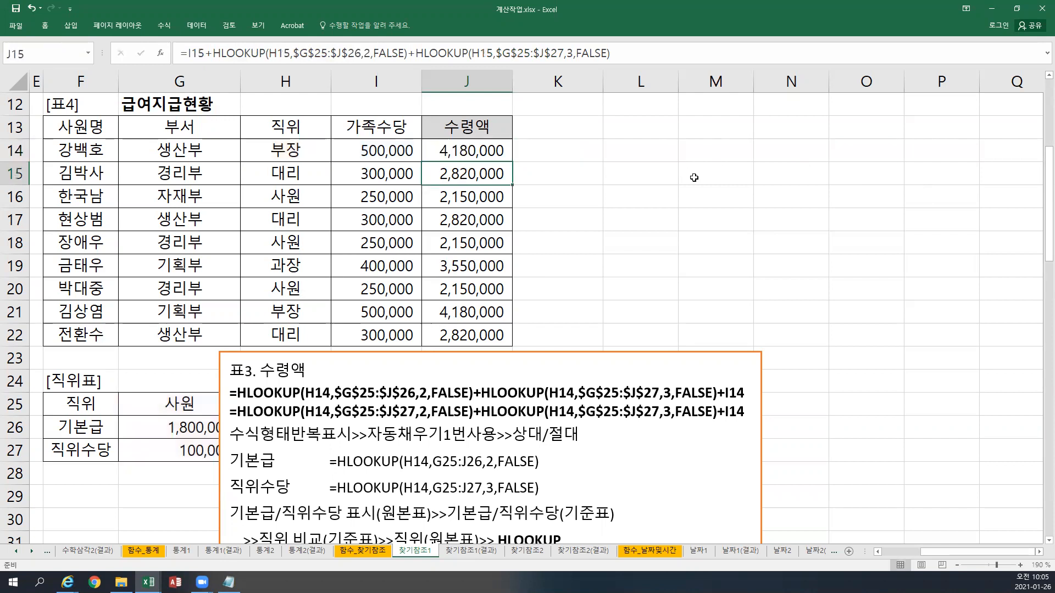
key("Up")
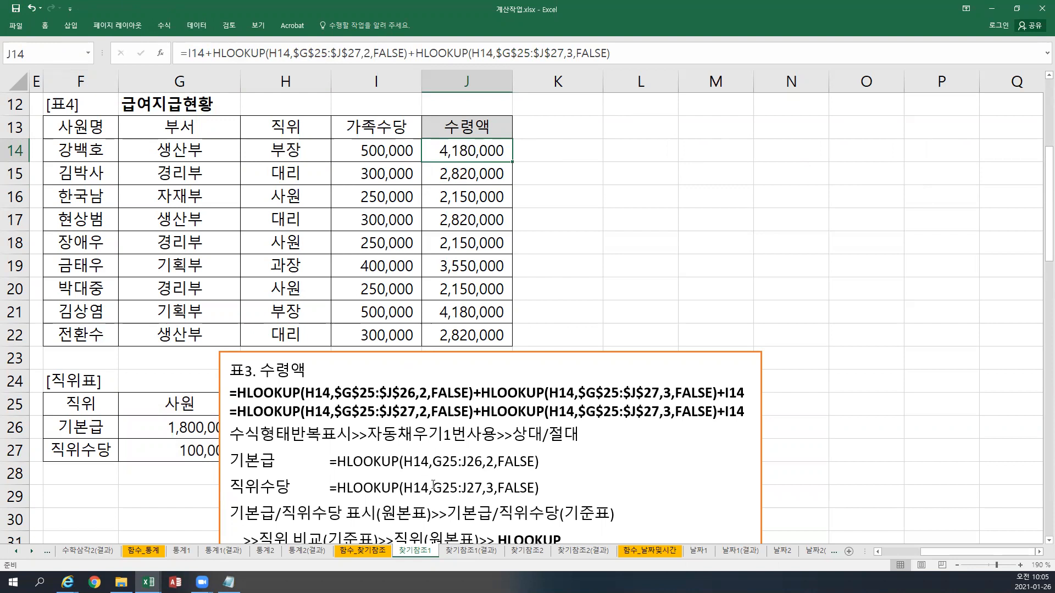
- On the 찾기참조2 sheet, paste the red textbook reference "교재 99페이지" into D16 beside the 평균기온 title
left_click(513, 551)
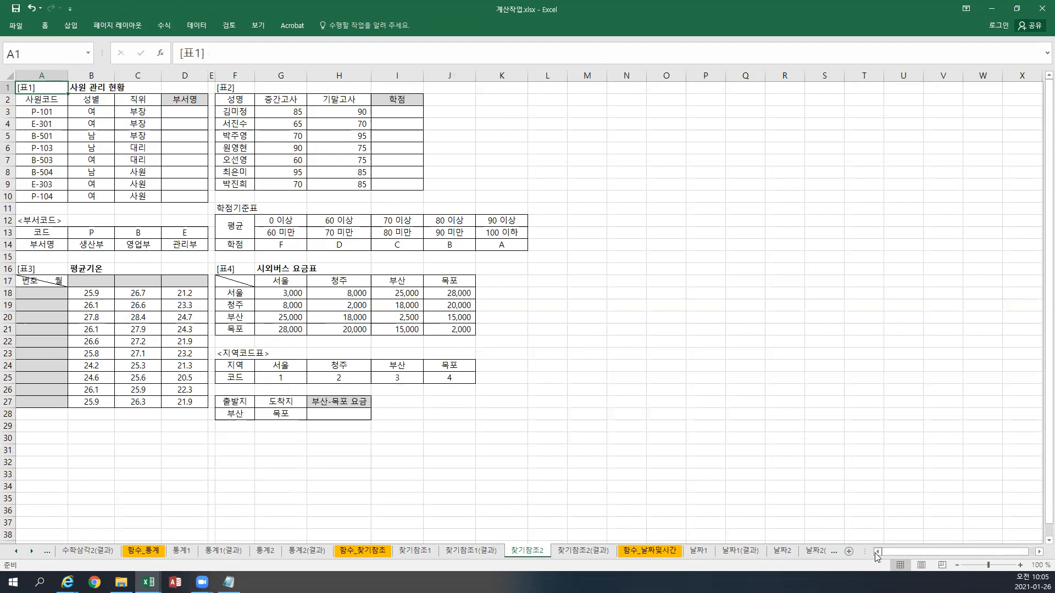
scroll(648, 473, "down", 4)
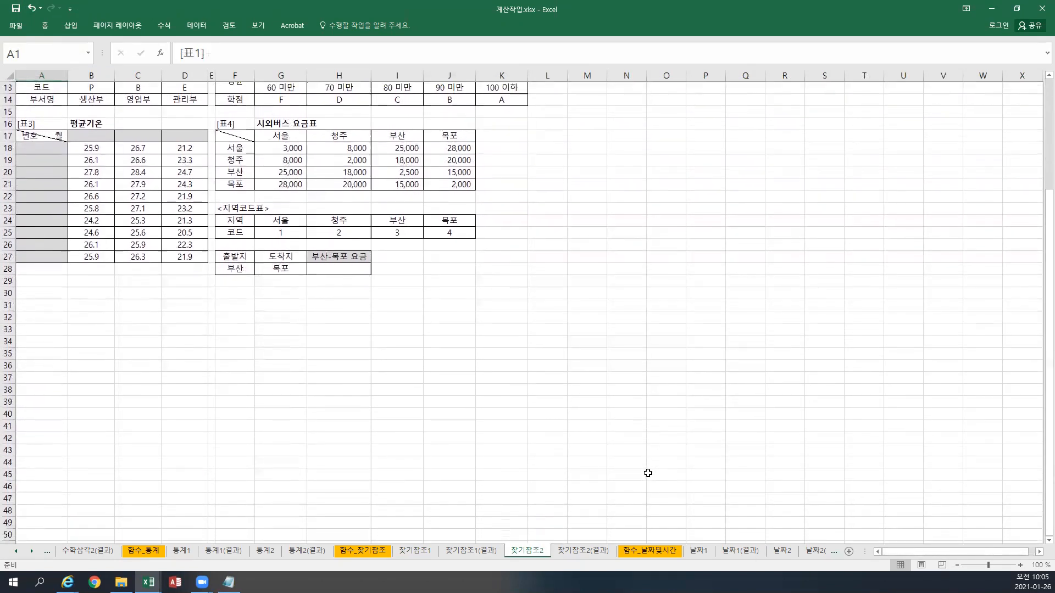
scroll(647, 473, "up", 3, "ctrl")
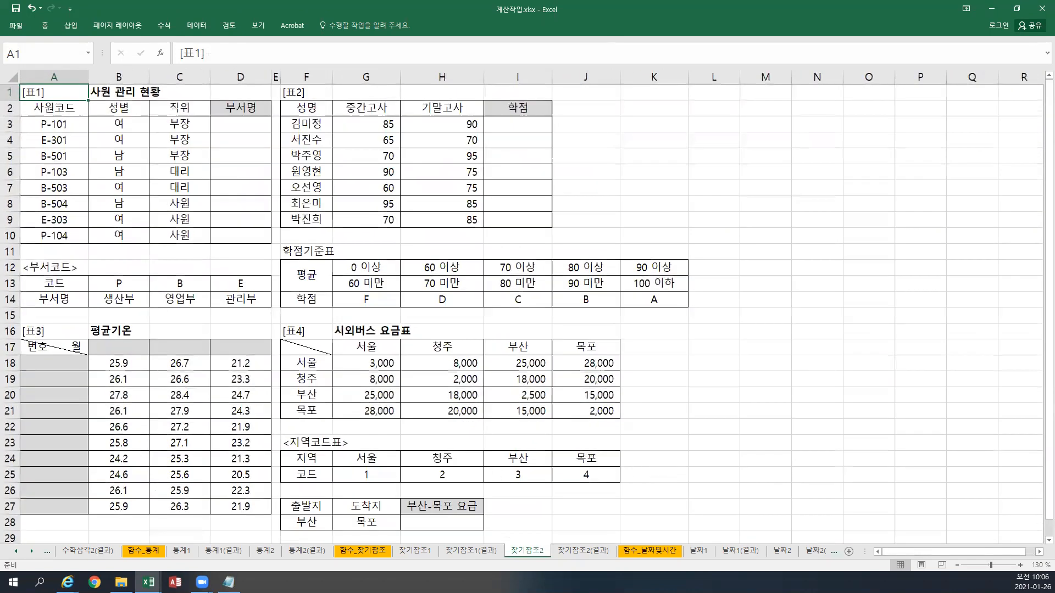
key("ctrl+2")
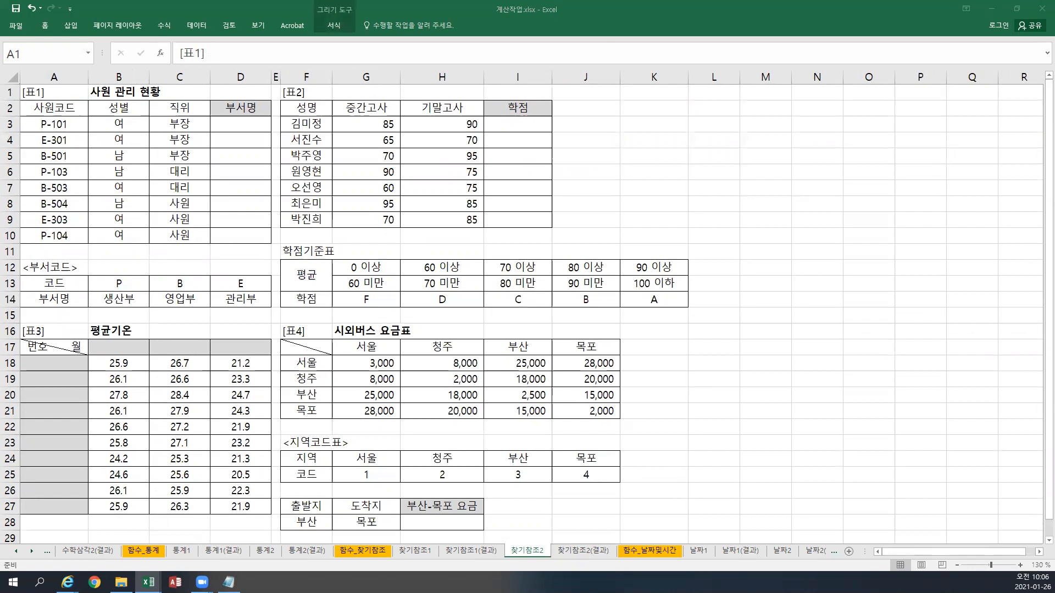
key("ctrl+c")
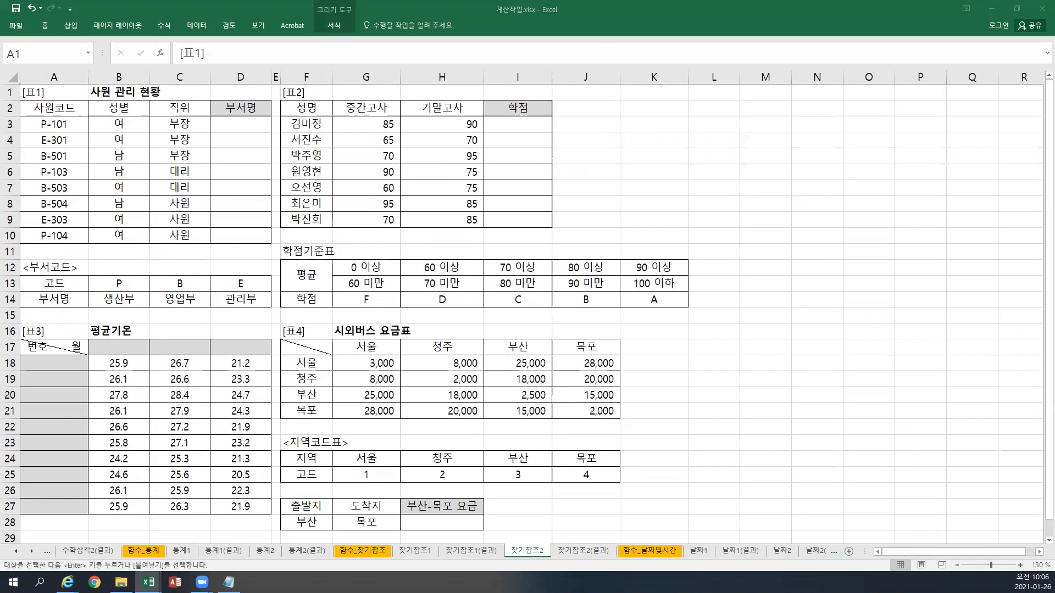
left_click(247, 330)
key("ctrl+v")
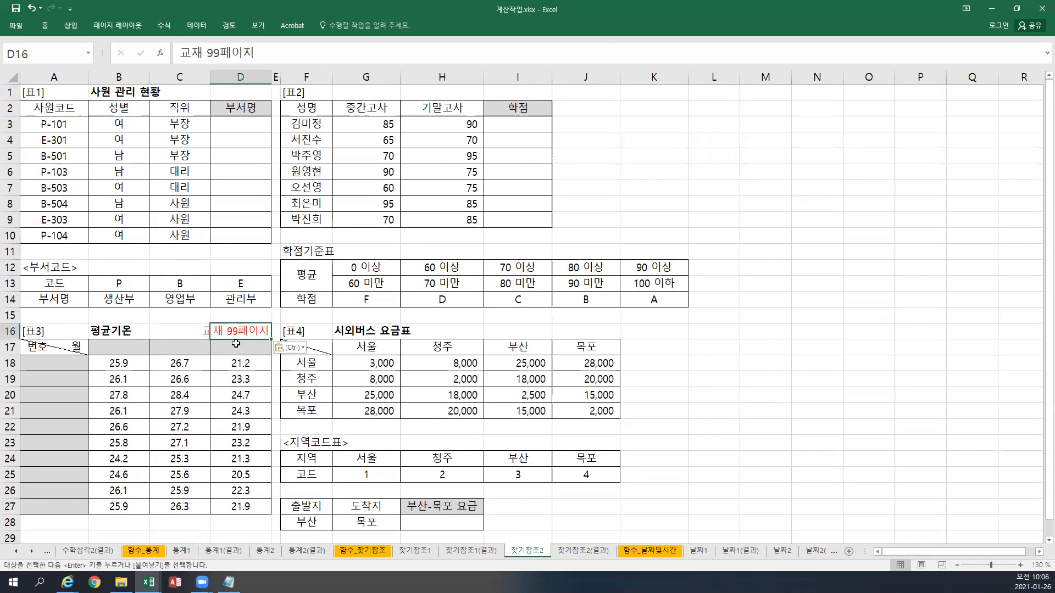
- Insert a text box beside the 평균기온 table, at the [표4] label, containing the heading "표3. 번호"
scroll(237, 374, "down", 2)
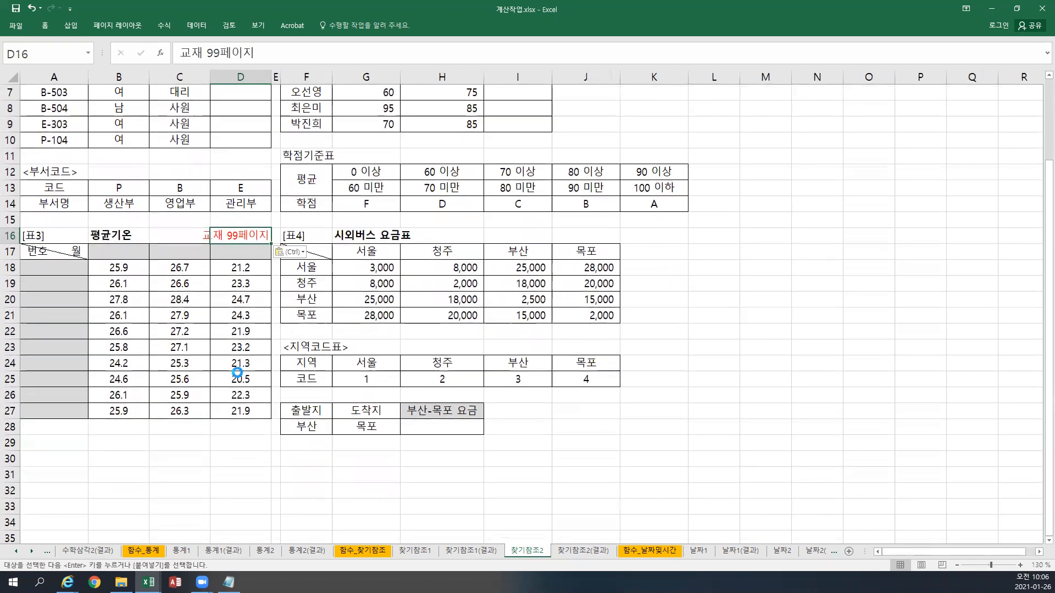
scroll(237, 373, "up", 3)
scroll(237, 374, "down", 2)
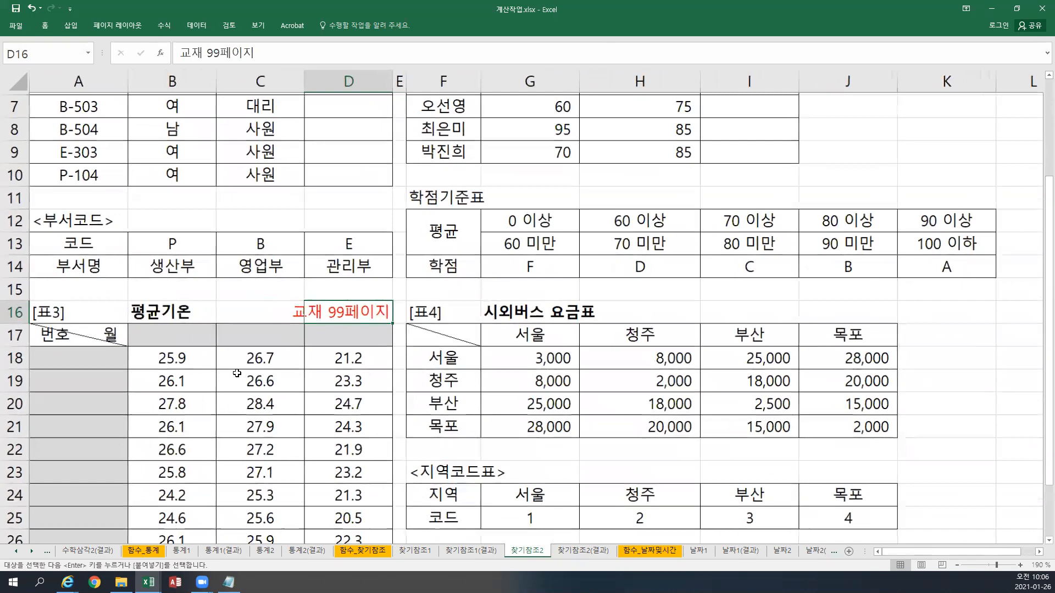
scroll(275, 330, "up", 1)
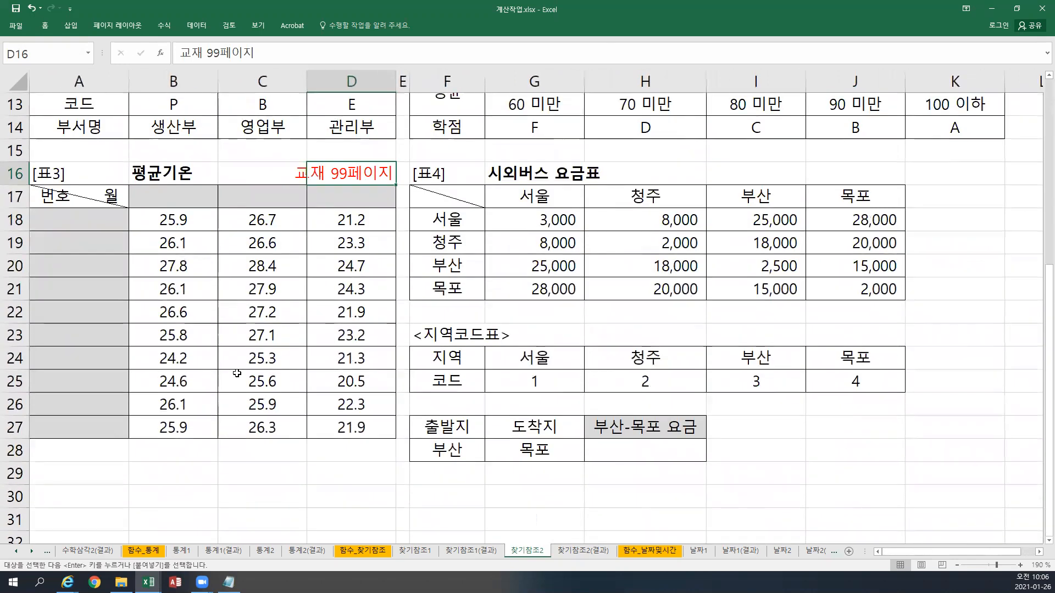
left_click(66, 25)
left_click(714, 46)
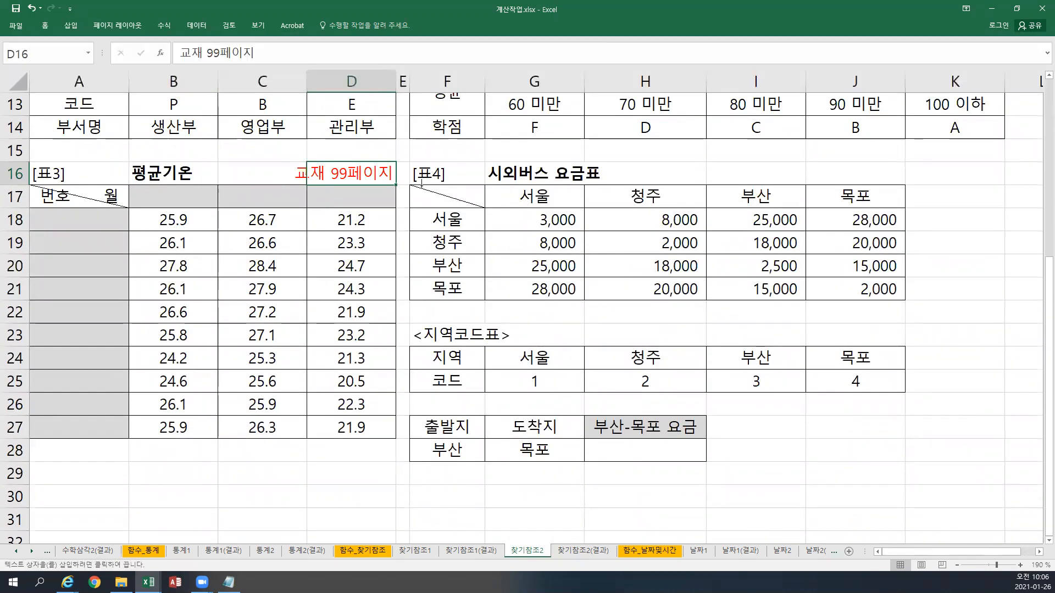
left_click(409, 162)
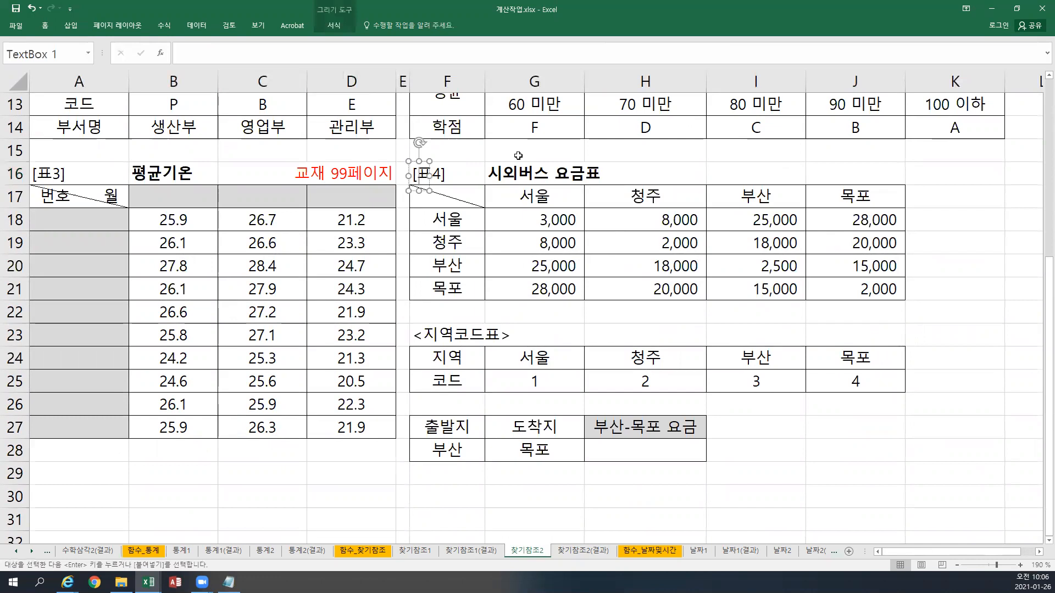
type("₩")
type("3")
key("BackSpace")
key("BackSpace")
type("표3. 번호")
key("ctrl+v")
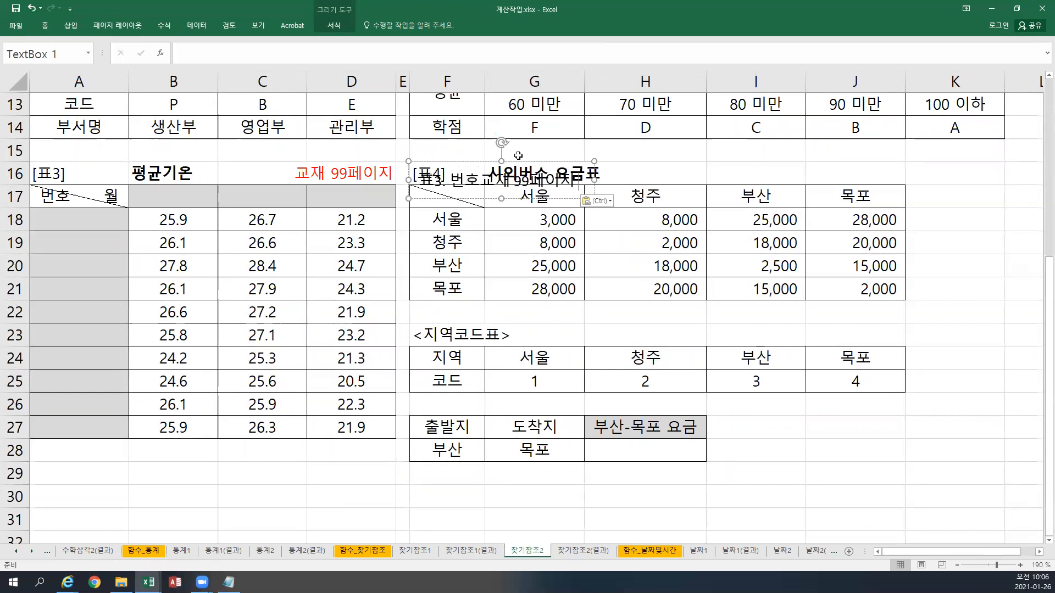
key("ctrl+z")
- Add a second line "표3. 월" to the text box and apply the white shape style with a gold outline
key("Return")
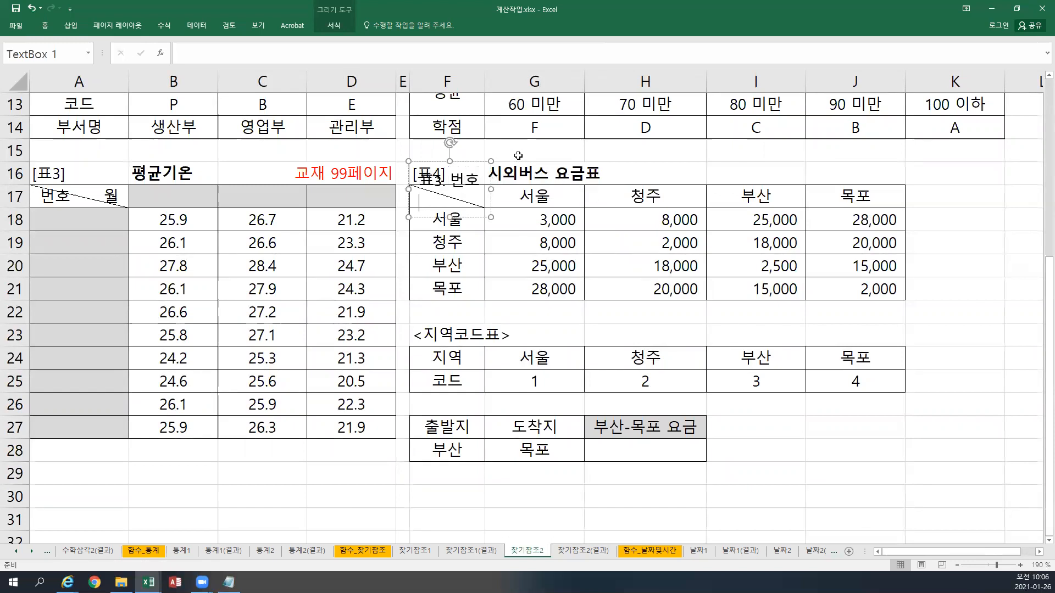
type("3. 월")
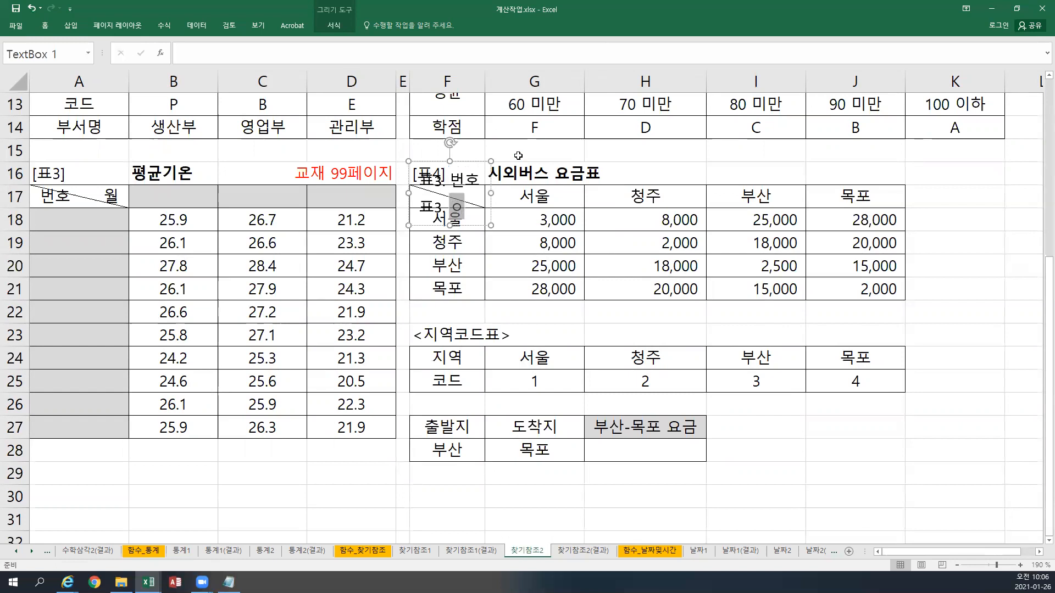
left_click(325, 26)
left_click(290, 55)
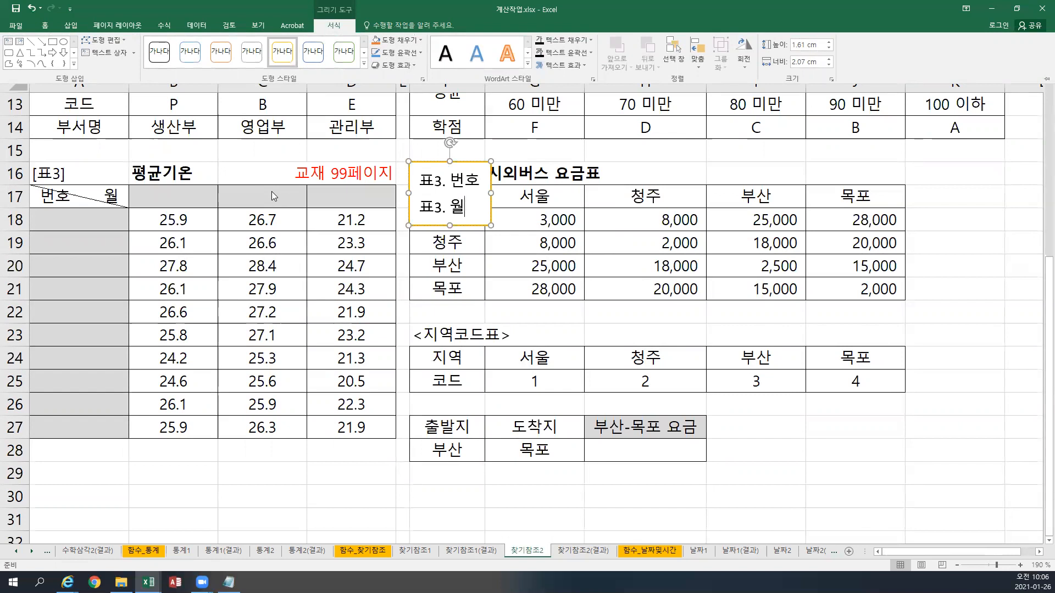
- Examine the blank 번호 cells A18:A27 and the month header cells B17:D17 that the 평균기온 exercise asks for
left_click(88, 217)
left_click_drag(88, 218, 80, 428)
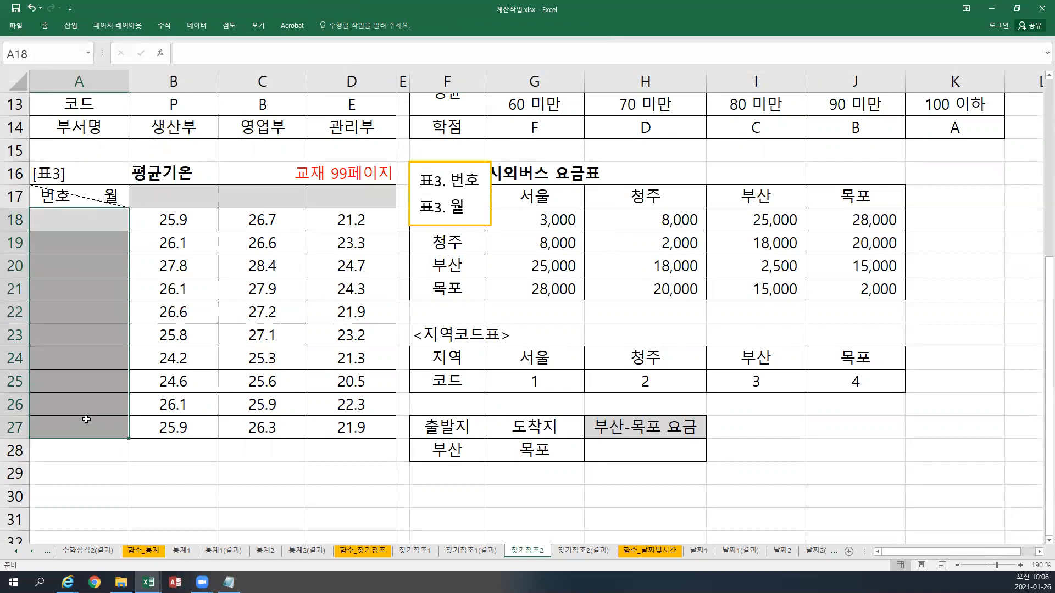
left_click(97, 221)
left_click(95, 247)
left_click(95, 265)
left_click(96, 289)
left_click(99, 314)
left_click(100, 334)
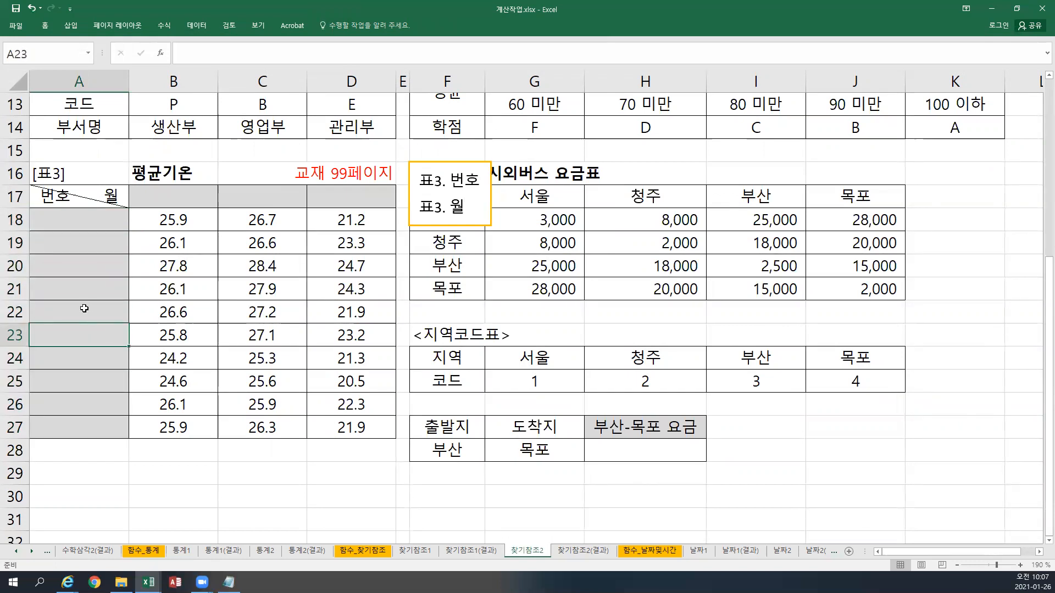
left_click_drag(160, 196, 340, 198)
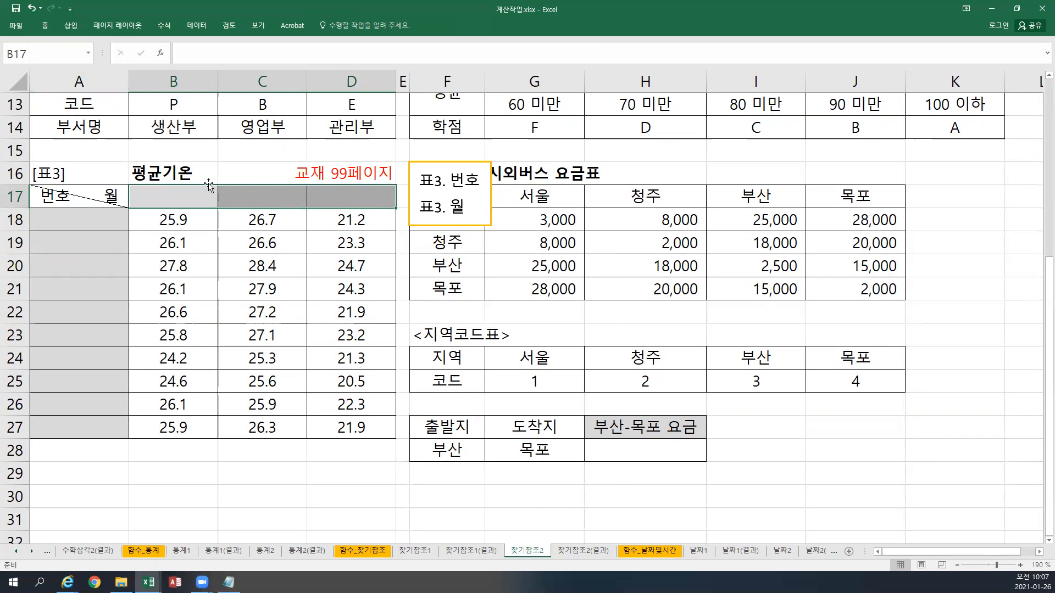
left_click(334, 202)
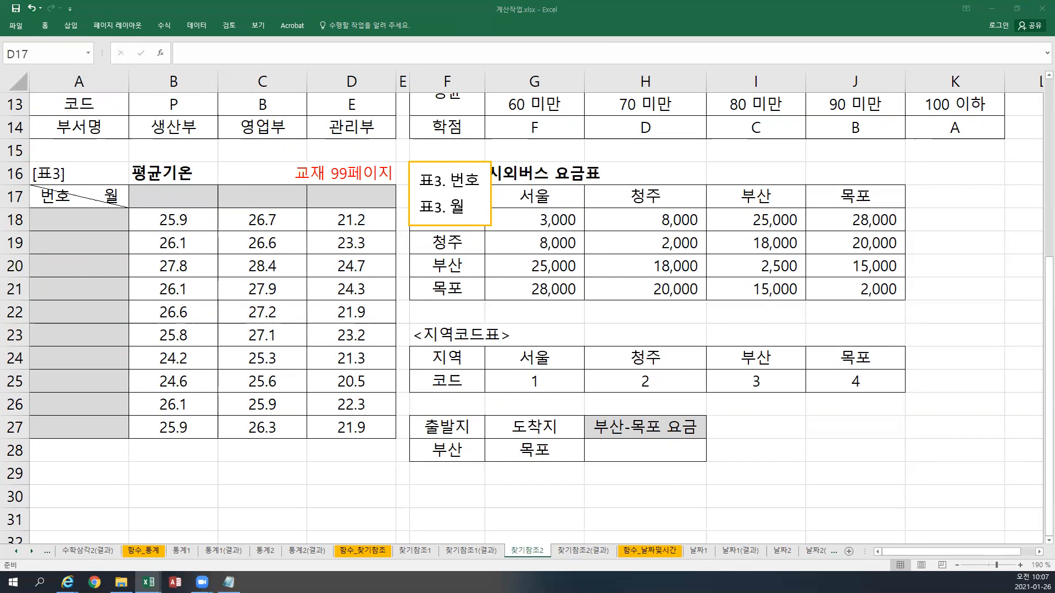
- Paste the ROW notes (=ROW()-17, =ROW(), 일련번호, 행 번호 표시 [숫자], ROW(셀주소)) above "표3. 월", followed by a blank line
left_click(421, 207)
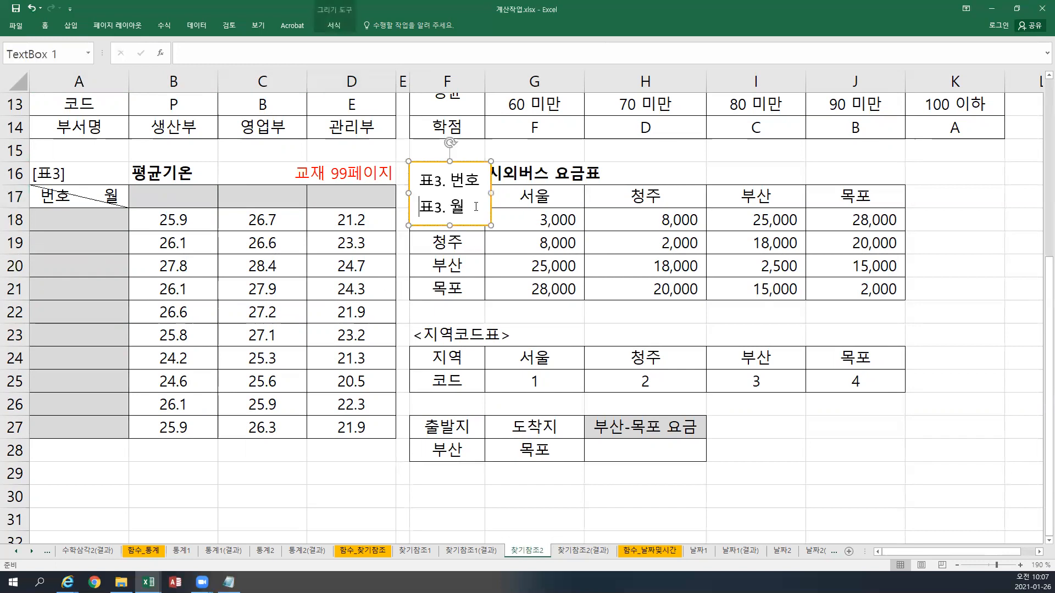
type("=ROW()-17 =ROW() 일련번호 : 1, 2, 3, ... 행 번호 표시 [숫자] ROW(), ROW(셀주소)")
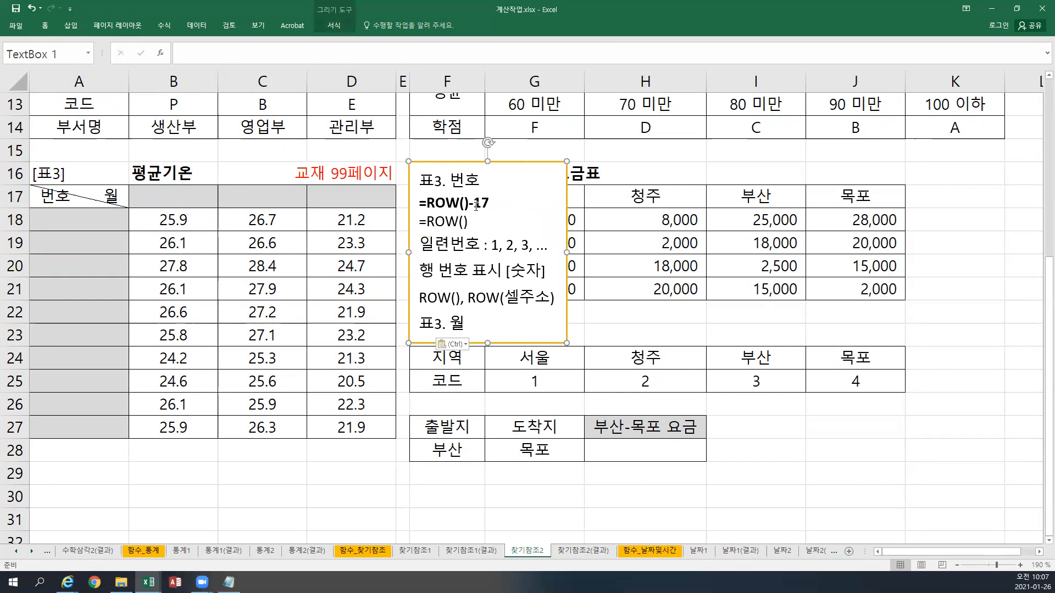
key("Return")
- Enter the formula =ROW() in A18, the first 번호 cell of the 평균기온 table
left_click(111, 218)
type("=")
type("ㄱ")
key("BackSpace")
type("RWO")
key("BackSpace")
key("BackSpace")
type("OW")
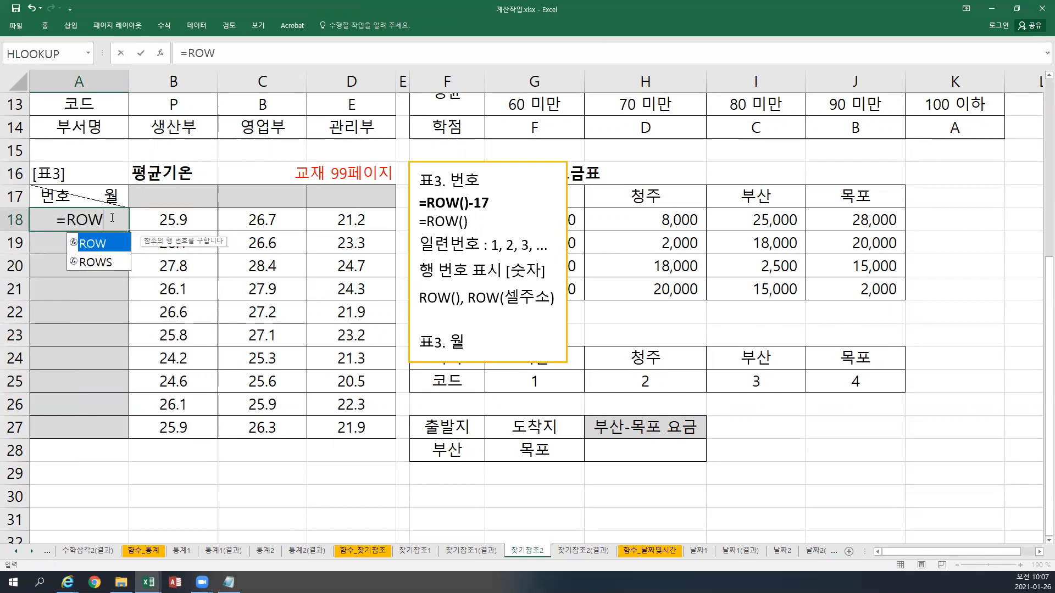
type("()")
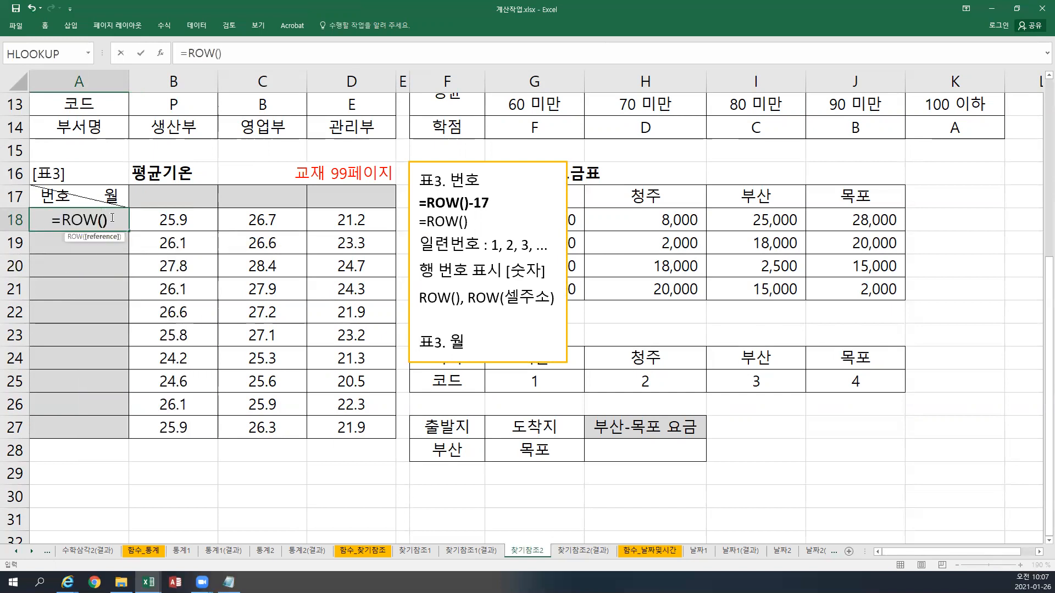
key("Return")
- Fill the A18 formula down to A19 and check the formula in the copied cell
left_click(111, 219)
left_click_drag(129, 233, 128, 252)
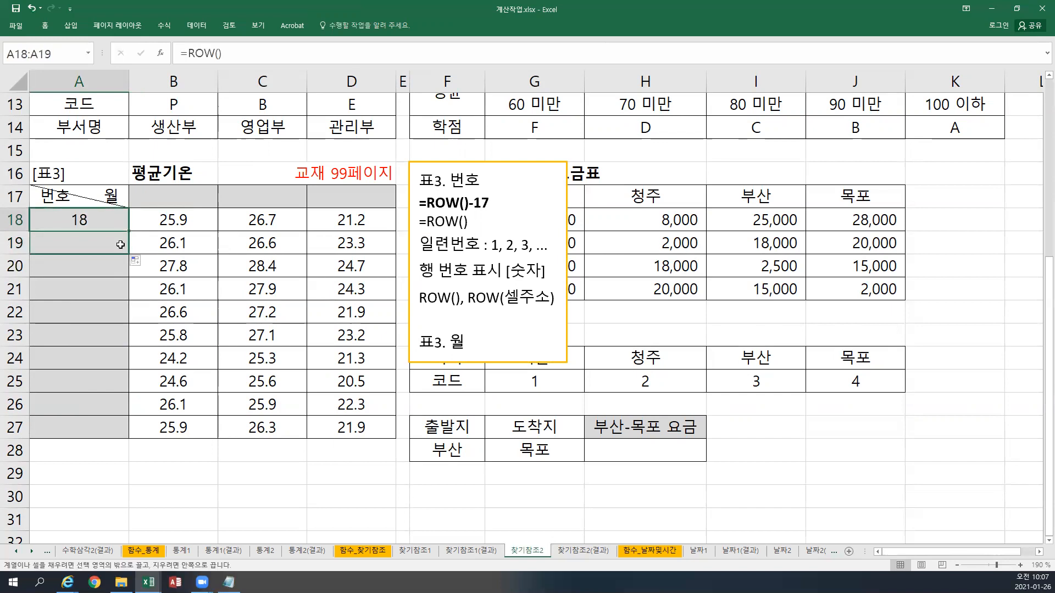
left_click(110, 243)
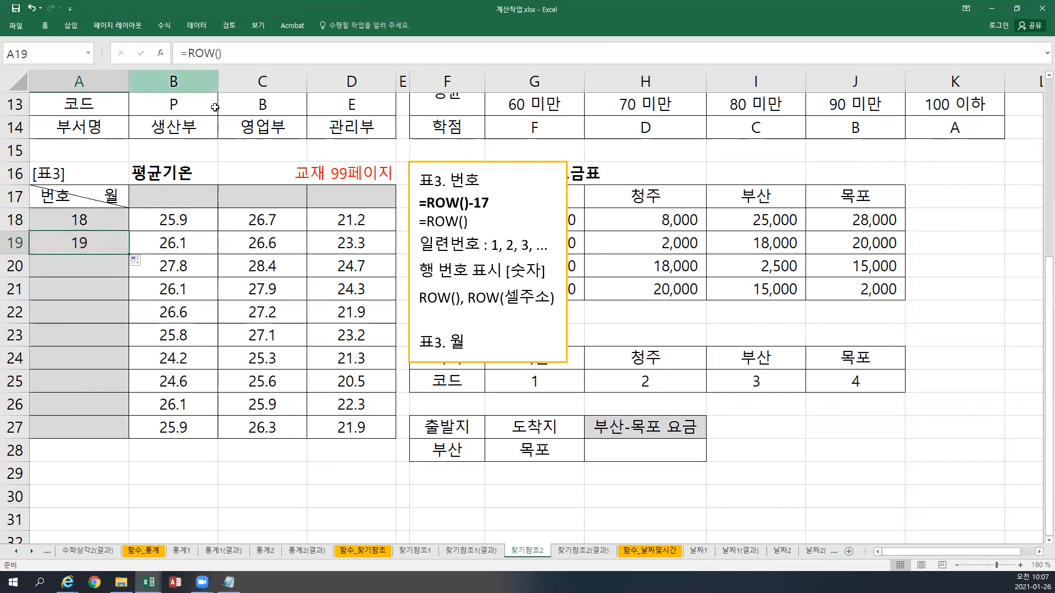
- Check the formula in A19 and fill the A18 formula down the 번호 column to A27
double_click(105, 245)
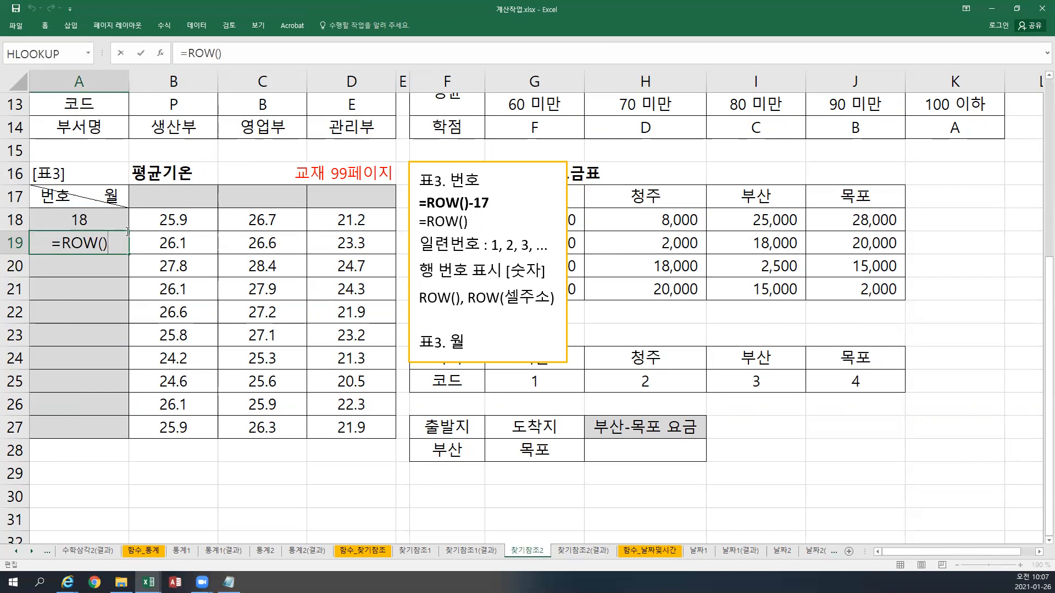
left_click(112, 223)
left_click_drag(131, 230, 114, 420)
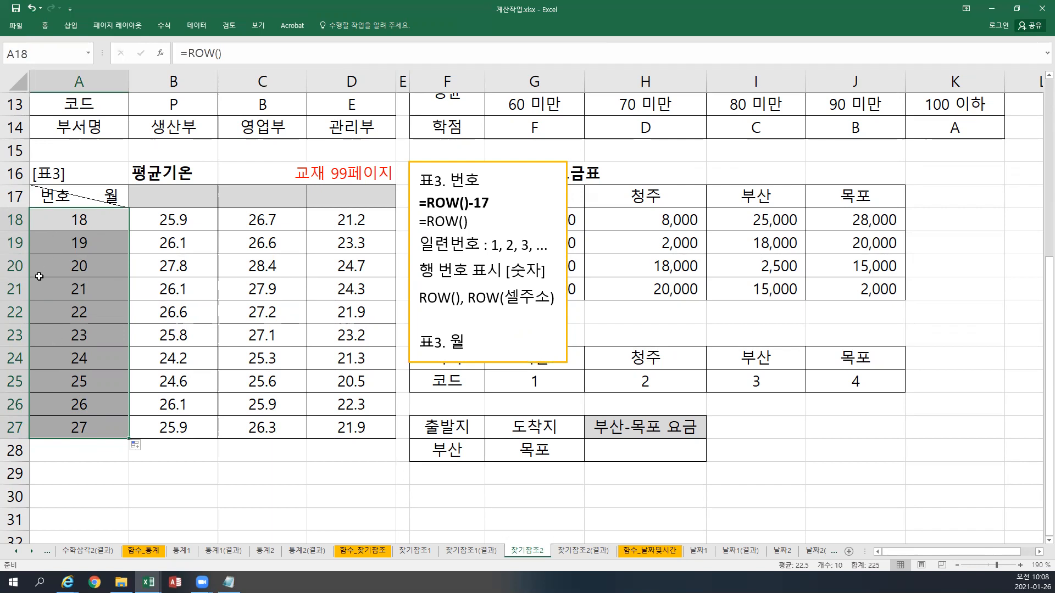
- Change the A18 formula to =ROW()-17 and fill it down the 번호 column to A27
left_click(80, 223)
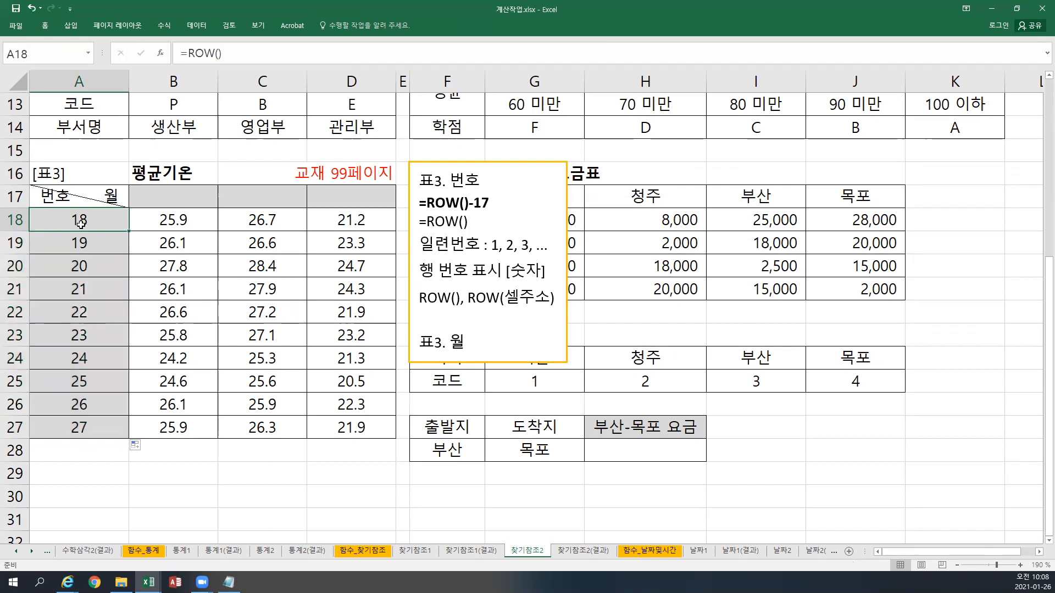
key("F2")
type("-17")
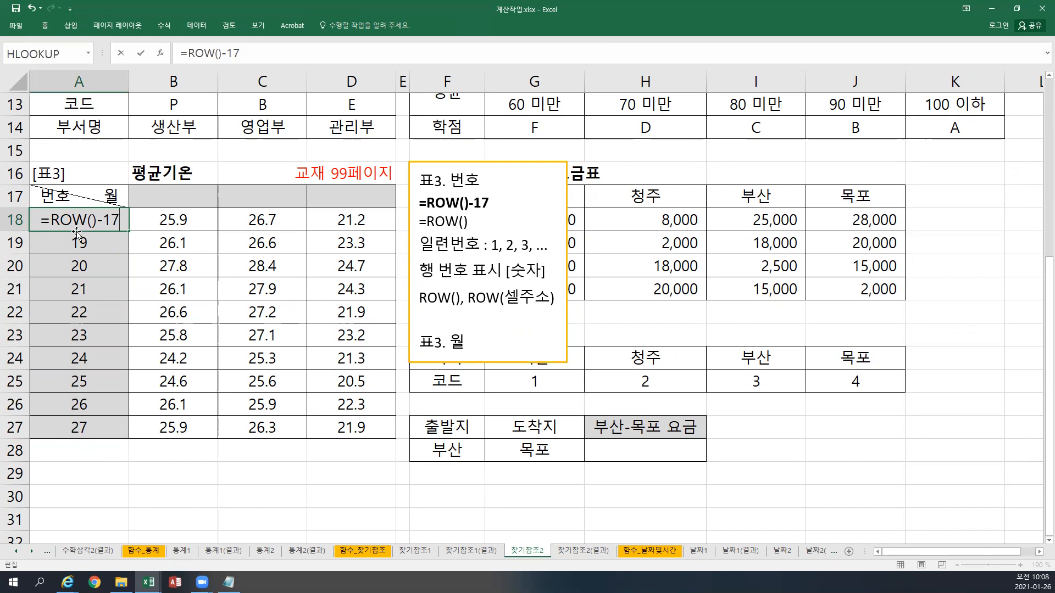
key("ctrl+Return")
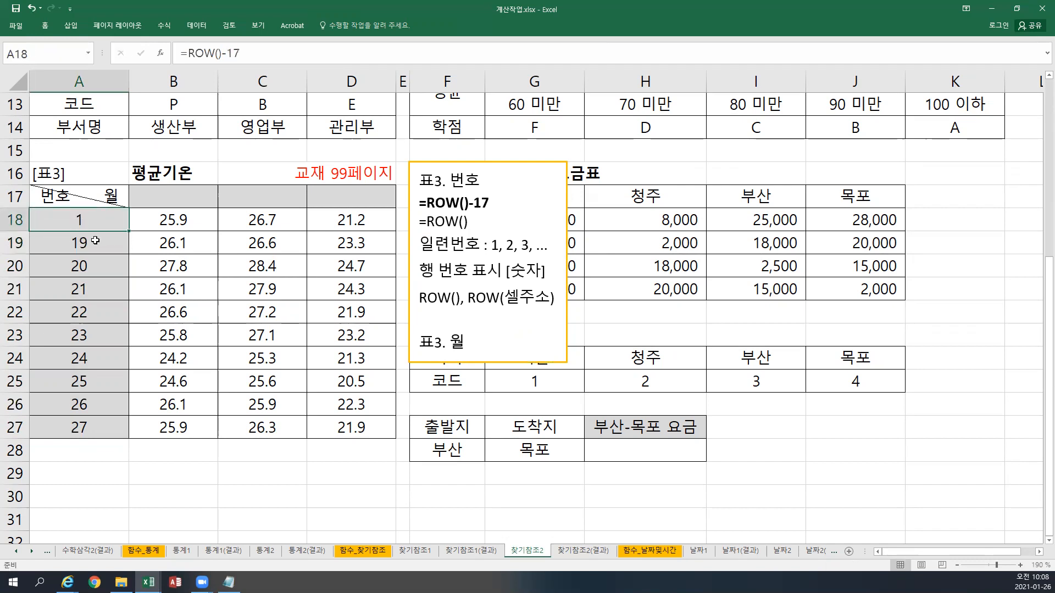
left_click_drag(129, 231, 121, 431)
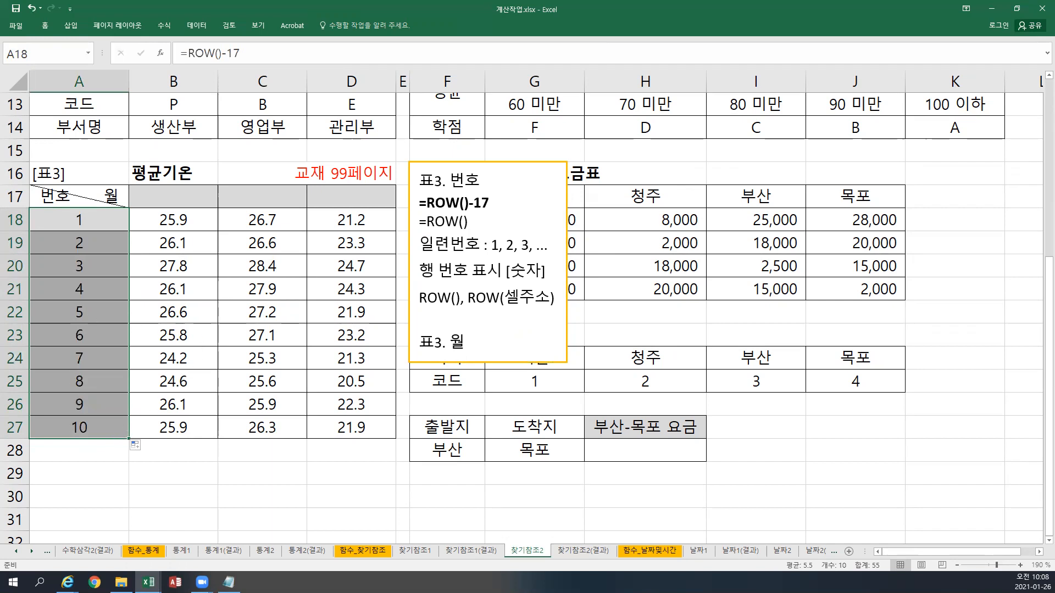
- Paste the COLUMN notes, starting with =COLUMN()+5&"월", under "표3. 월" in the text box and shift the box slightly up and right
left_click(479, 343)
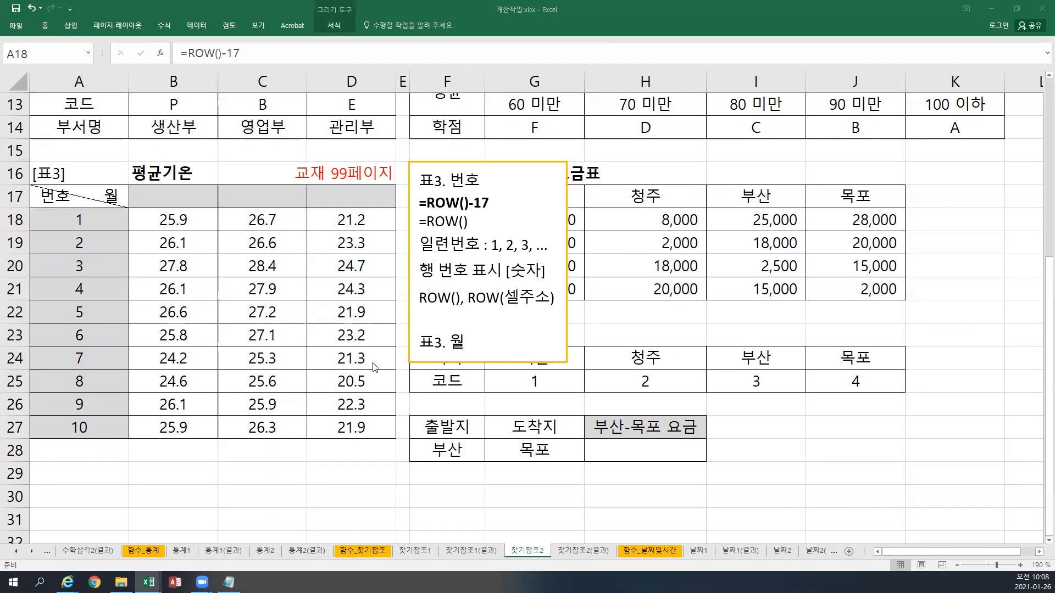
key("Escape")
key("Escape")
left_click(460, 342)
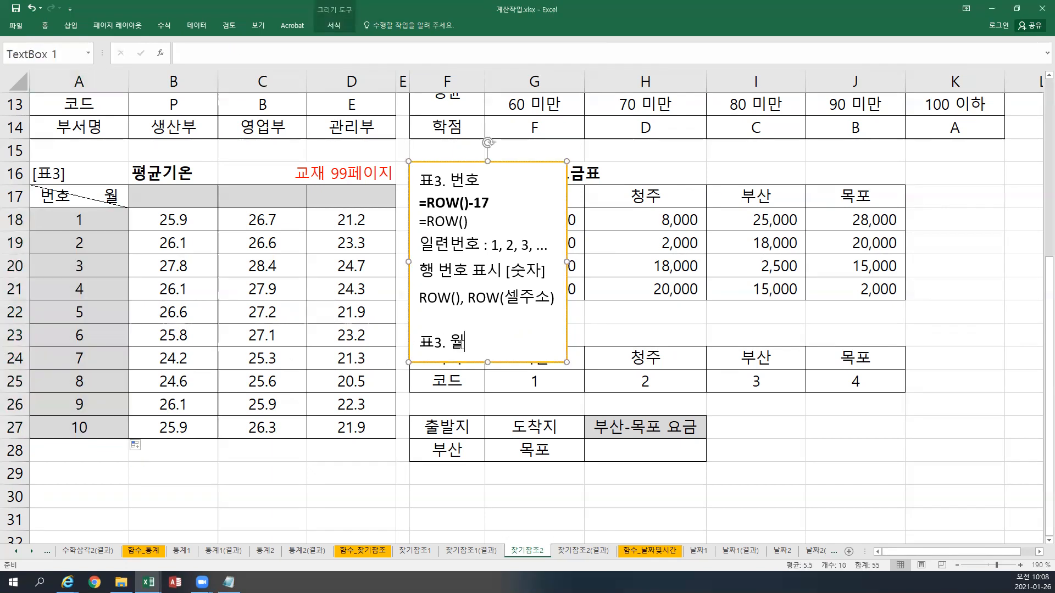
key("Return")
key("ctrl+v")
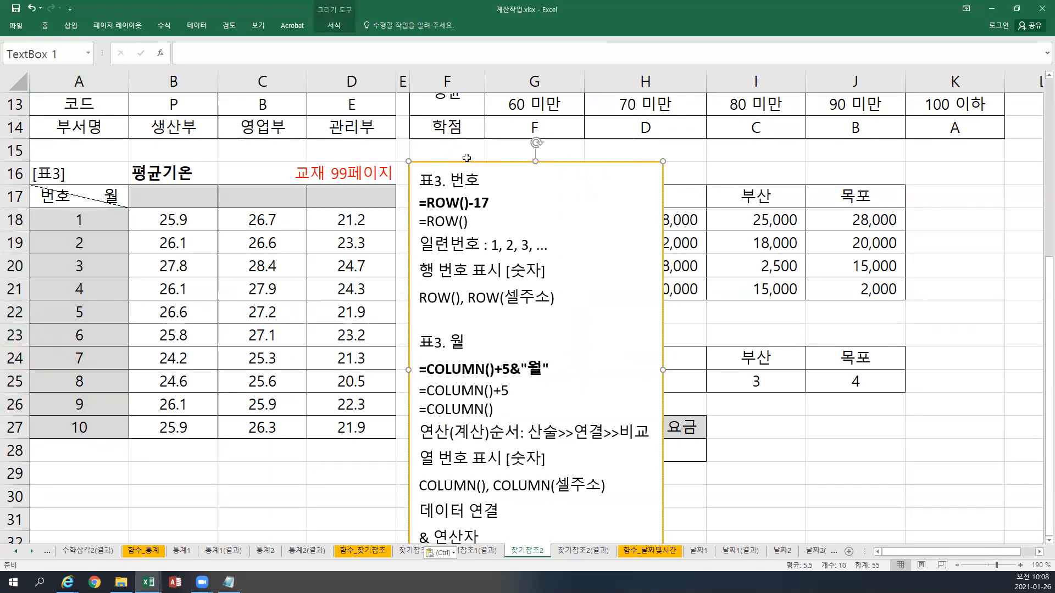
left_click_drag(463, 160, 491, 139)
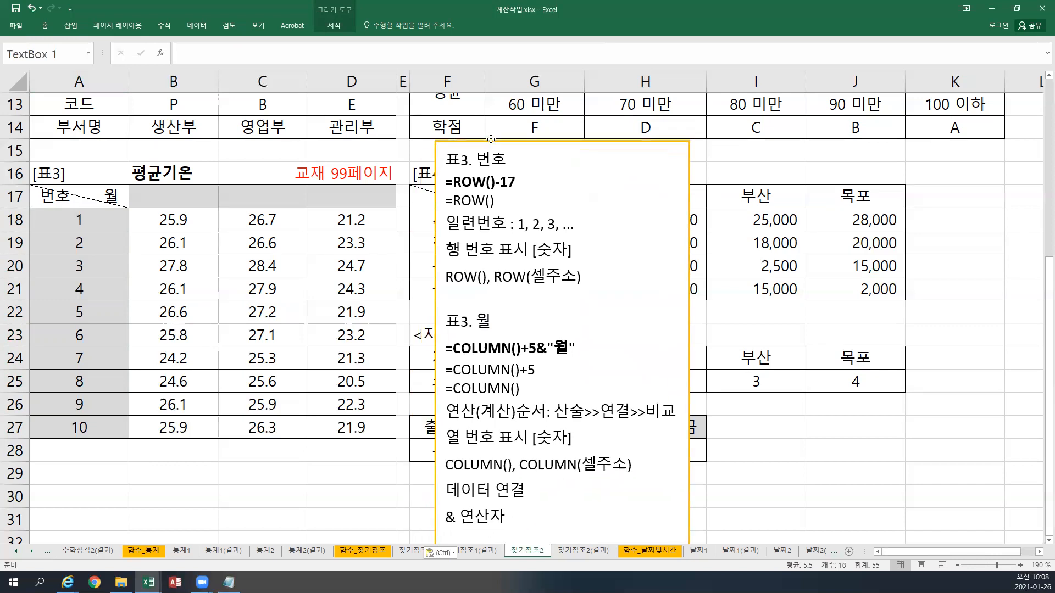
- Enter the formula =COLUMN() in B17, the first month header cell of the 평균기온 table
left_click(170, 201)
type("=C")
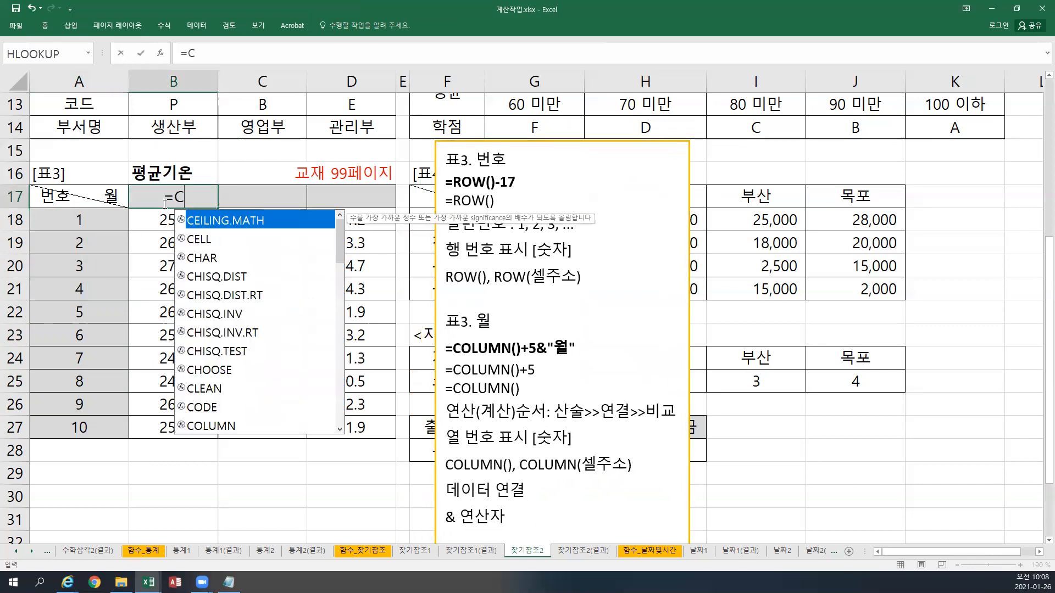
type("OLUMN")
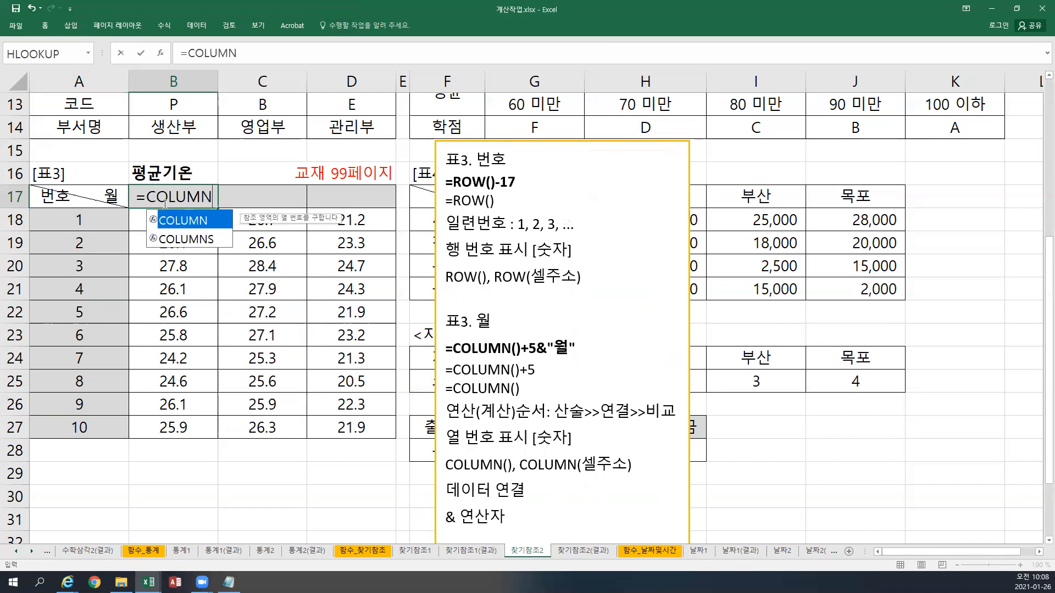
type("()")
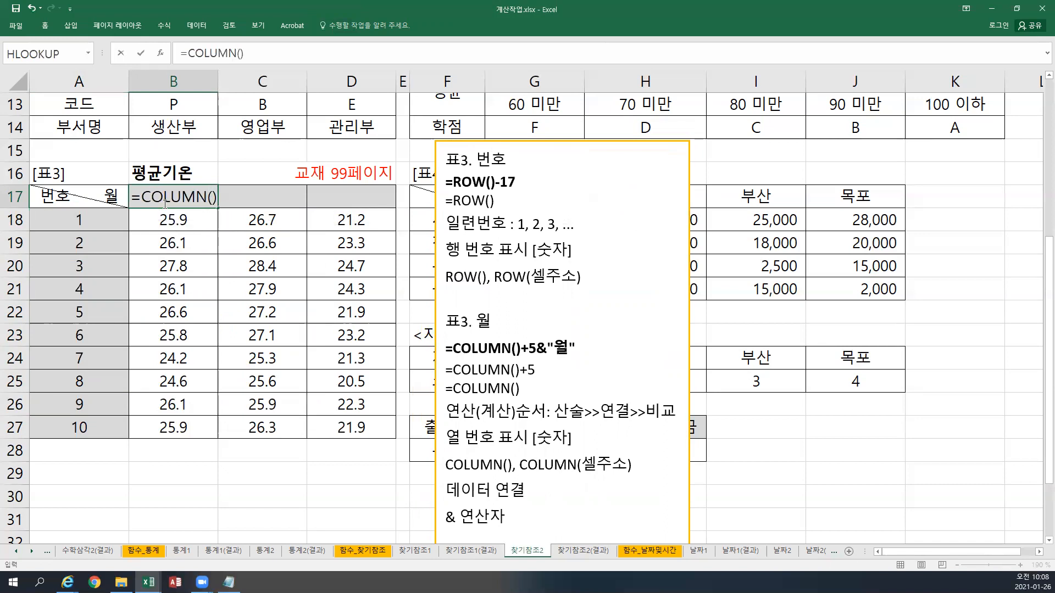
key("Return")
- Fill the B17 formula across to C17 and D17, checking the formula in each copied cell
left_click(164, 200)
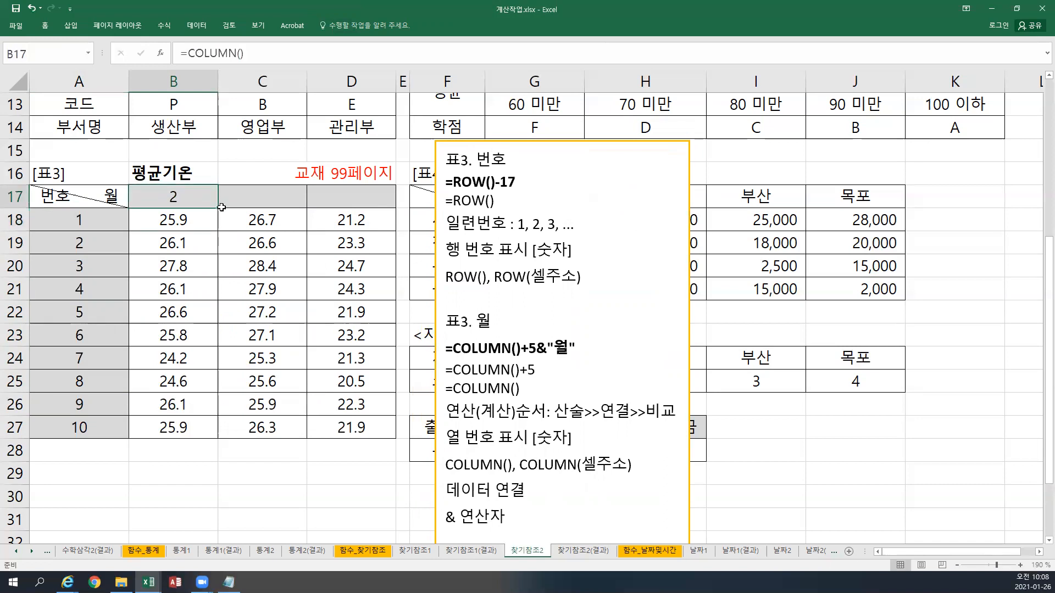
left_click_drag(214, 208, 262, 198)
double_click(262, 198)
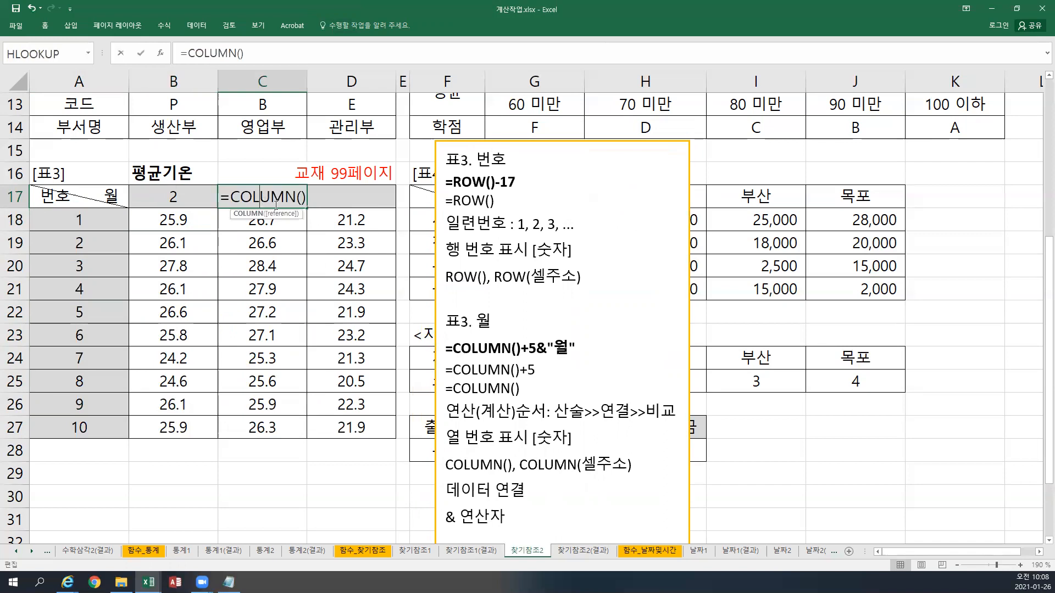
key("Escape")
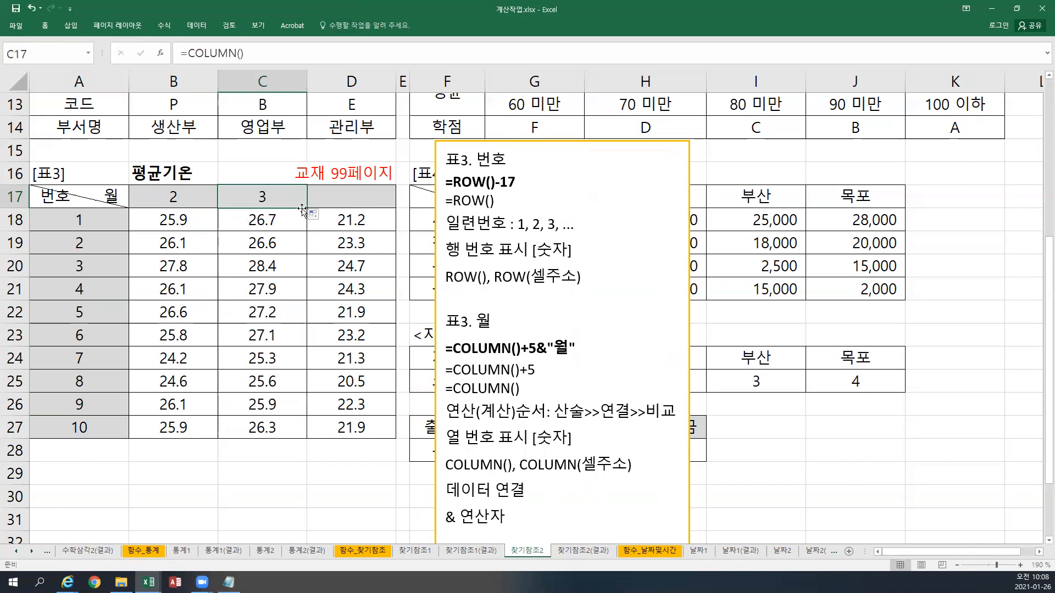
left_click_drag(308, 209, 379, 207)
double_click(352, 198)
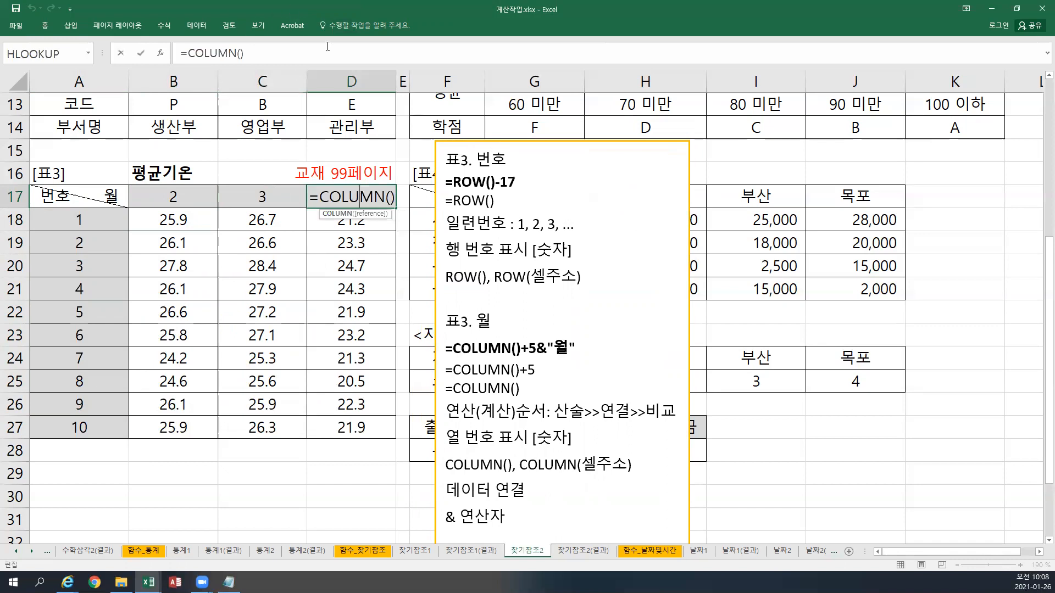
key("Escape")
- Compare the formulas and results of the month header cells B17, C17 and D17
left_click(212, 195)
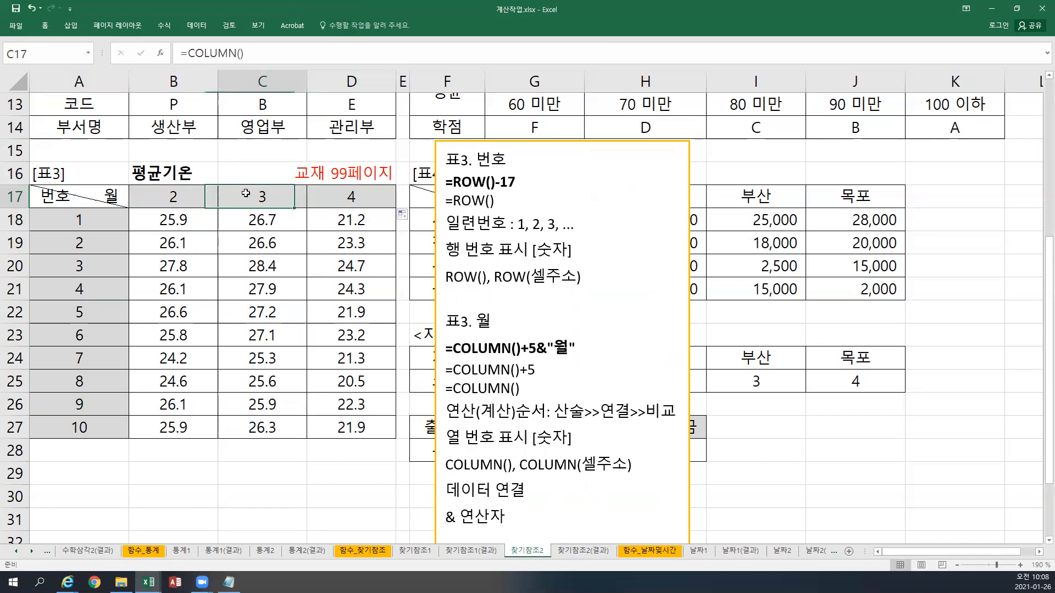
left_click(316, 195)
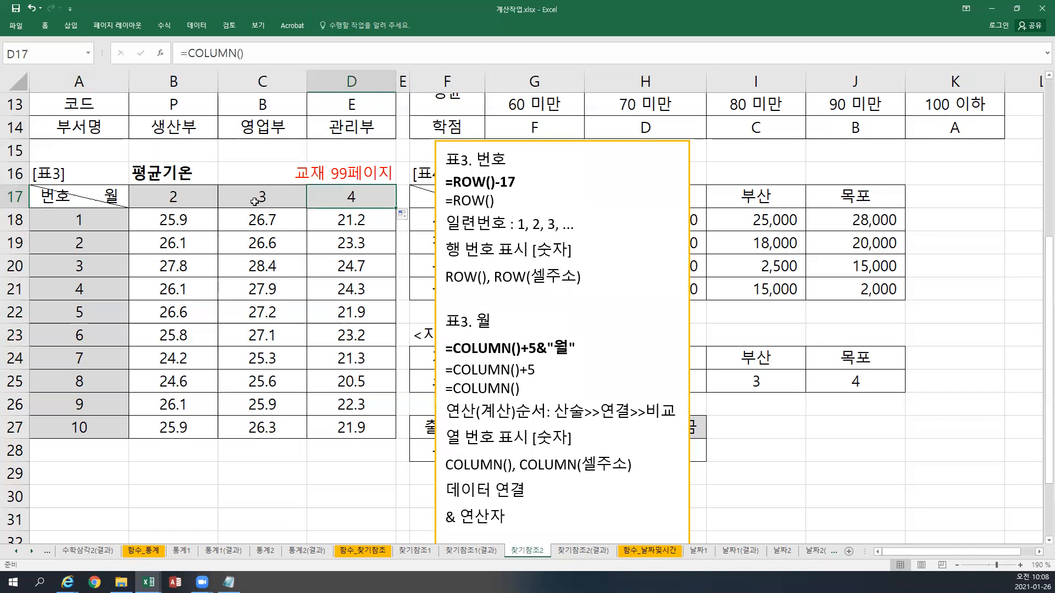
left_click(192, 196)
left_click(275, 192)
left_click(340, 199)
left_click(198, 196)
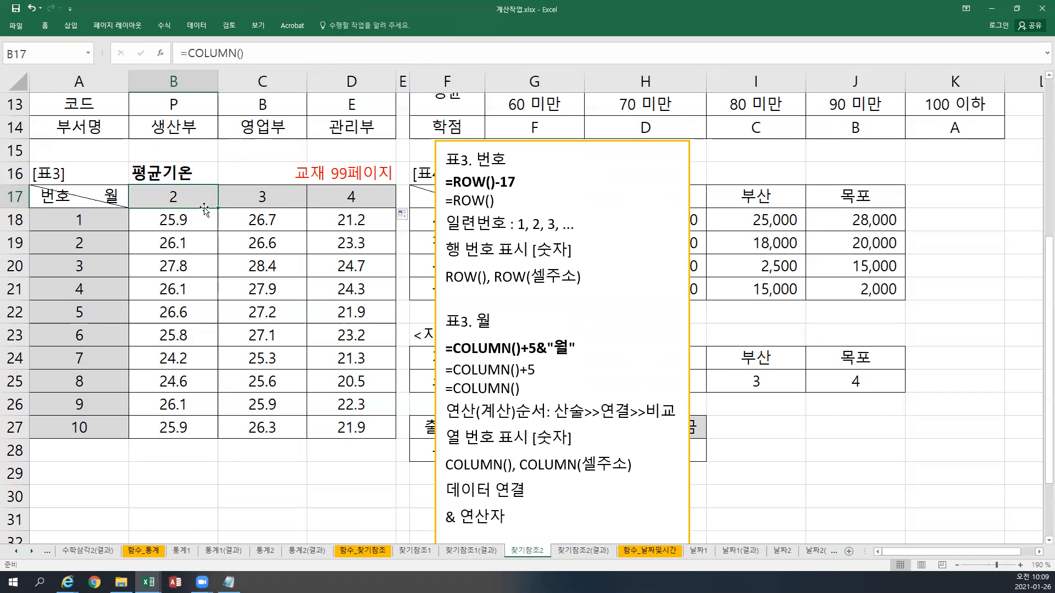
- Change the B17 formula to =COLUMN()+5 and fill it across the month headers to D17
double_click(208, 204)
key("Escape")
double_click(221, 197)
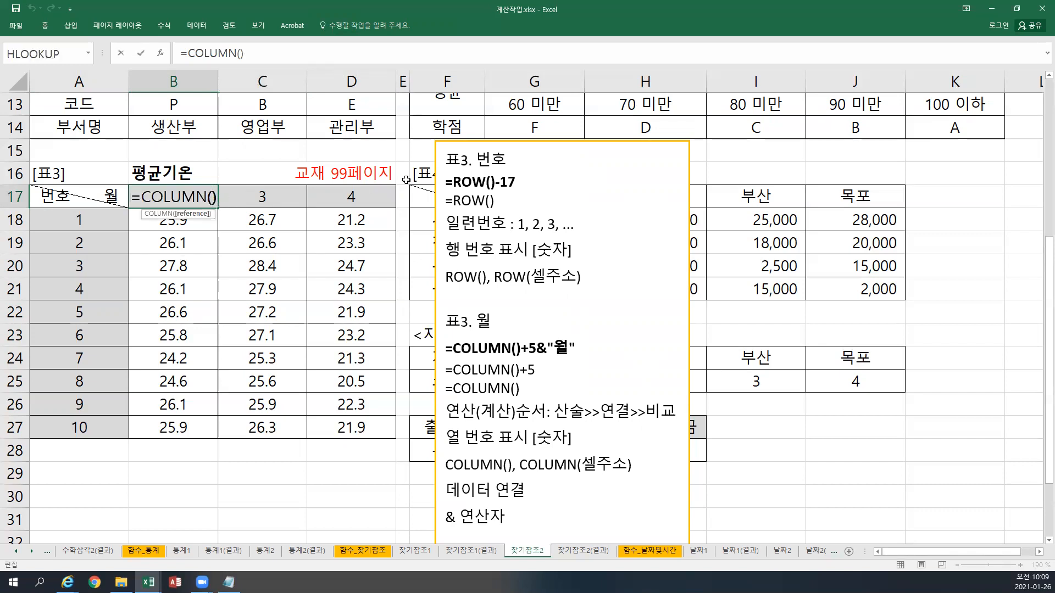
type("+5")
key("Return")
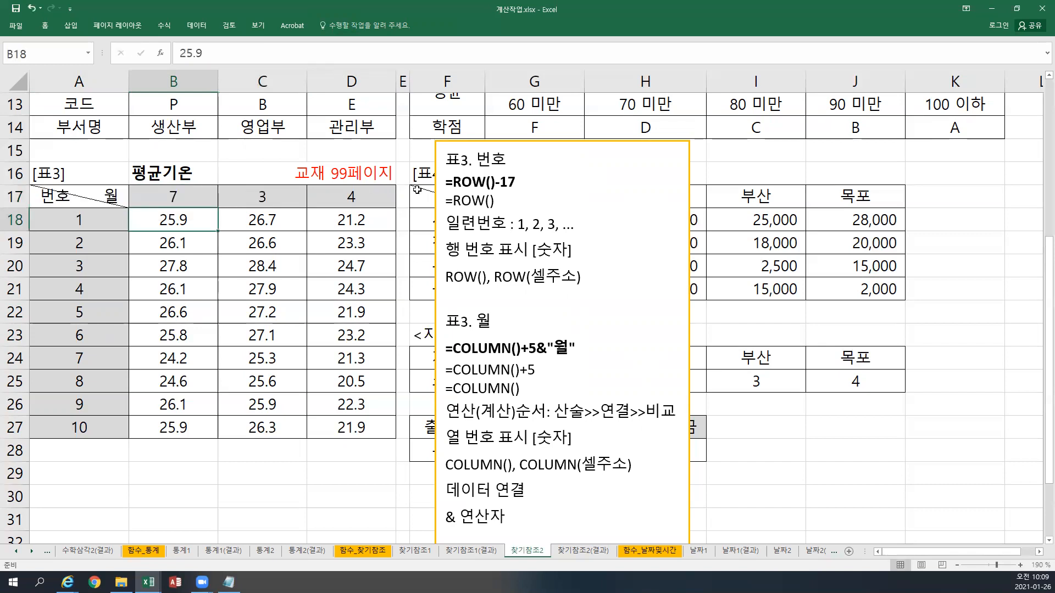
left_click(208, 200)
left_click_drag(217, 208, 378, 208)
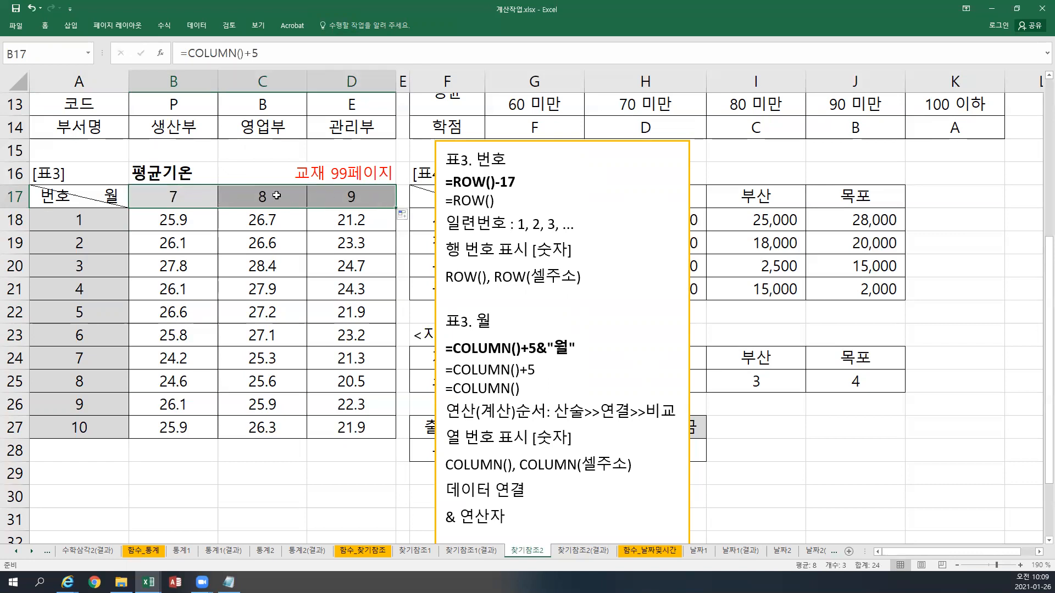
- Extend the B17 formula with the & operator so that it reads =COLUMN()+5&"월"
left_click(191, 202)
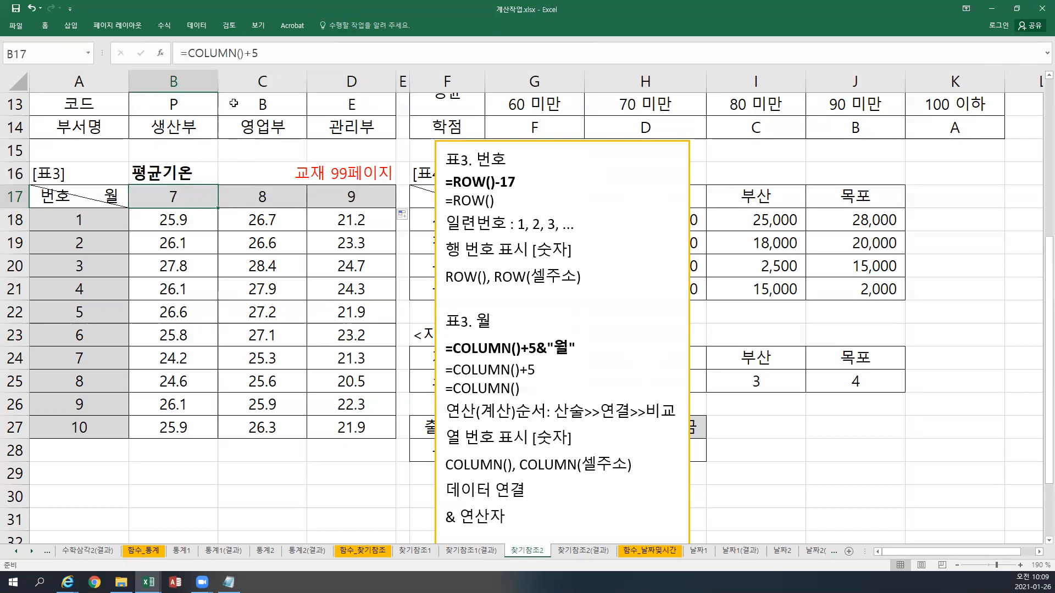
double_click(201, 195)
left_click(232, 192)
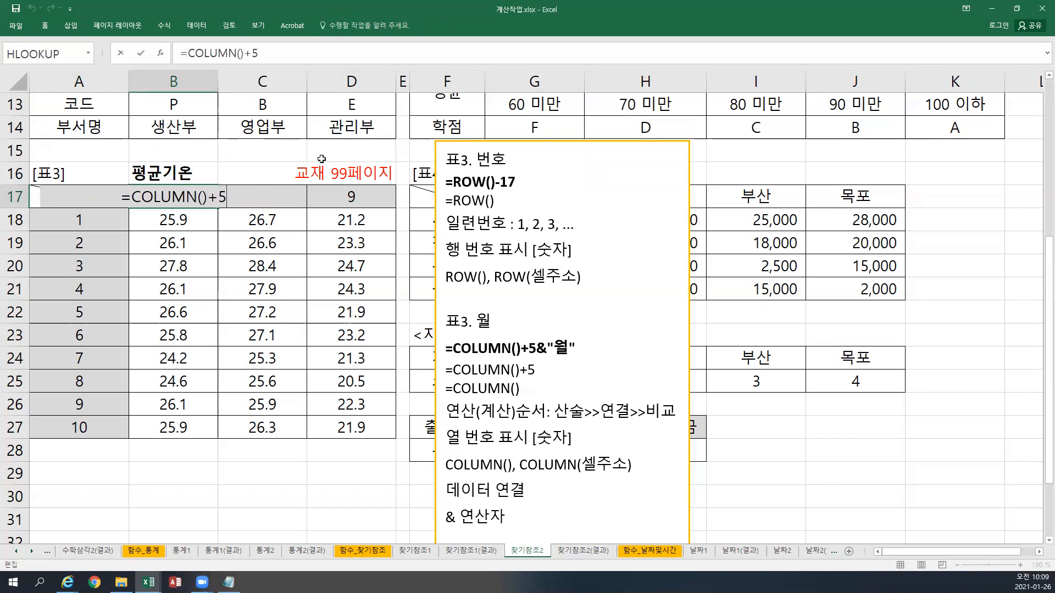
type("&")
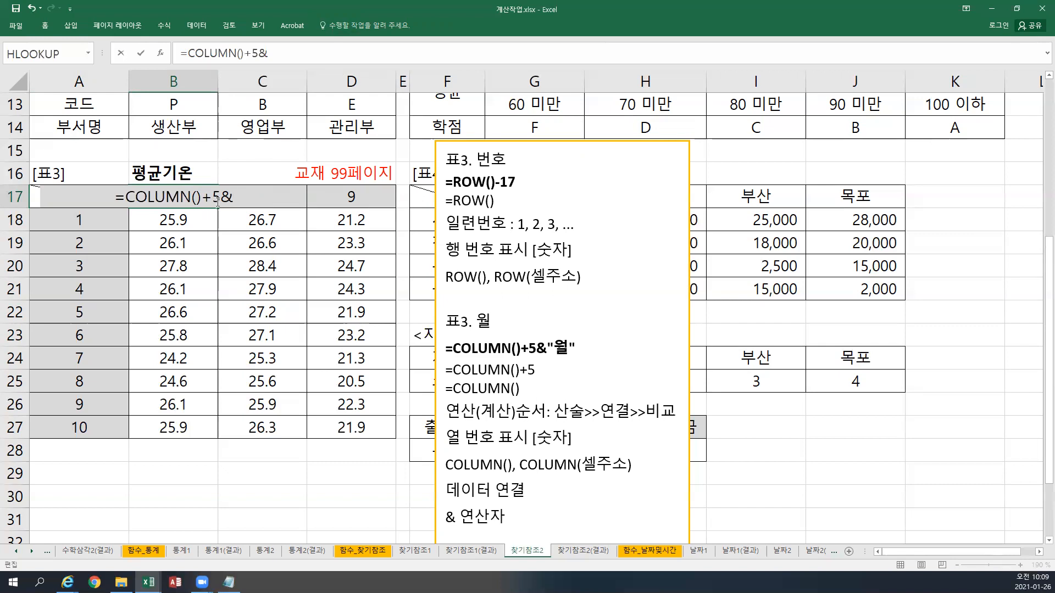
left_click_drag(219, 196, 126, 197)
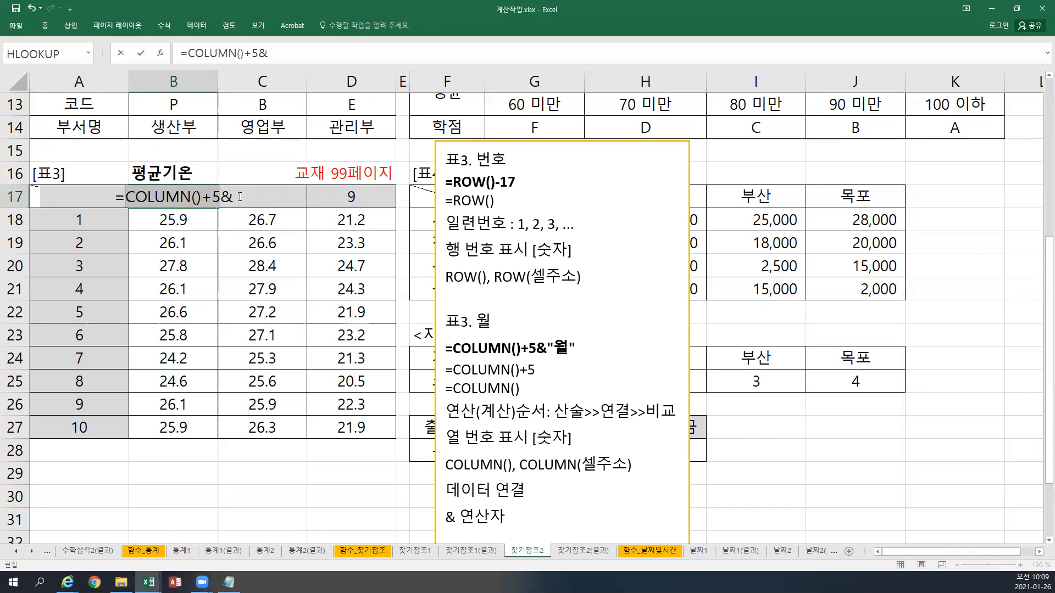
type("\"")
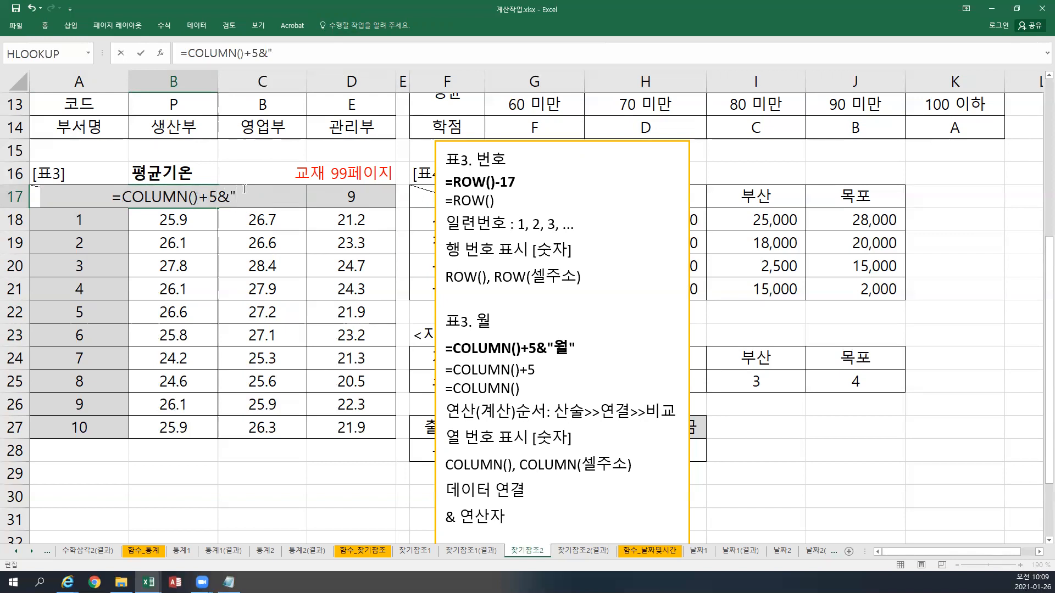
type("월\"")
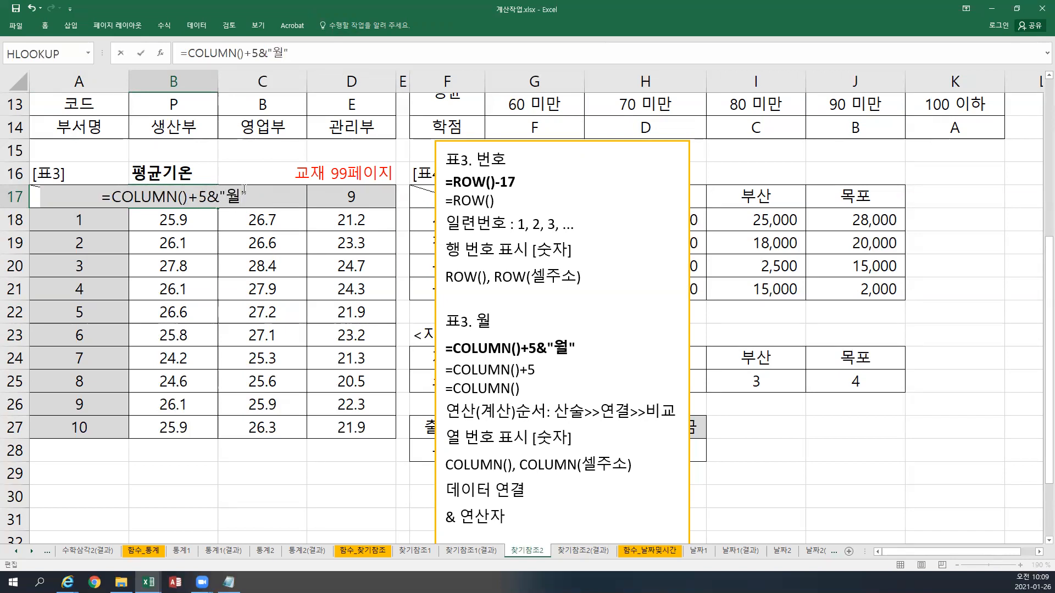
key("Return")
- Fill the B17 month formula across to D17 and save the workbook
key("Up")
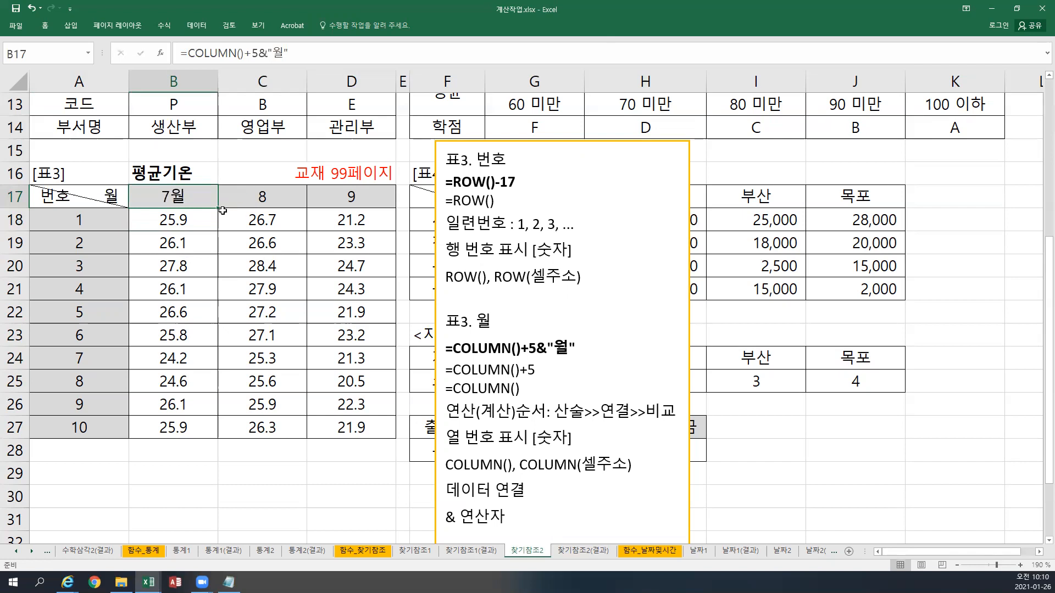
left_click_drag(216, 208, 371, 213)
left_click(13, 8)
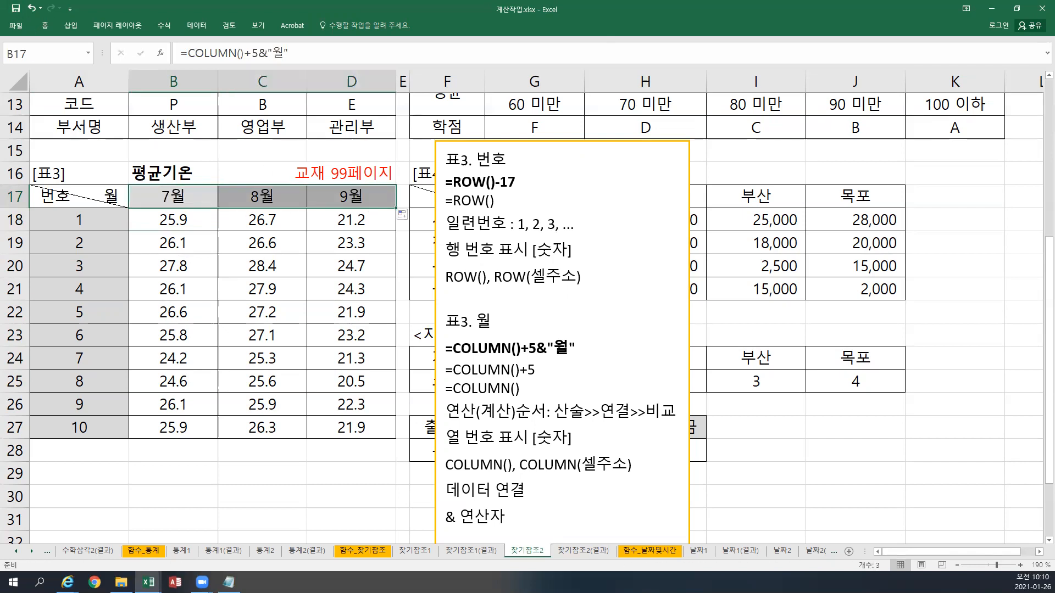